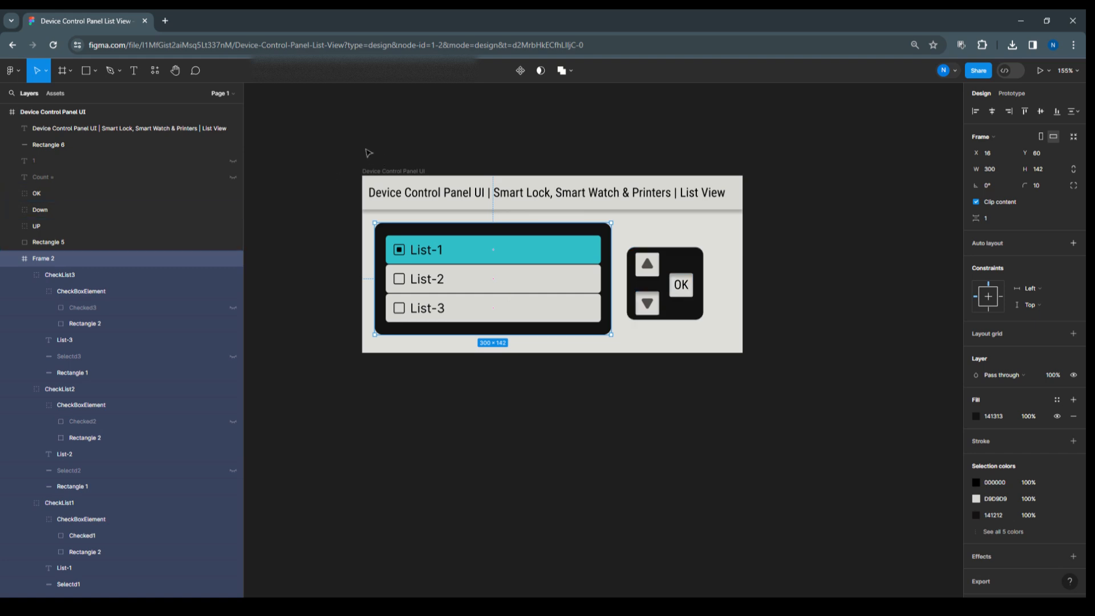
Step: Preview the Device Control Panel UI frame as a prototype in a new tab and scale it to fit the screen
left_click(393, 173)
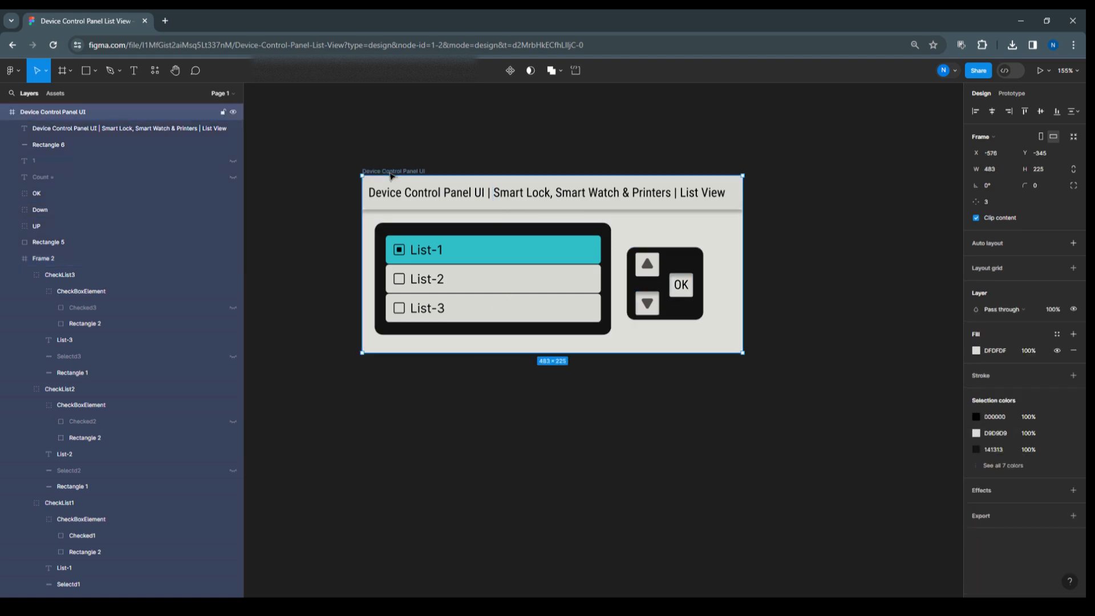
left_click(1048, 71)
left_click(1028, 97)
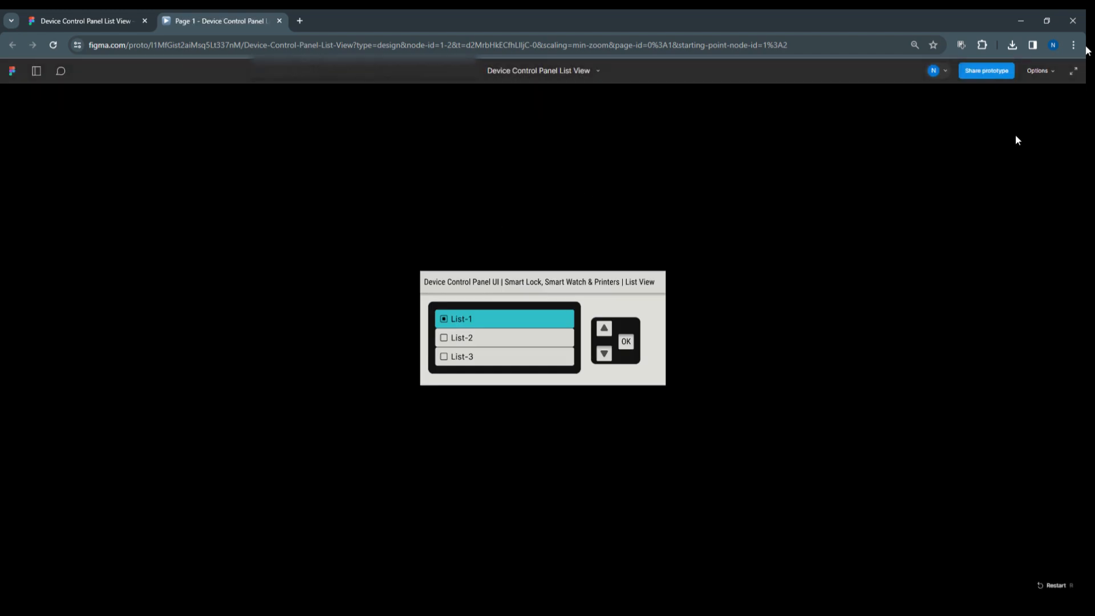
left_click(1042, 72)
left_click(1015, 135)
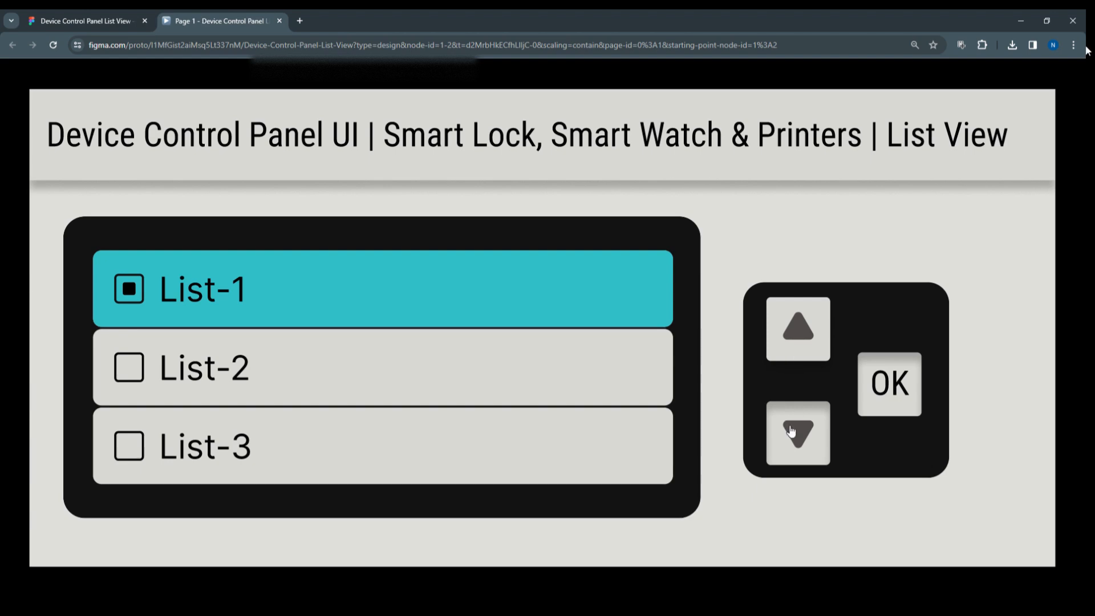
Step: Test the prototype by moving the highlight down and up through the lists and confirming each highlighted item with OK
left_click(792, 432)
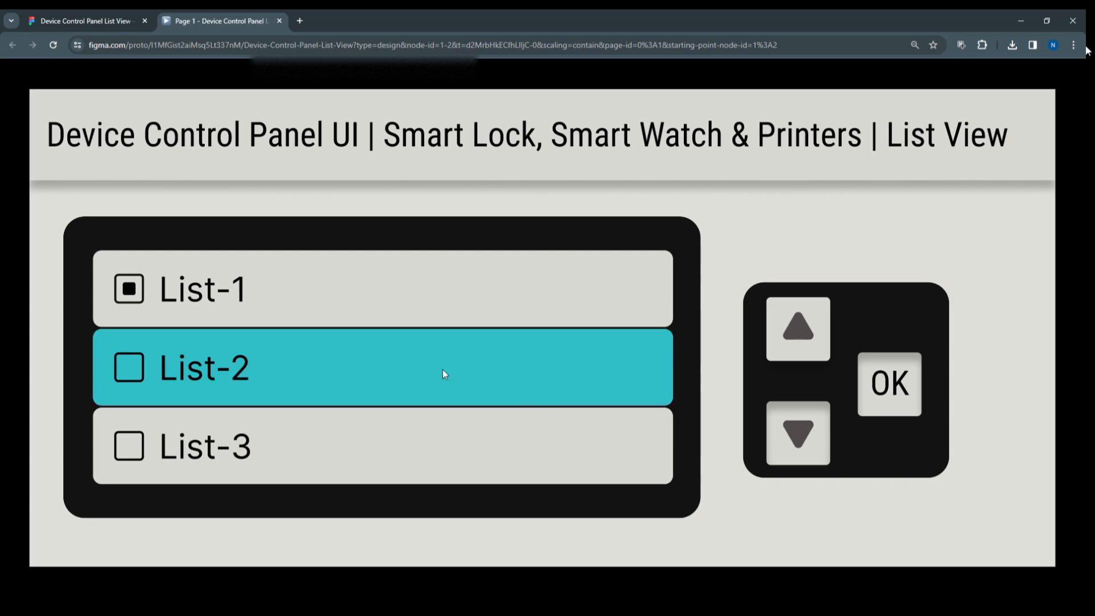
left_click(890, 380)
left_click(797, 435)
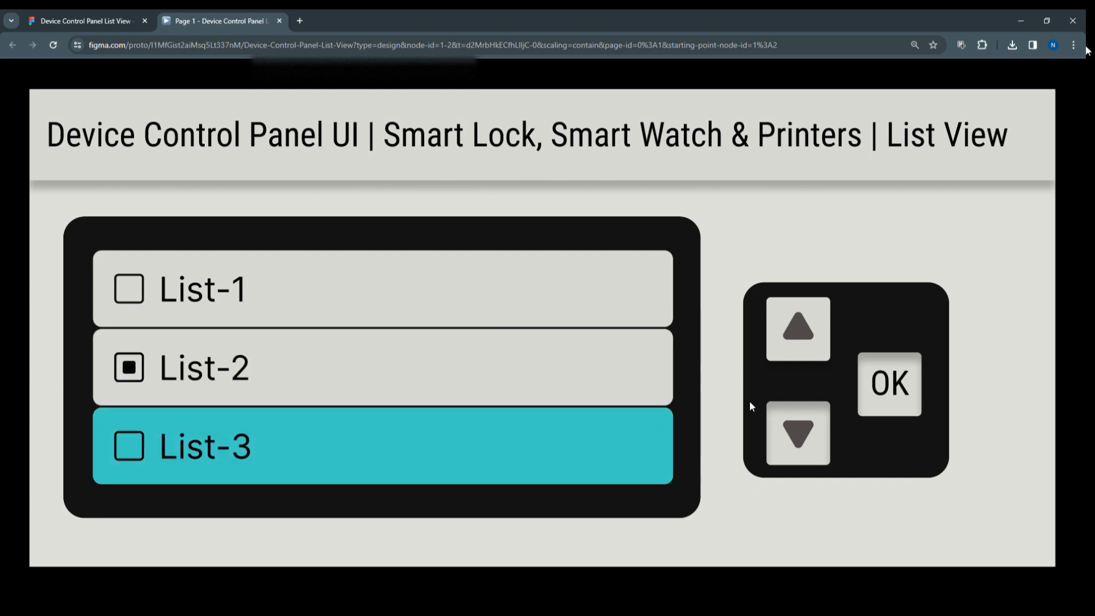
left_click(897, 385)
left_click(803, 330)
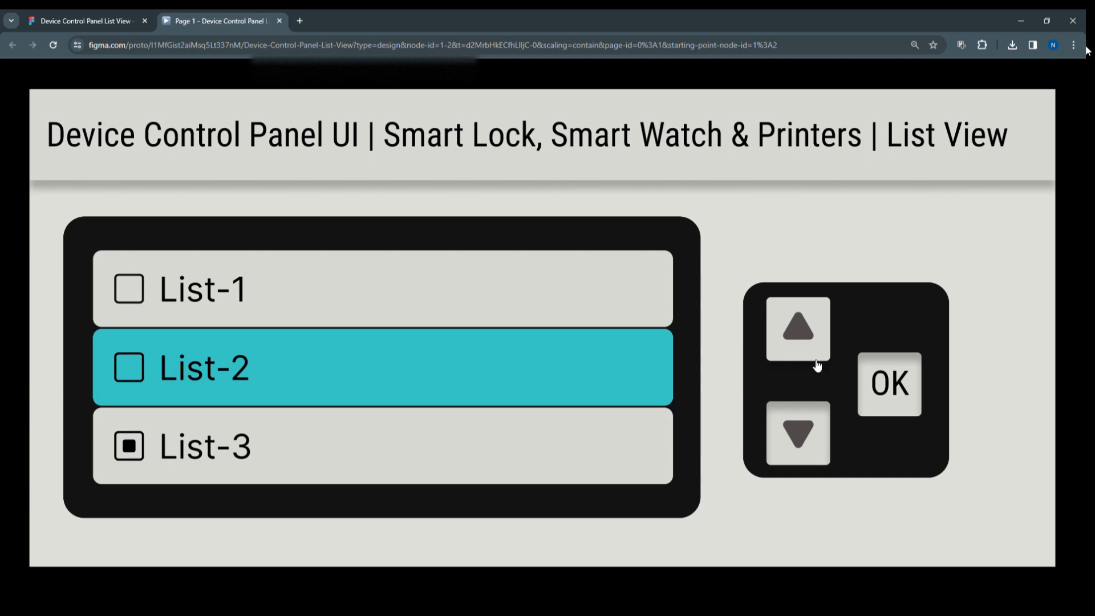
left_click(885, 382)
left_click(812, 335)
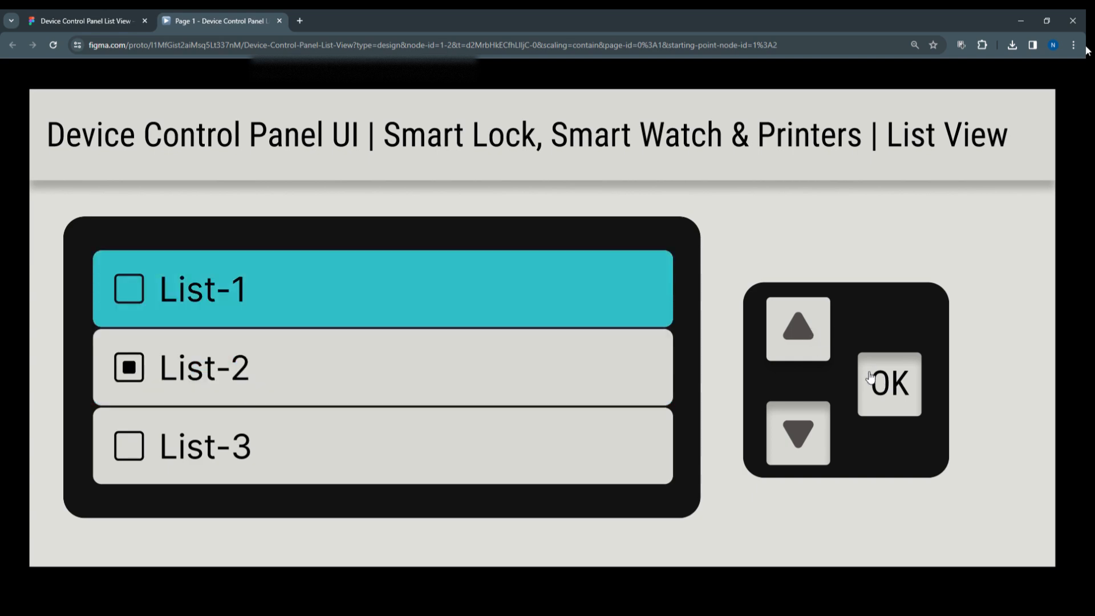
left_click(874, 380)
Step: Return to the design file and draw a new frame about 284 × 109 below the Device Control Panel UI frame
left_click(88, 21)
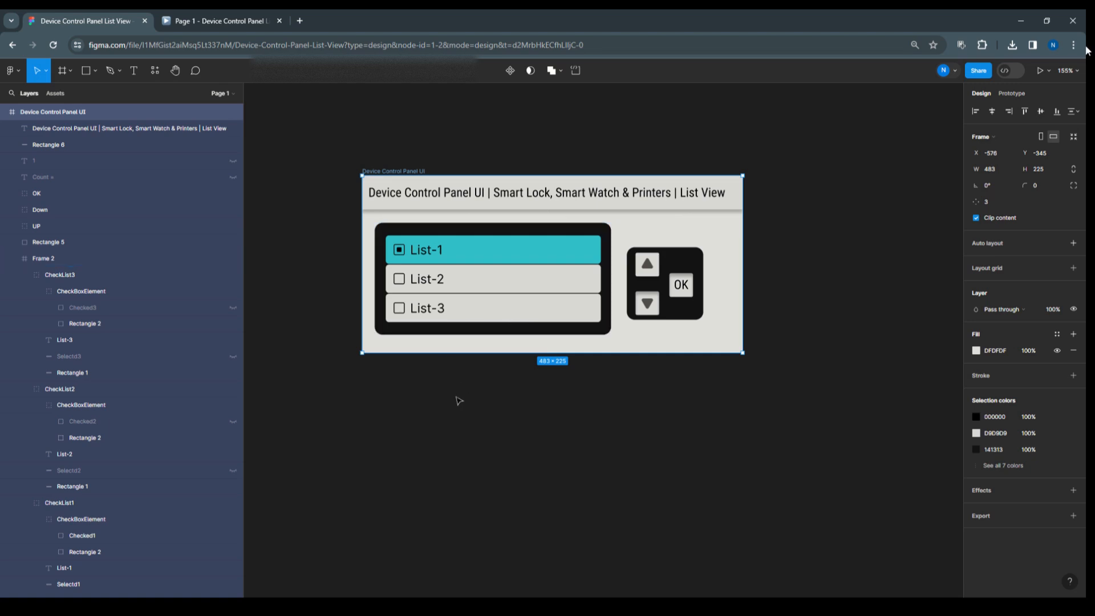
left_click(71, 70)
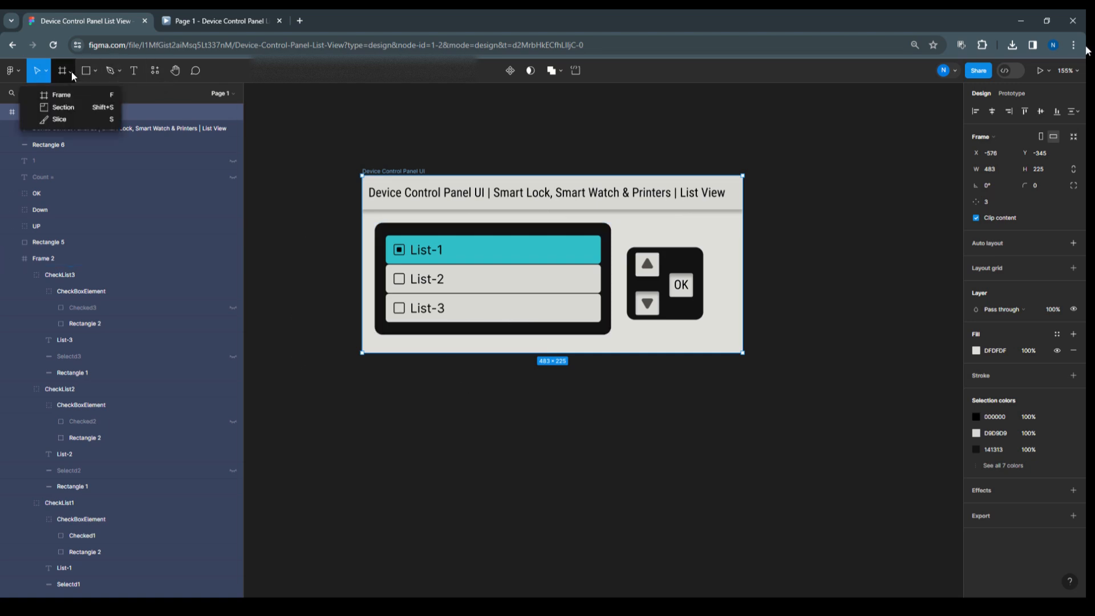
left_click(69, 95)
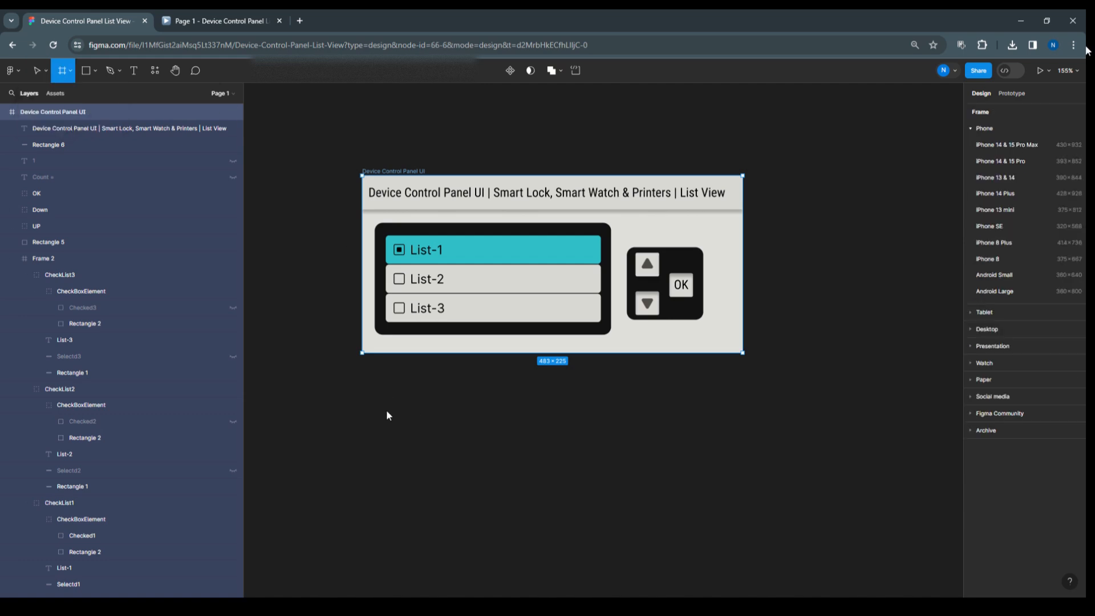
left_click_drag(382, 377, 607, 464)
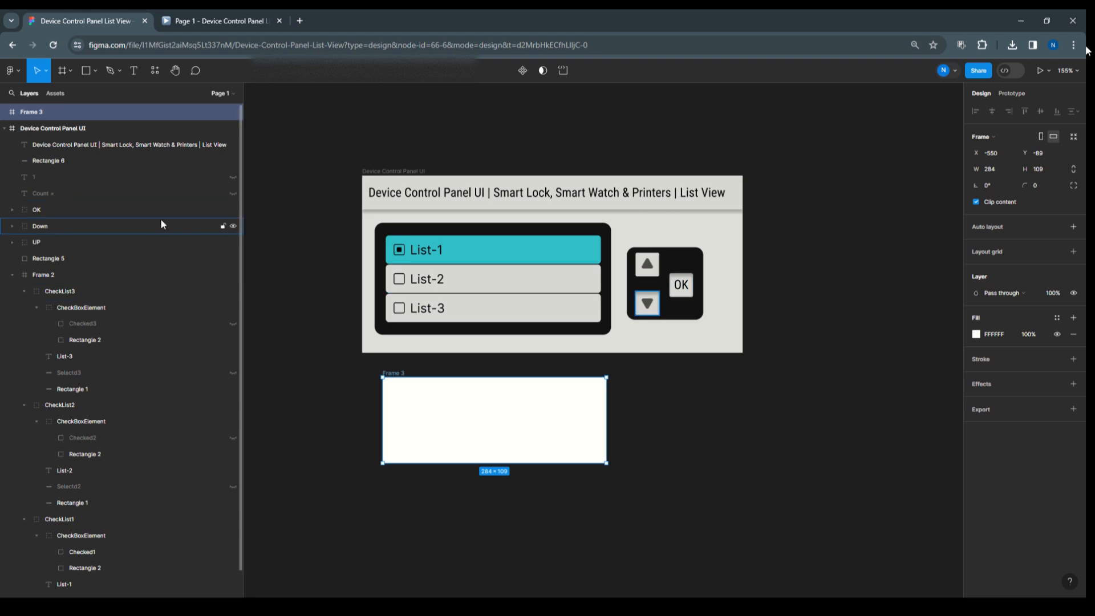
Step: Draw a wide rectangle about 268 × 31 near the upper edge of the new frame
left_click(89, 77)
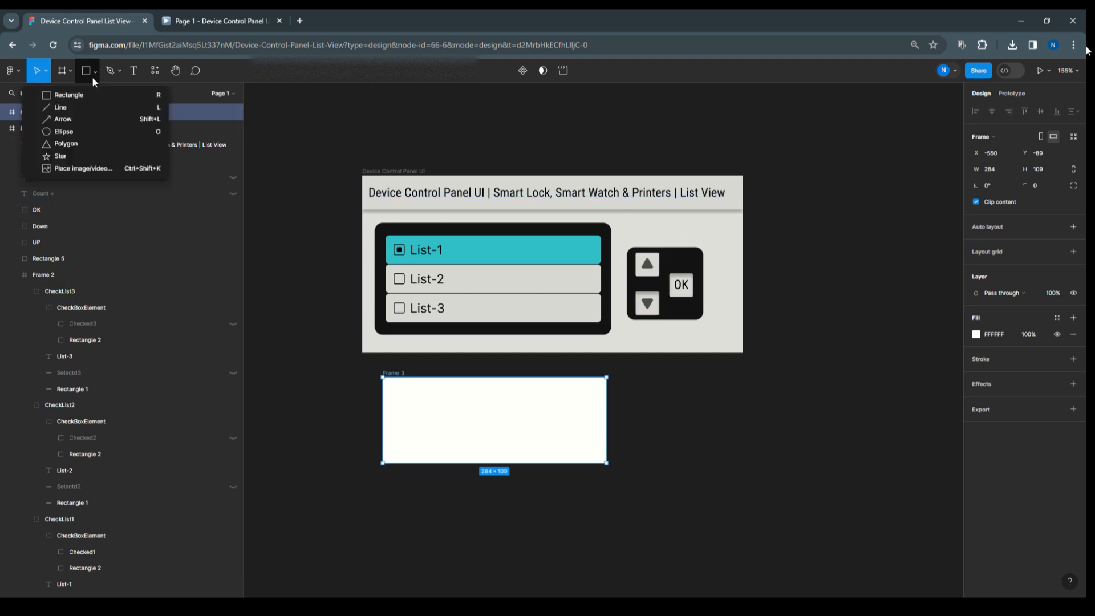
left_click(87, 97)
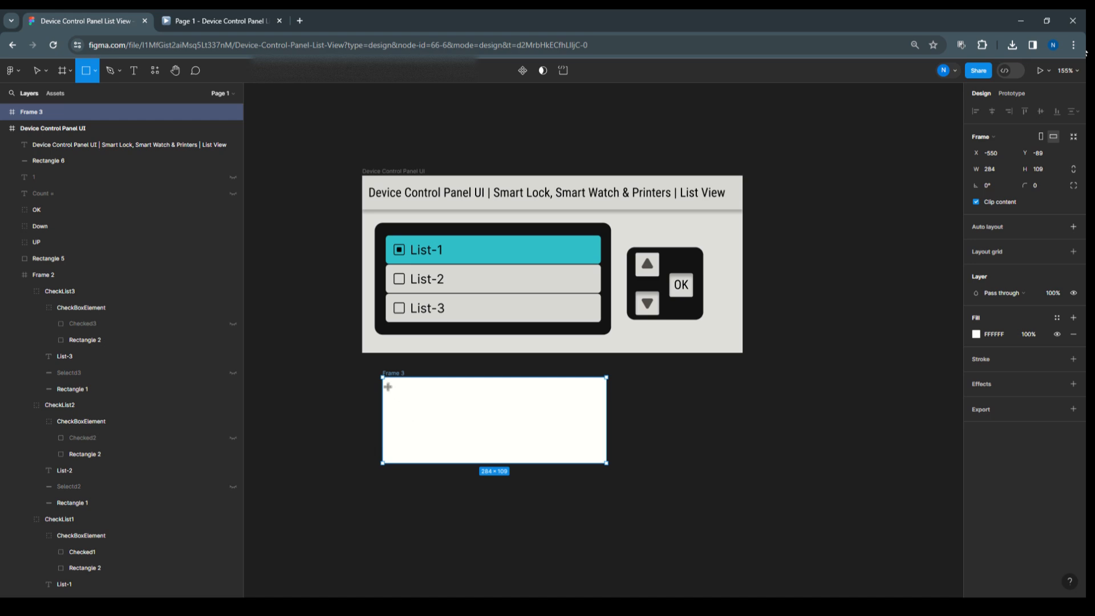
mouse_move(387, 386)
left_mouse_down()
mouse_move(477, 411)
mouse_move(599, 412)
left_mouse_up()
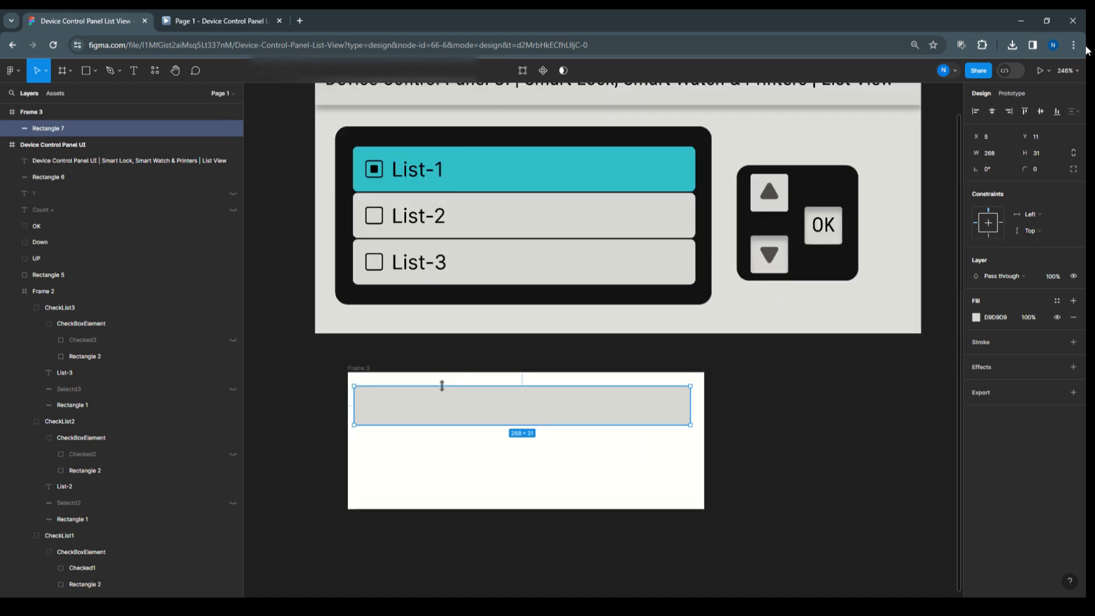
scroll(442, 387, "up", 3)
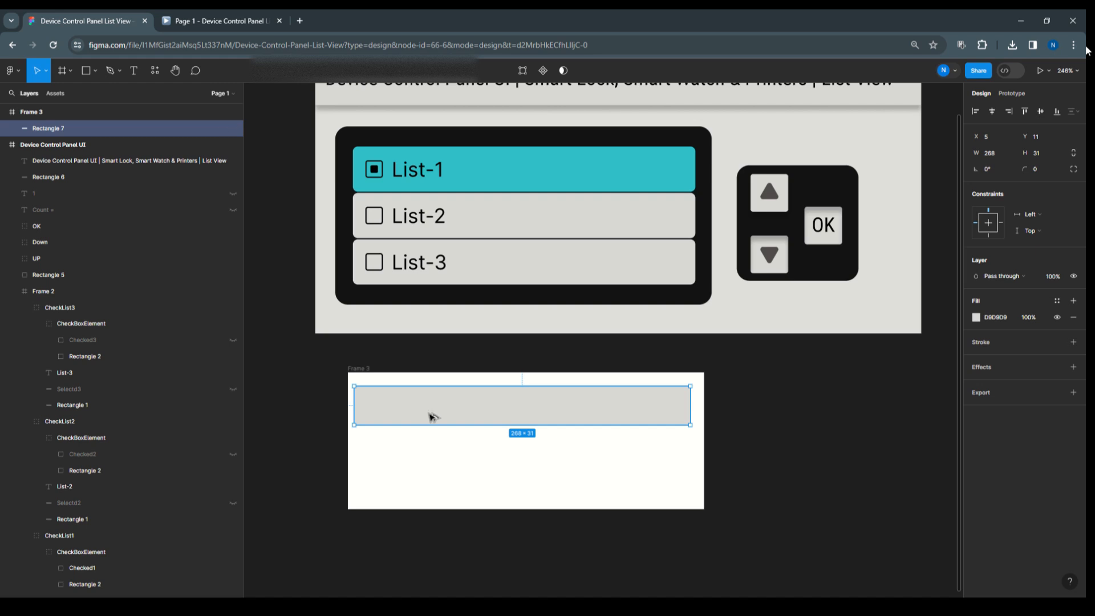
Step: Duplicate the rectangle in place and fill the copy with the teal document color 31C0C9
left_click_drag(432, 413, 431, 411)
left_click(976, 319)
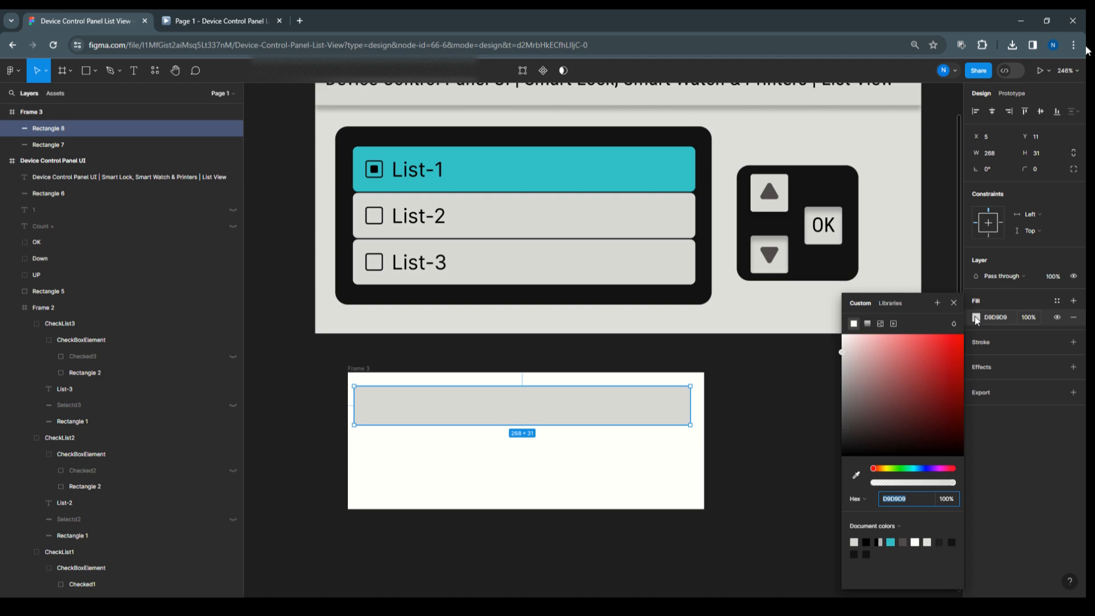
left_click(890, 543)
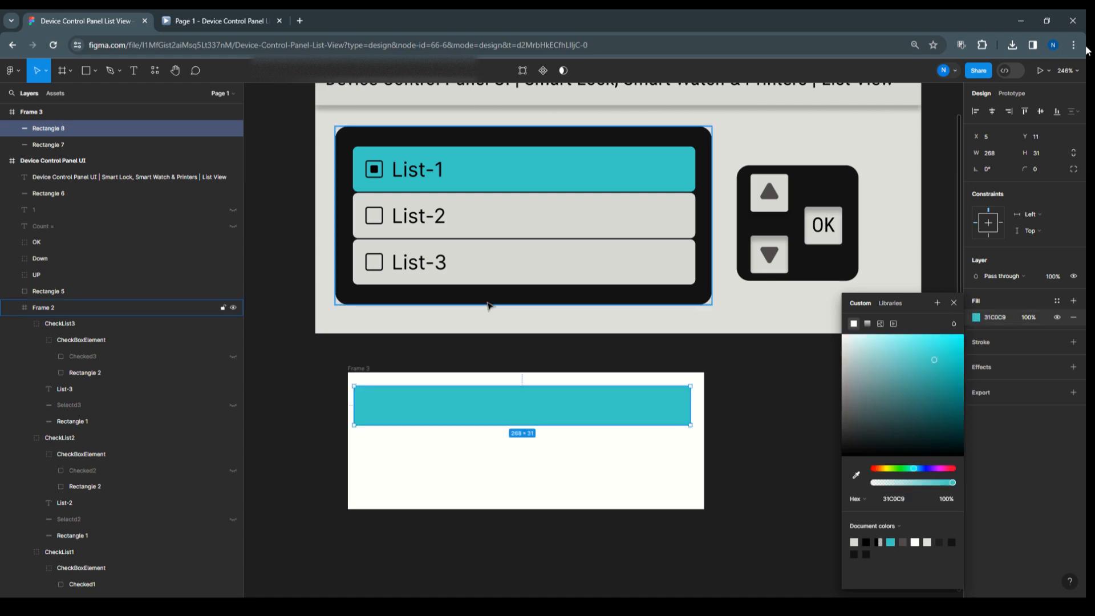
left_click(325, 367)
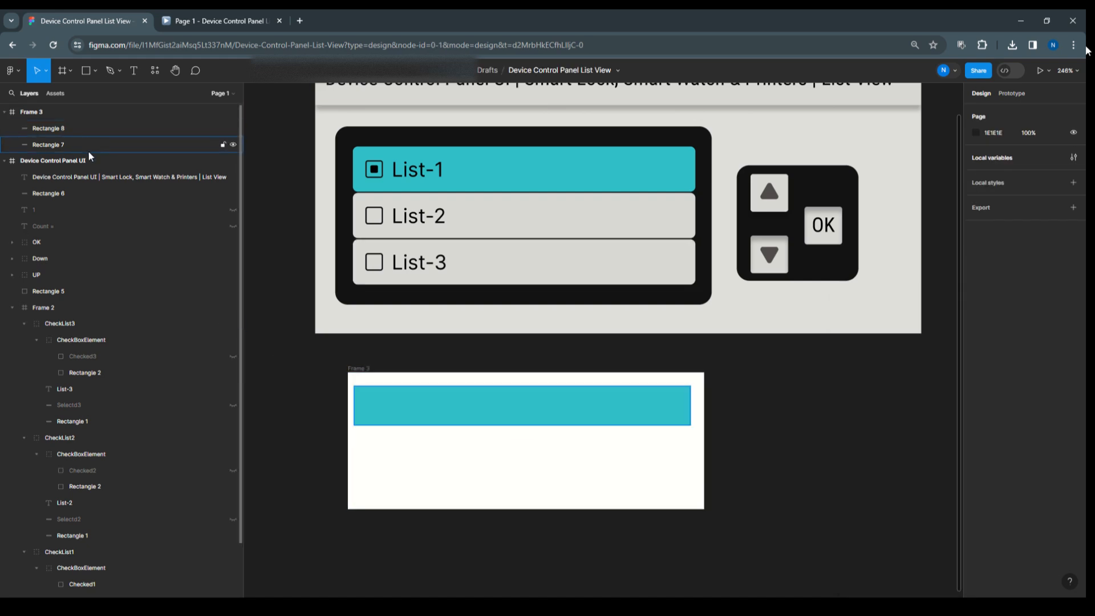
Step: Draw a circle about 18 × 18 near the left end of the teal bar, hide its fill and add a black 1 px stroke
left_click(95, 72)
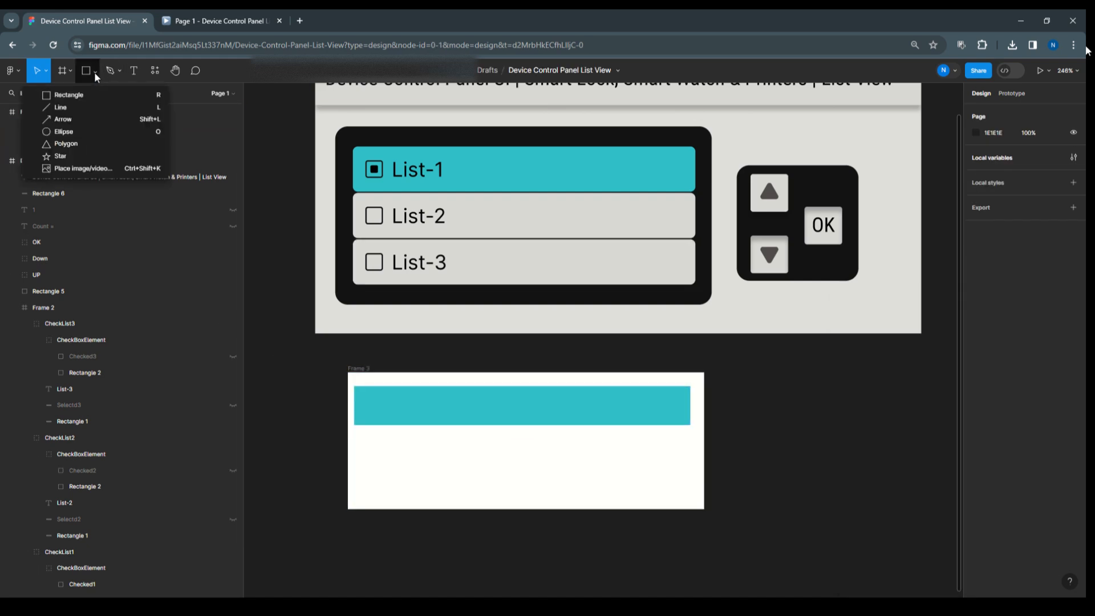
left_click(69, 131)
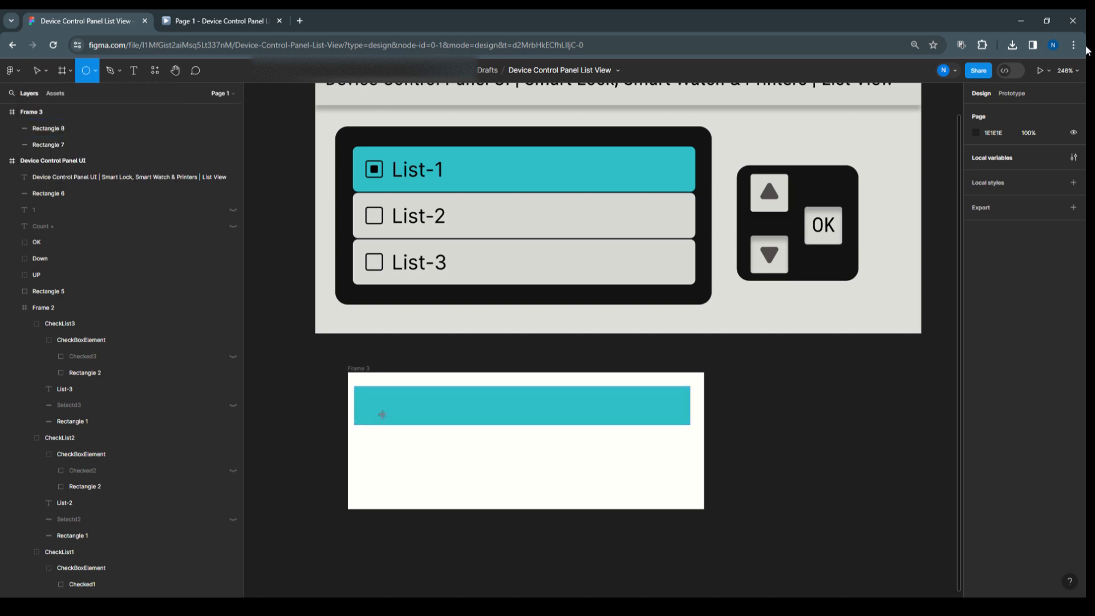
mouse_move(368, 397)
left_mouse_down()
mouse_move(390, 425)
mouse_move(373, 405)
left_mouse_up()
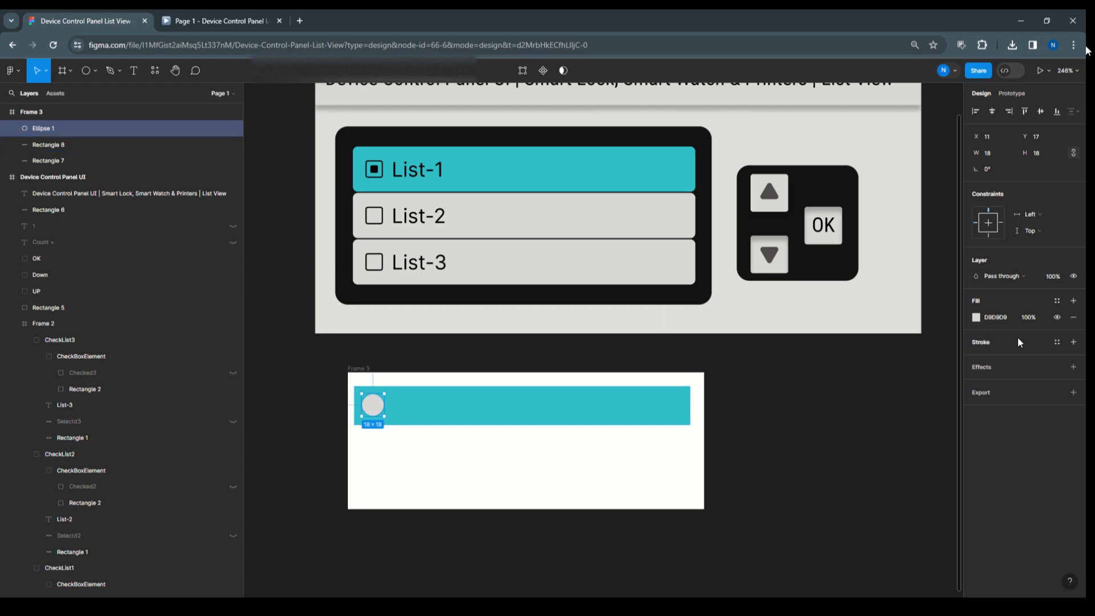
left_click(1057, 318)
left_click(987, 342)
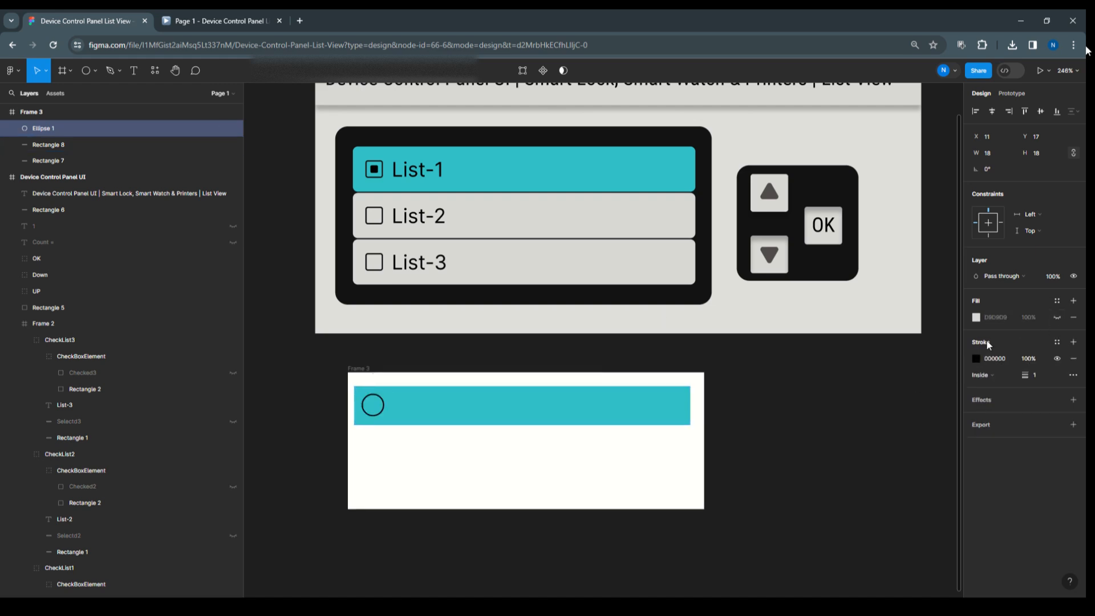
left_click(437, 359)
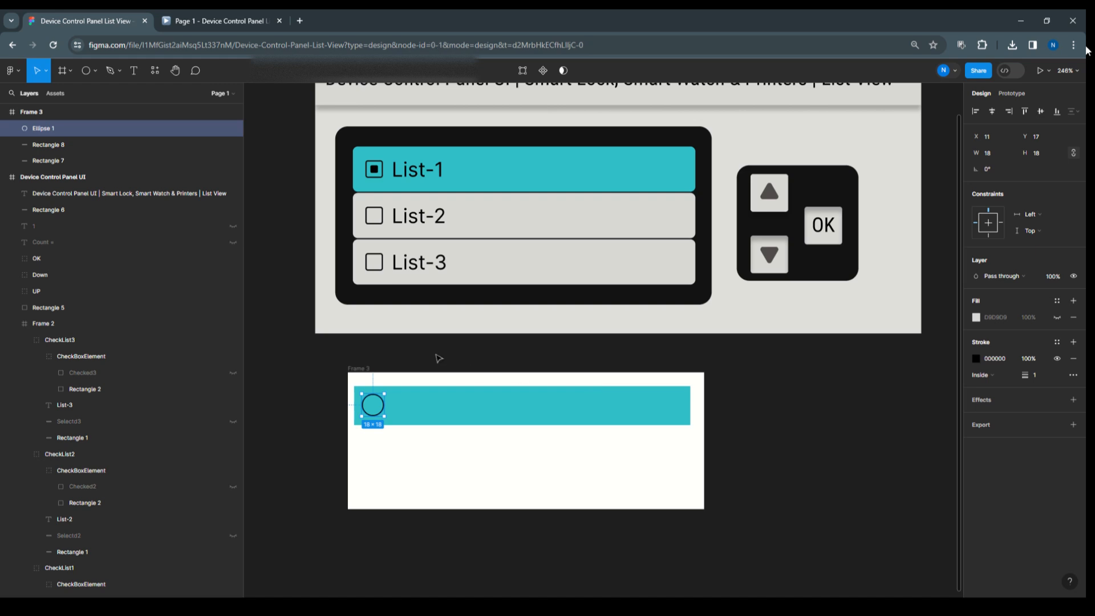
left_click(371, 411)
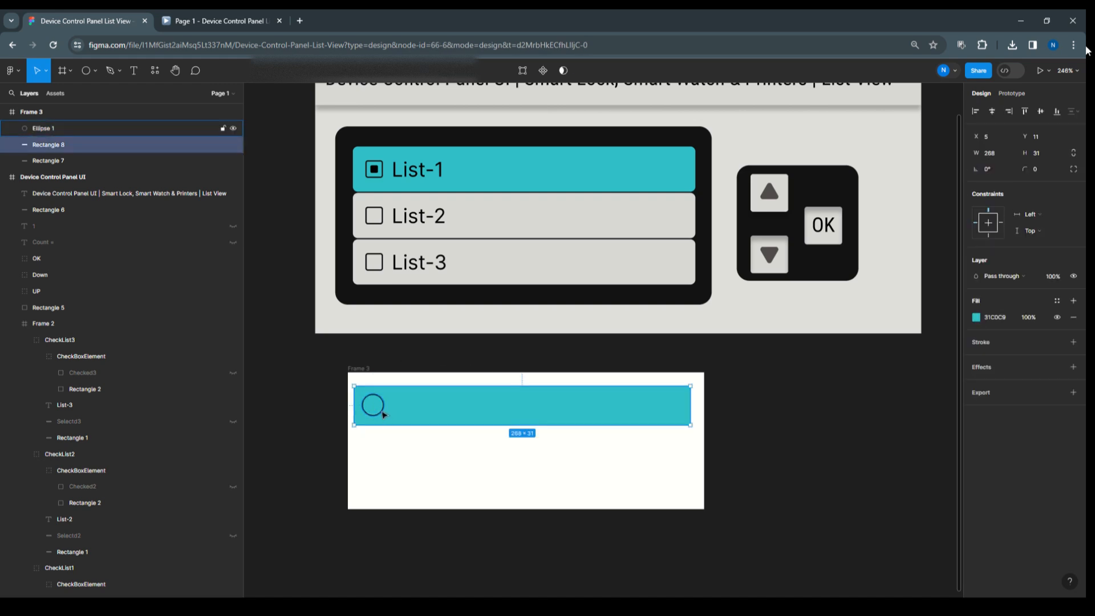
left_click(384, 415)
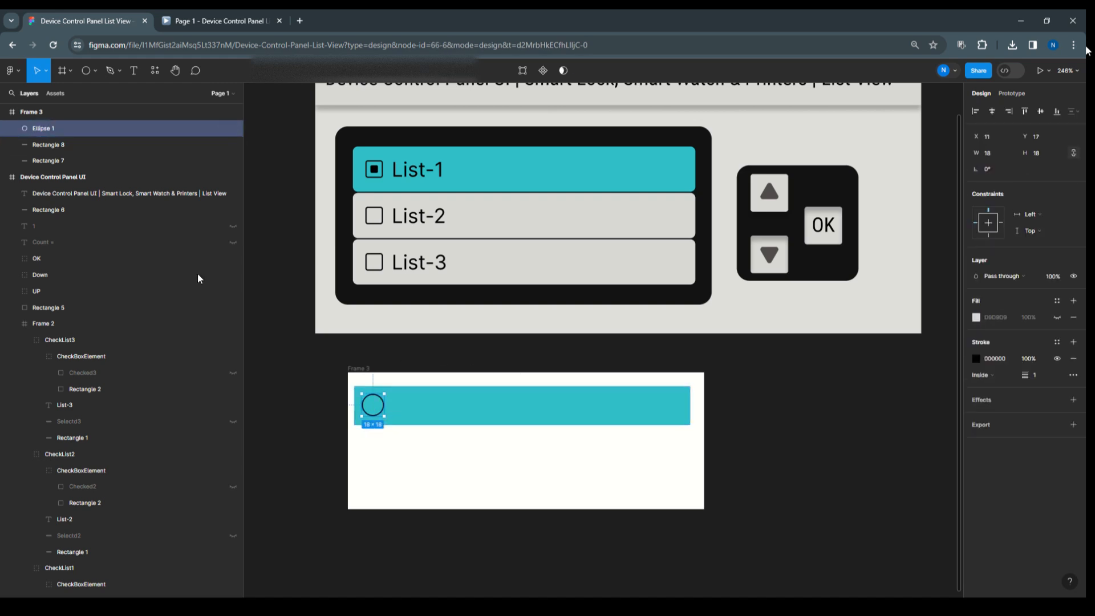
Step: Draw a circle about 8 × 8 centered inside the outlined circle and fill it with black 000000
left_click(96, 70)
left_click(88, 132)
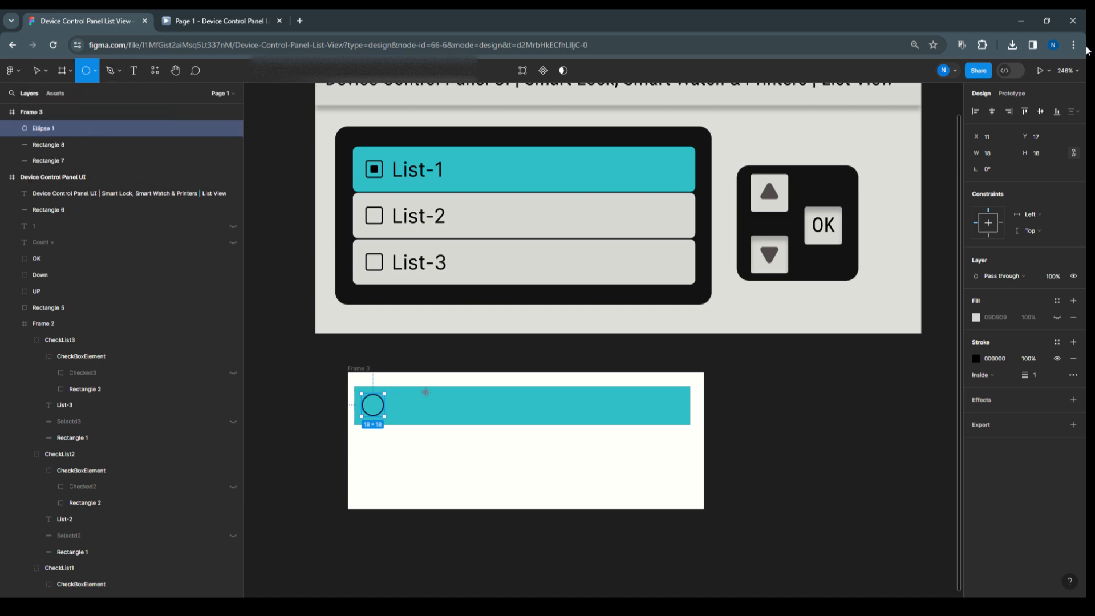
mouse_move(372, 403)
left_mouse_down()
mouse_move(382, 415)
mouse_move(372, 406)
left_mouse_up()
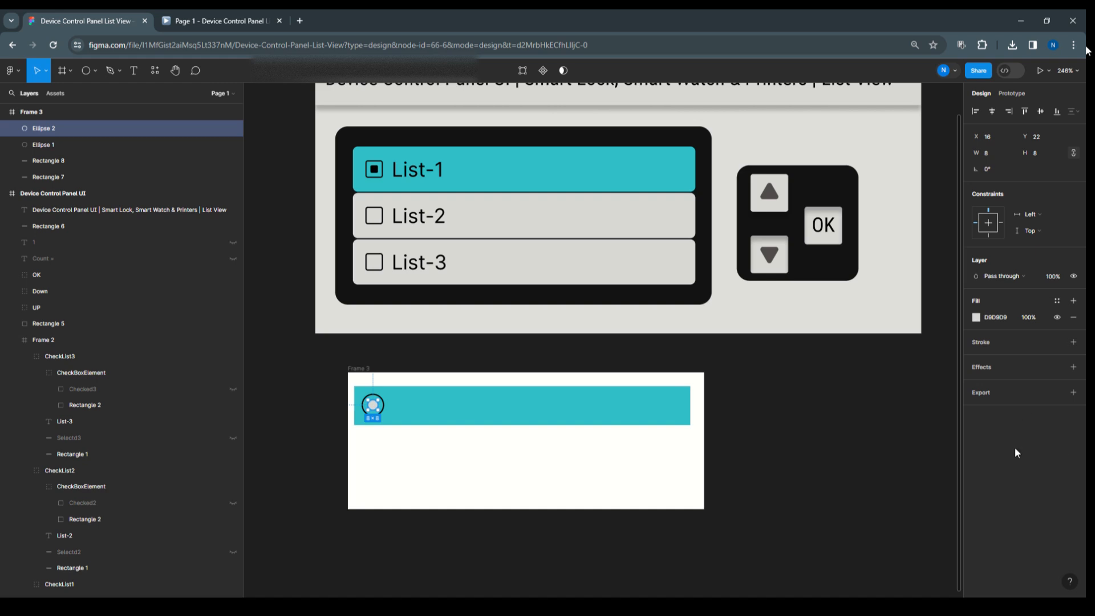
left_click(977, 317)
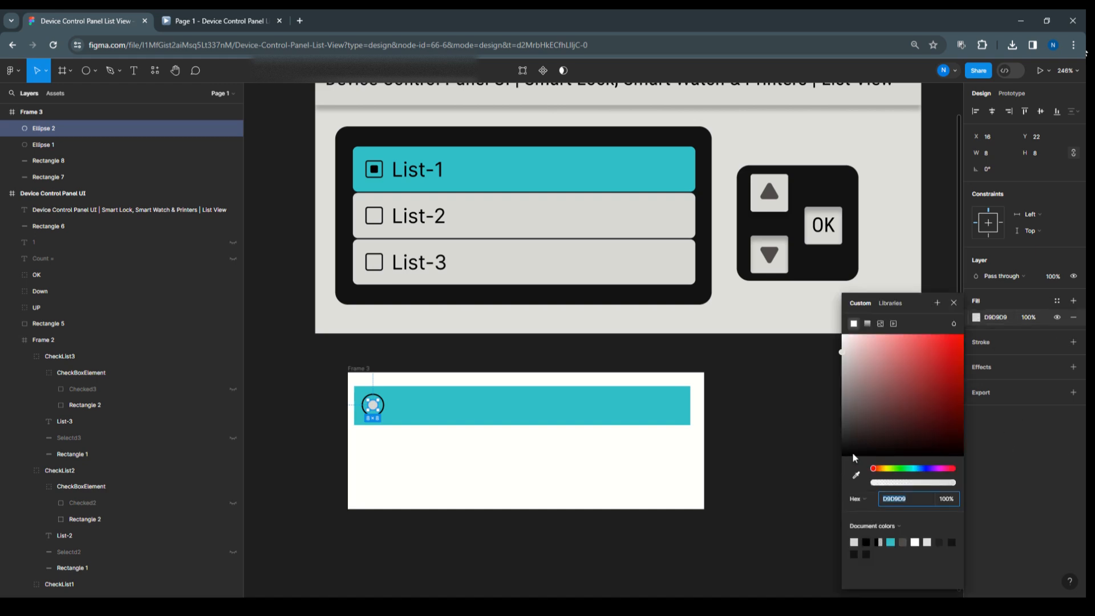
left_click(868, 542)
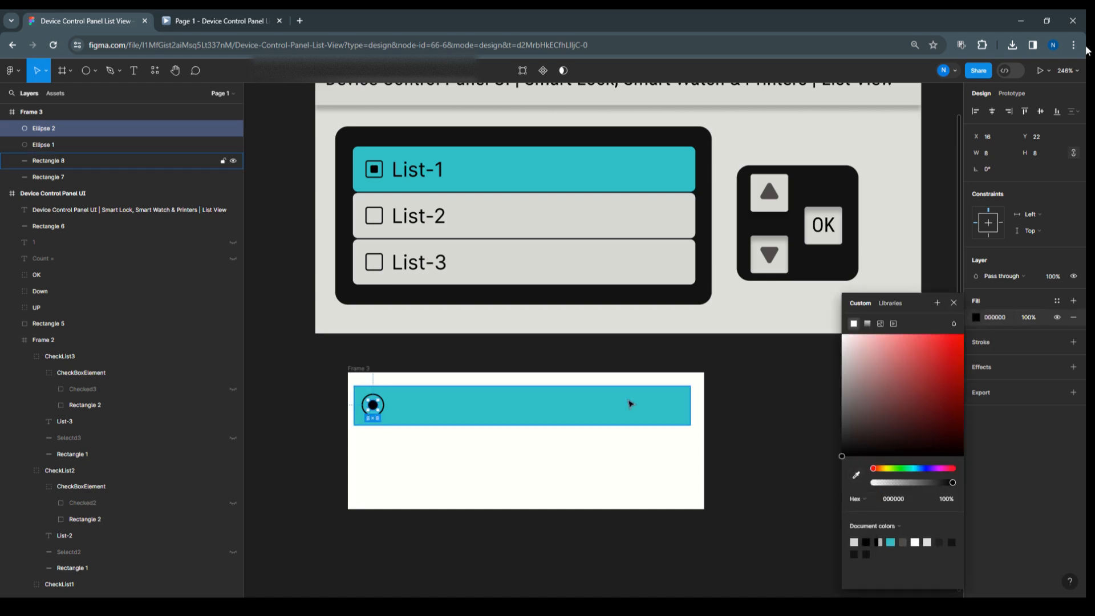
left_click(534, 357)
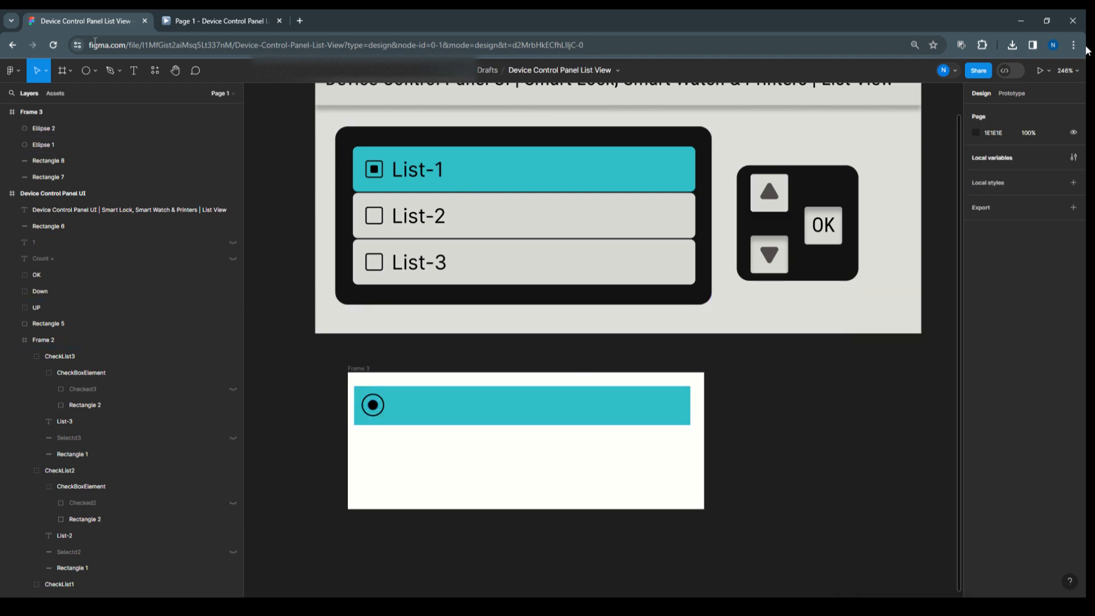
Step: Add a "List-1" text label beside the radio circle and stretch its text box to the teal bar's full 31 height
left_click(135, 72)
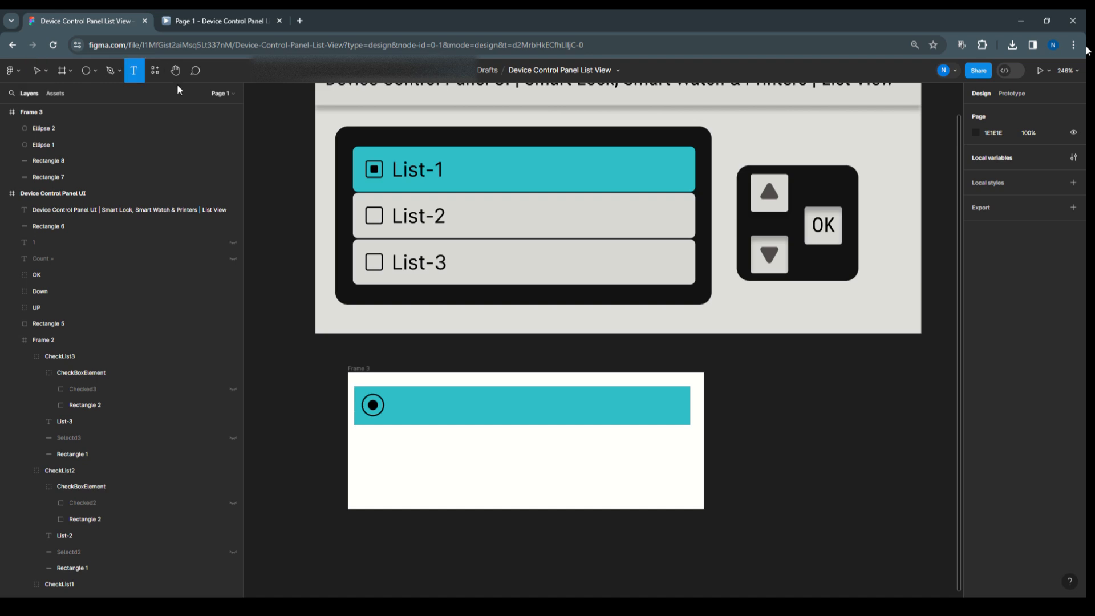
left_click(409, 405)
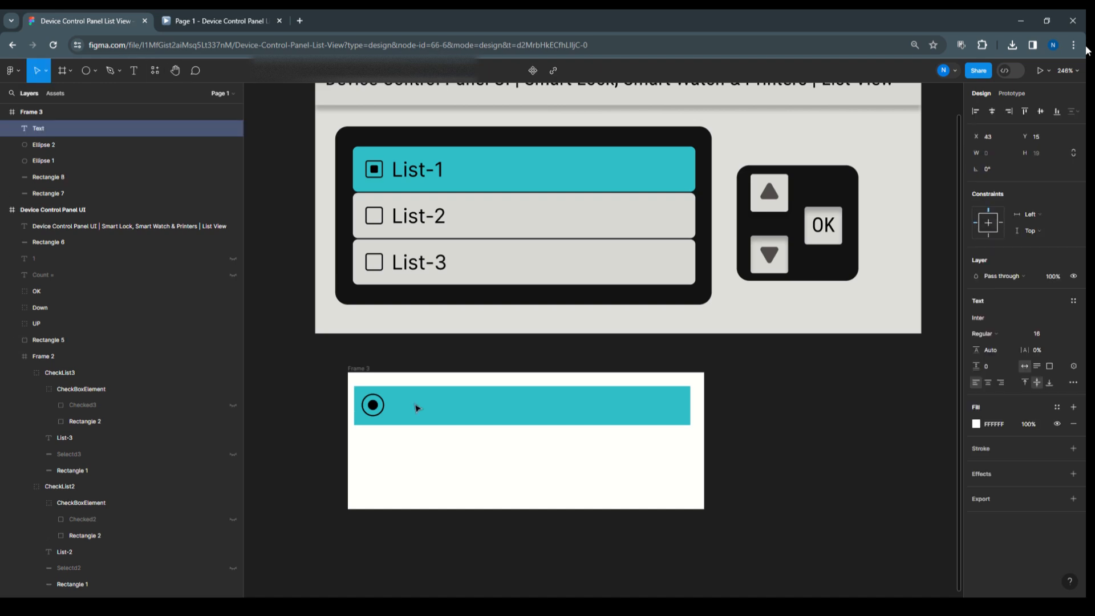
type("List-1")
key("Escape")
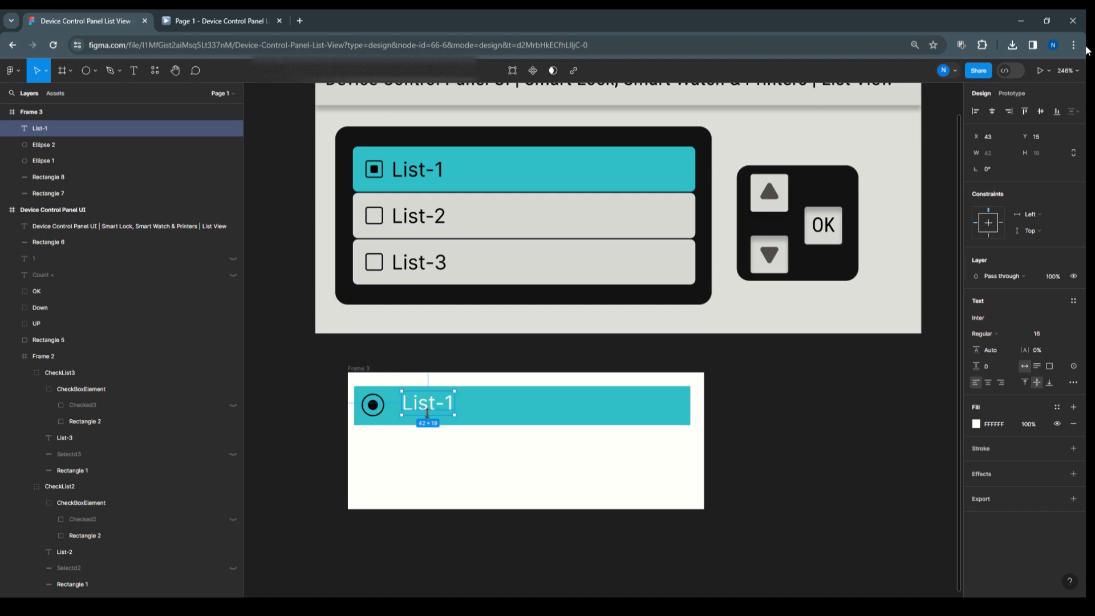
left_click_drag(428, 416, 428, 386)
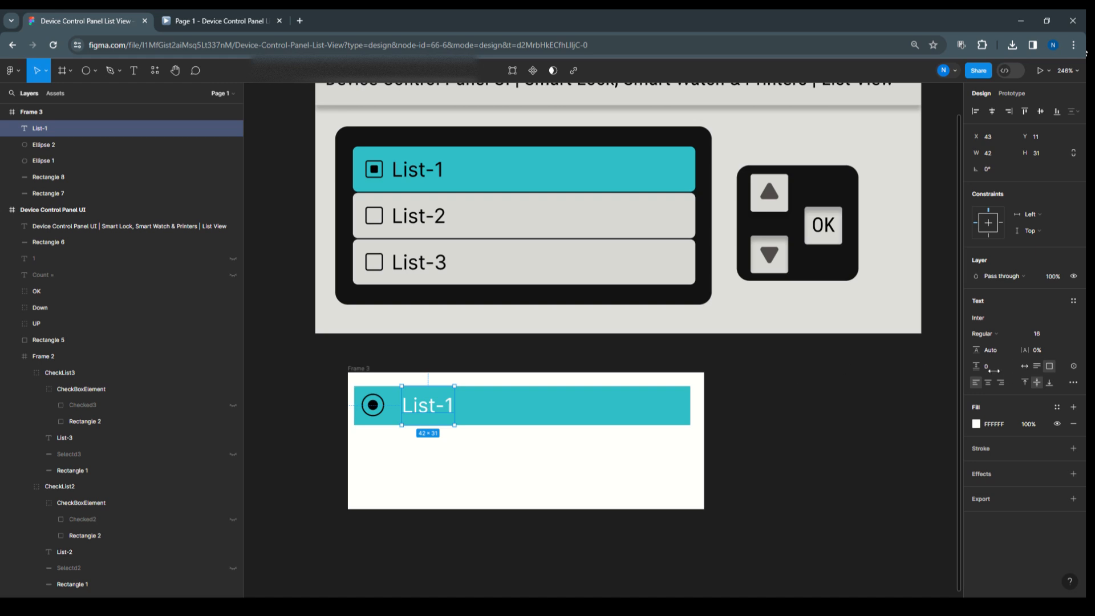
left_click(454, 360)
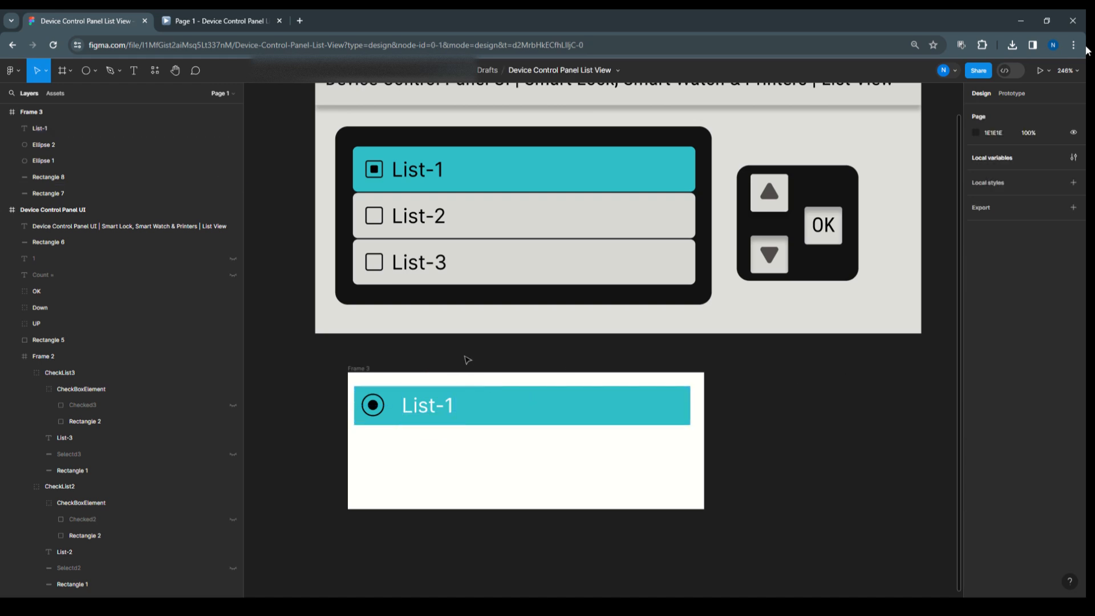
Step: Fill the List-1 text label beside the radio circle with the black document color 000000
left_click(415, 417)
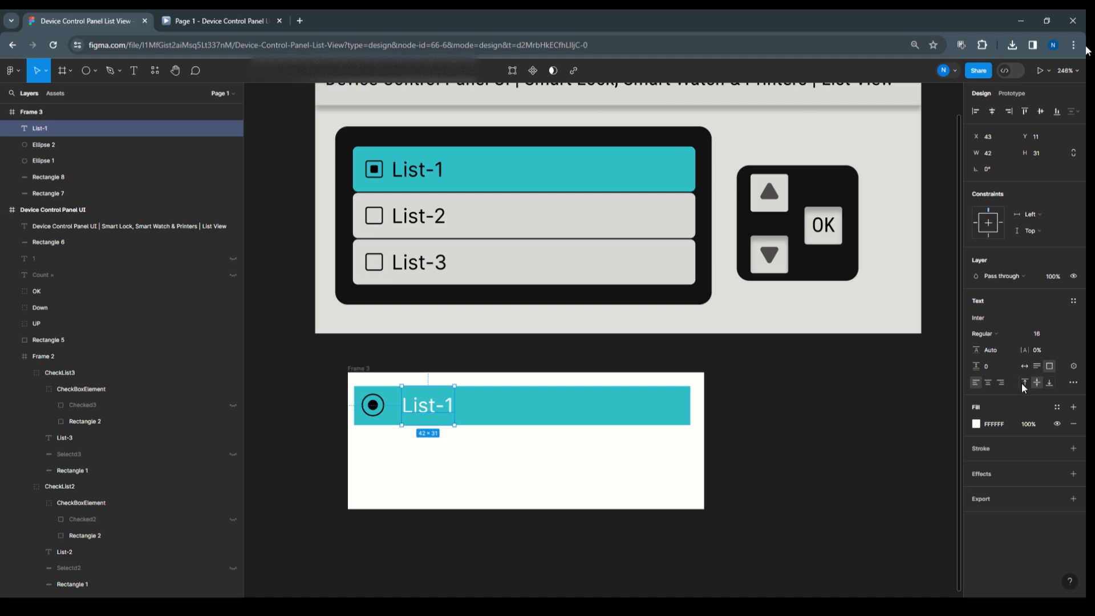
left_click(976, 424)
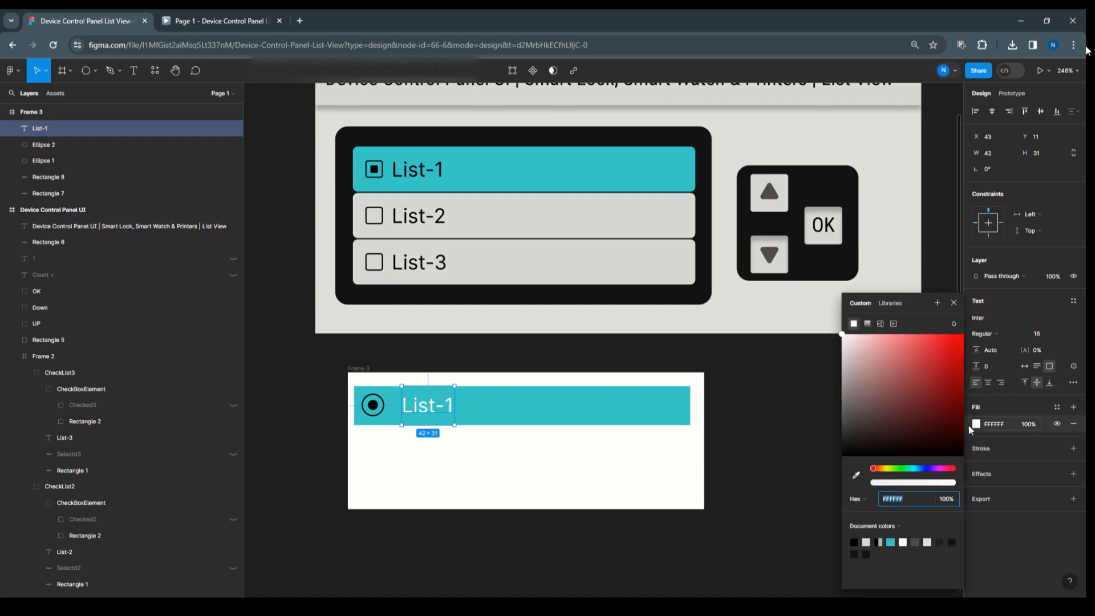
left_click(854, 542)
left_click(547, 363)
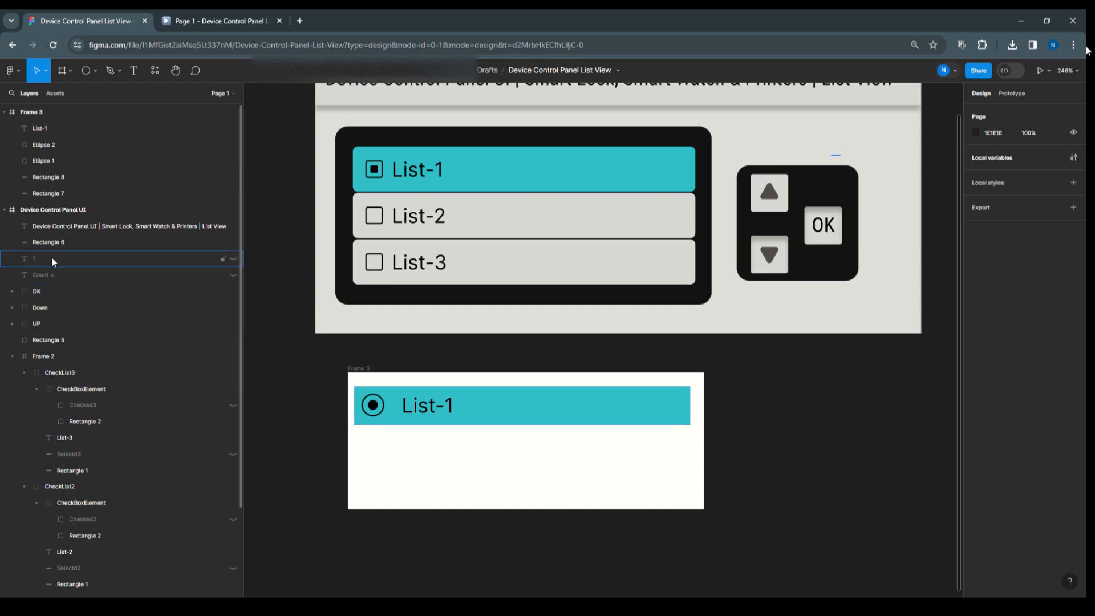
Step: Group Ellipse 1 and Ellipse 2 of the radio indicator and name the group Radio
left_click(45, 146)
left_click(43, 161, "shift")
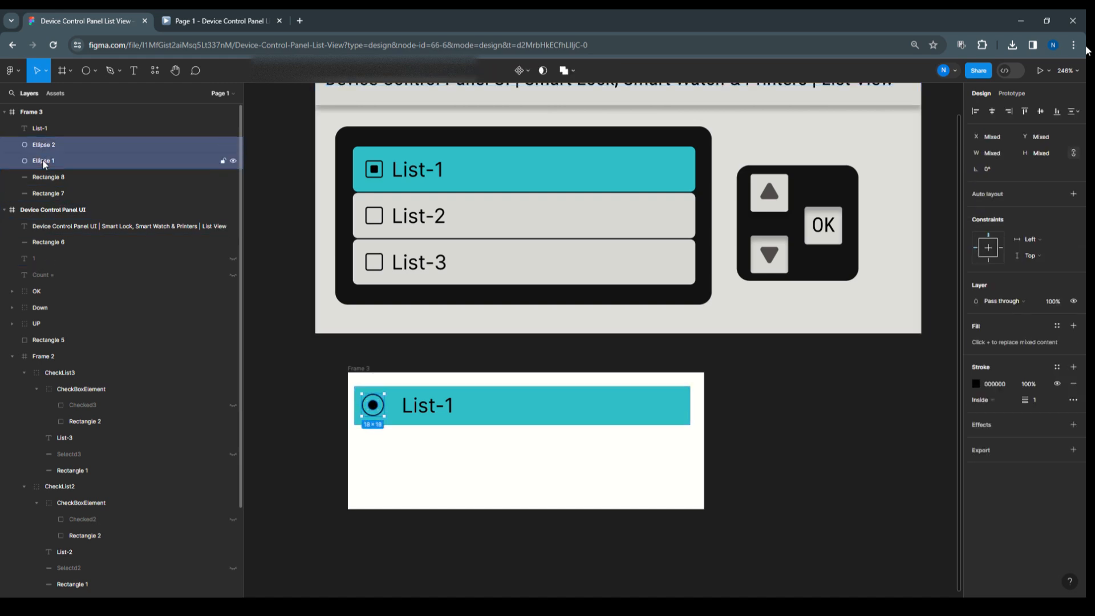
key("ctrl+g")
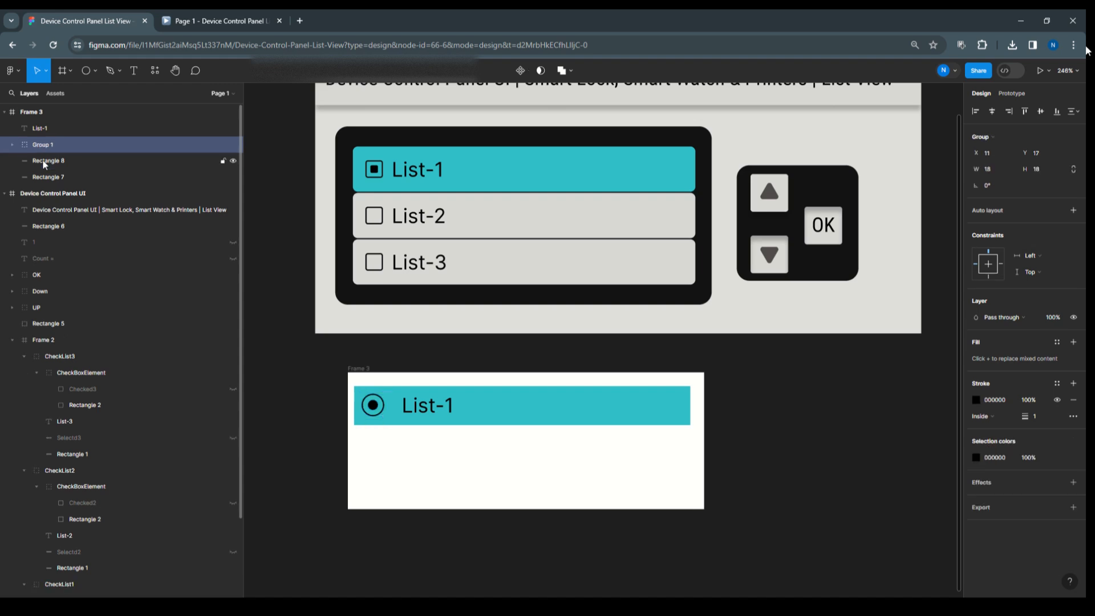
double_click(46, 146)
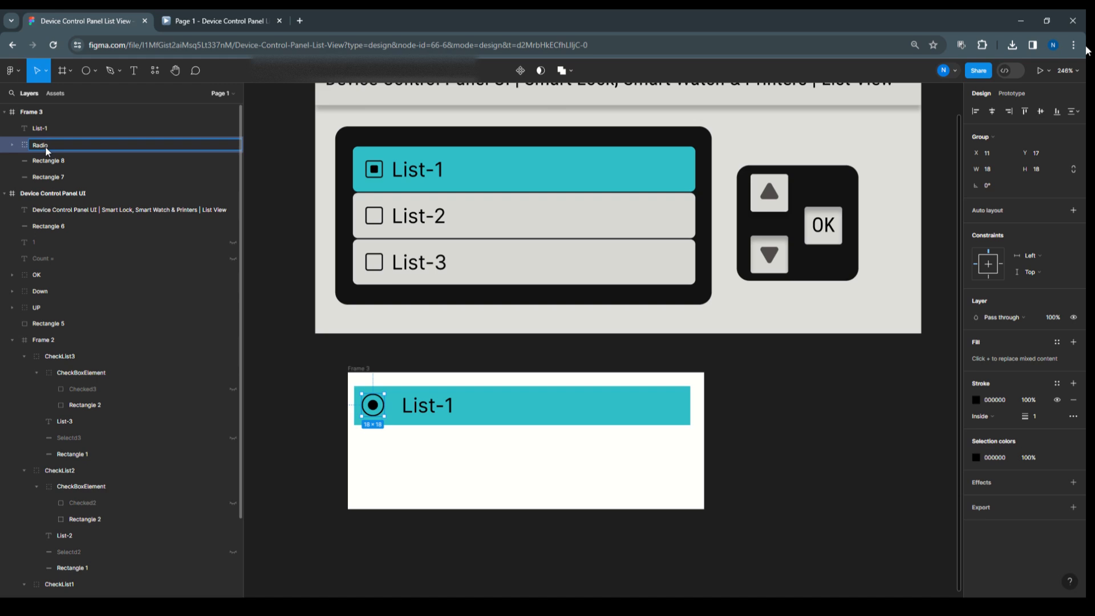
left_click(45, 124)
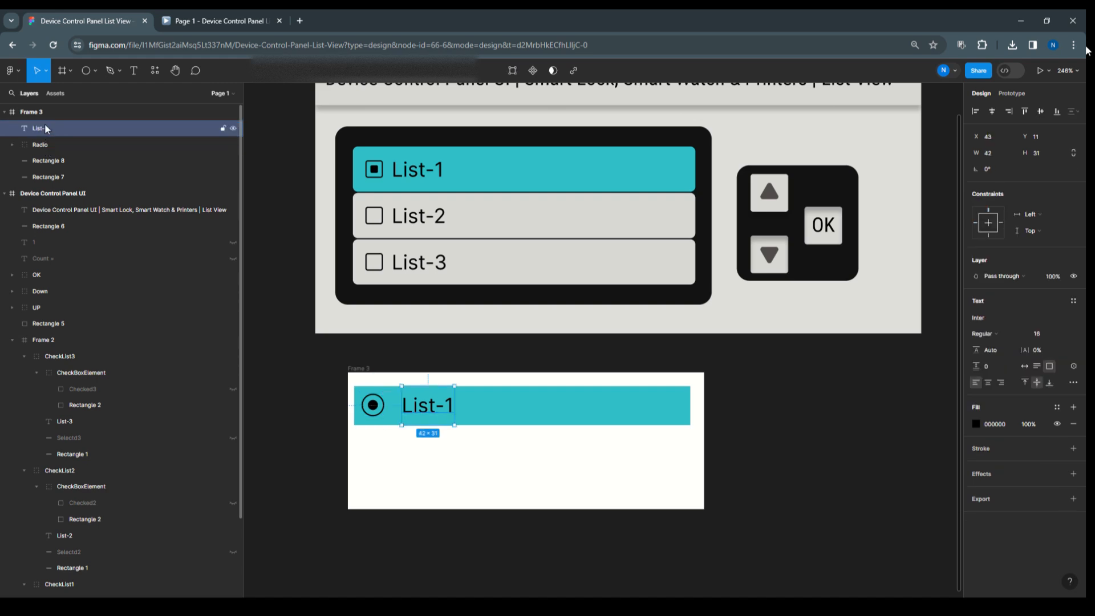
Step: Rename the teal Rectangle 8 as SelectedState and the gray Rectangle 7 beneath it as DefaultState
left_click(45, 162)
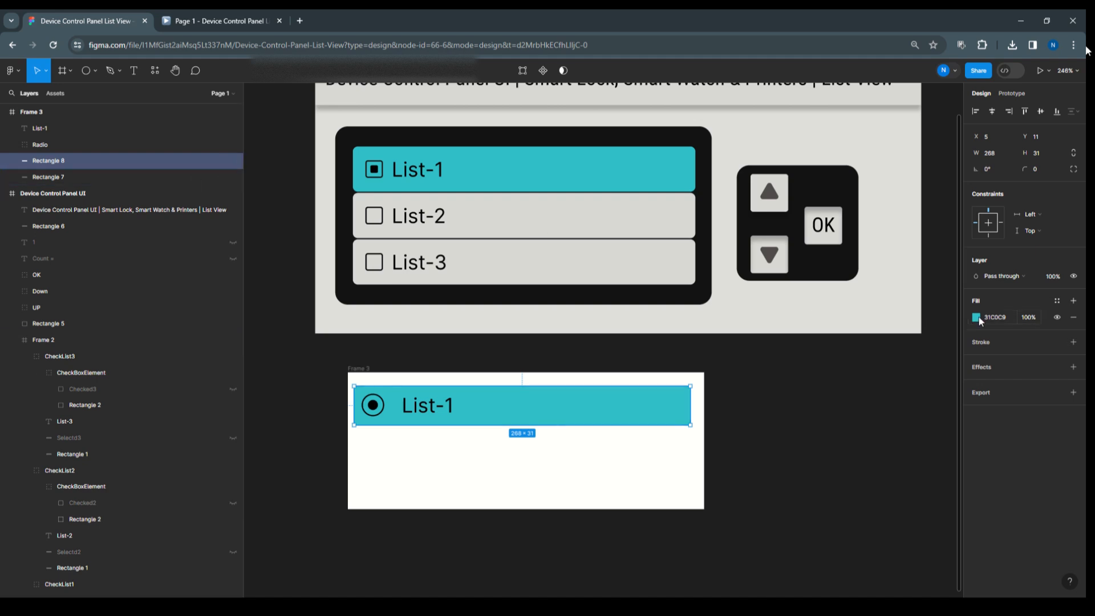
double_click(61, 162)
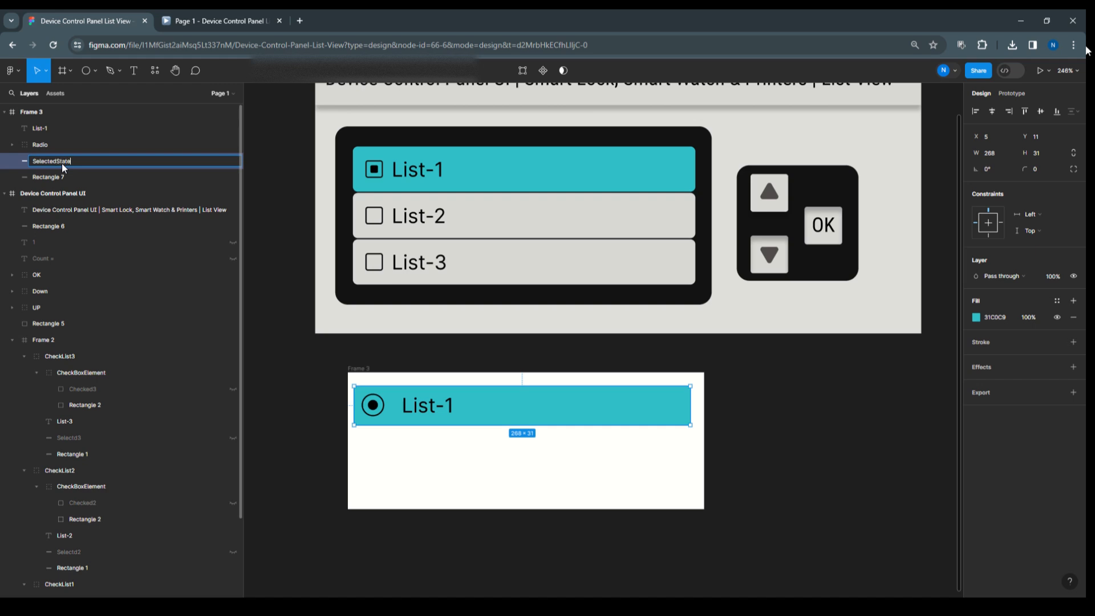
left_click(45, 178)
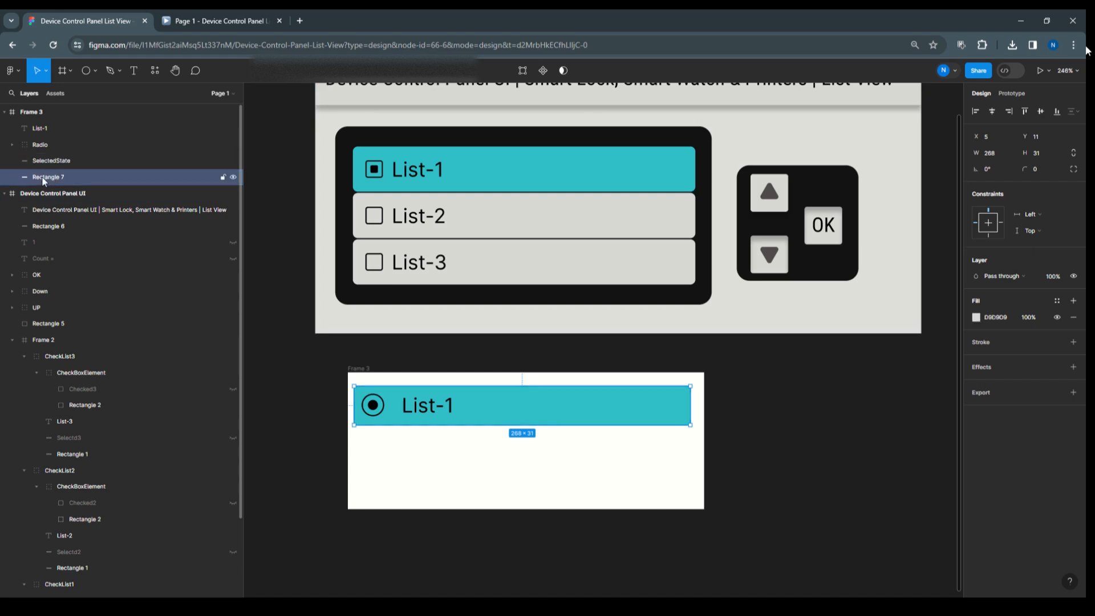
double_click(44, 178)
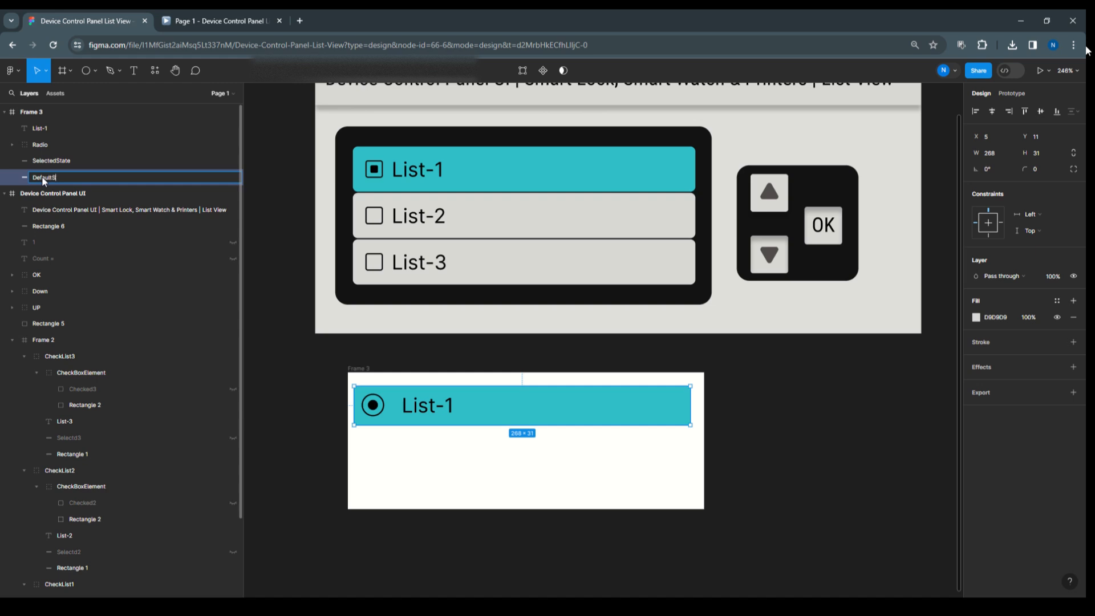
type("DefaultState")
left_click(55, 159)
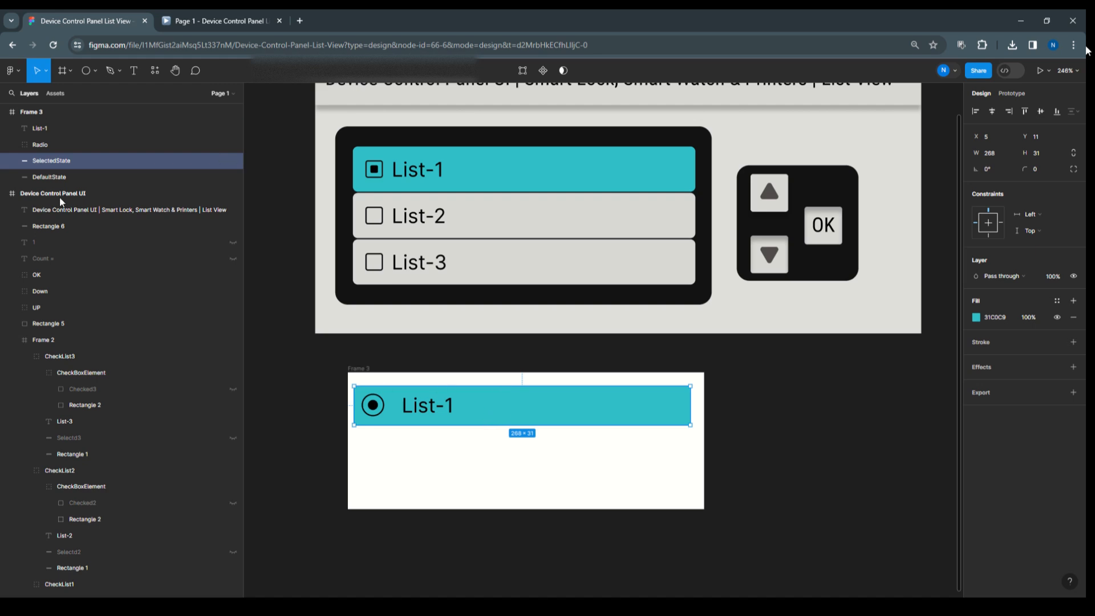
Step: Move the Radio group above the text label in the layer order, and group all four layers of Frame 3 as List-1
left_click(45, 145)
left_click_drag(44, 146, 47, 121)
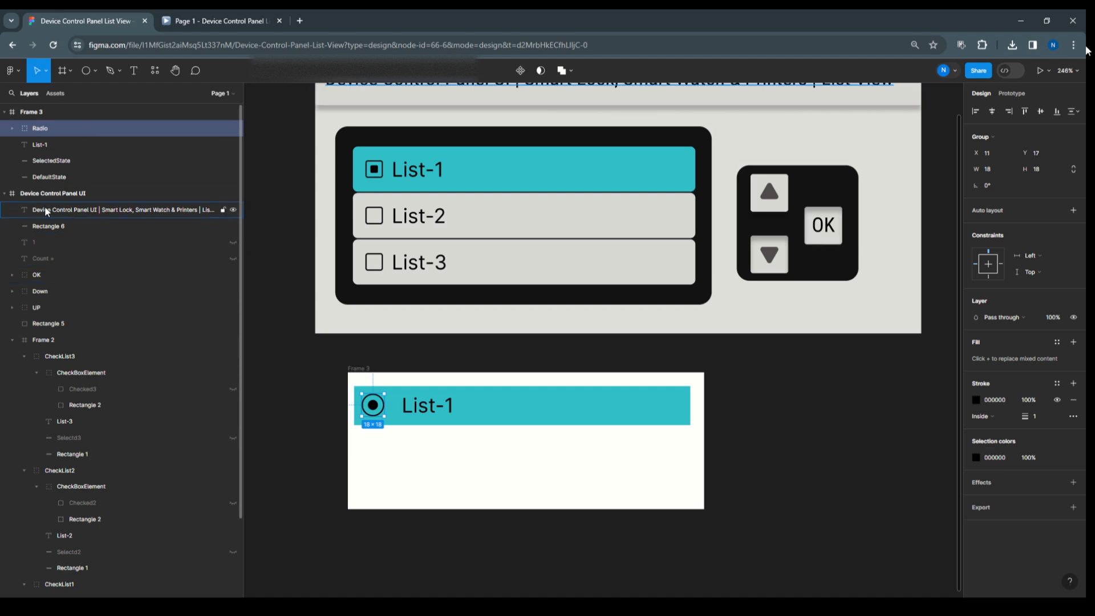
left_click(47, 176)
left_click(50, 161, "shift")
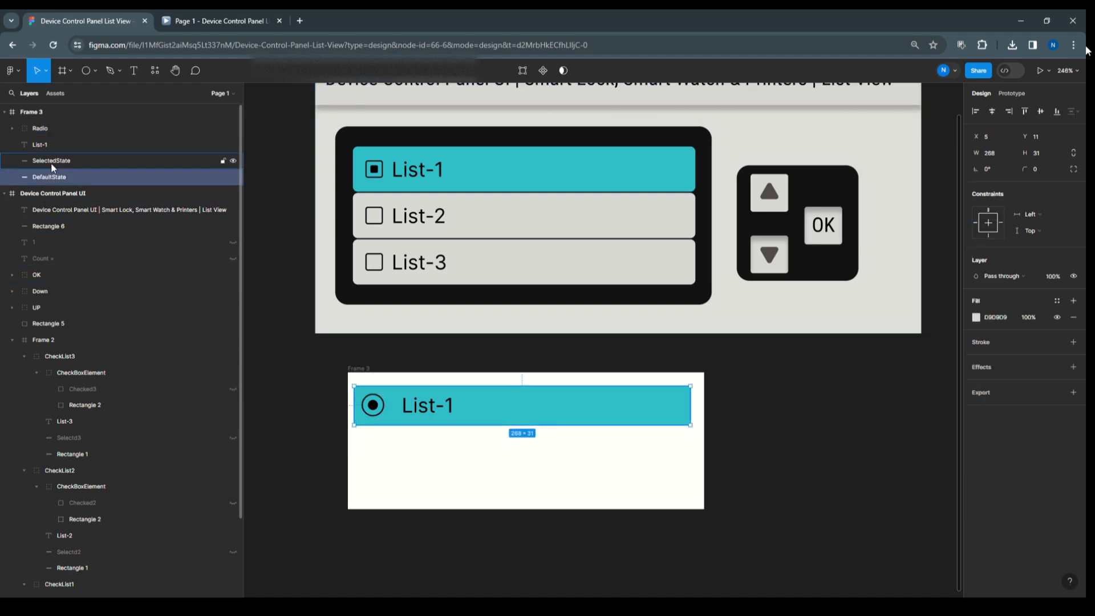
left_click(49, 146, "shift")
left_click(50, 128, "shift")
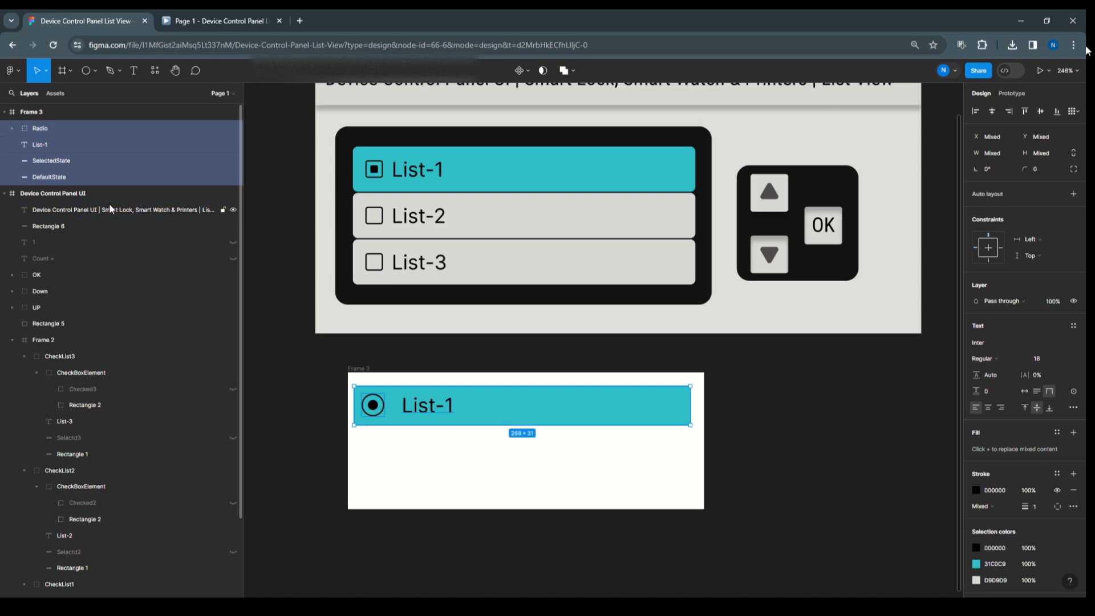
key("ctrl+g")
double_click(43, 129)
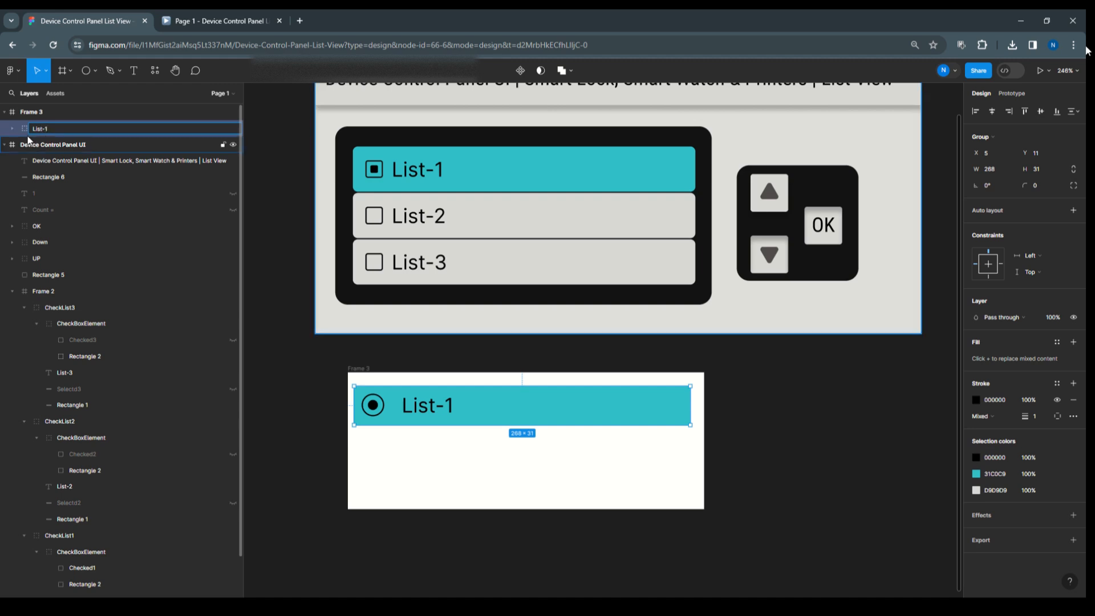
key("Return")
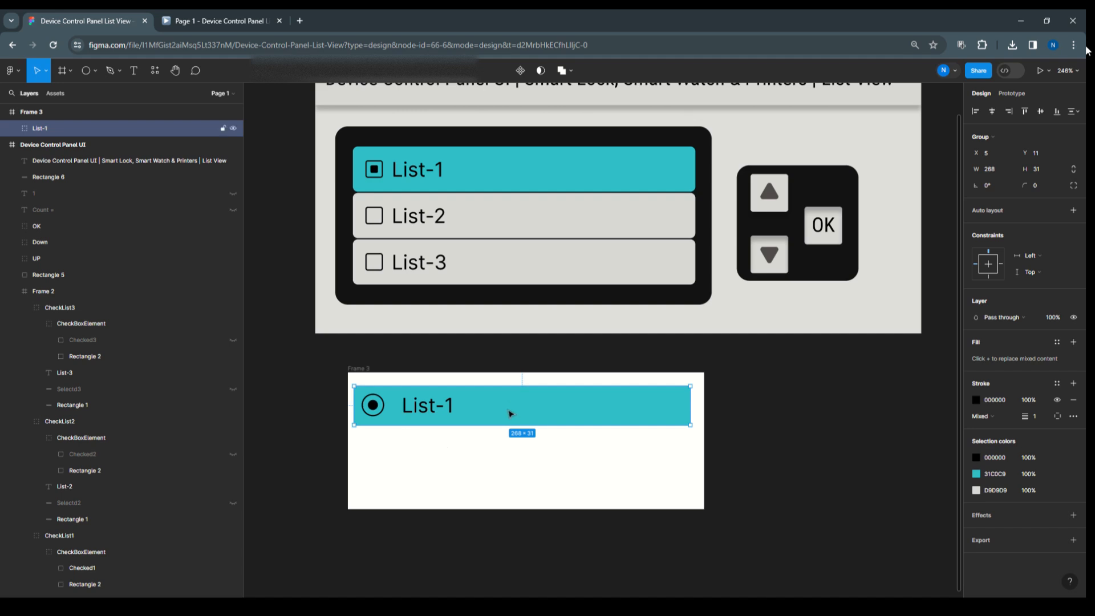
Step: Duplicate the List-1 group twice, stacked directly below without gaps, and name the middle copy List-2 and the lowest List-3
left_click_drag(508, 412, 509, 477)
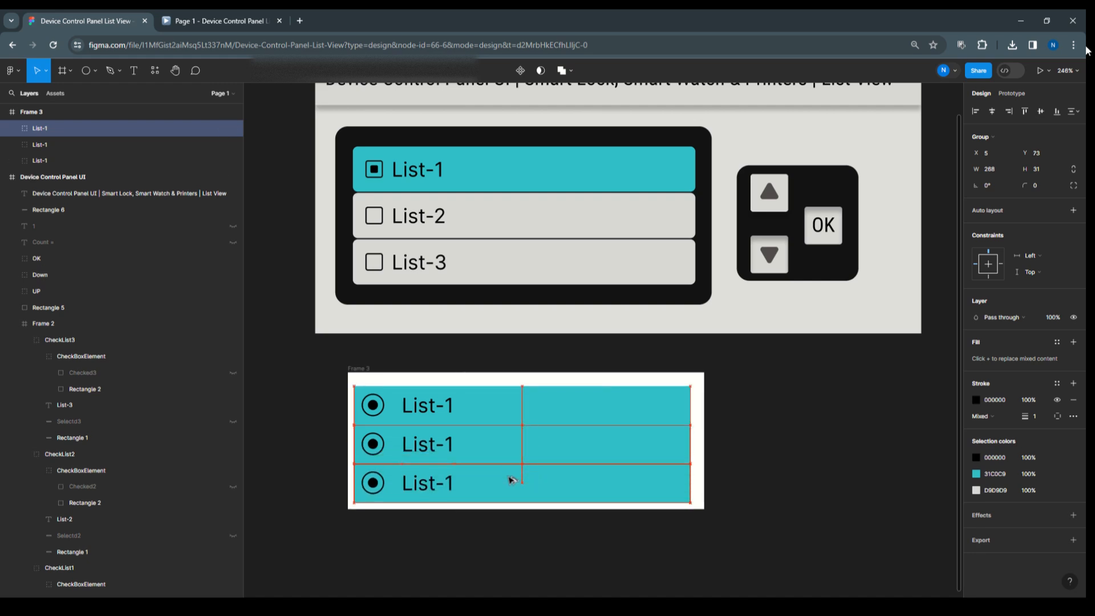
left_click(503, 452)
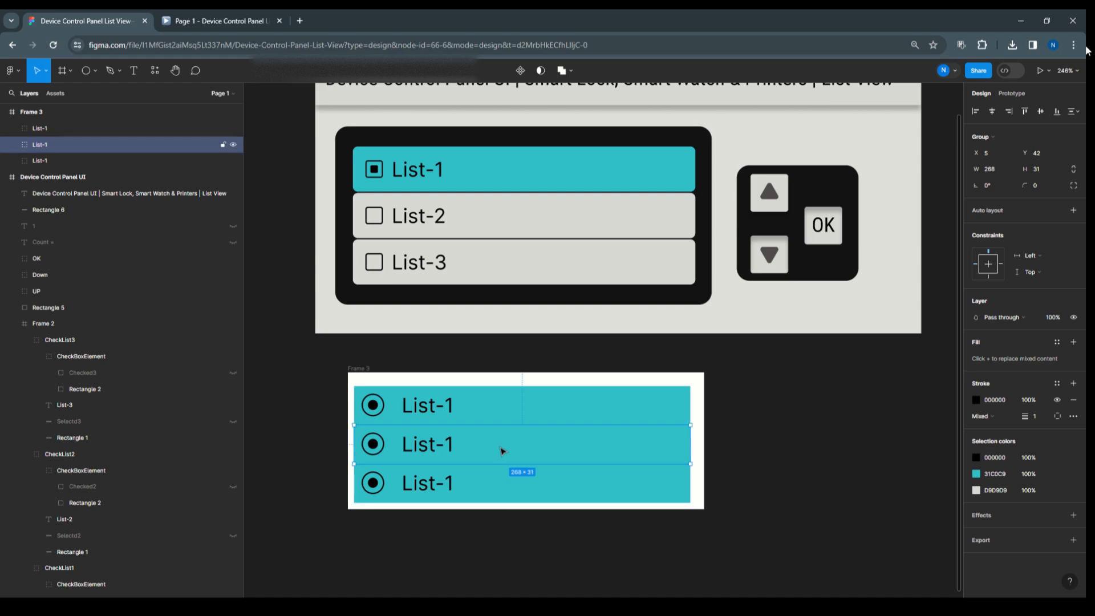
double_click(46, 145)
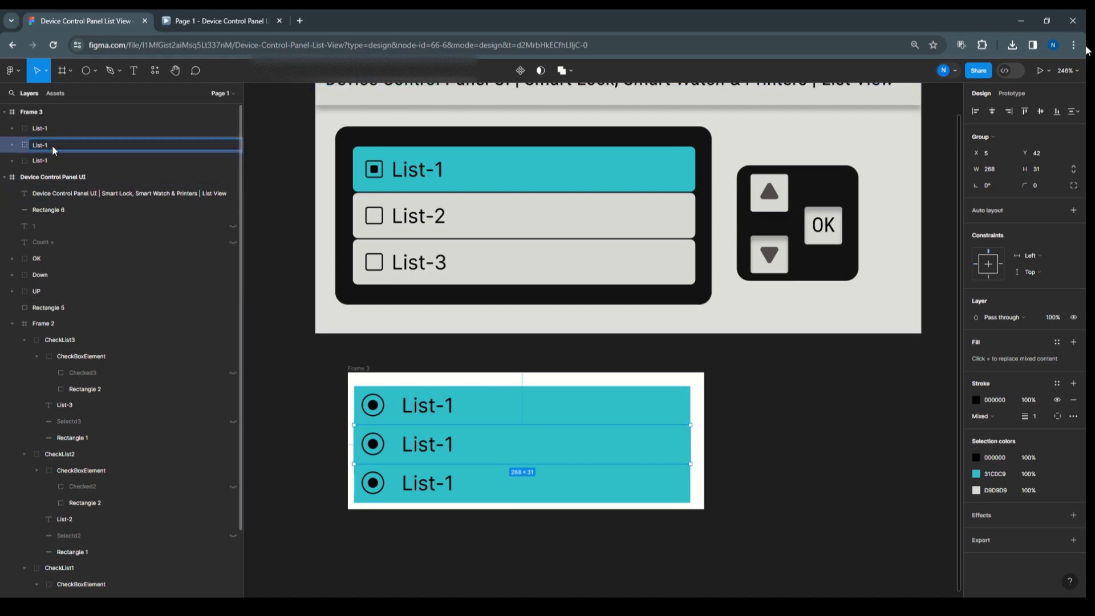
type("List-2")
left_click(49, 129)
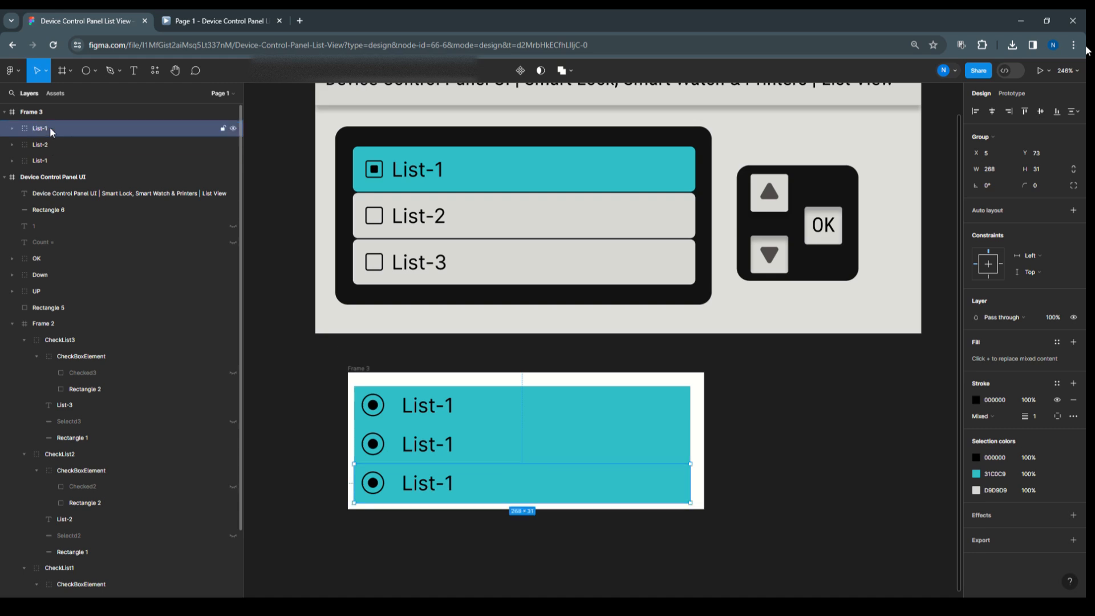
double_click(54, 127)
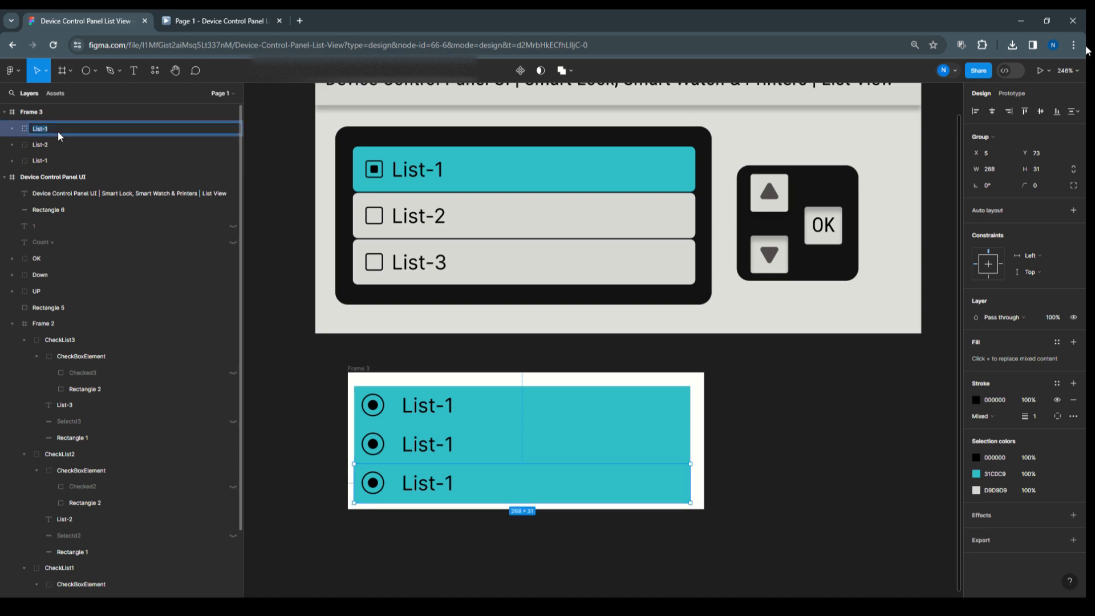
left_click(62, 130)
type("3")
left_click(38, 164)
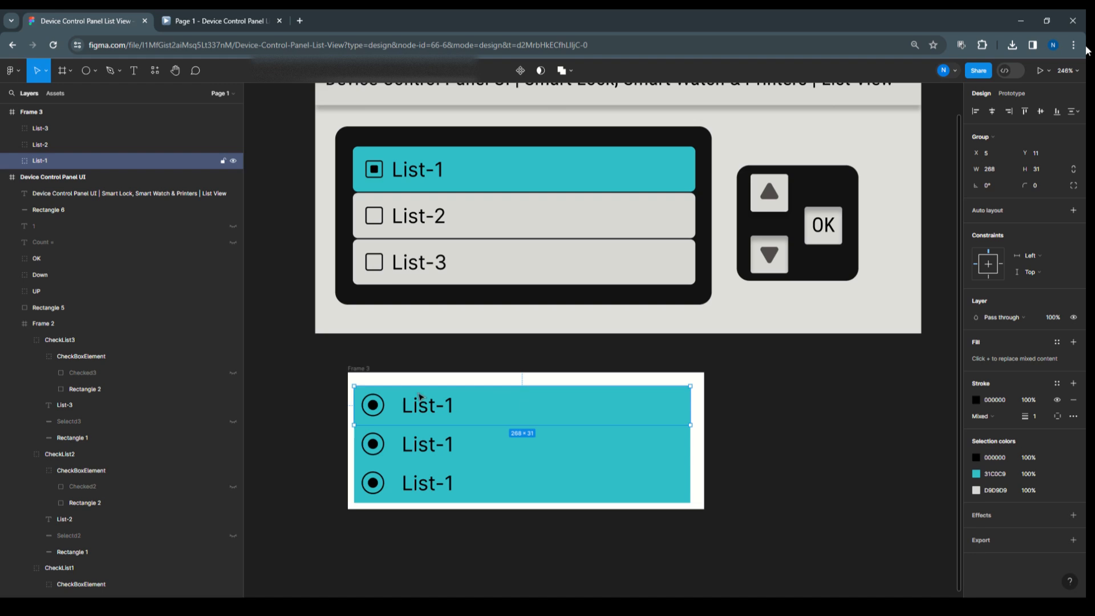
Step: Show the local variables and bind the visibility of the List-1 group's SelectedState layer to the Sel1 variable
scroll(351, 360, "down", 2)
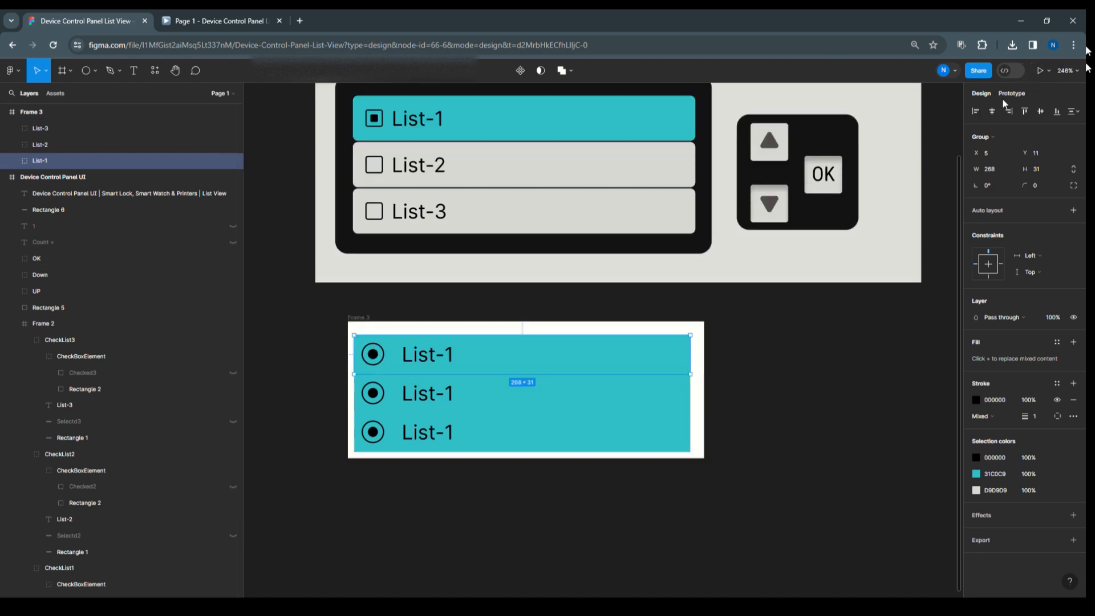
left_click(947, 153)
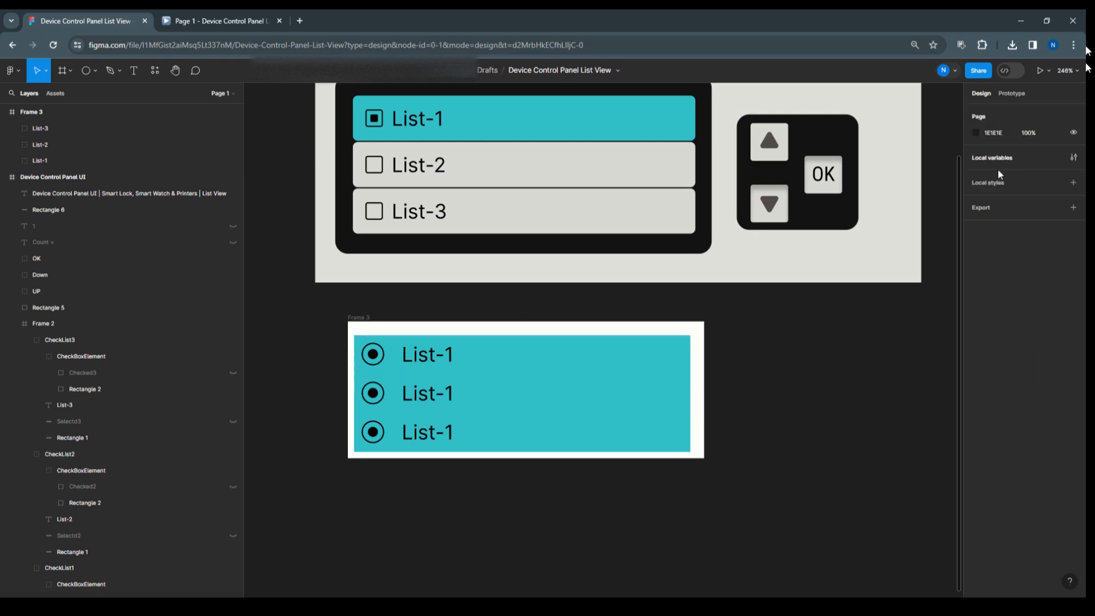
left_click(995, 159)
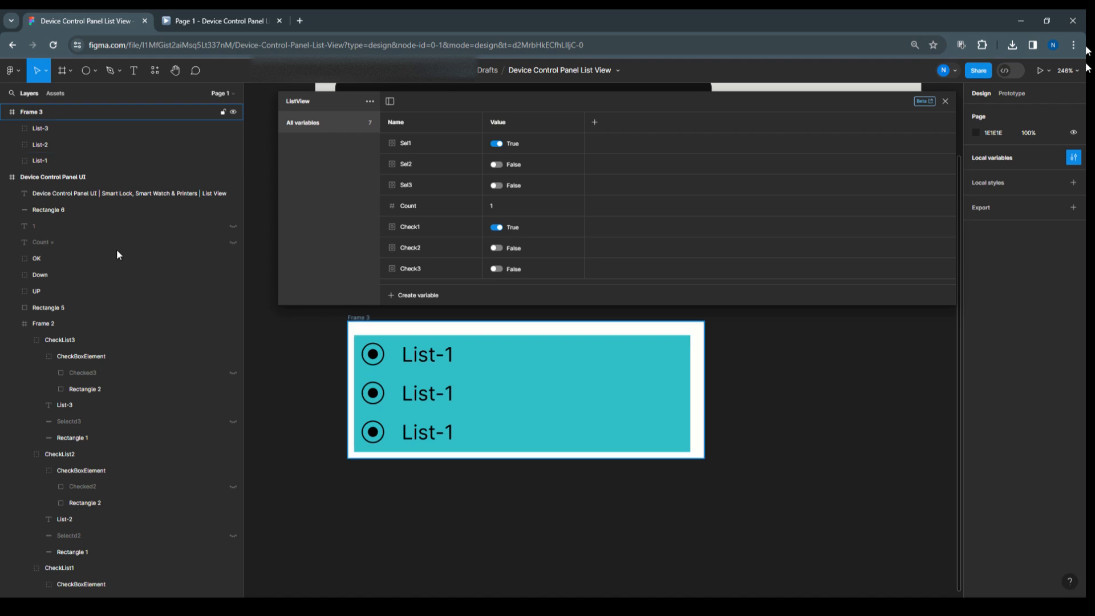
left_click(13, 162)
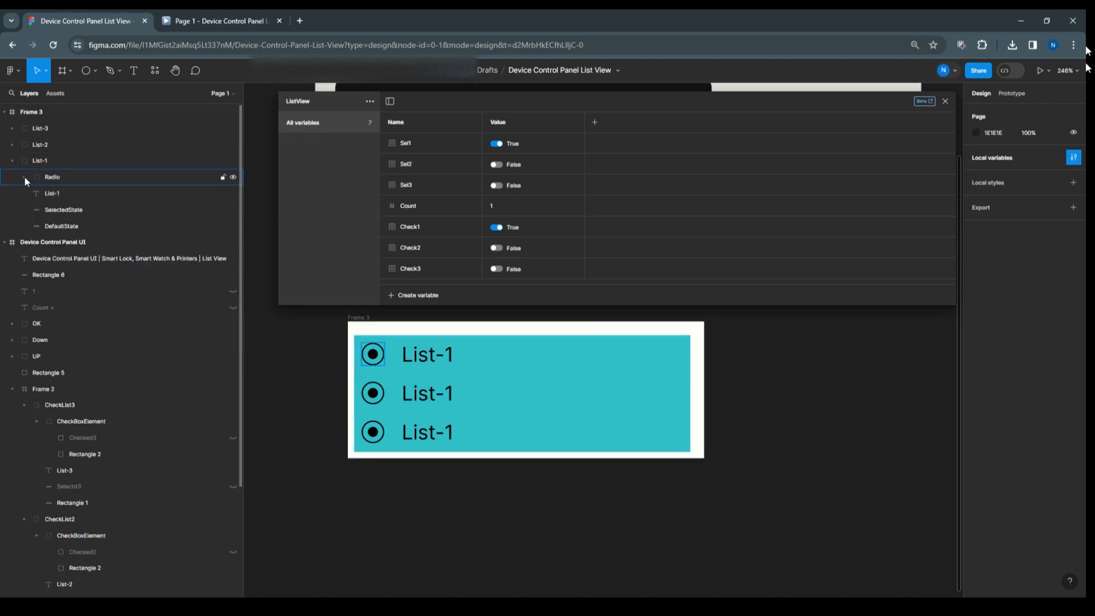
left_click(59, 211)
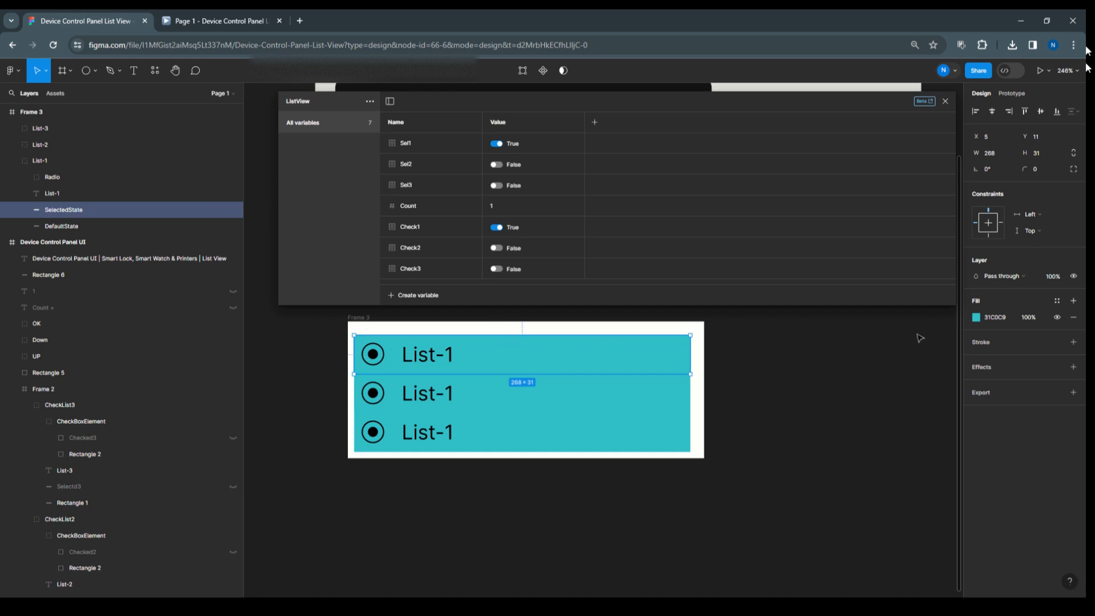
right_click(1073, 276)
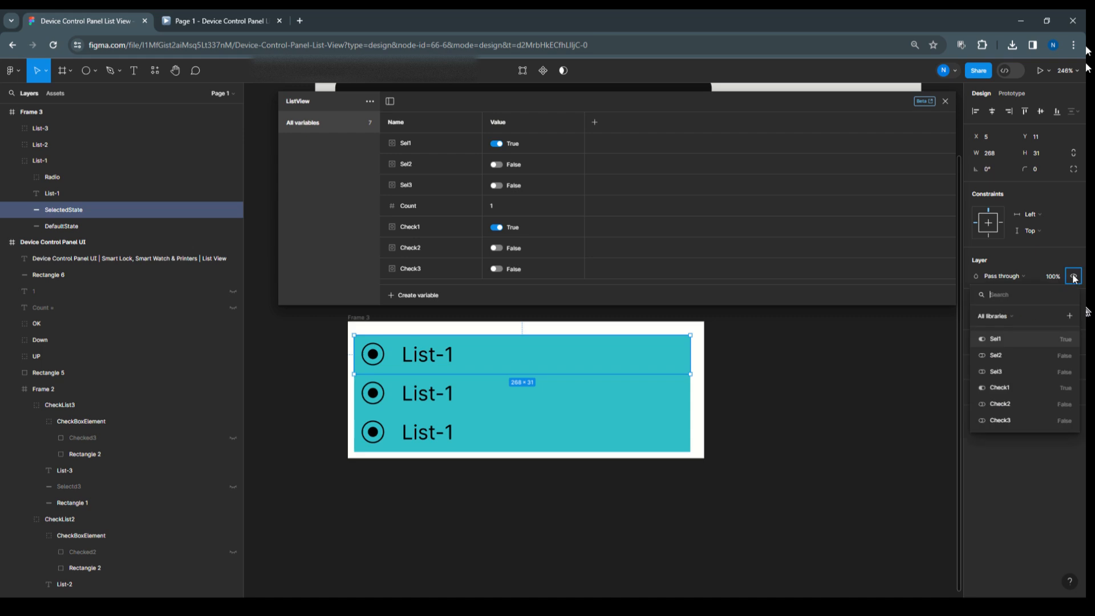
left_click(1017, 340)
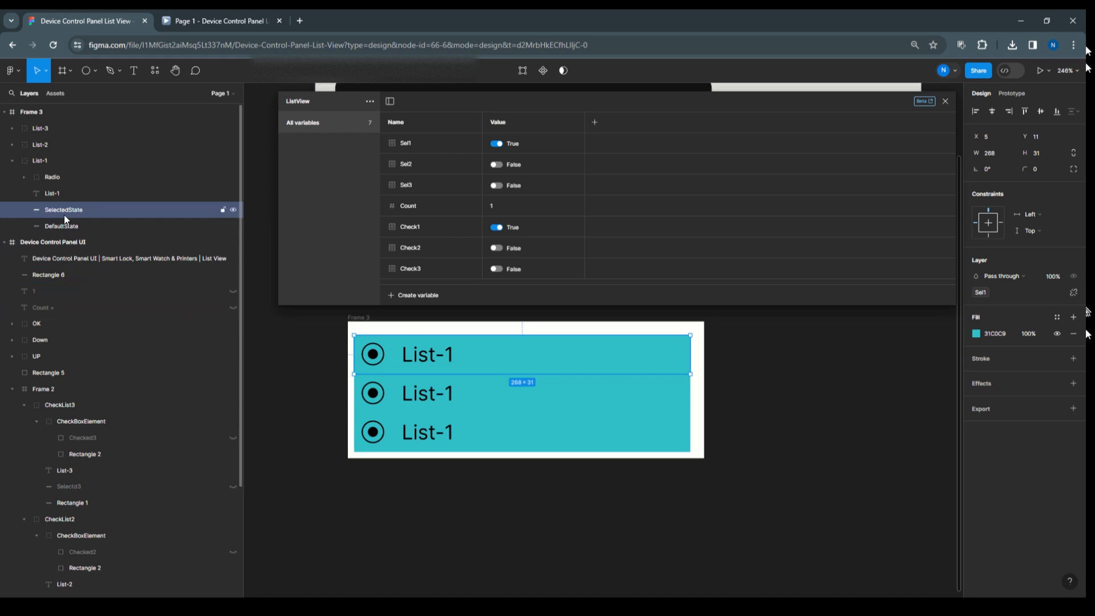
Step: Rename the inner dot, Ellipse 2, in the List-1 group's Radio group as Checked
left_click(23, 176)
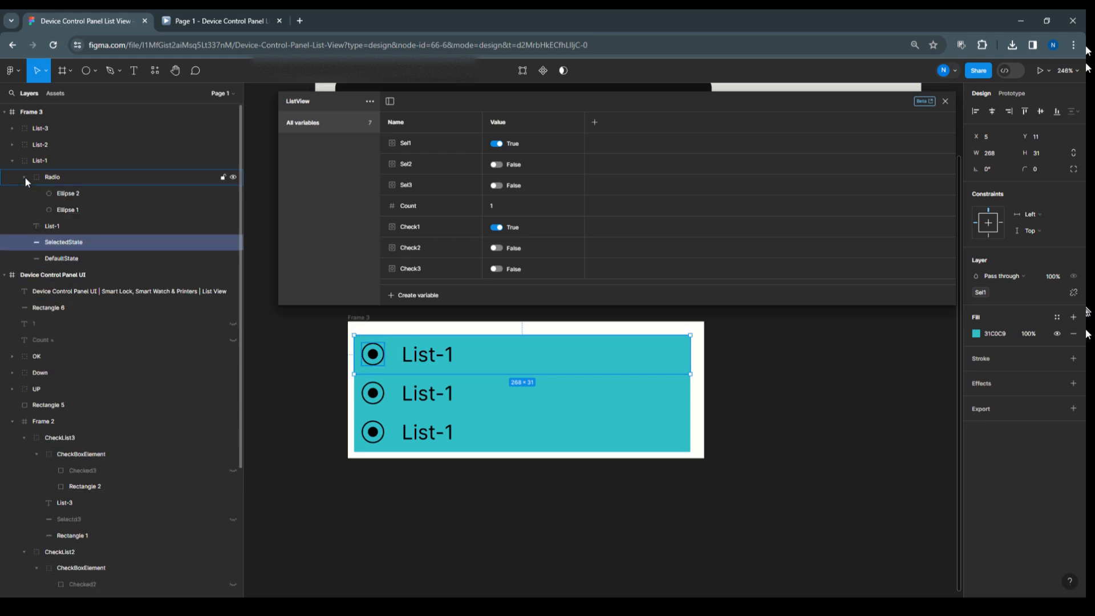
left_click(66, 211)
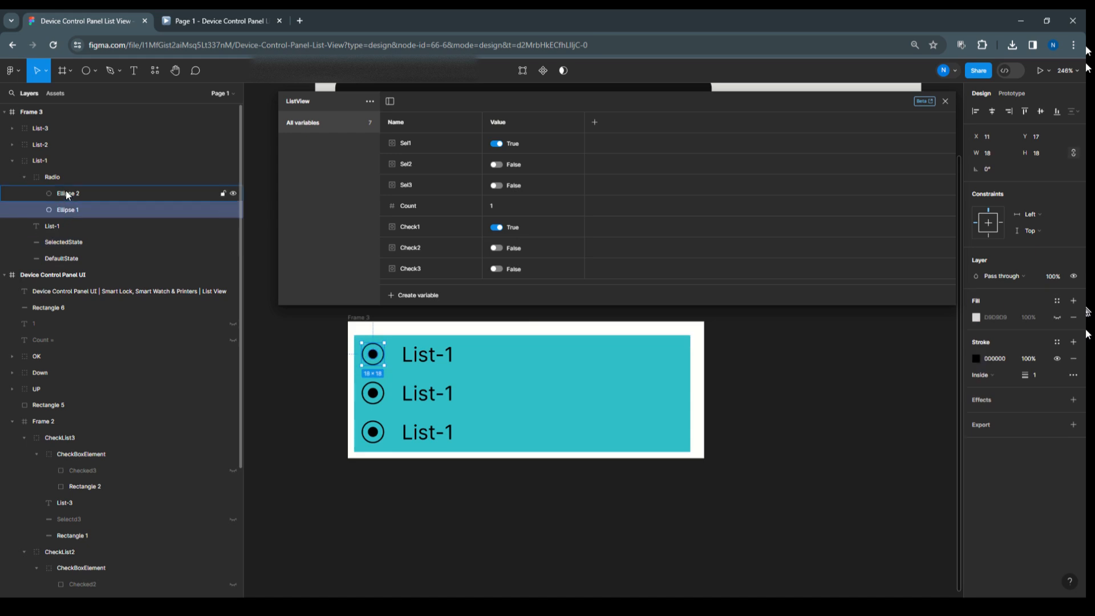
left_click(66, 194)
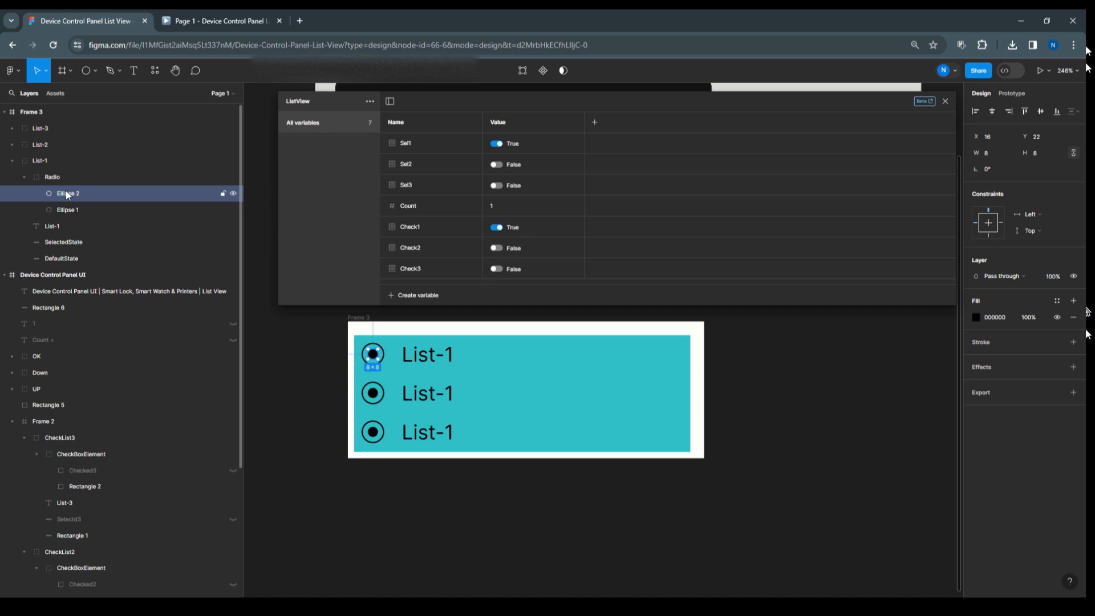
double_click(66, 194)
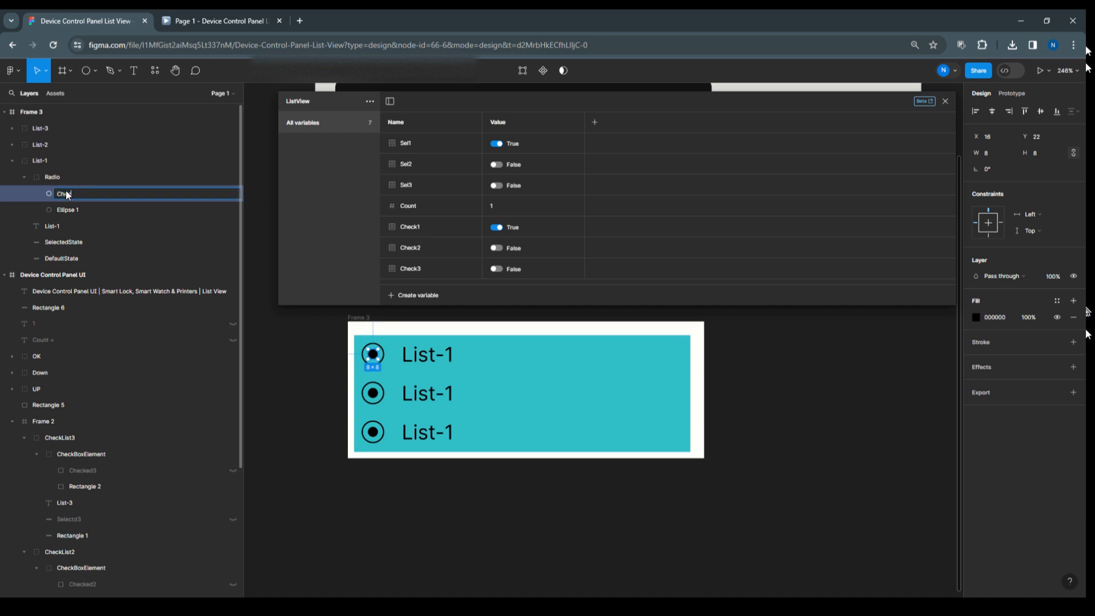
type("Checked")
key("Return")
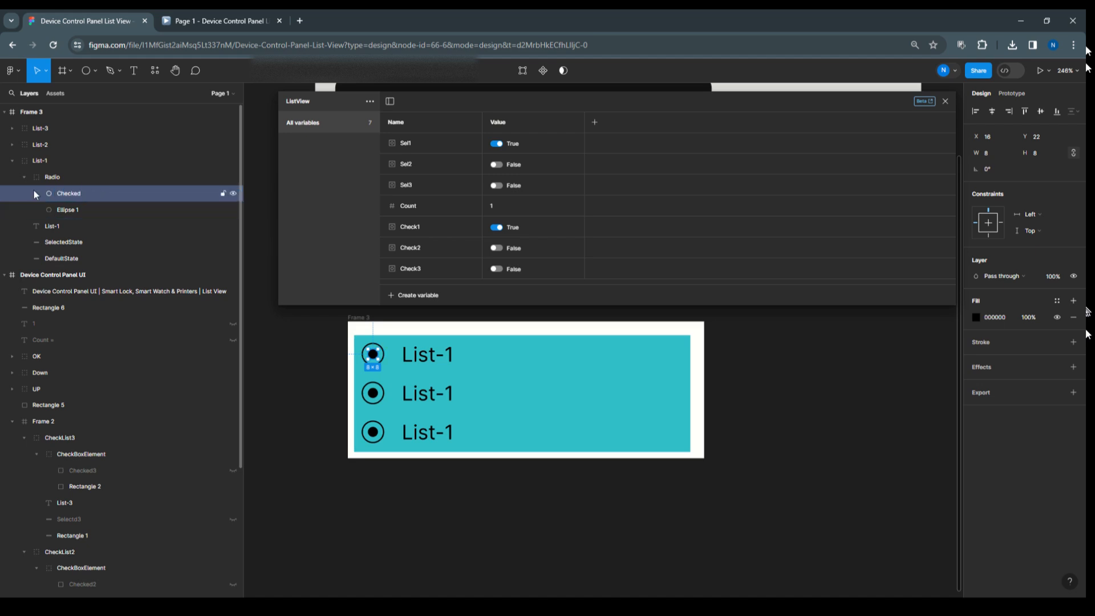
Step: Bind the visibility of the Checked dot in the List-1 group to the Check1 variable and collapse the group
left_click(1072, 277)
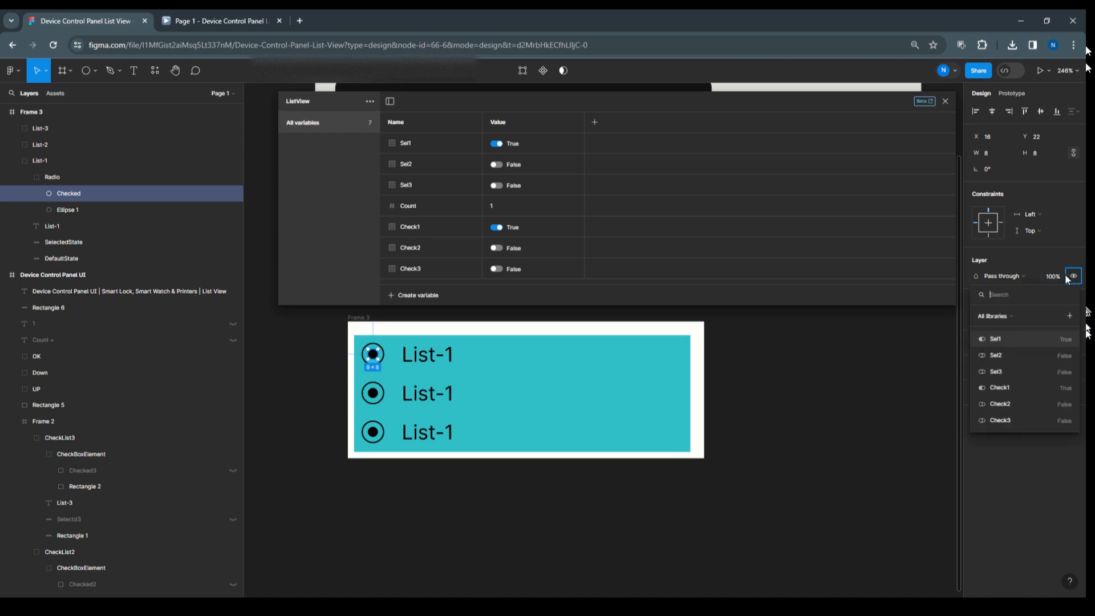
left_click(1016, 386)
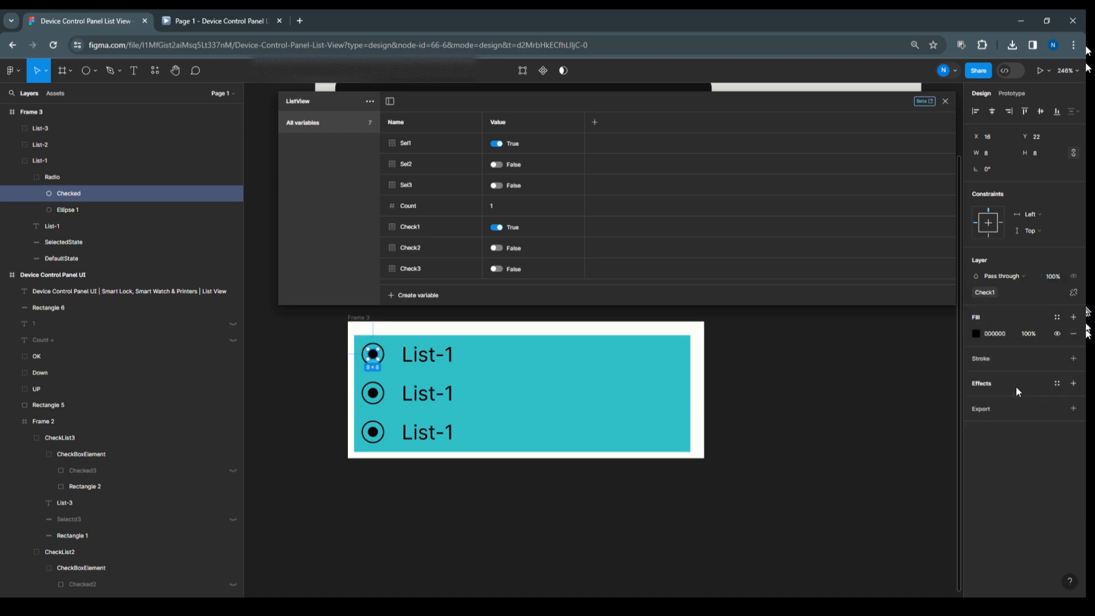
left_click(11, 161)
Step: Bind the visibility of the List-2 group's SelectedState layer to the Sel2 variable
left_click(12, 146)
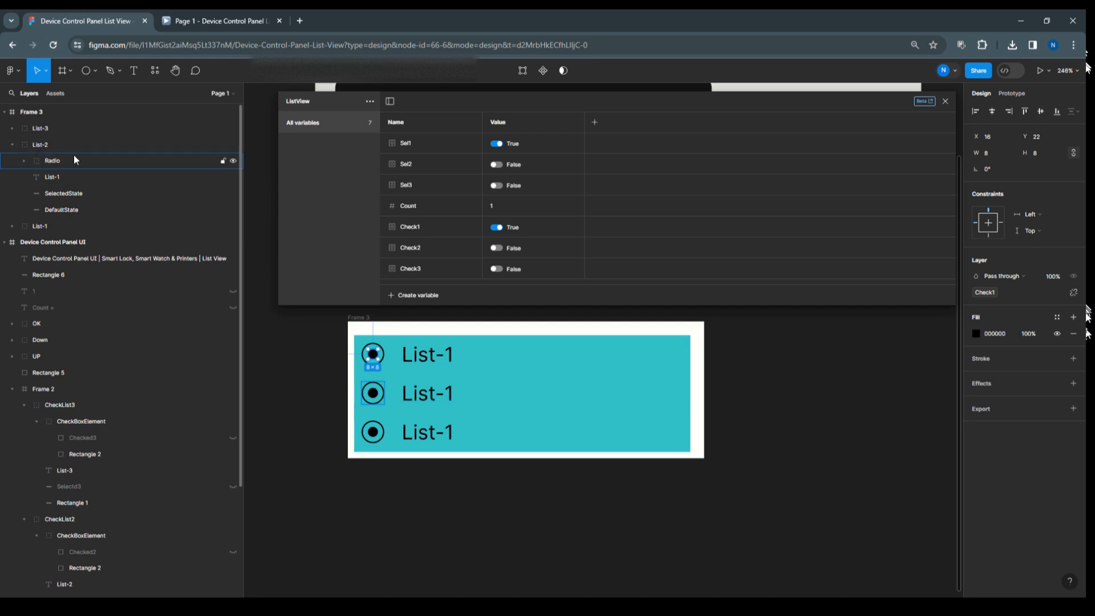
left_click(80, 194)
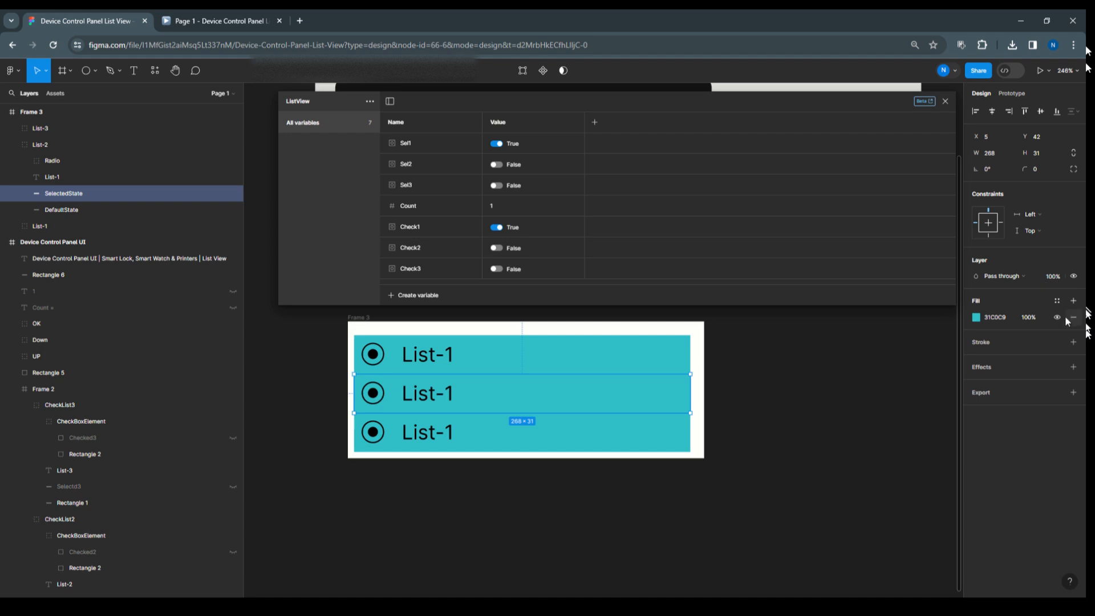
left_click(1075, 279)
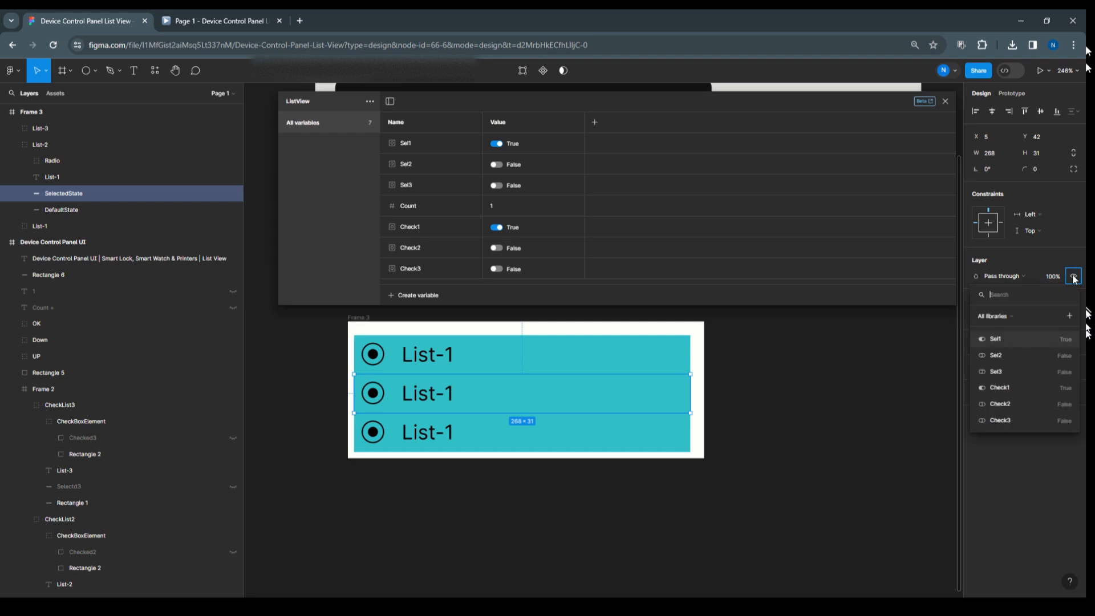
left_click(1016, 357)
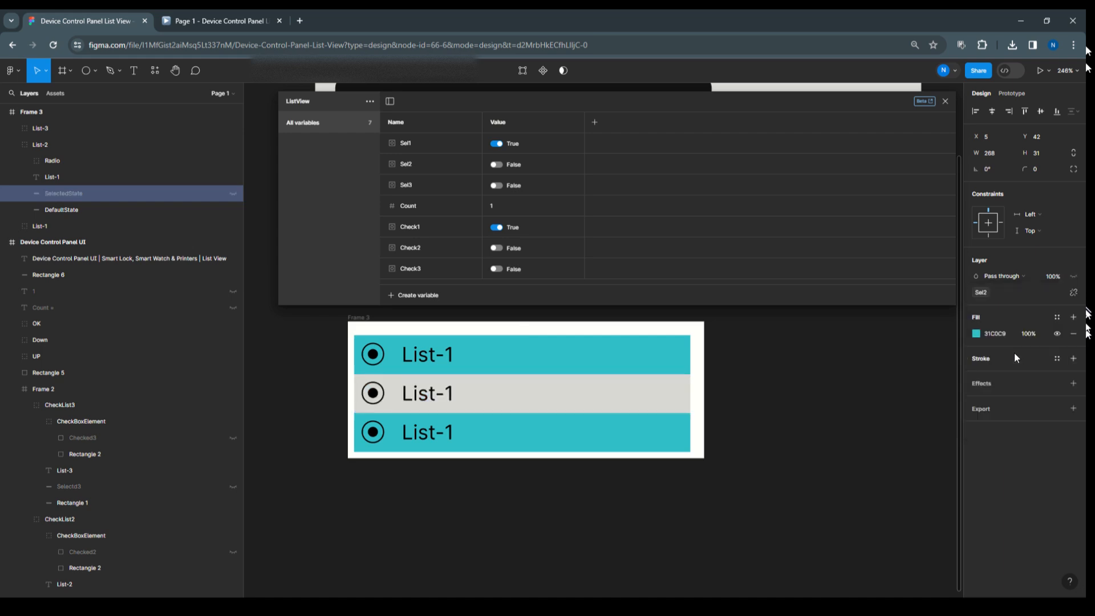
Step: Rename the inner dot, Ellipse 2, in the List-2 group's Radio group as Checked and bind its visibility to the Check2 variable
left_click(24, 161)
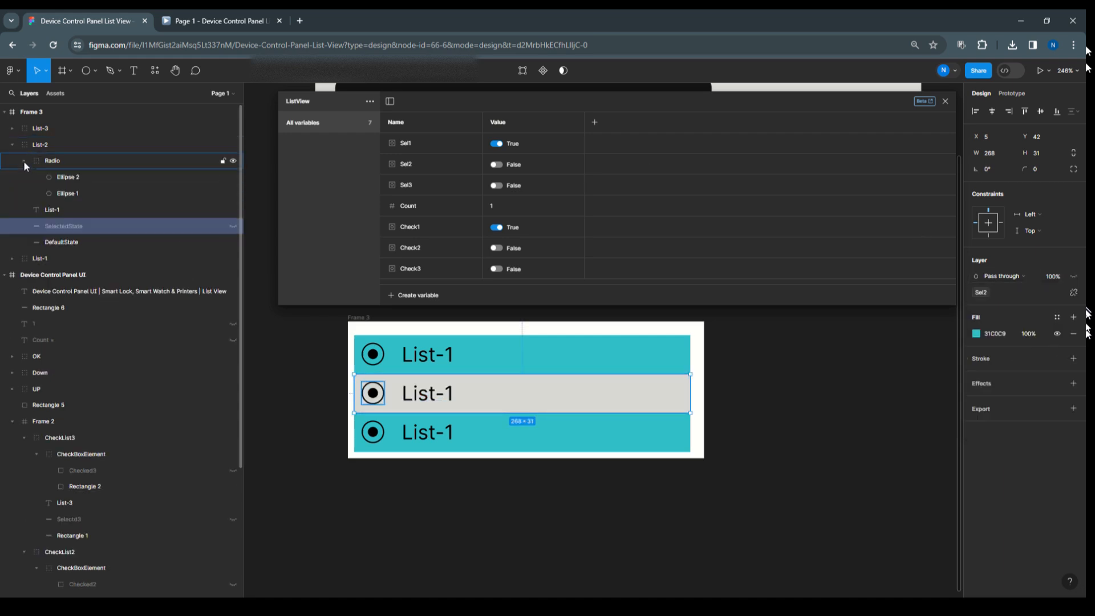
left_click(66, 192)
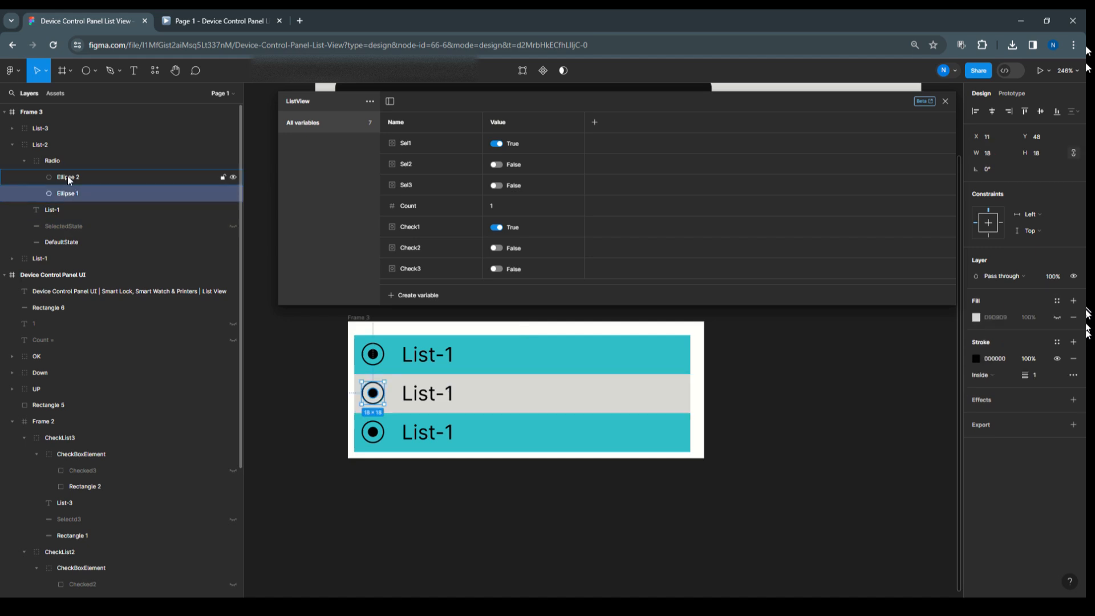
left_click(68, 175)
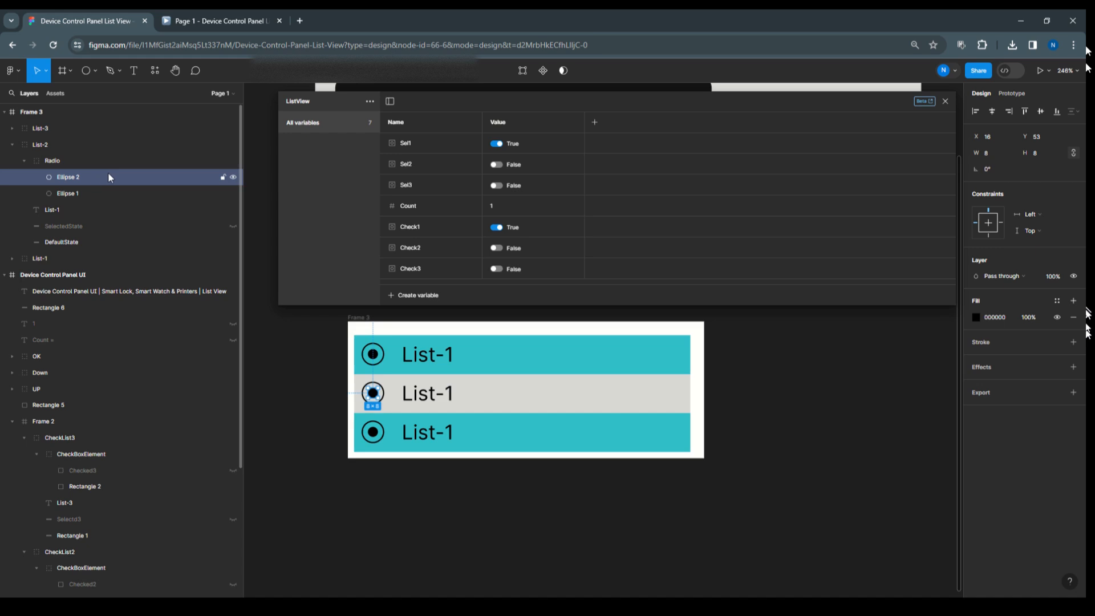
double_click(80, 177)
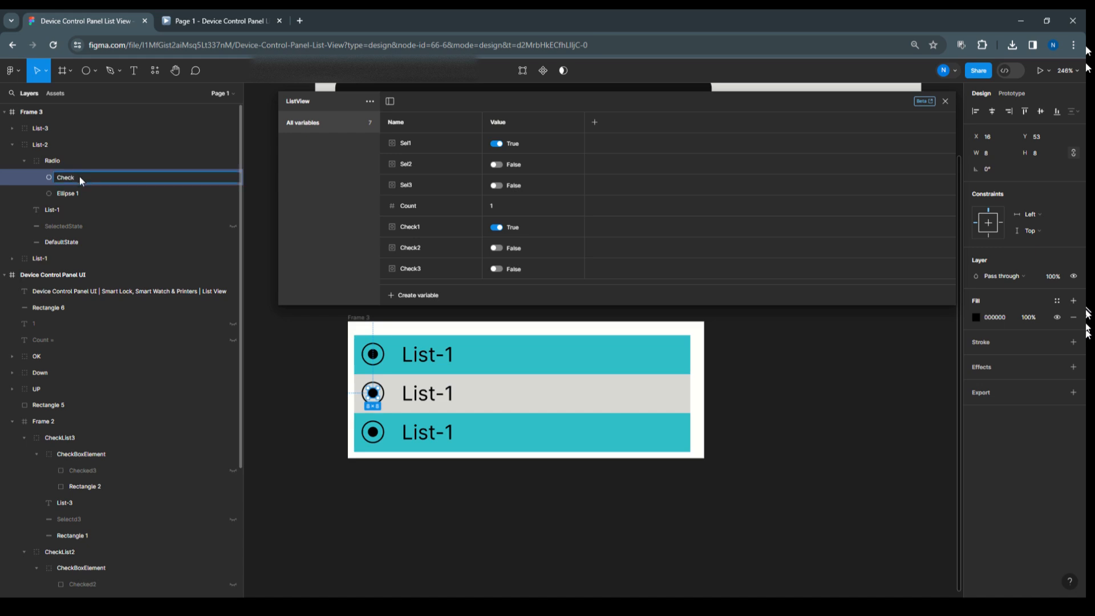
key("Return")
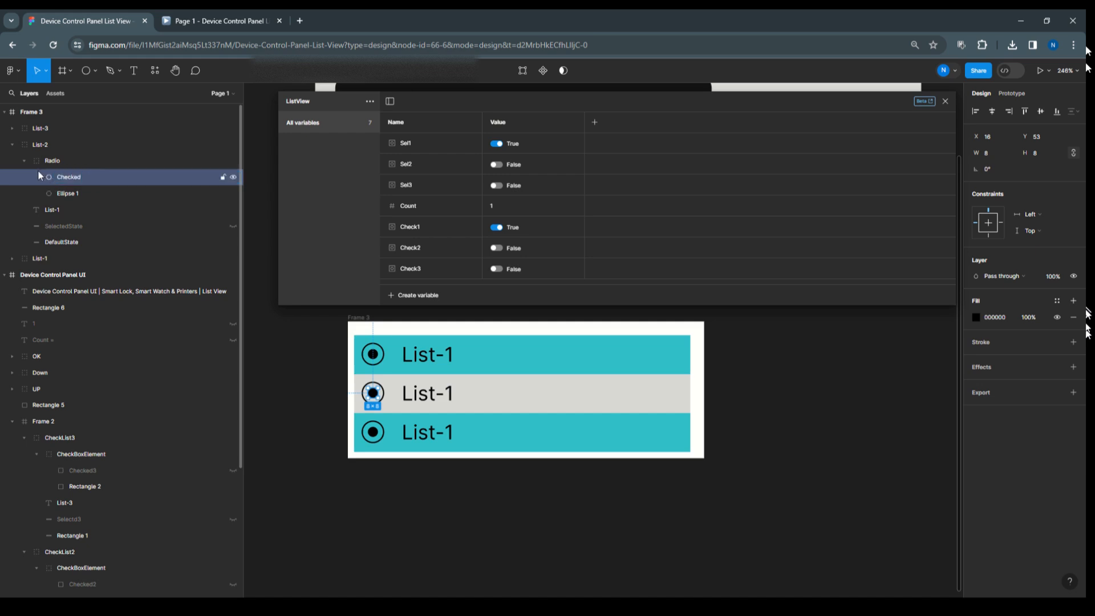
right_click(1074, 276)
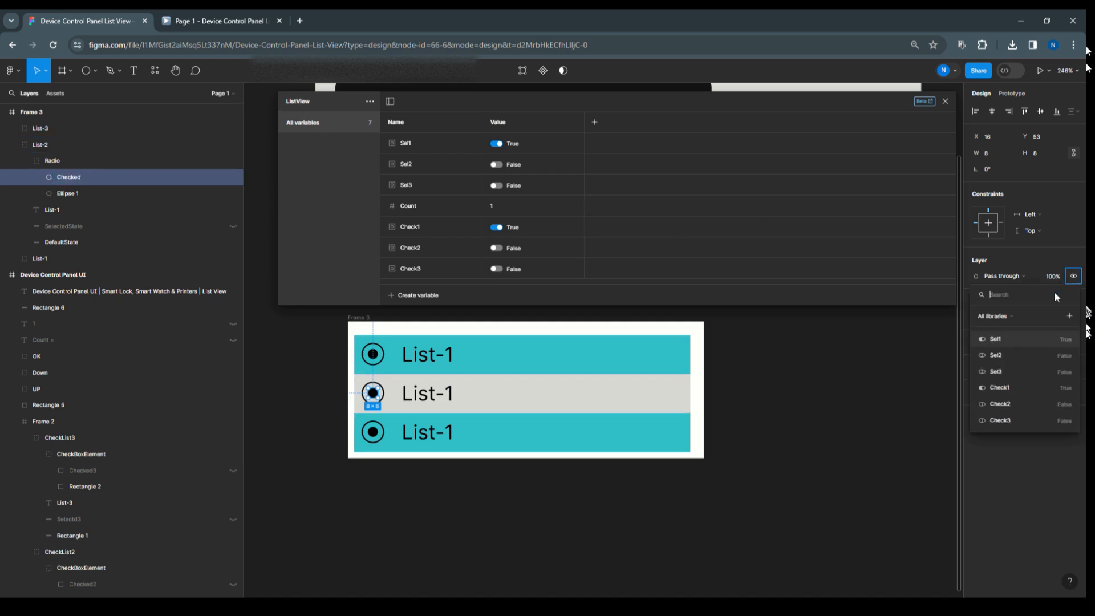
left_click(1008, 402)
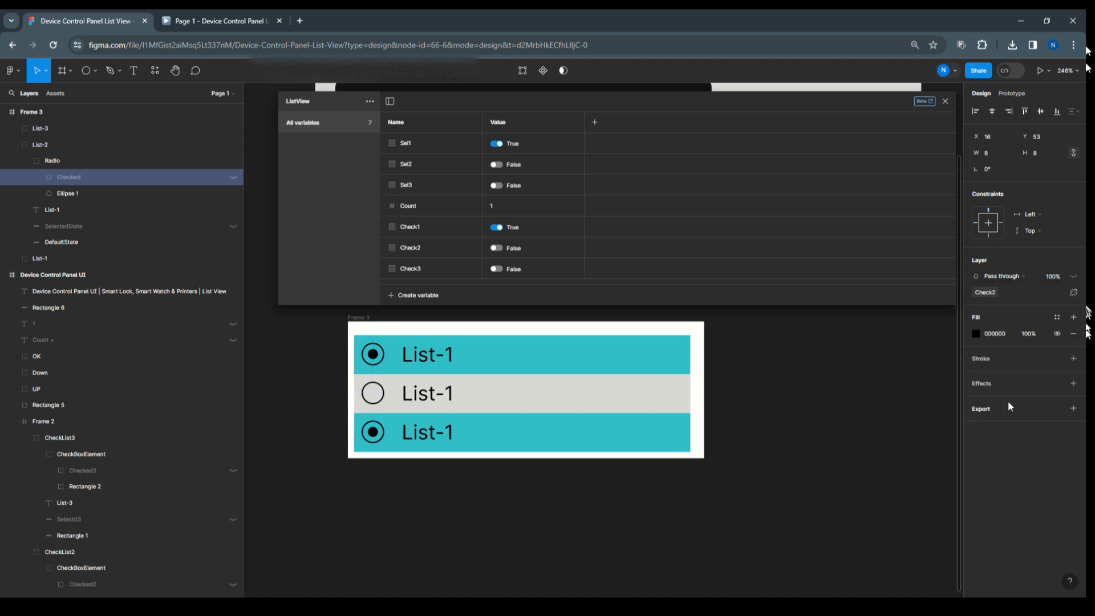
Step: Bind the visibility of the List-3 group's SelectedState layer to the Sel3 variable
left_click(12, 129)
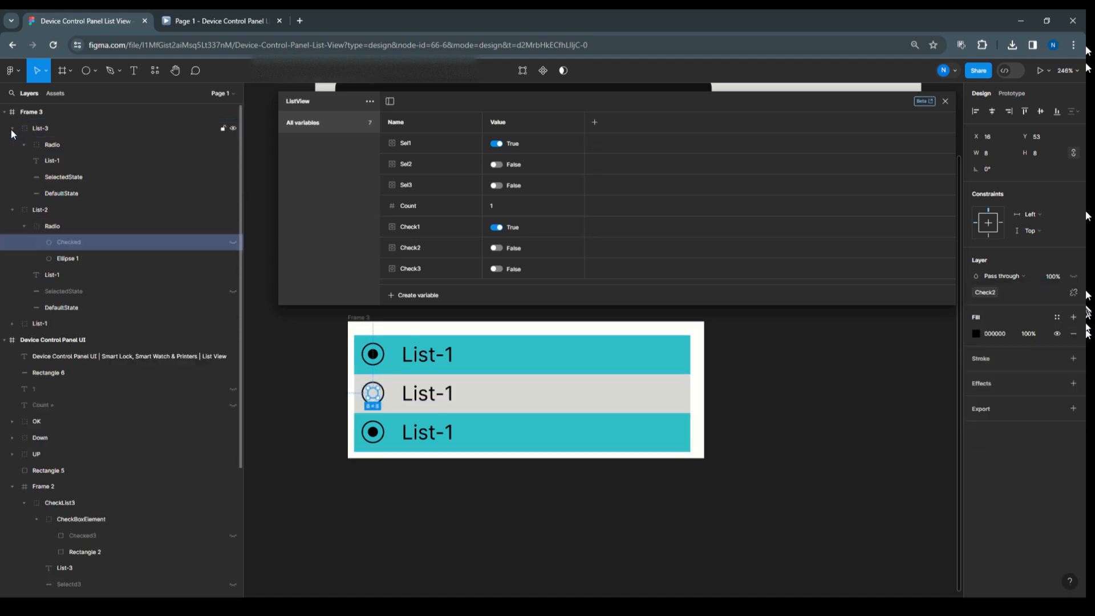
left_click(80, 178)
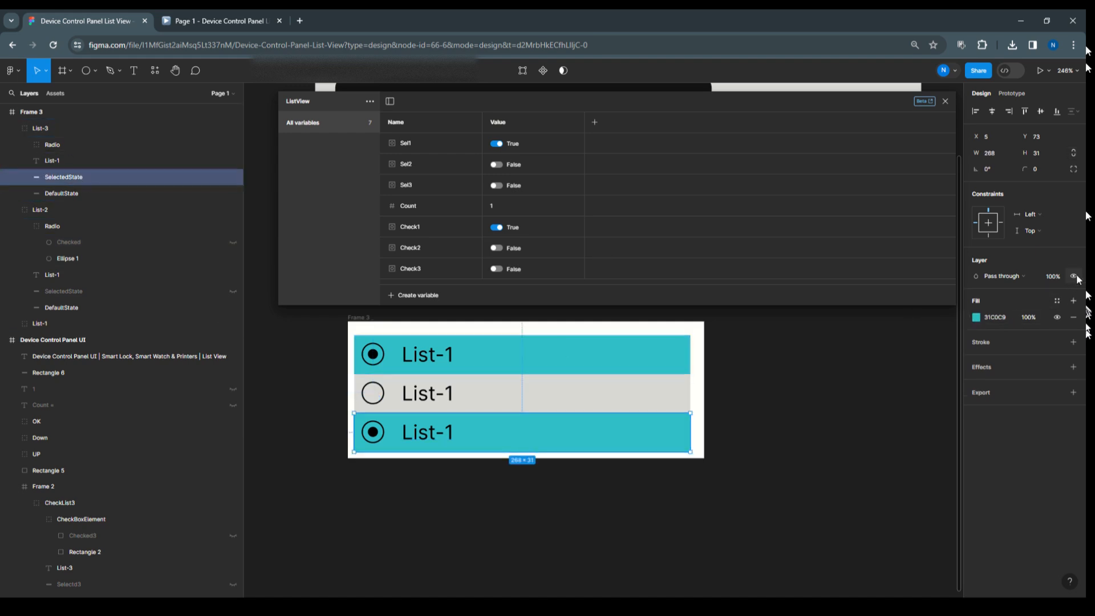
left_click(1075, 277)
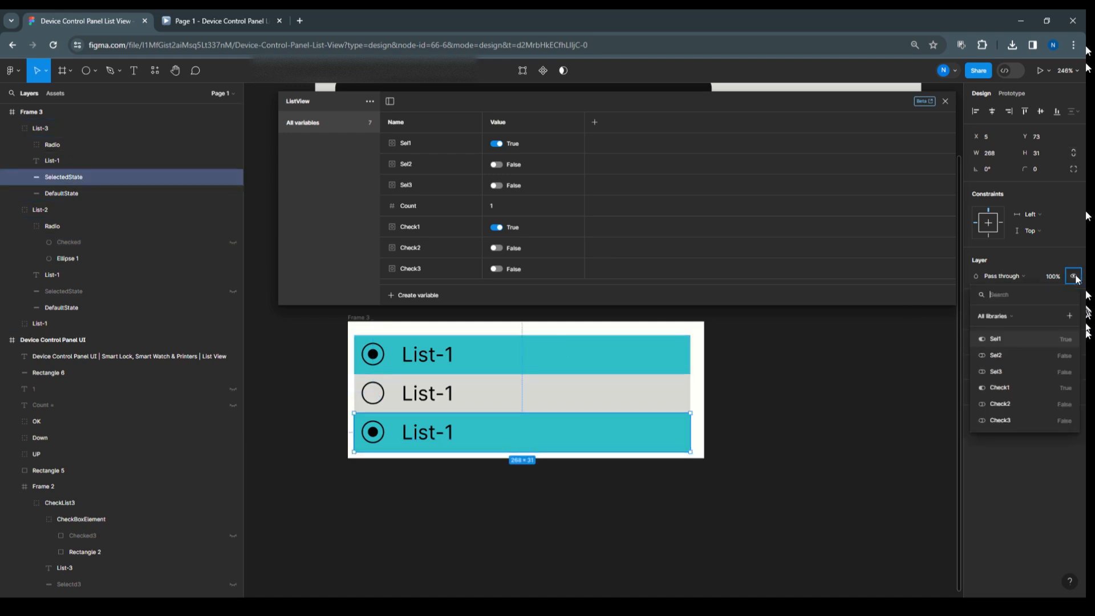
left_click(1004, 379)
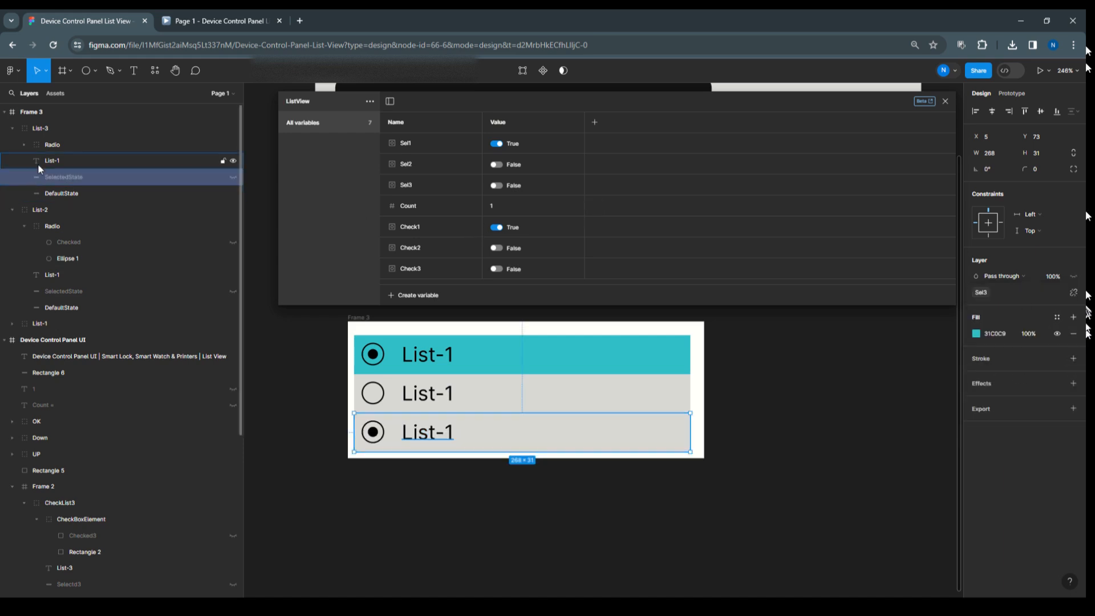
Step: Rename the inner dot, Ellipse 2, in the List-3 group's Radio group as Checked and bind its visibility to the Check3 variable
left_click(24, 145)
left_click(66, 177)
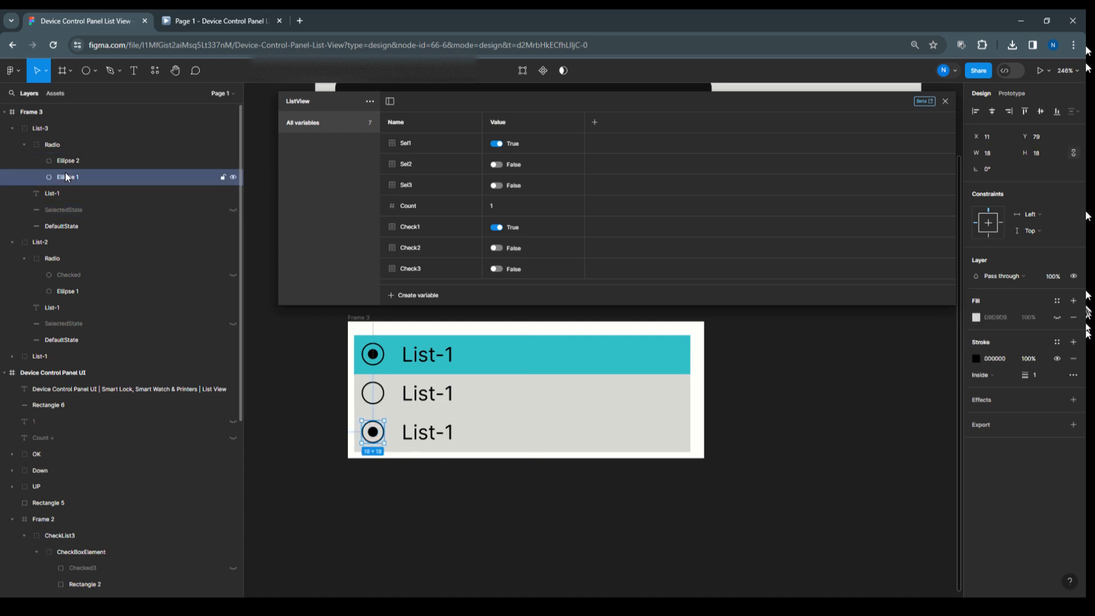
left_click(68, 160)
double_click(63, 160)
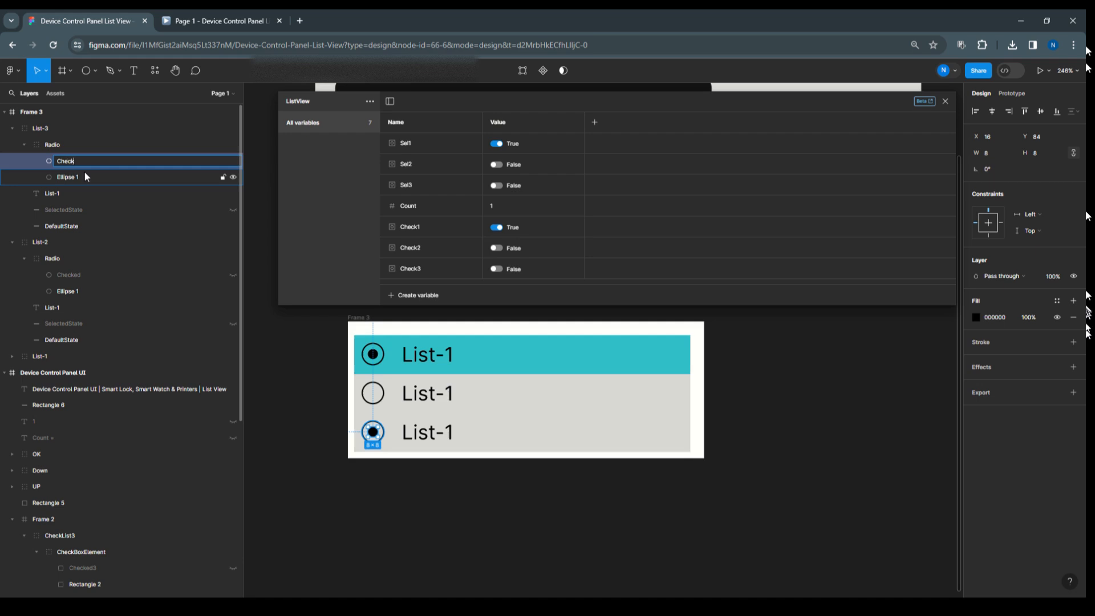
type("Checked")
left_click(40, 161)
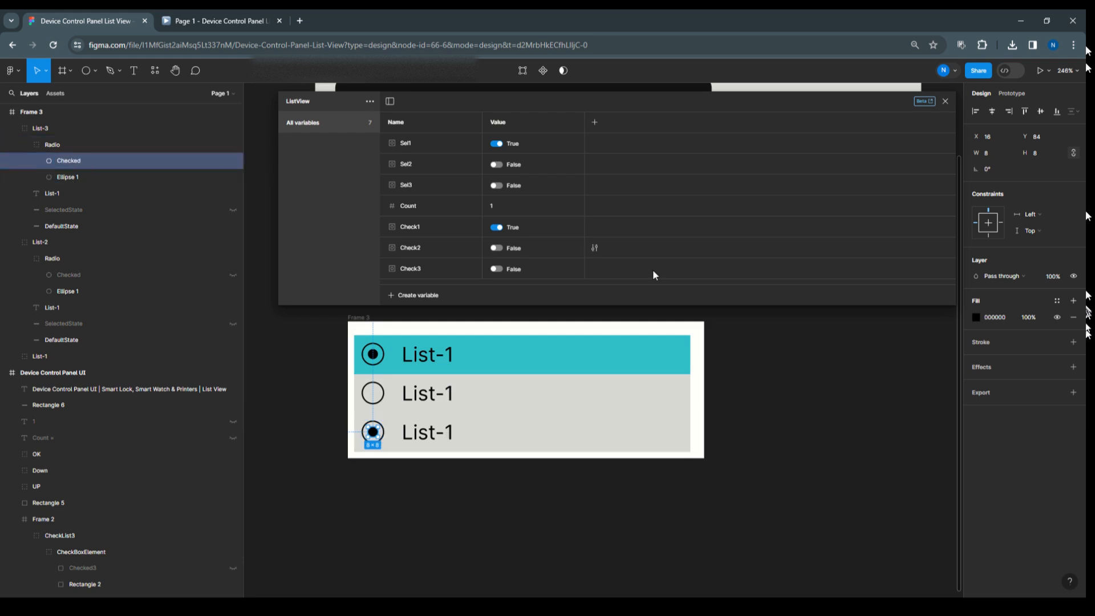
right_click(1074, 276)
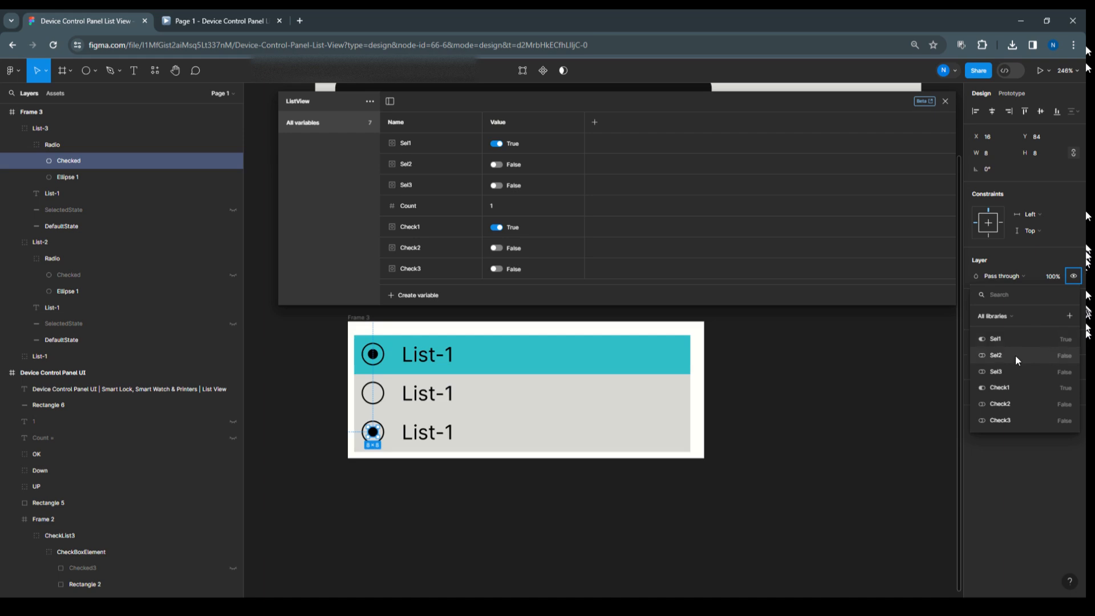
left_click(1000, 420)
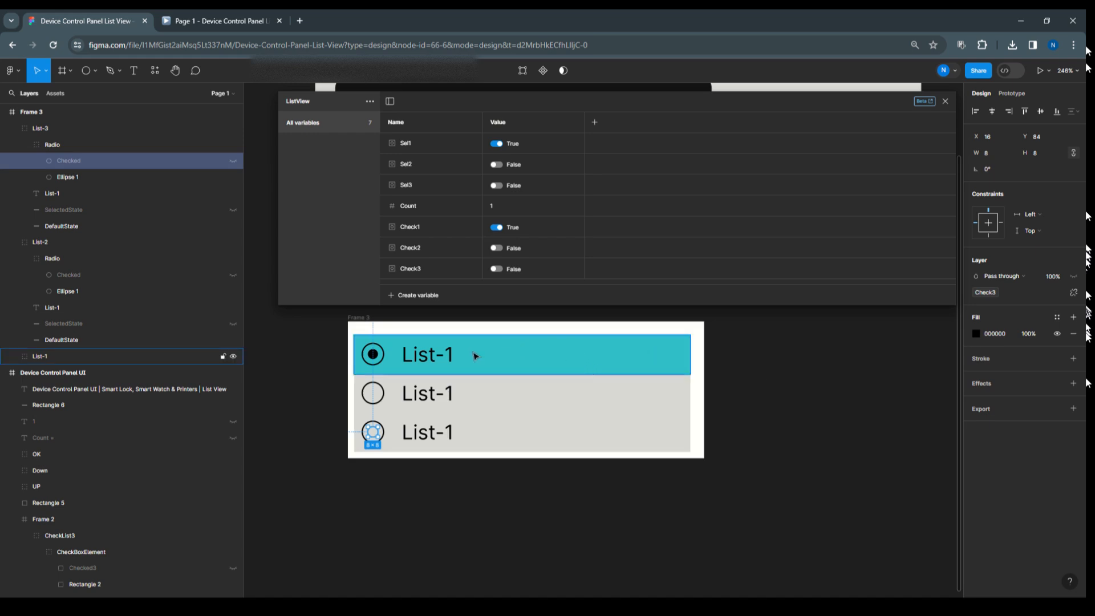
left_click(759, 374)
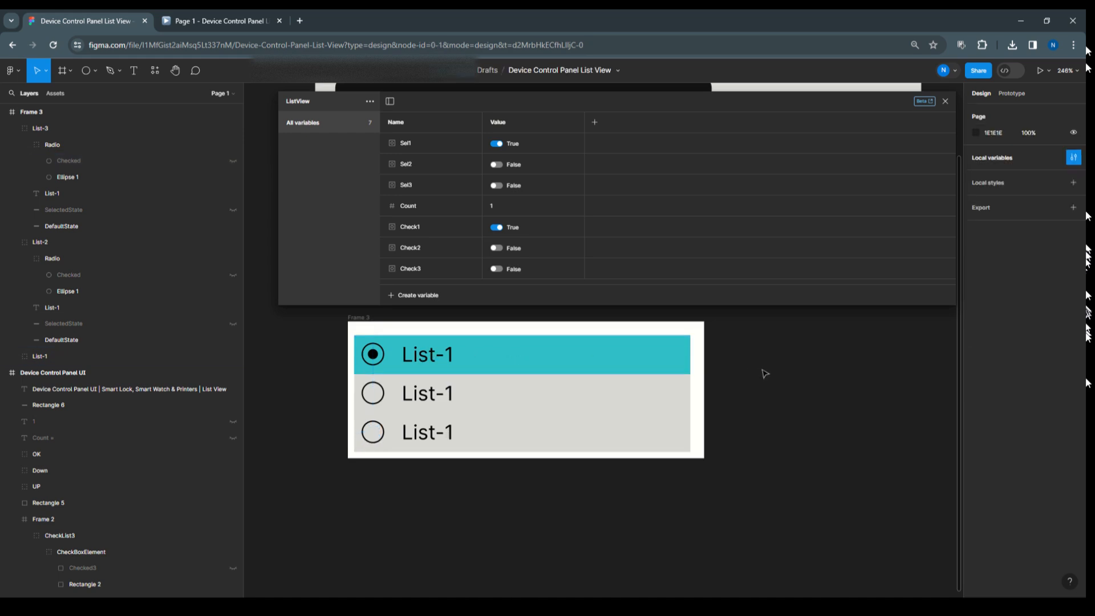
Step: Test the first list item's bindings by switching the Sel1 and Check1 variables to False and back to True
left_click(497, 144)
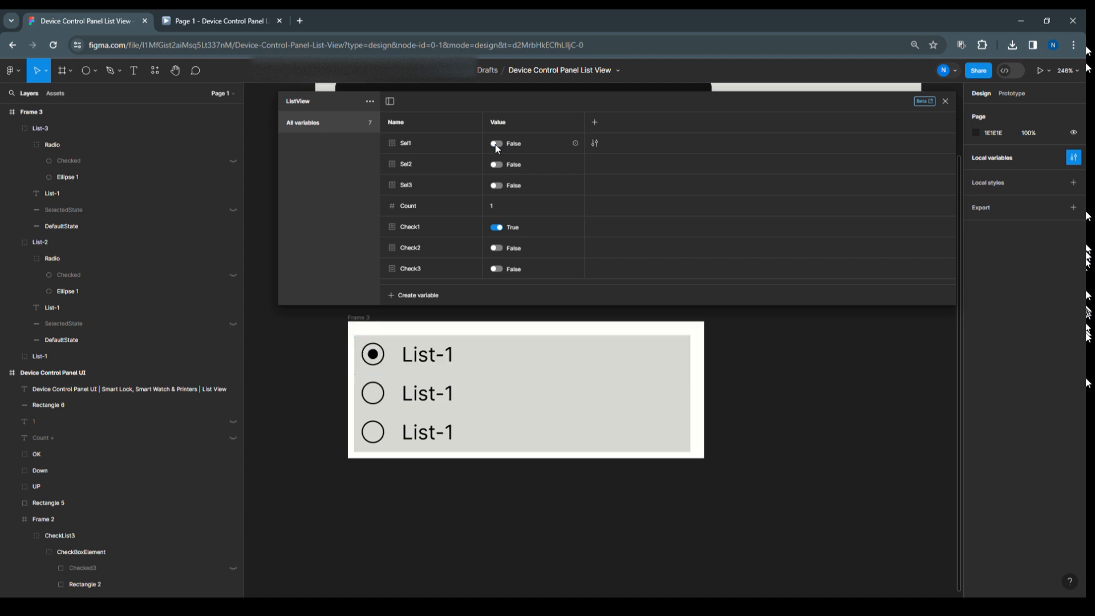
left_click(496, 227)
left_click(496, 228)
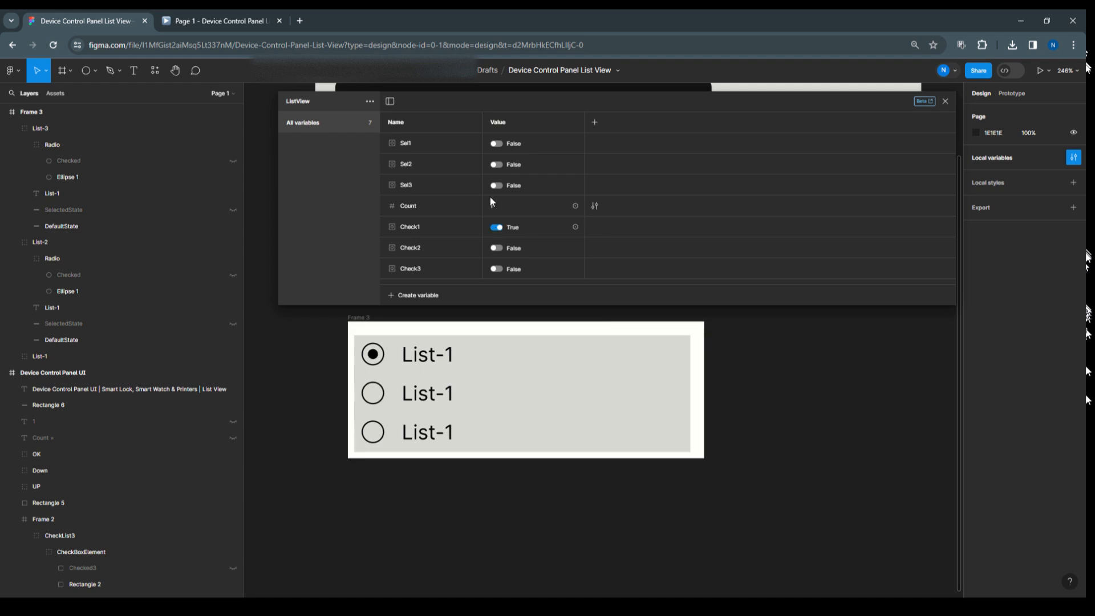
left_click(497, 143)
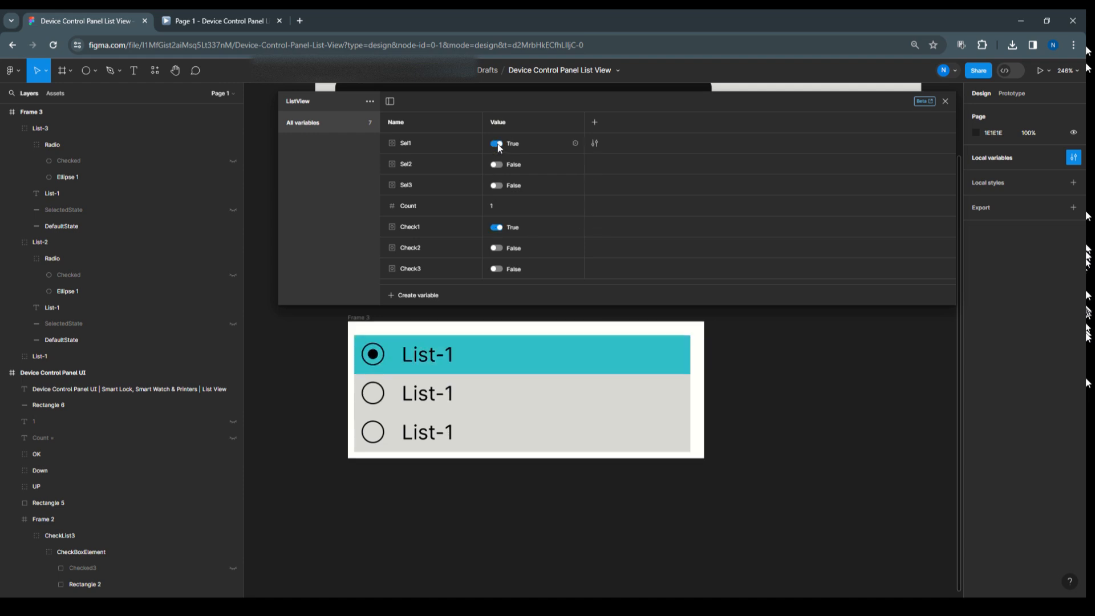
Step: Close the variables, duplicate the UP, Down and OK buttons with their black backing beside Frame 3, and show the copied UP button's prototype interaction
left_click(946, 102)
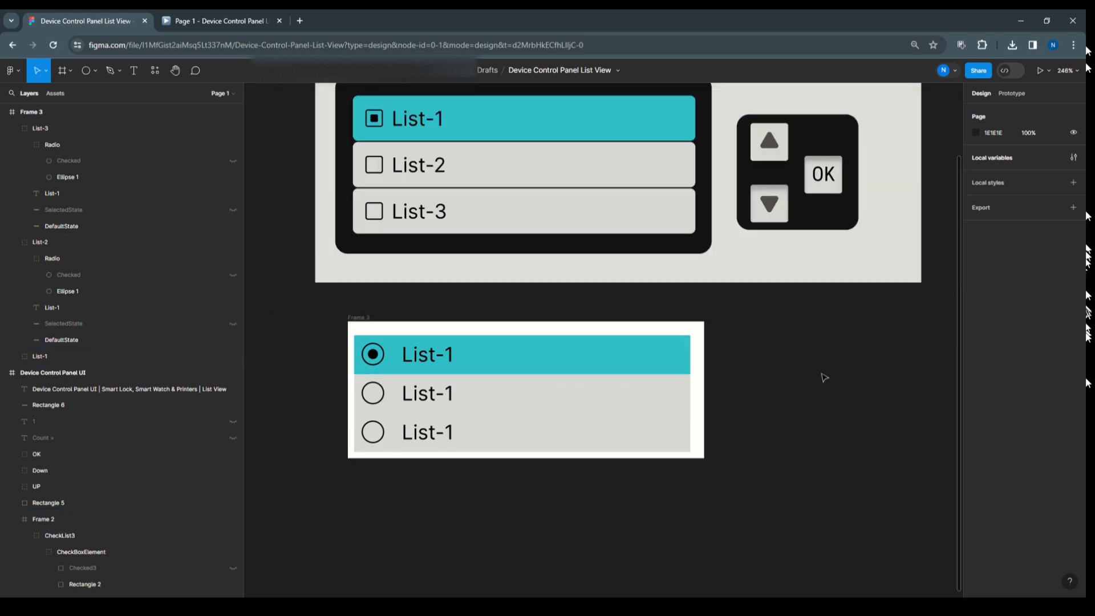
scroll(823, 377, "up", 2)
scroll(823, 377, "down", 2)
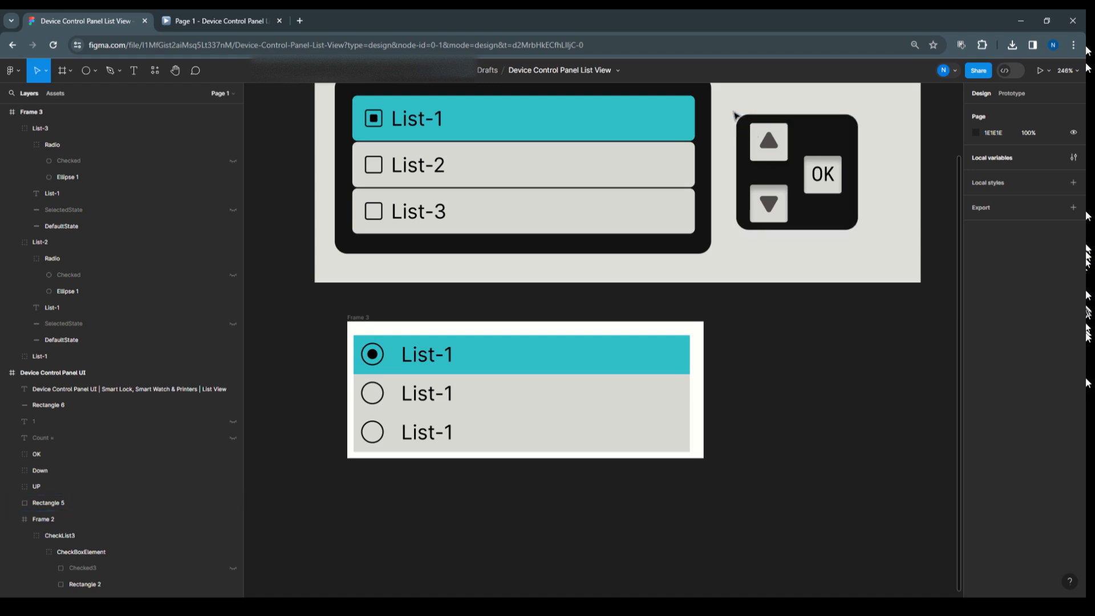
left_click_drag(736, 116, 835, 423)
left_click(895, 340)
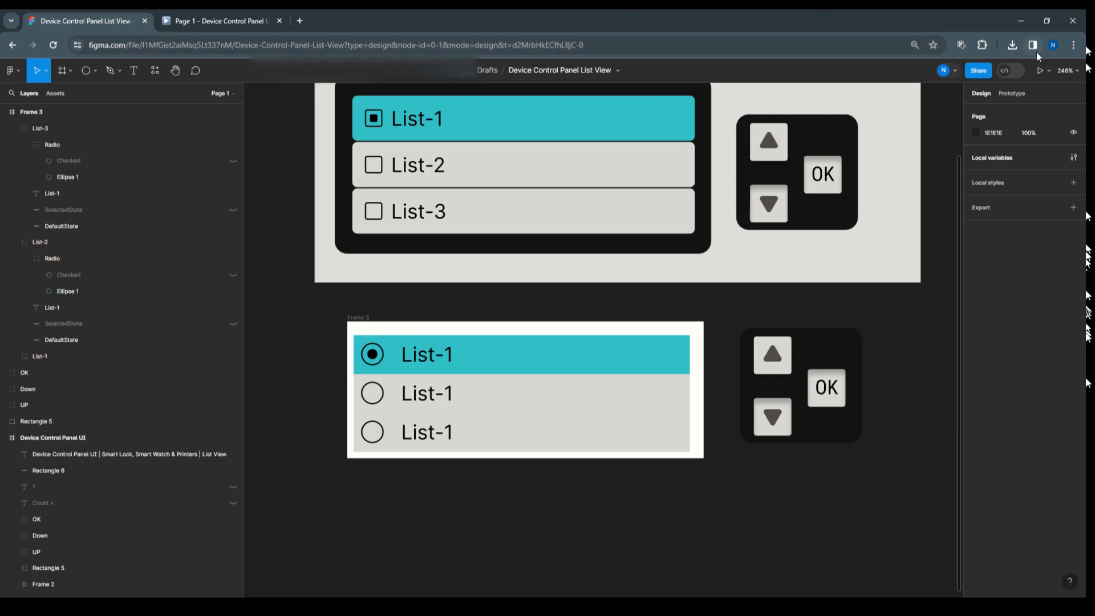
left_click(1007, 95)
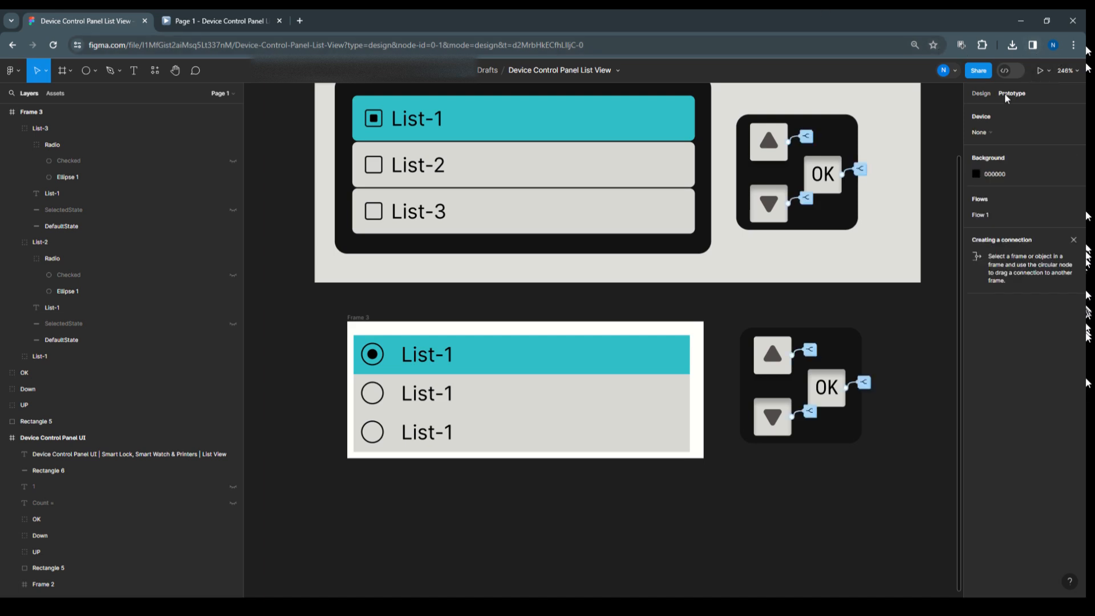
left_click(783, 369)
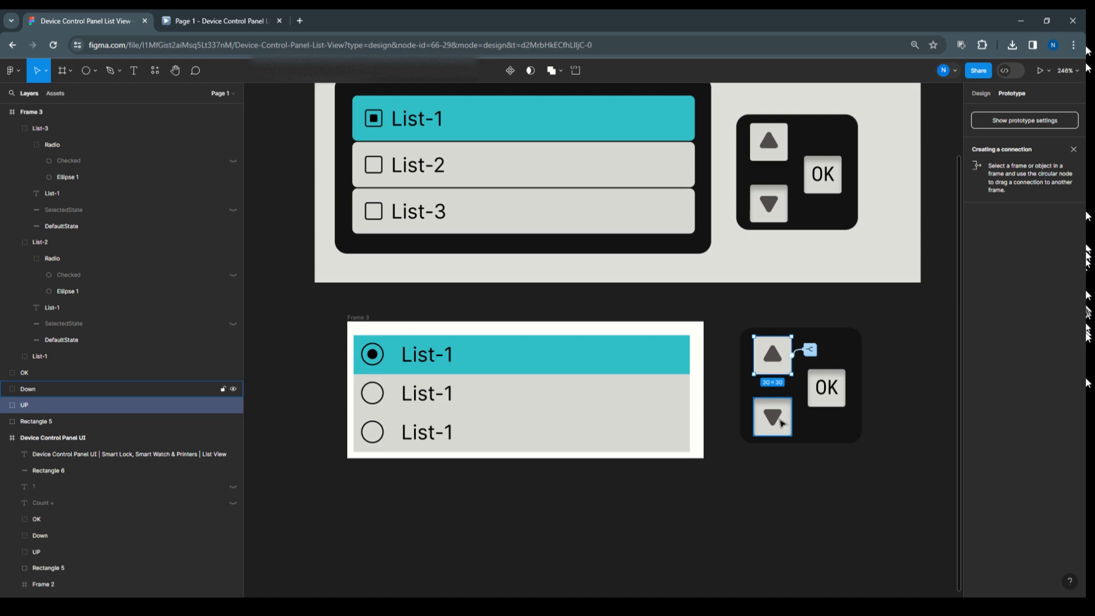
Step: Change the second item's label in Frame 3 to List-2 and the third item's label to List-3
double_click(456, 399)
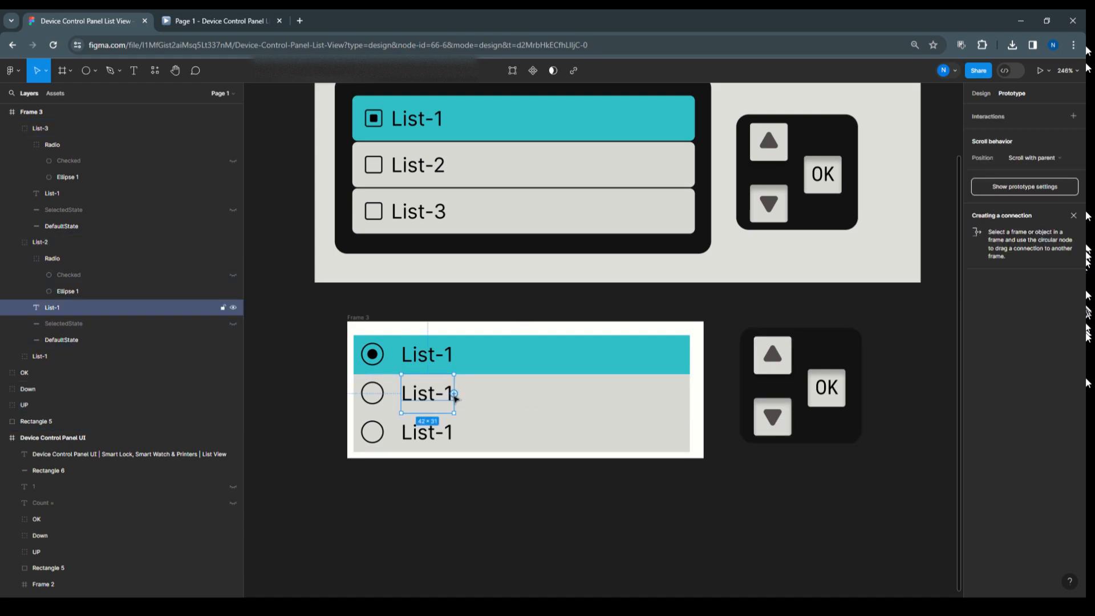
double_click(453, 400)
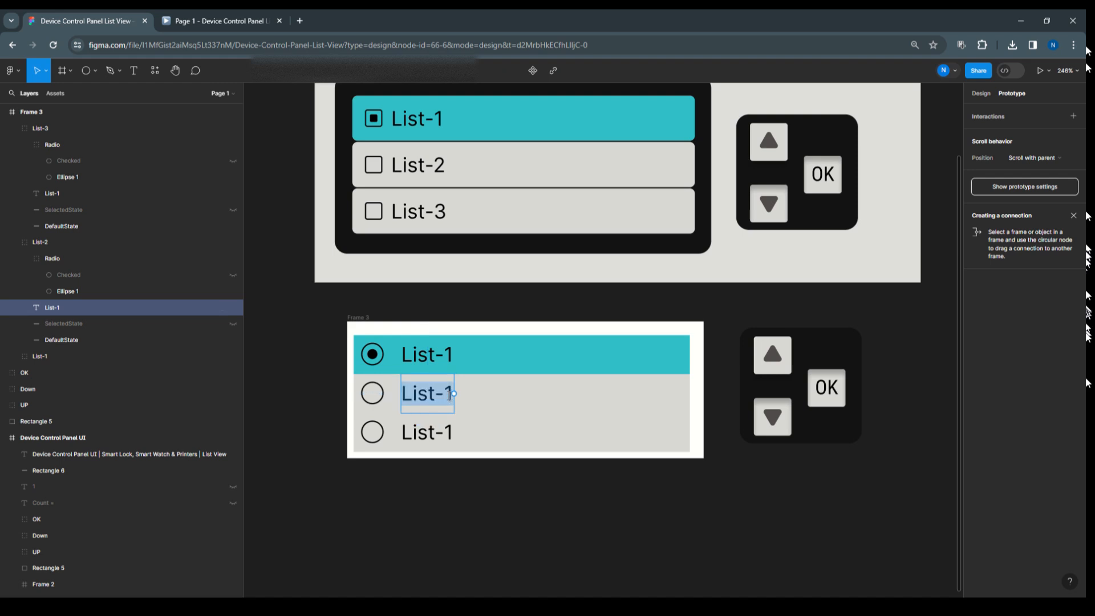
double_click(451, 395)
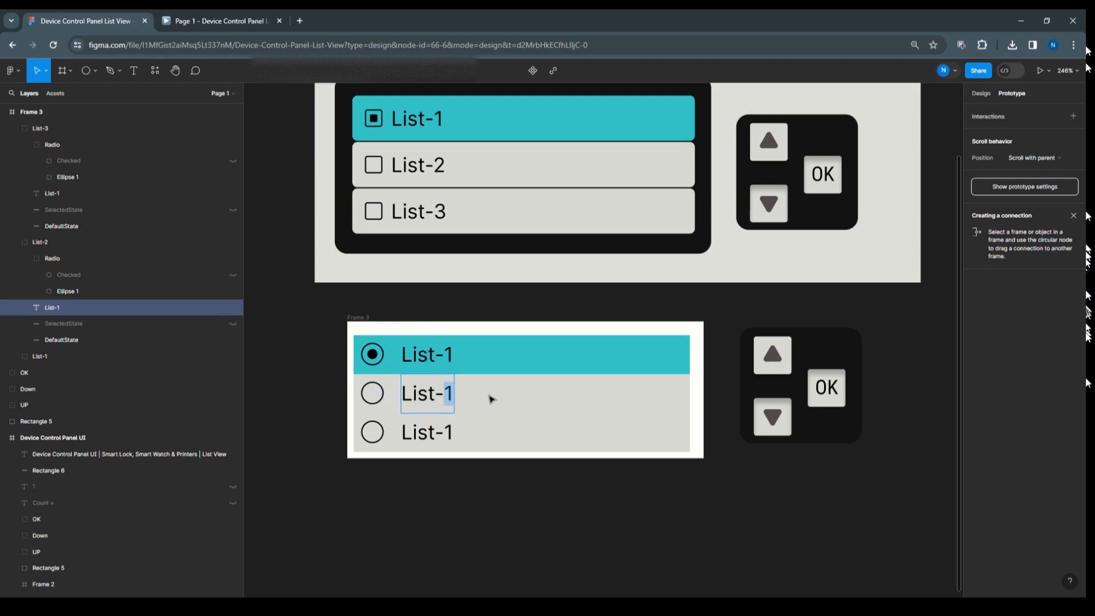
type("2")
double_click(451, 432)
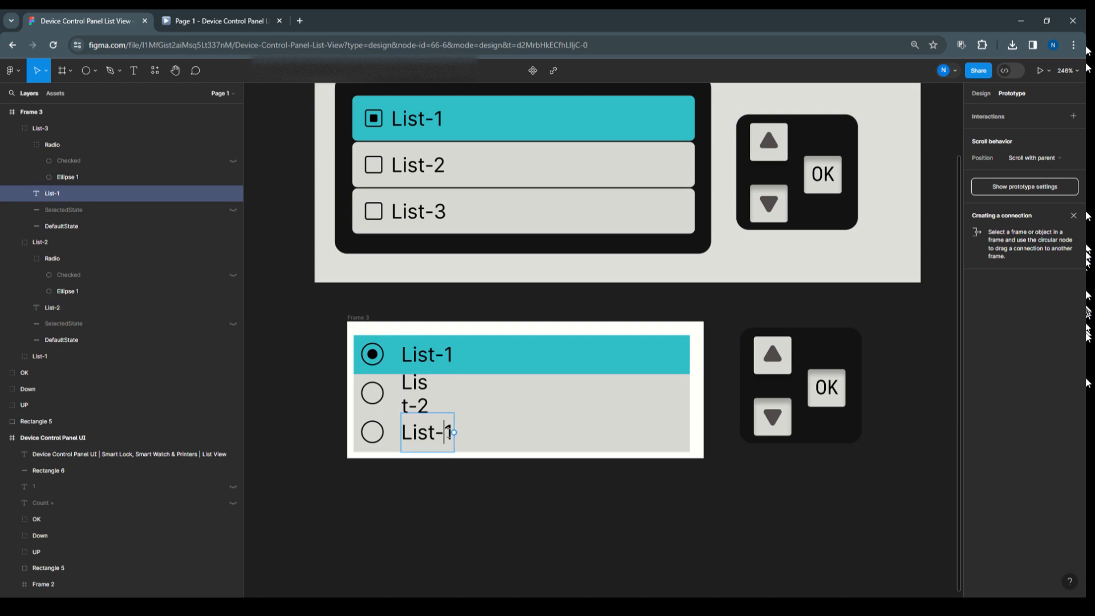
double_click(450, 432)
type("3")
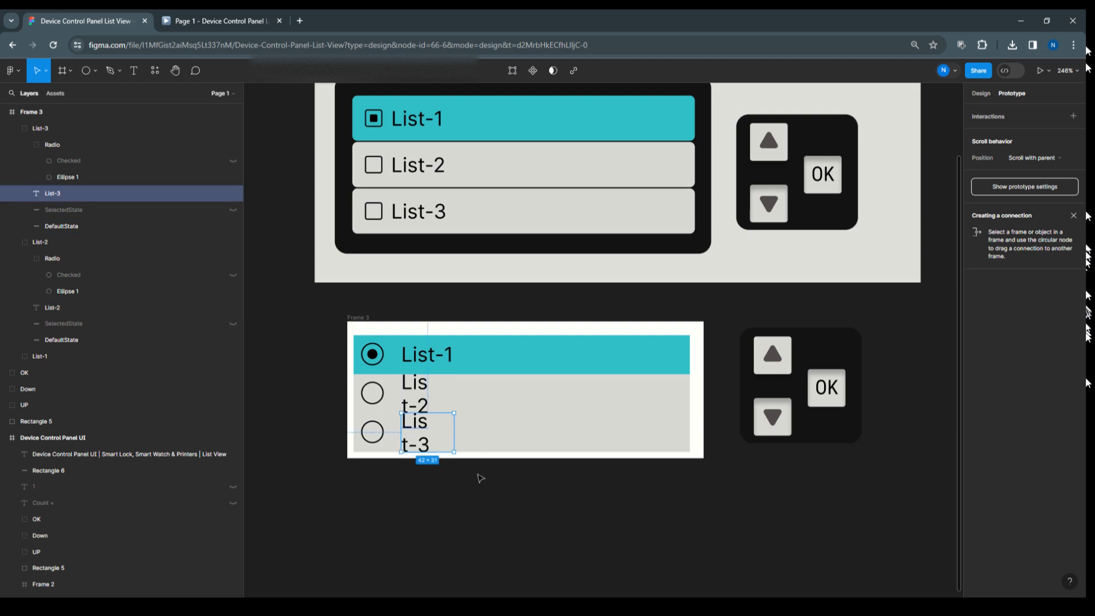
Step: Widen the List-2 and List-3 text boxes to about 126 px so each label fits on one line
left_click(425, 401)
double_click(425, 401)
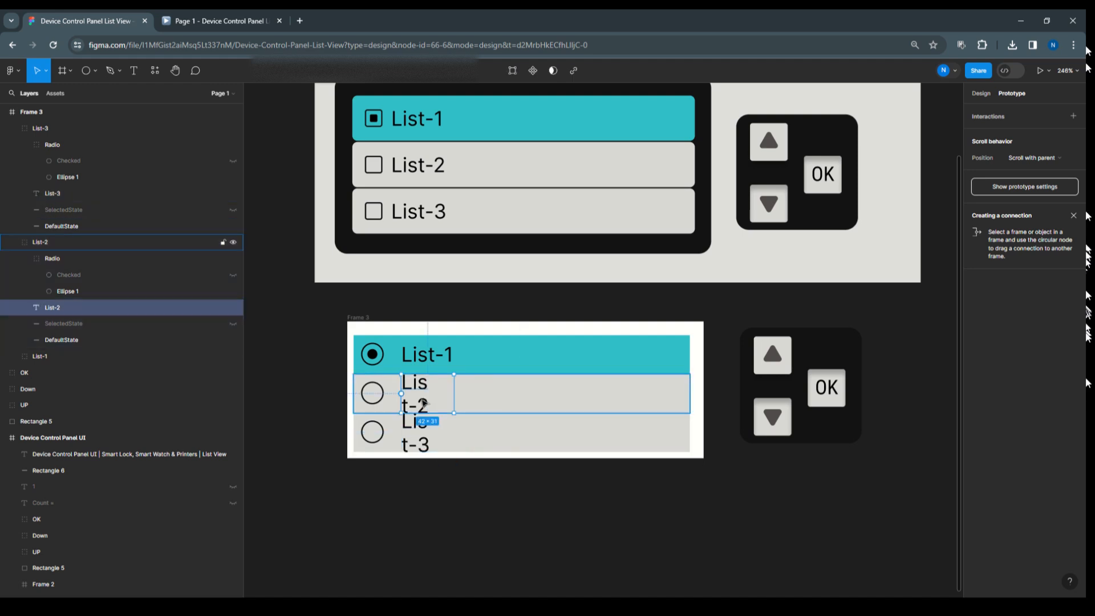
left_click_drag(455, 383, 546, 383)
left_click(414, 448)
double_click(415, 448)
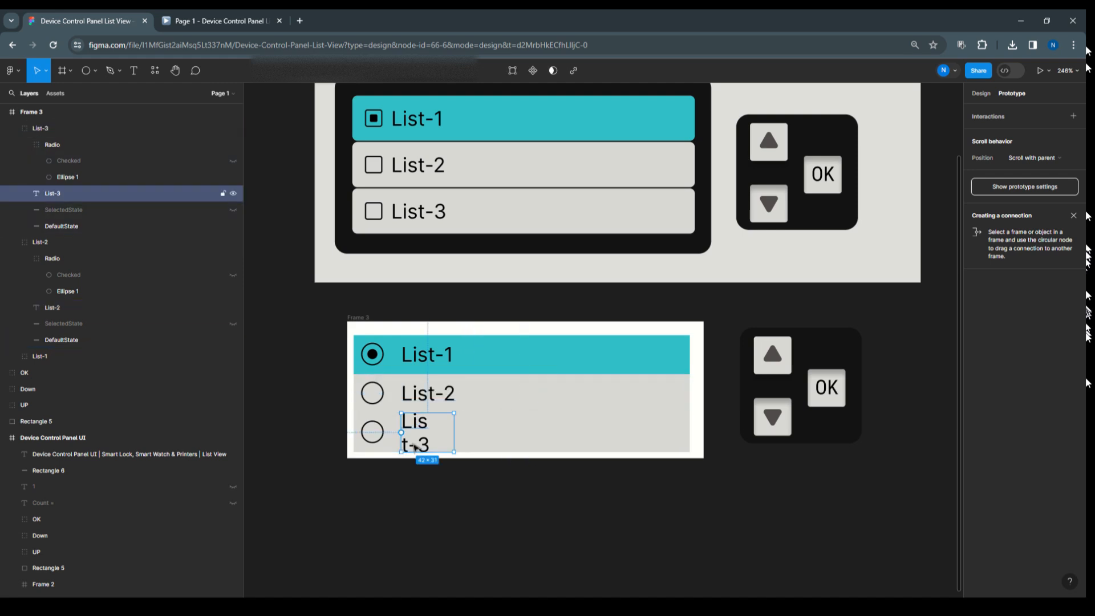
left_click_drag(458, 432, 558, 430)
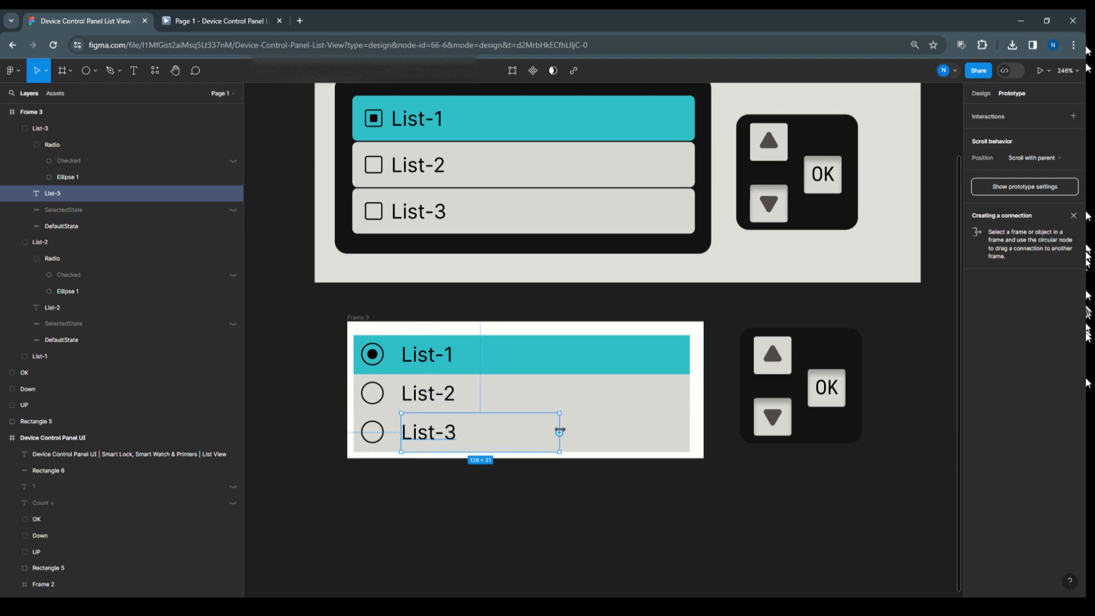
left_click(525, 519)
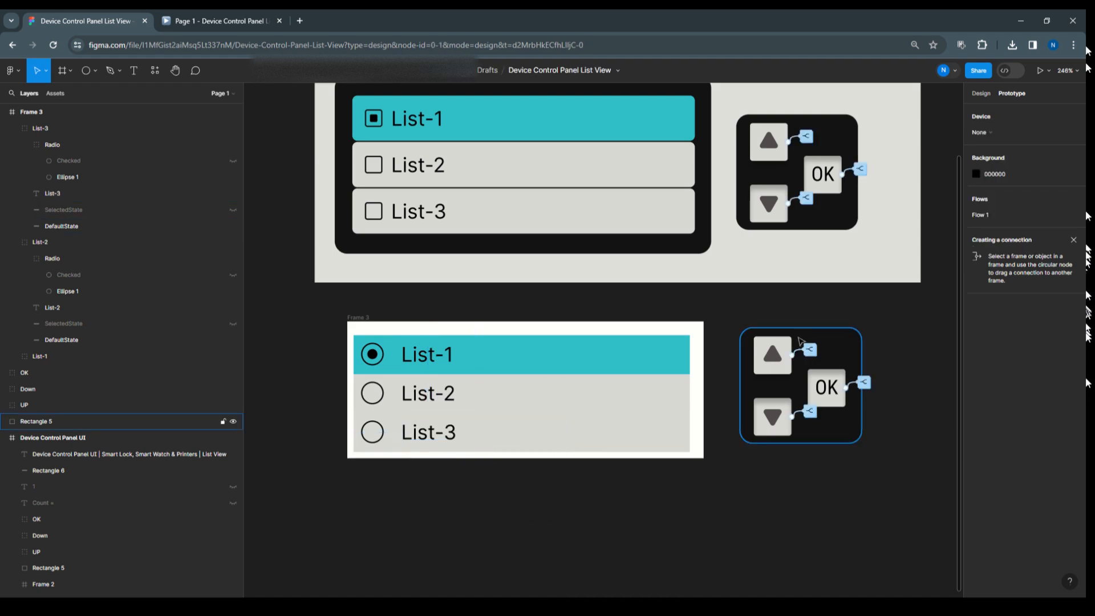
Step: Examine the conditional actions in the on-click interaction of the copied UP button beside Frame 3
left_click(774, 357)
left_click(774, 357)
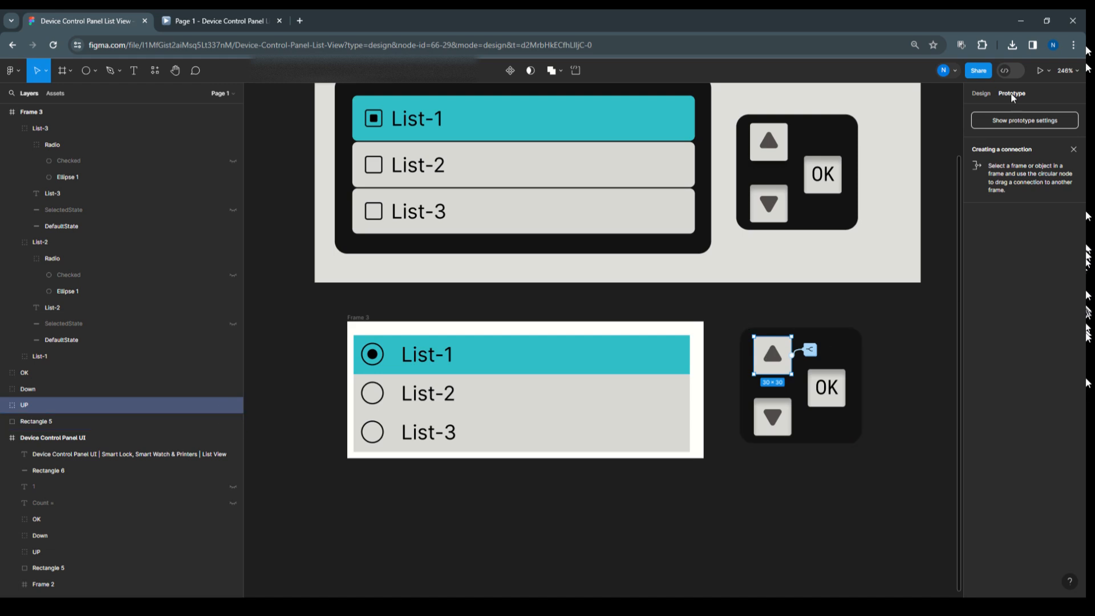
left_click(981, 93)
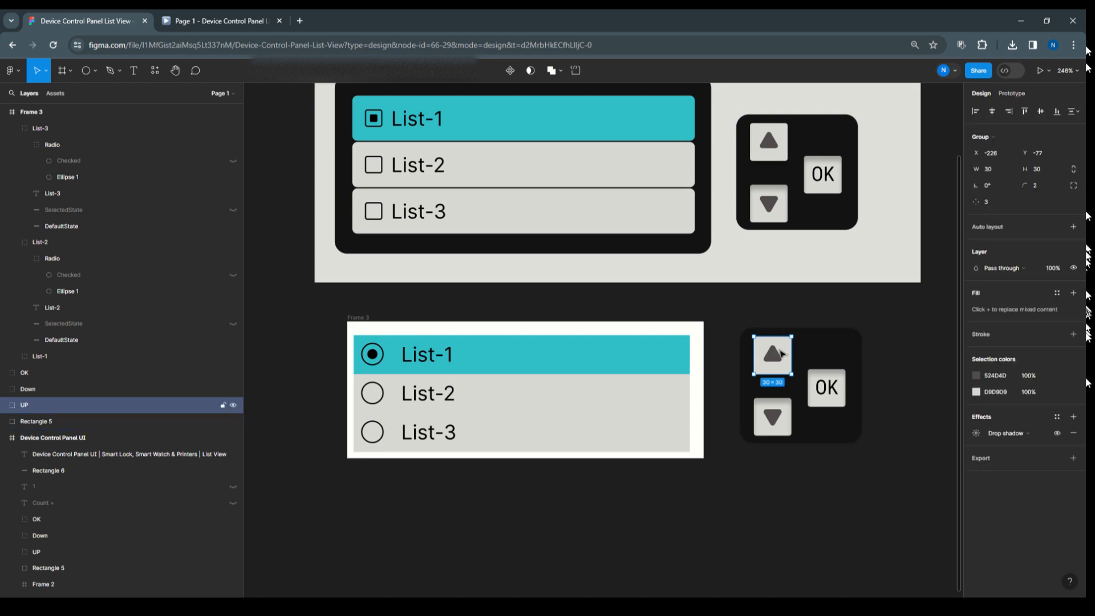
left_click(1013, 93)
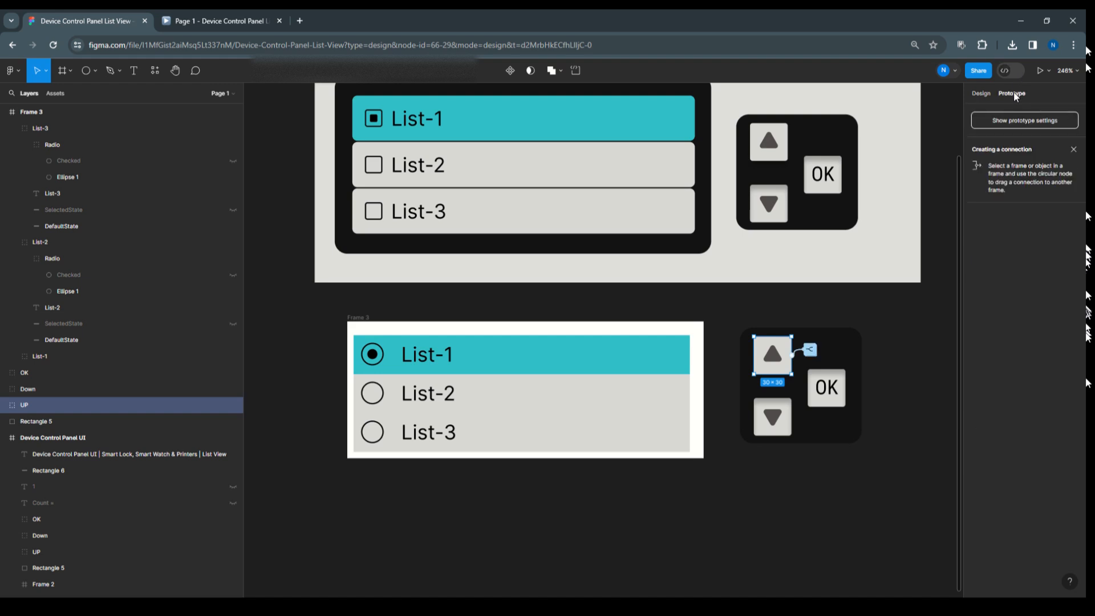
left_click(812, 350)
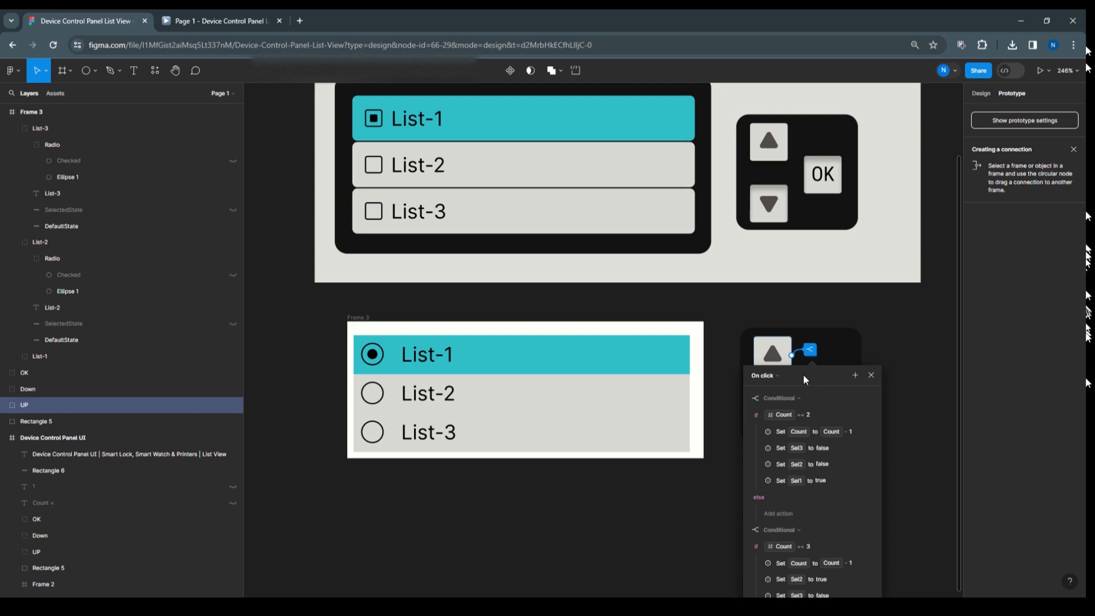
left_click_drag(803, 374, 521, 112)
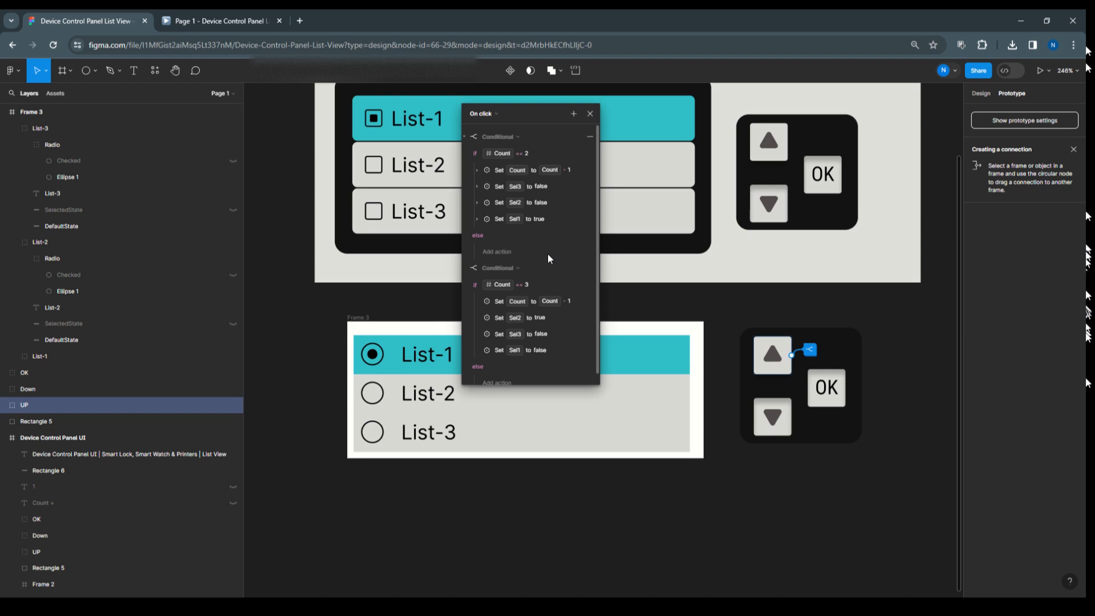
scroll(547, 253, "down", 1)
left_click(591, 114)
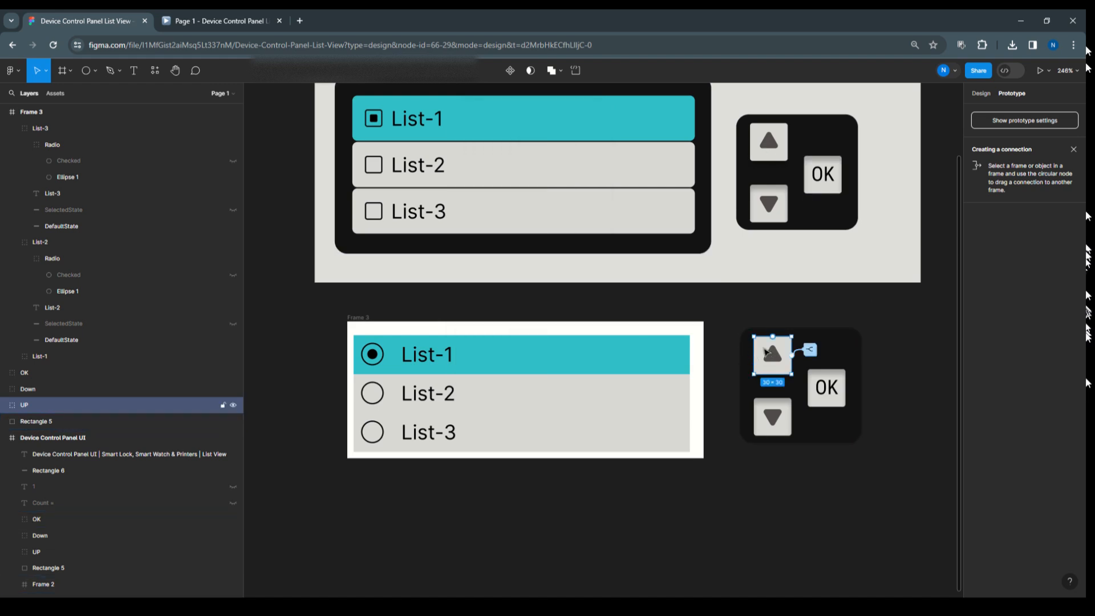
Step: Replace the copied buttons and black backing beside Frame 3 with a new square of about 25 × 25
left_click_drag(735, 318, 889, 482)
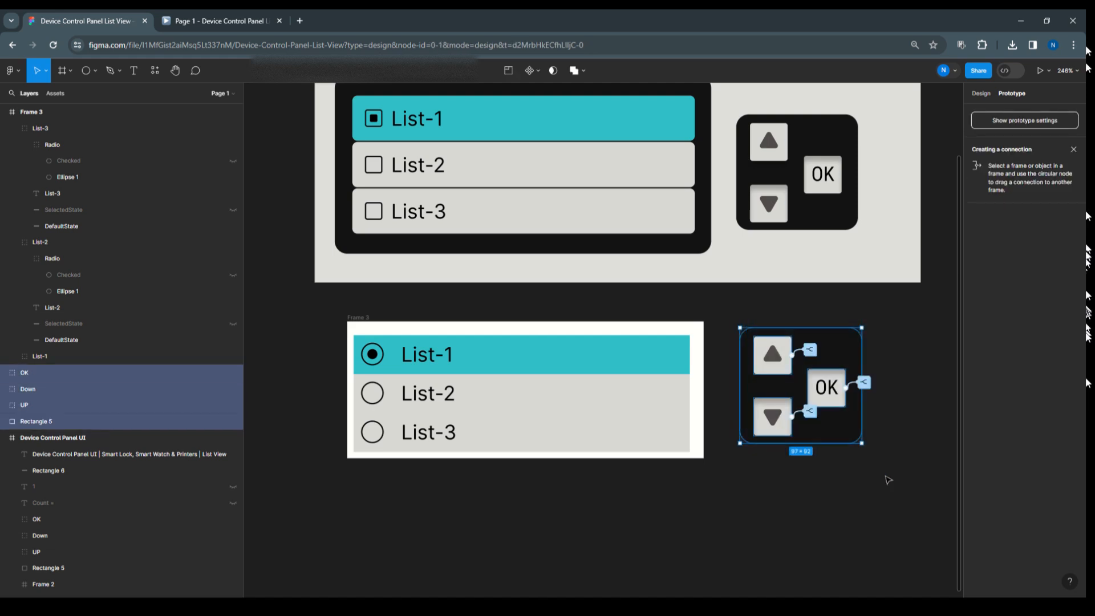
key("Delete")
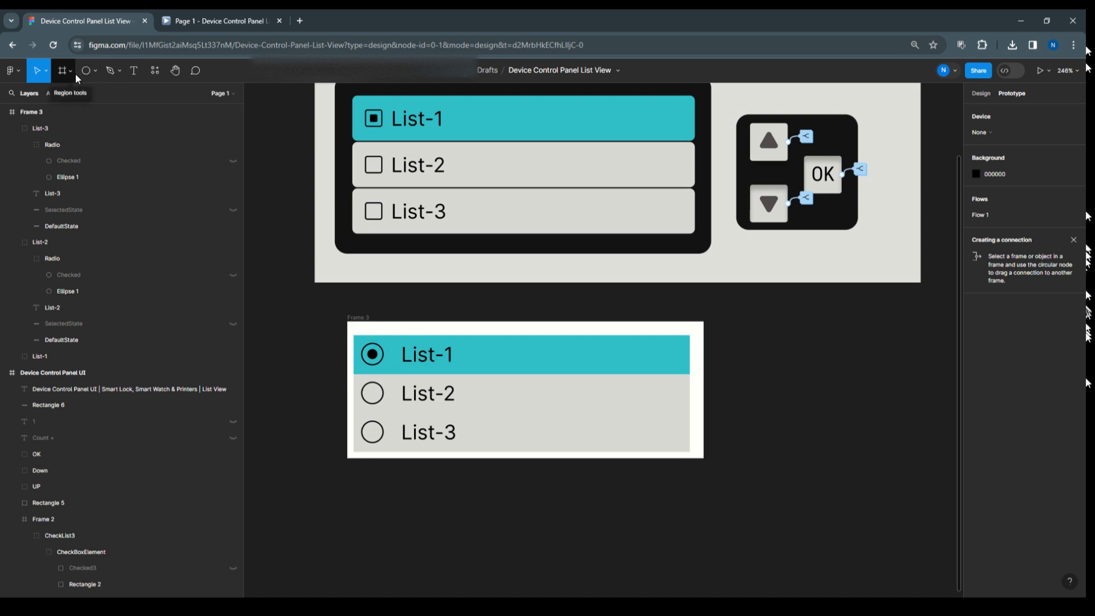
left_click(94, 71)
left_click(51, 93)
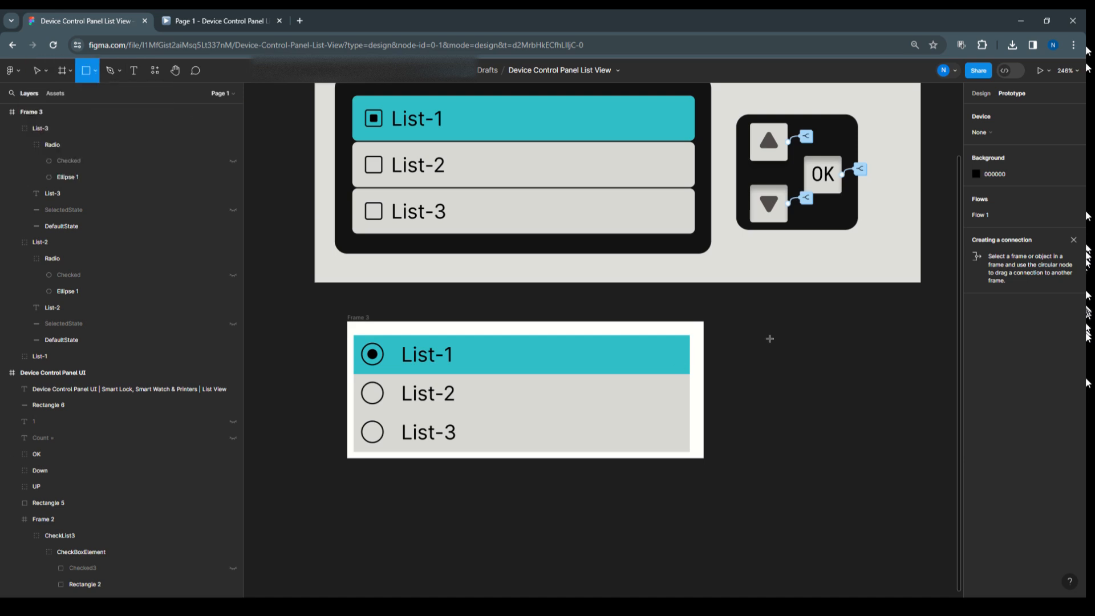
left_click_drag(721, 339, 754, 371)
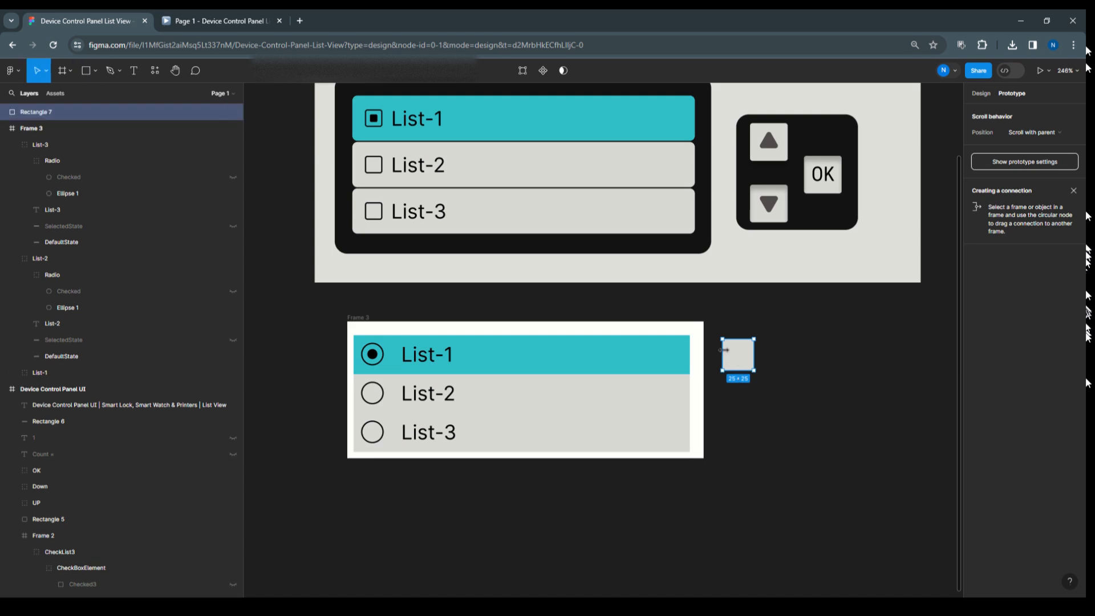
Step: Draw an upward-pointing triangle of about 11 × 11 inside the new square using the Polygon tool
left_click(69, 73)
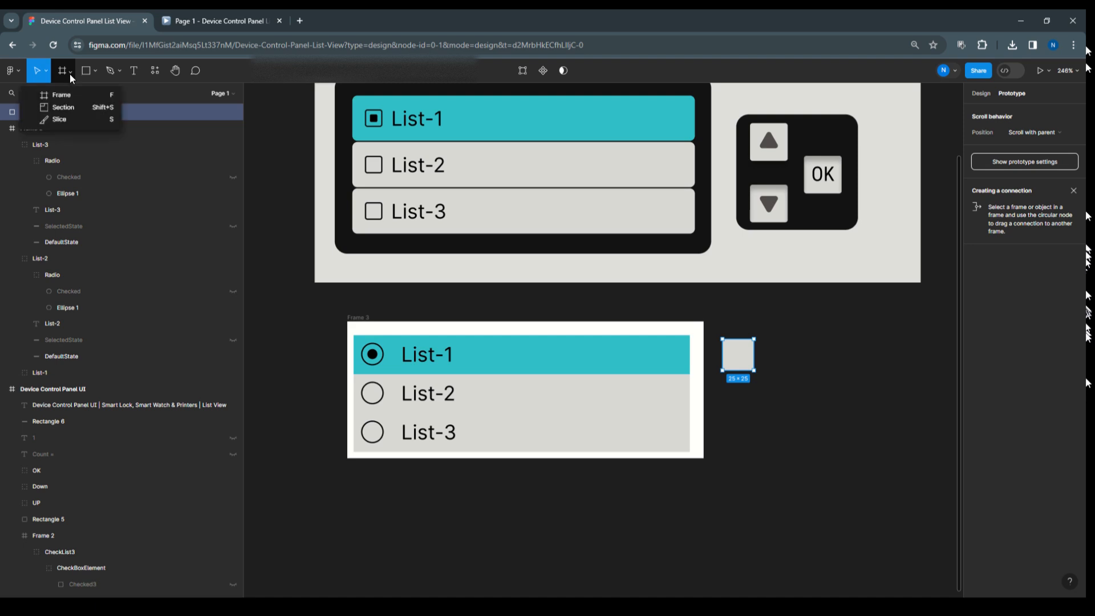
left_click(95, 70)
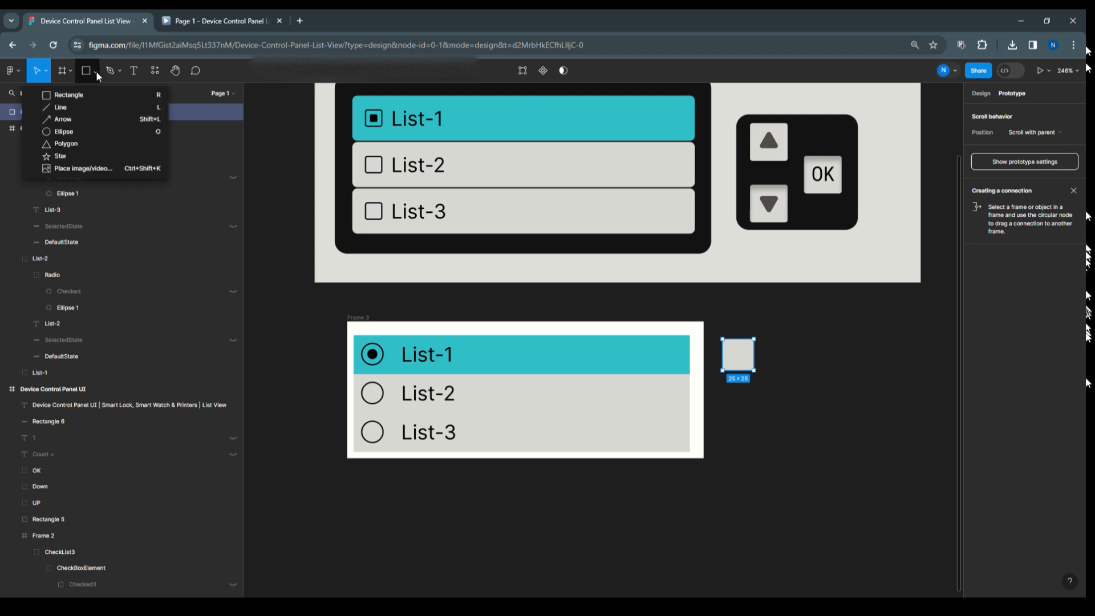
left_click(86, 149)
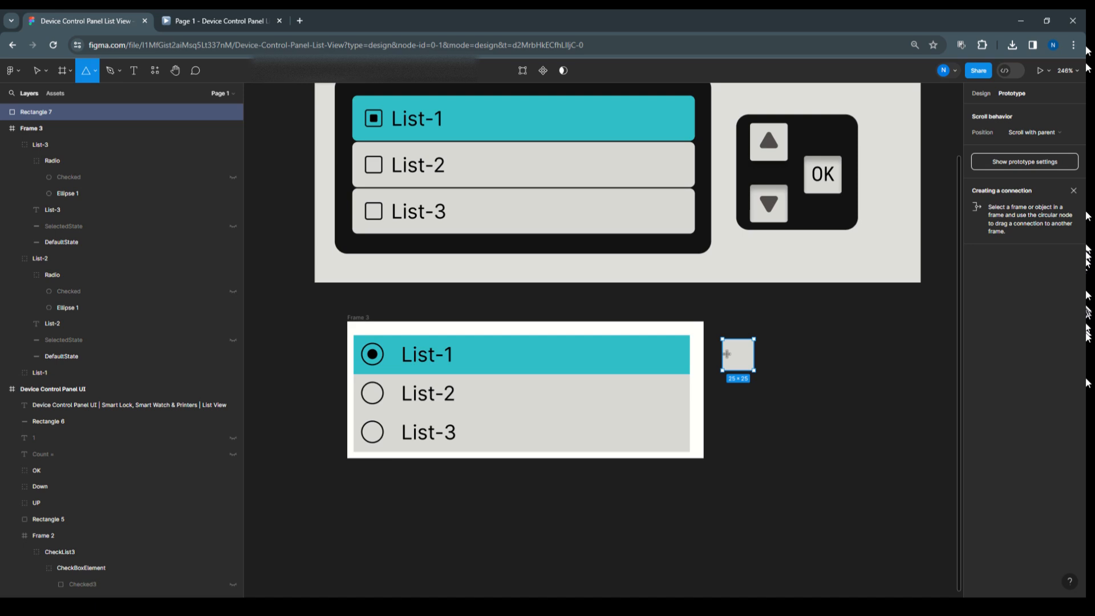
left_click_drag(735, 348, 736, 369)
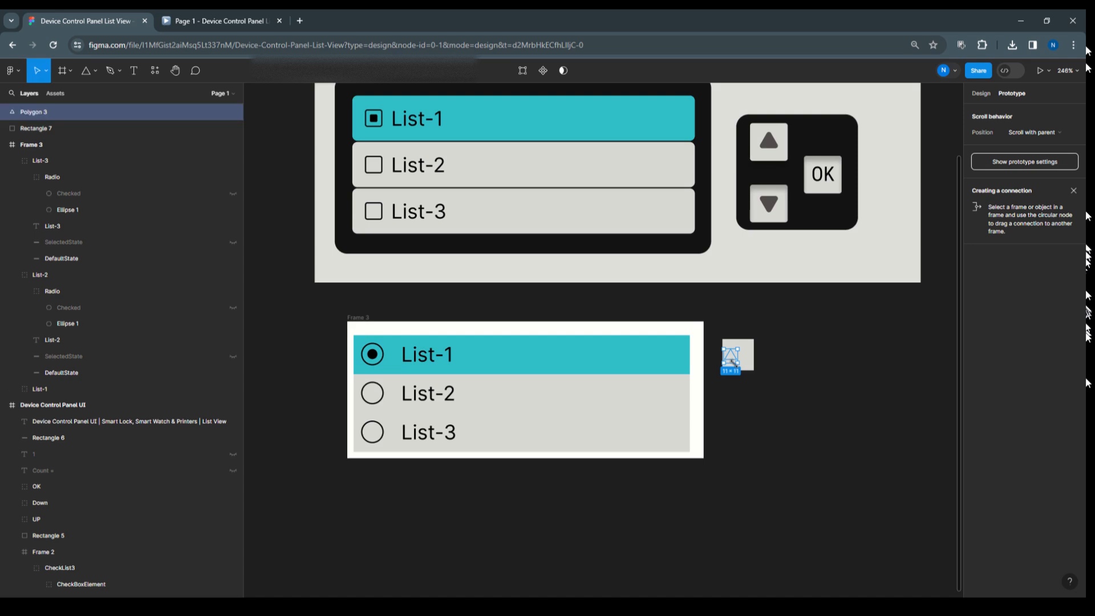
Step: Set the triangle's fill to near-black 121010
left_click(973, 97)
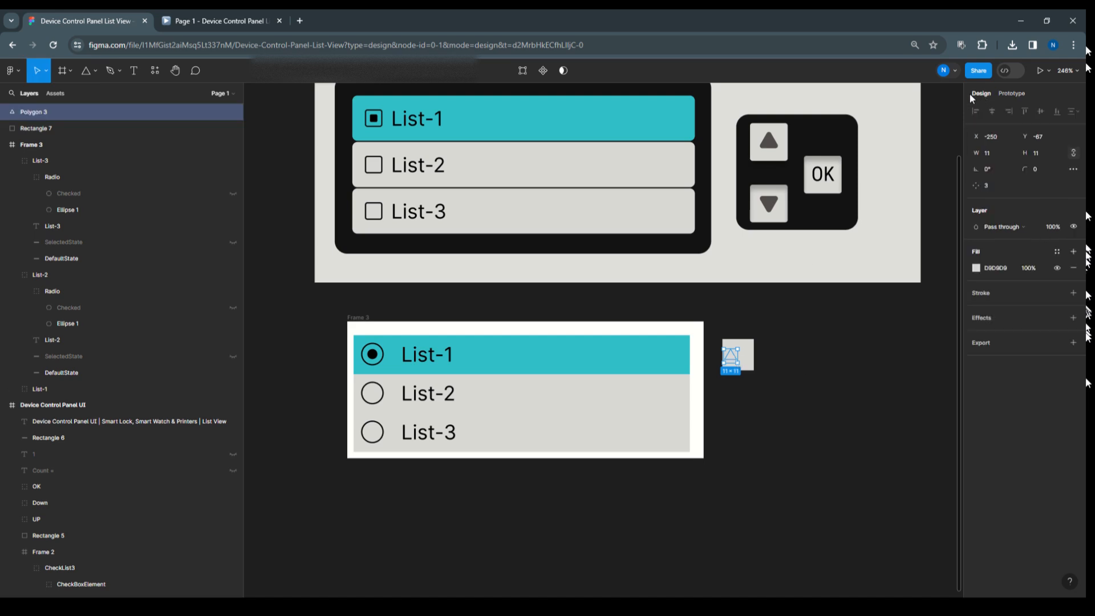
left_click(983, 320)
left_click(1073, 334)
left_click(976, 269)
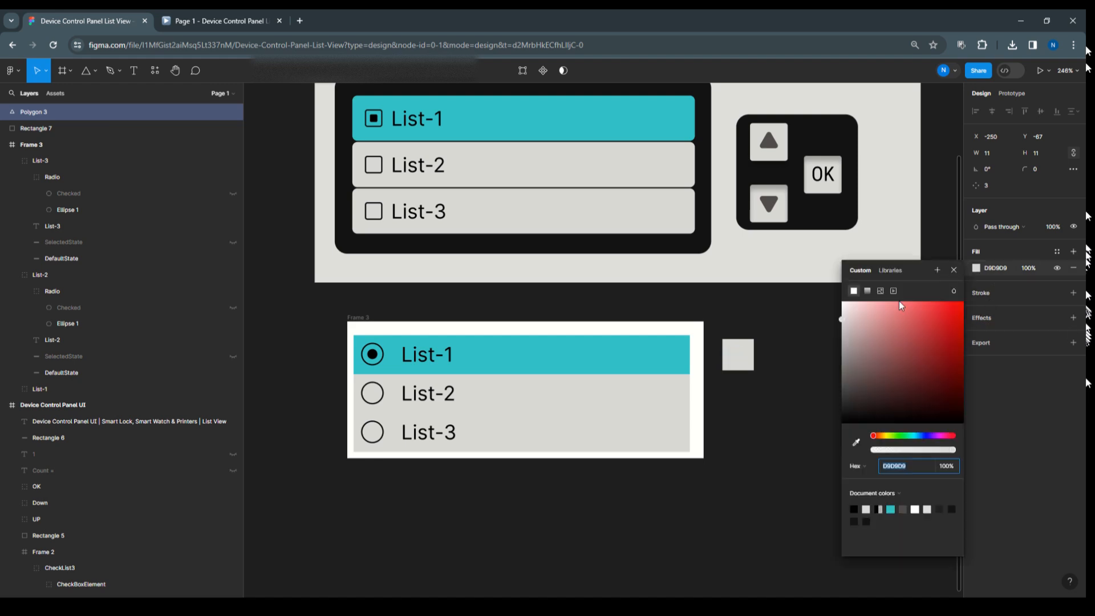
left_click_drag(858, 415, 852, 416)
key("Escape")
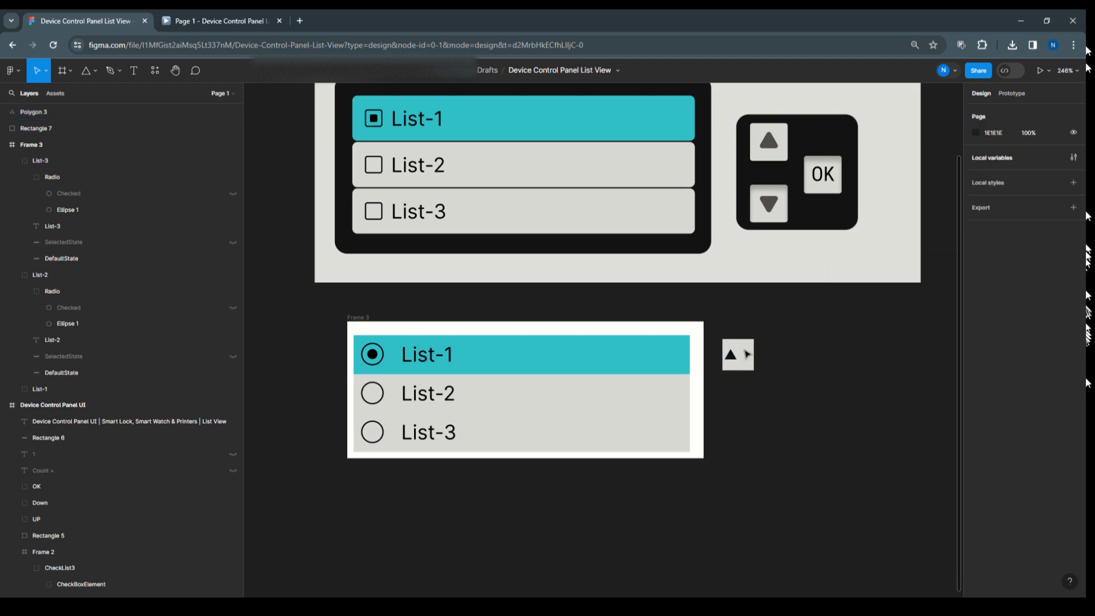
Step: Move the triangle horizontally to the centre of its square
scroll(744, 345, "up", 5)
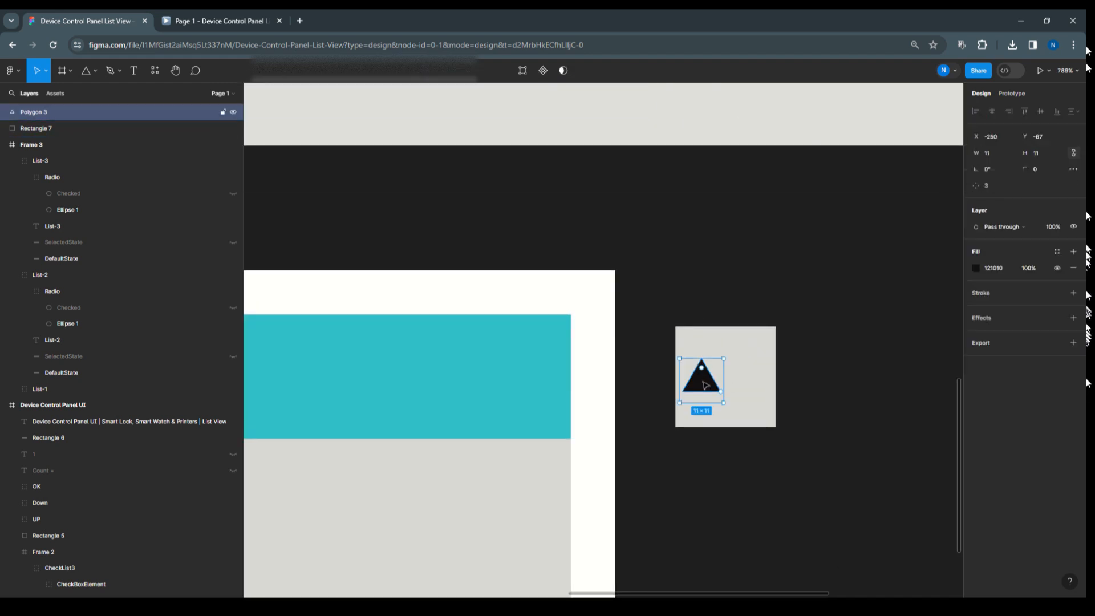
left_click_drag(706, 386, 729, 387)
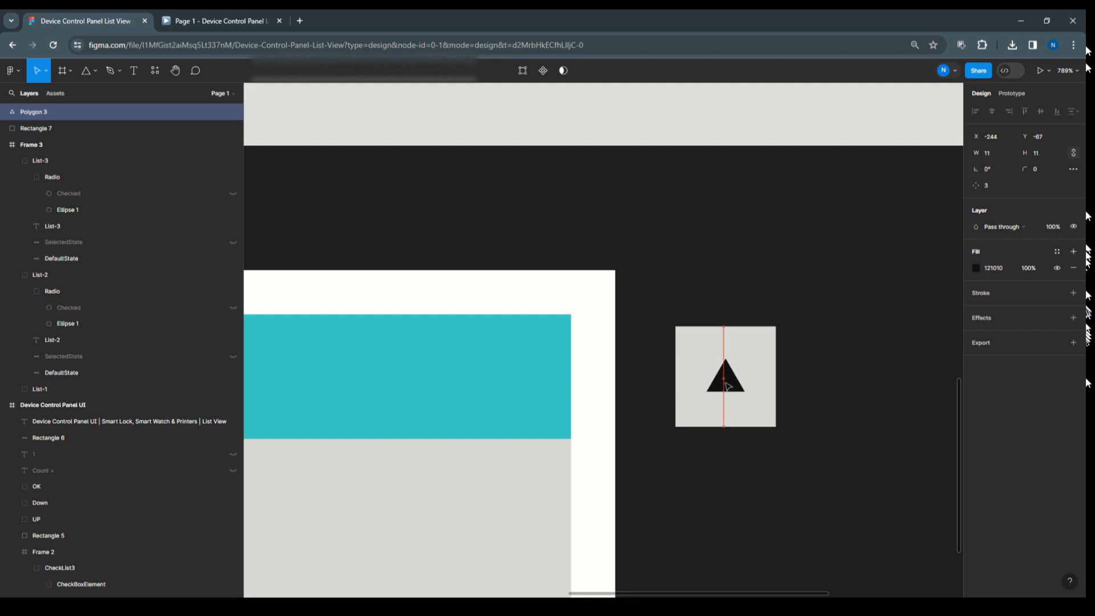
scroll(800, 355, "down", 5)
left_click(744, 338)
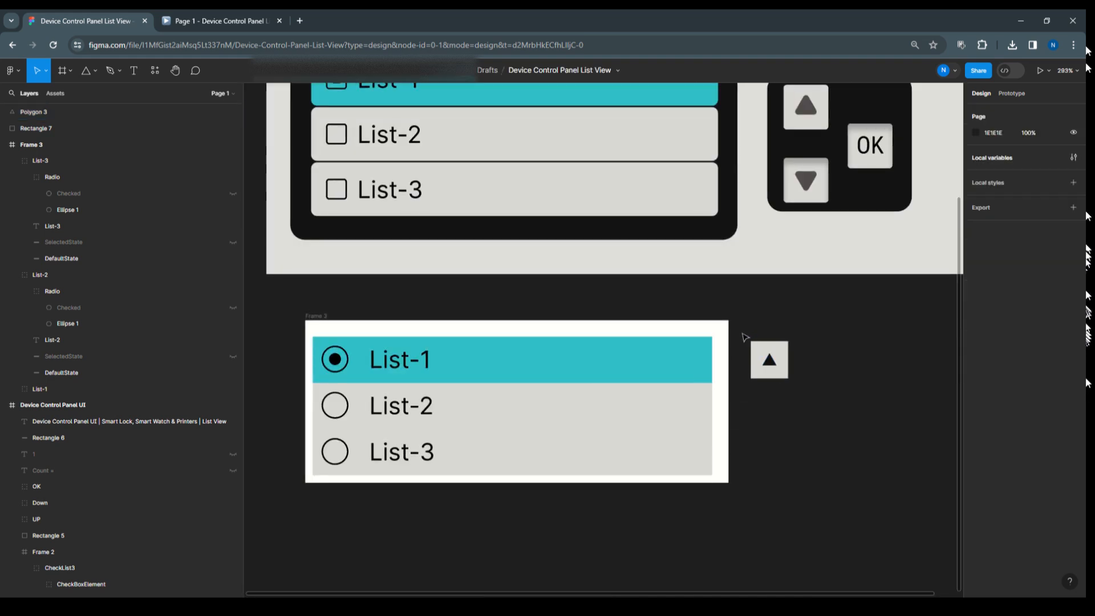
Step: Duplicate the square with its triangle about 40 px below the original and select the copied triangle
left_click_drag(744, 335, 815, 419)
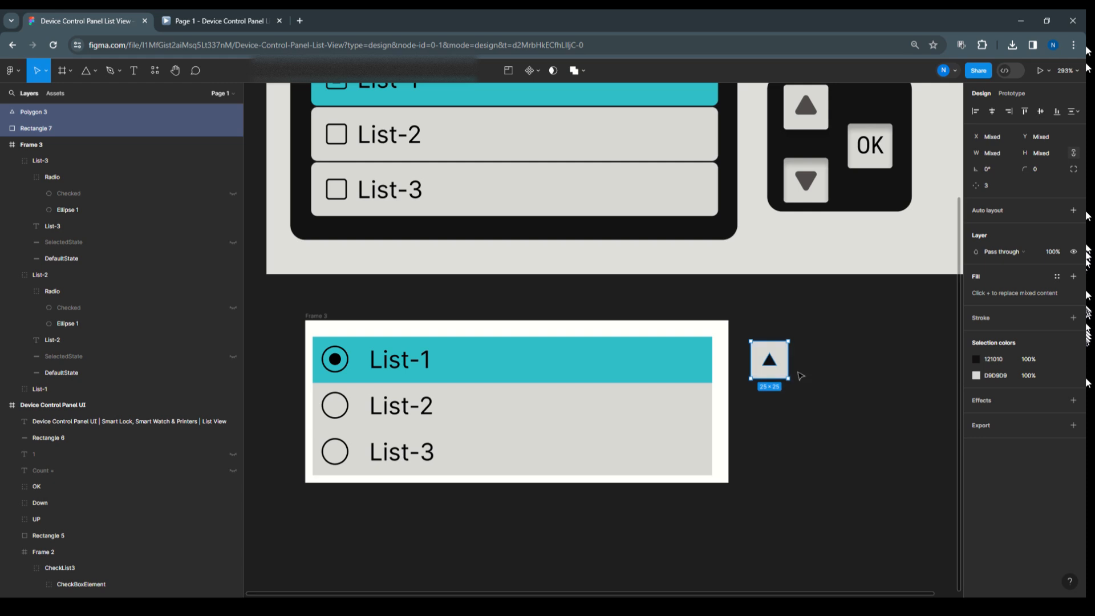
left_click_drag(786, 364, 788, 425)
double_click(769, 420)
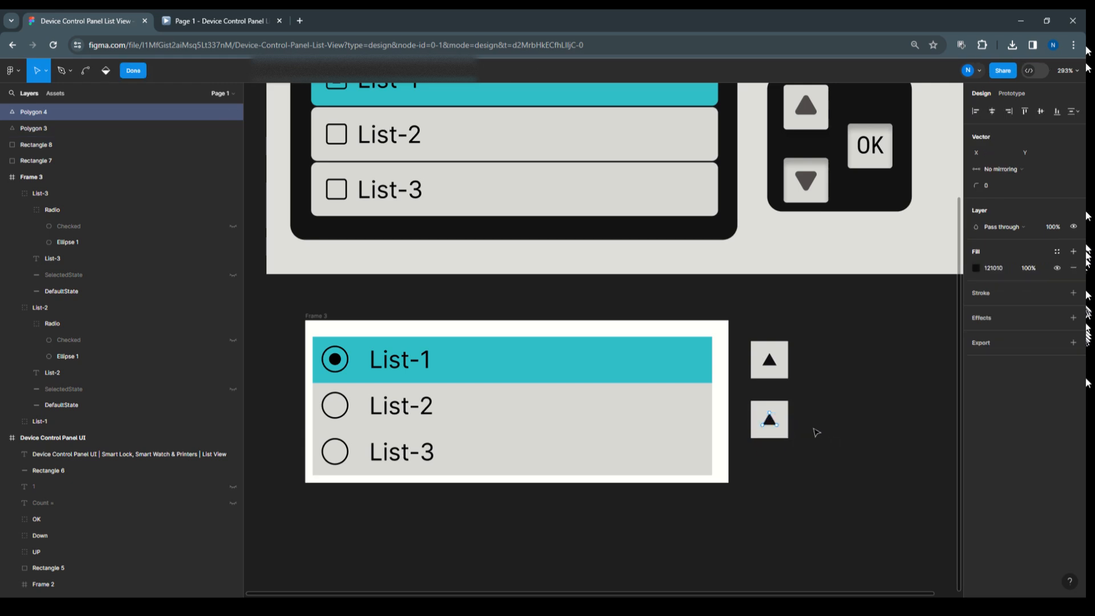
left_click(133, 70)
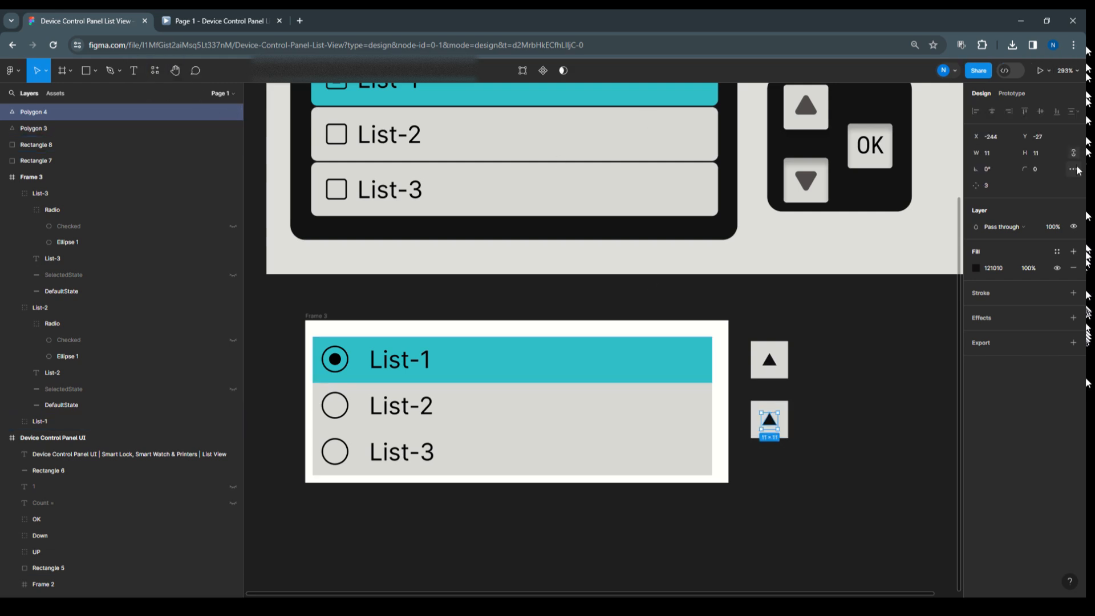
left_click(1042, 172)
key("Return")
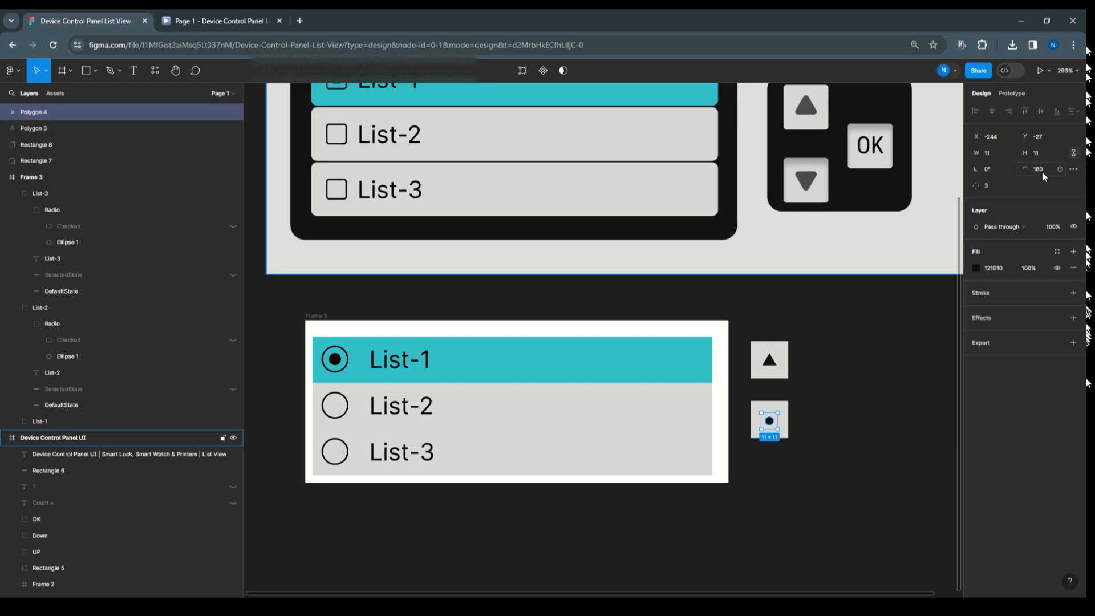
key("ctrl+z")
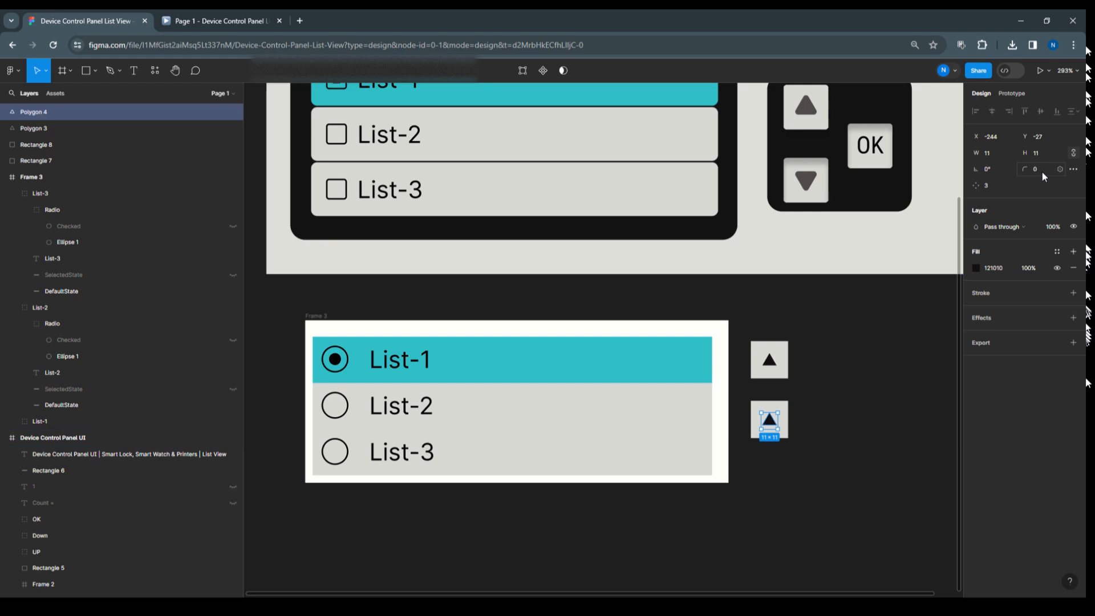
Step: Rotate the copied triangle by 180° so that it points down
left_click(995, 167)
type("18")
left_click(874, 344)
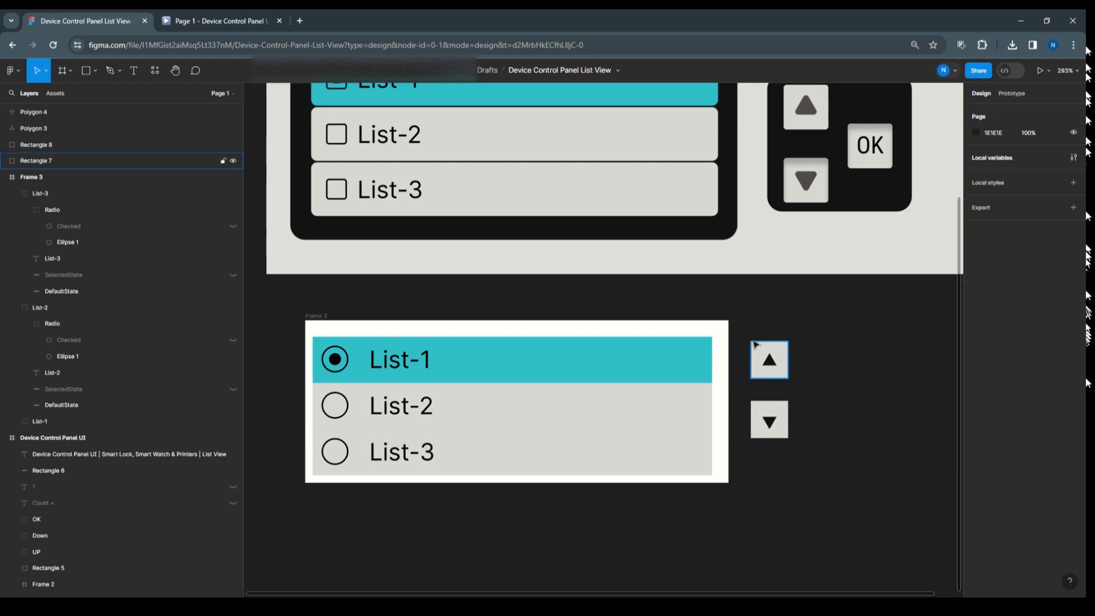
Step: Duplicate the up-arrow button to the right between the two arrow buttons and delete the copy's triangle
left_click_drag(745, 337, 845, 403)
left_click(826, 393)
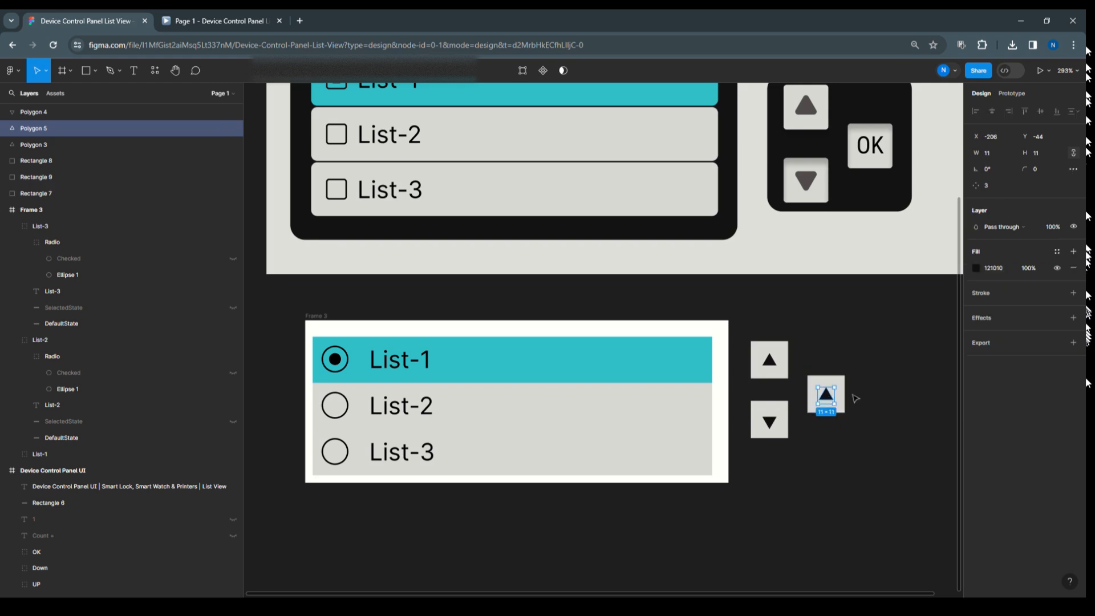
key("Delete")
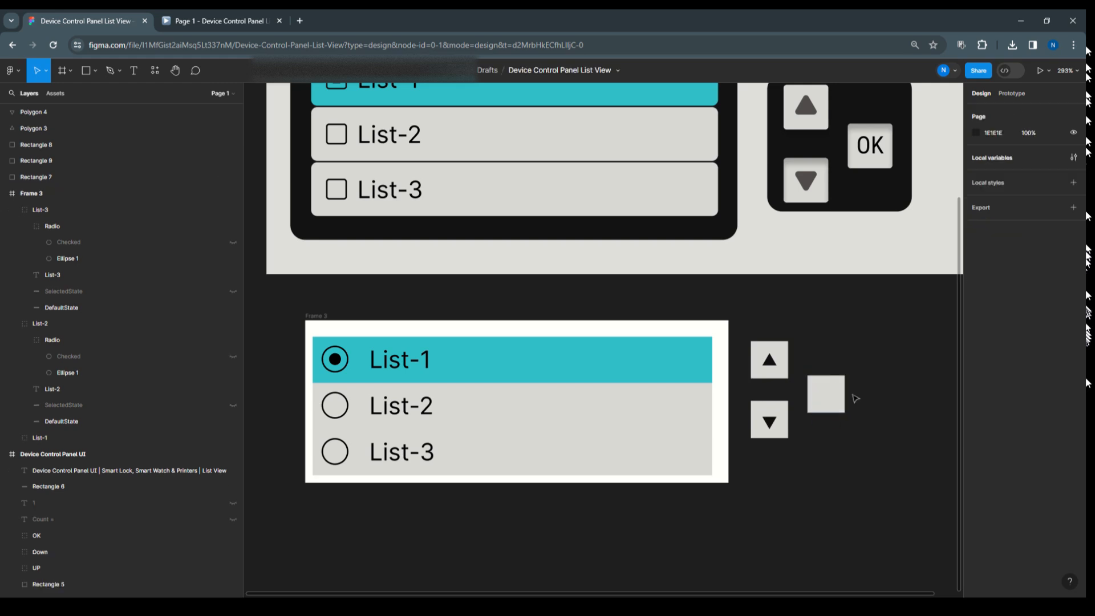
Step: Add the text "OK" and centre it on the blank square
left_click(138, 76)
left_click(868, 405)
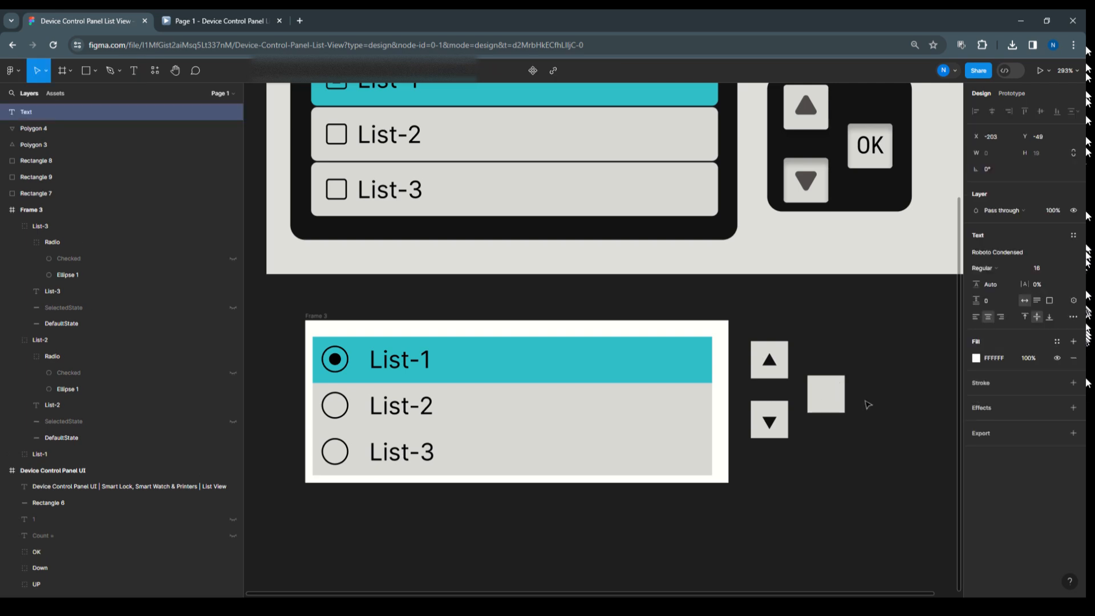
type("OK")
left_click(868, 405)
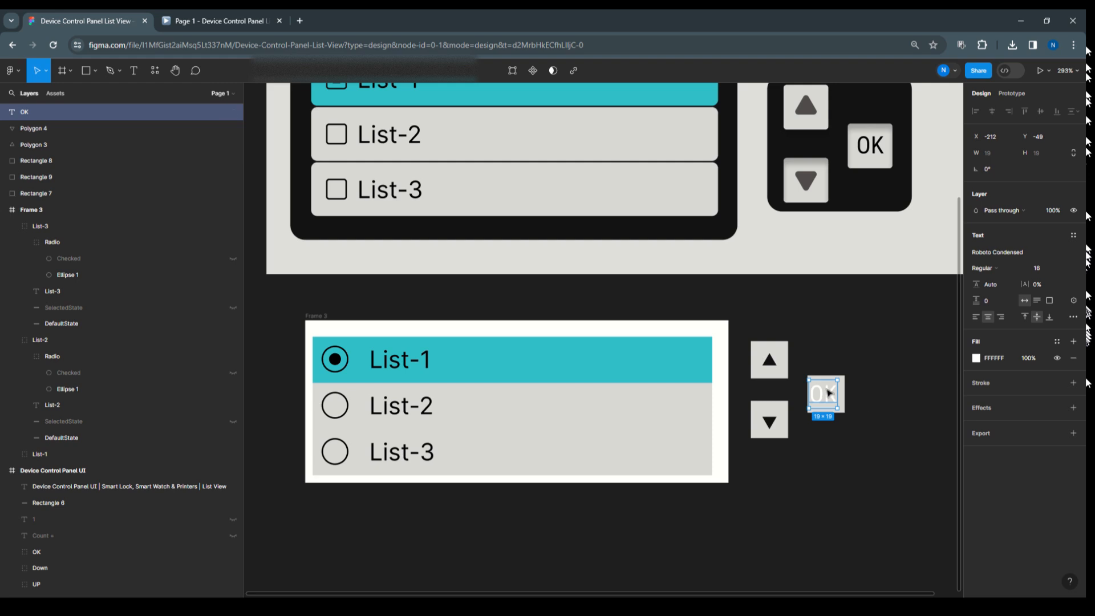
left_click_drag(826, 391, 830, 393)
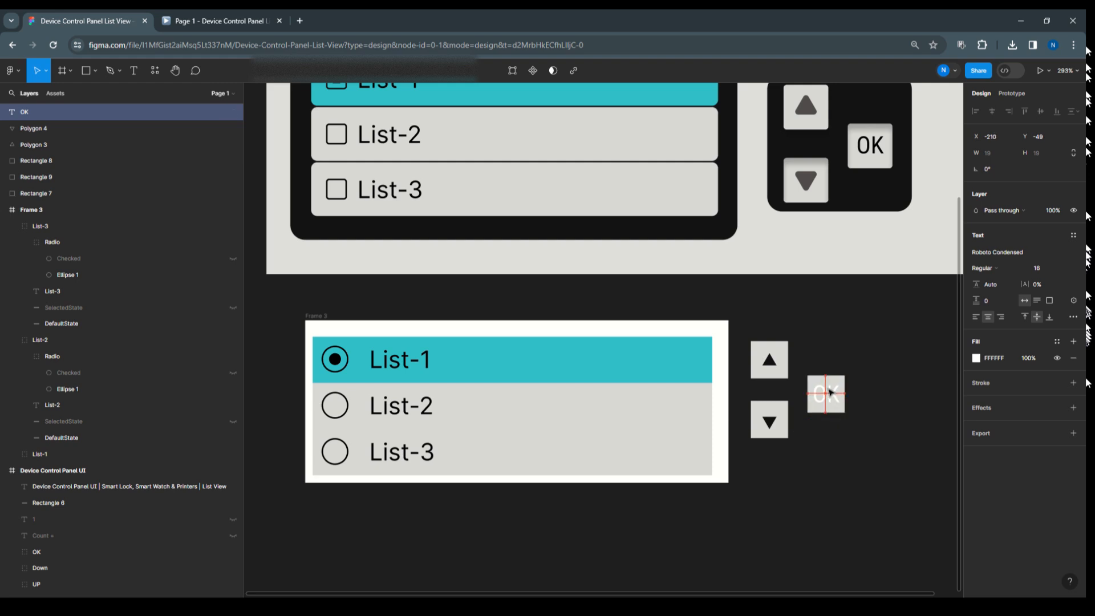
Step: Set the OK text's fill to black 000000
left_click(977, 358)
left_click(854, 543)
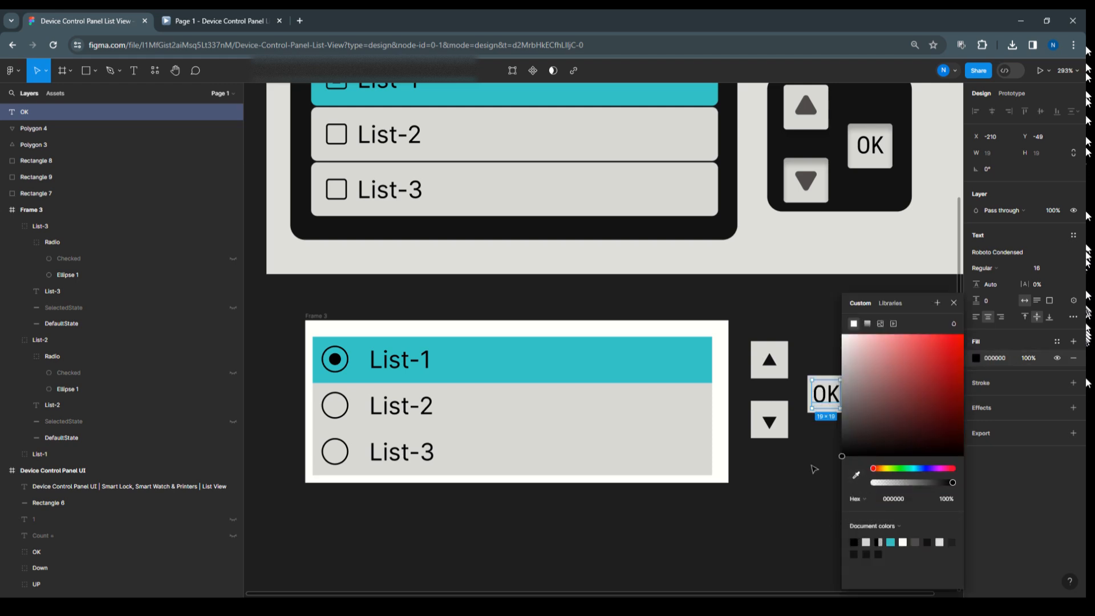
left_click(814, 466)
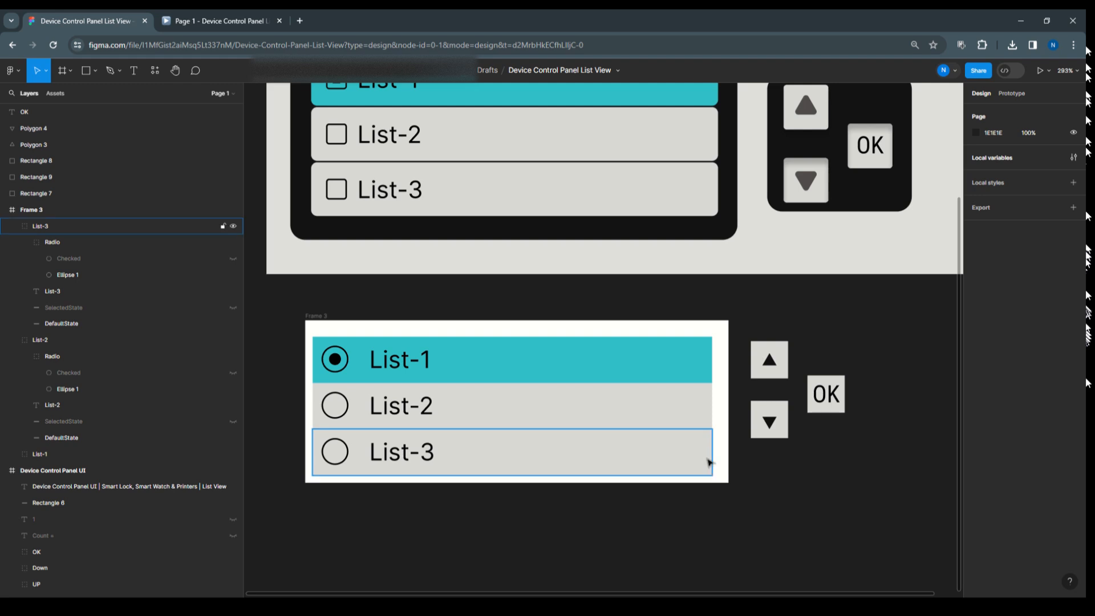
Step: Group the upward triangle with its square and name the group UP
left_click_drag(740, 335, 785, 390)
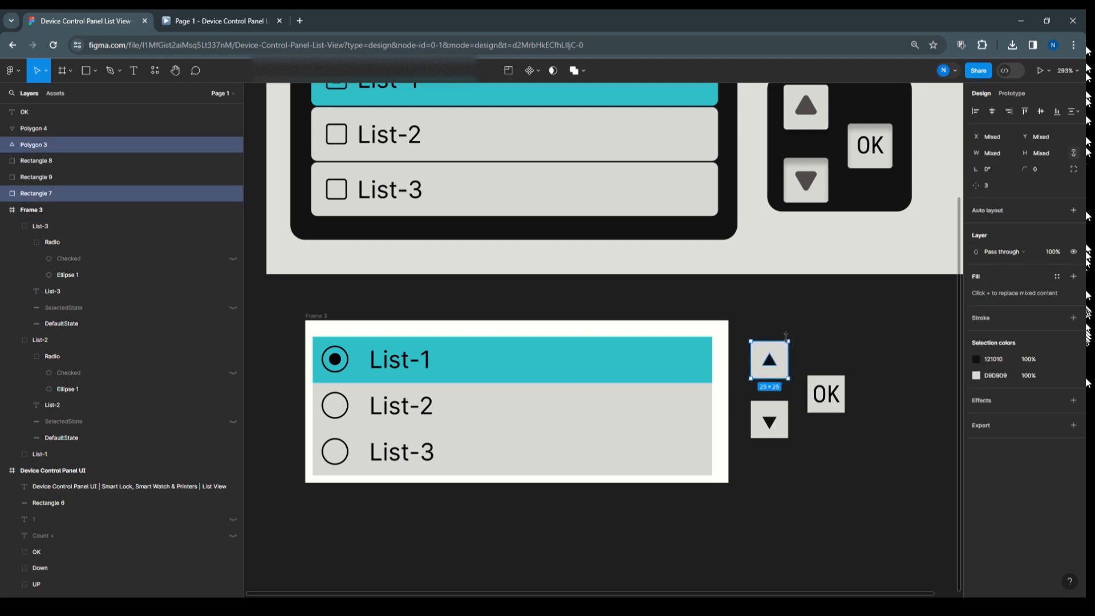
key("ctrl+g")
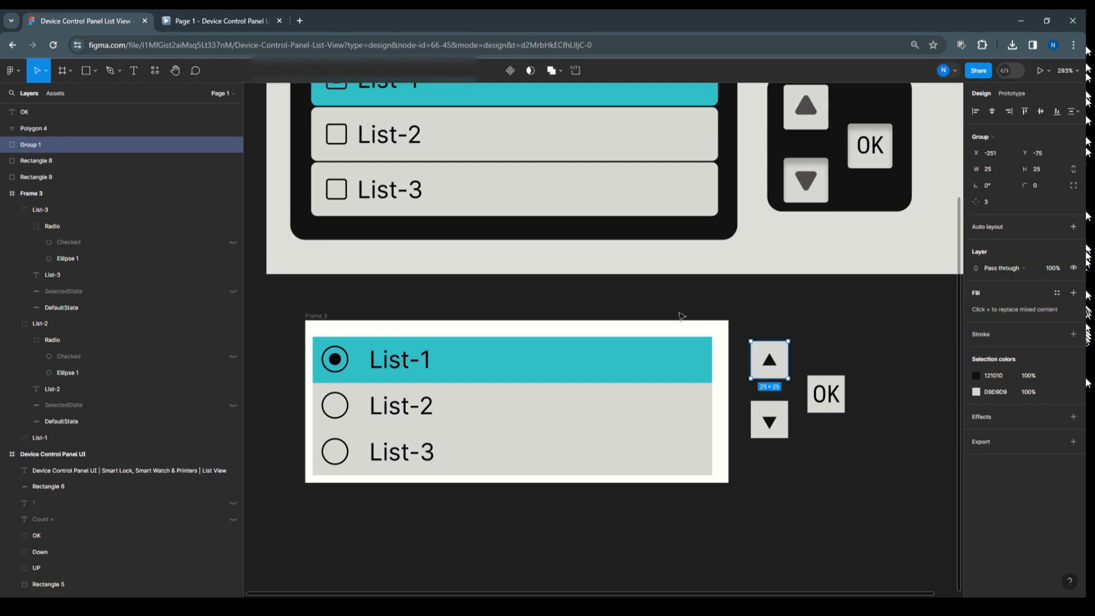
double_click(40, 146)
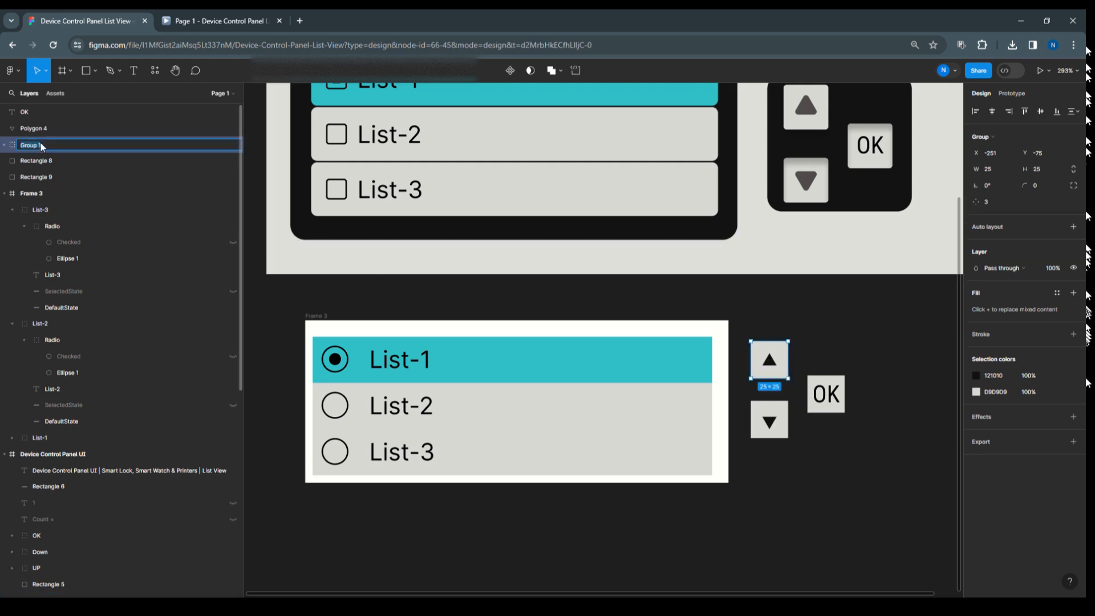
type("UP")
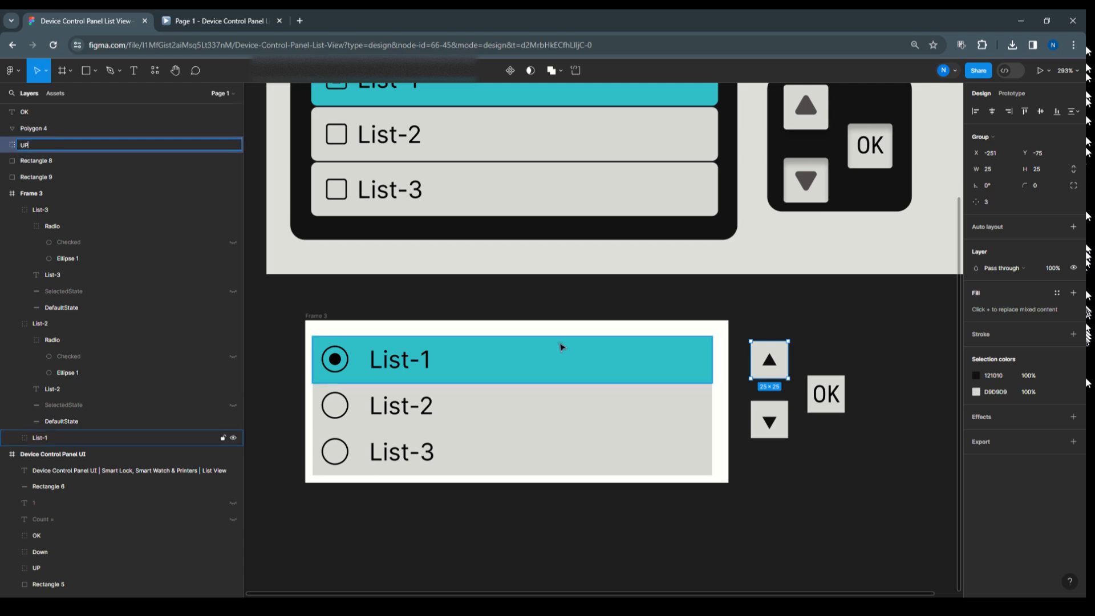
Step: Group the downward triangle with its square and name the group Down
left_click_drag(746, 398, 792, 455)
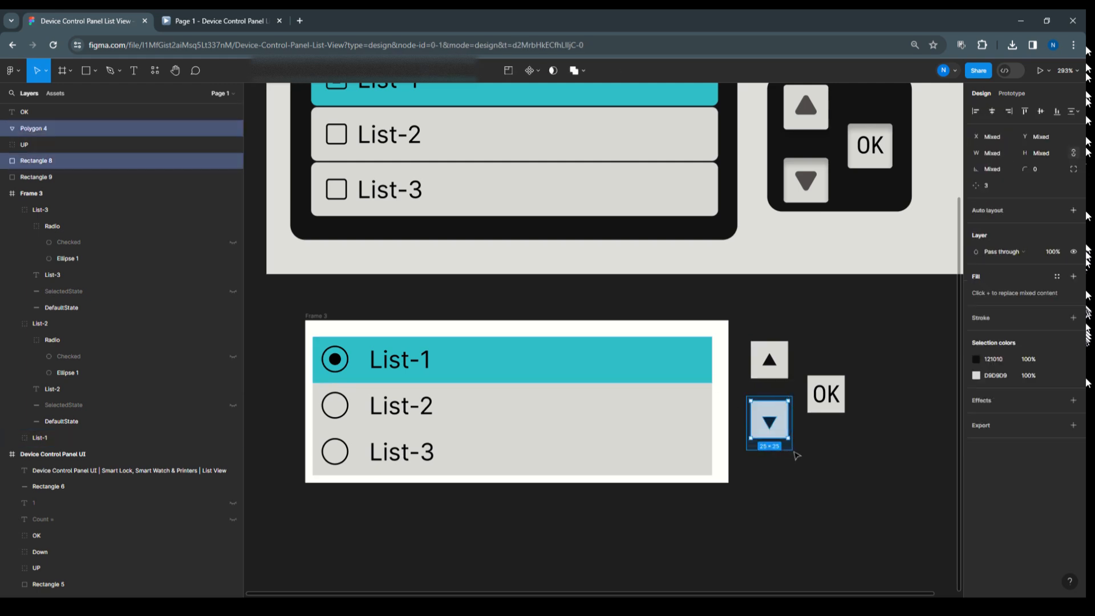
key("ctrl+g")
double_click(37, 129)
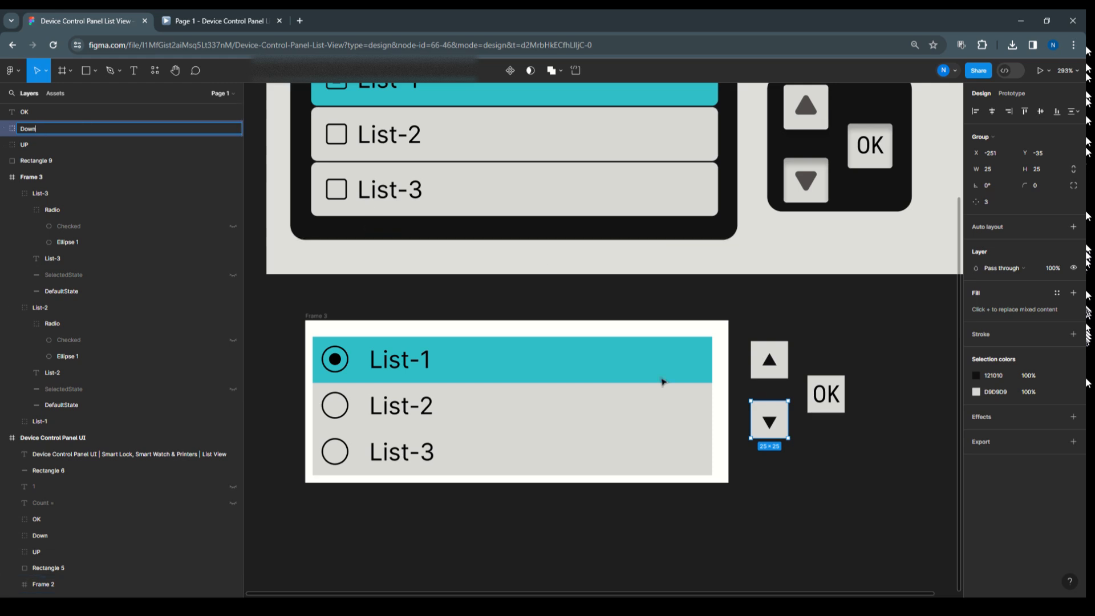
Step: Group the OK text with its square and name the group OK
left_click_drag(859, 399, 809, 437)
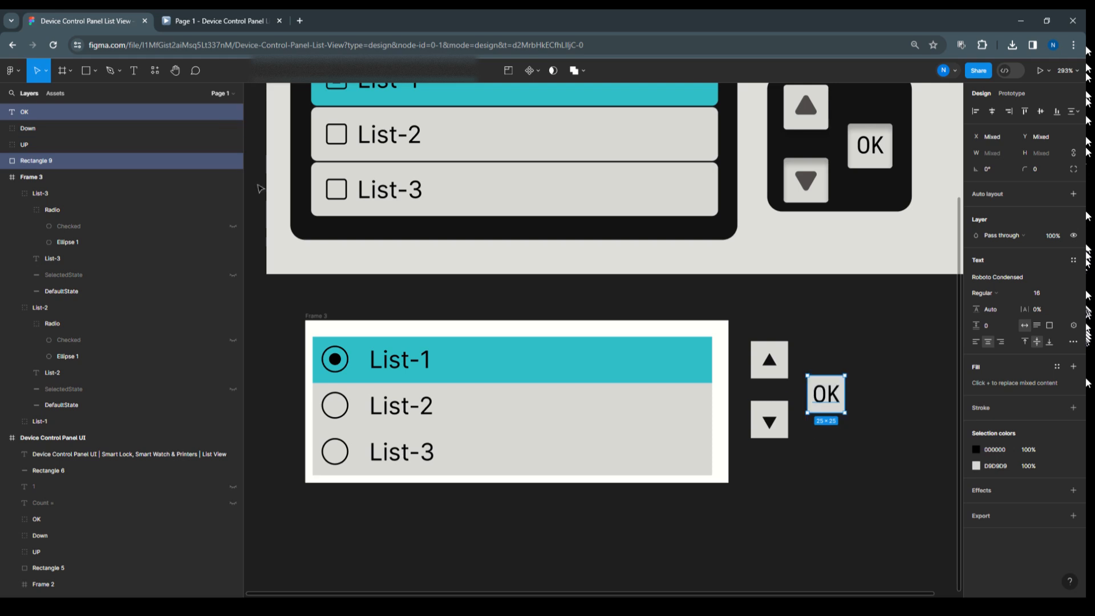
key("ctrl+g")
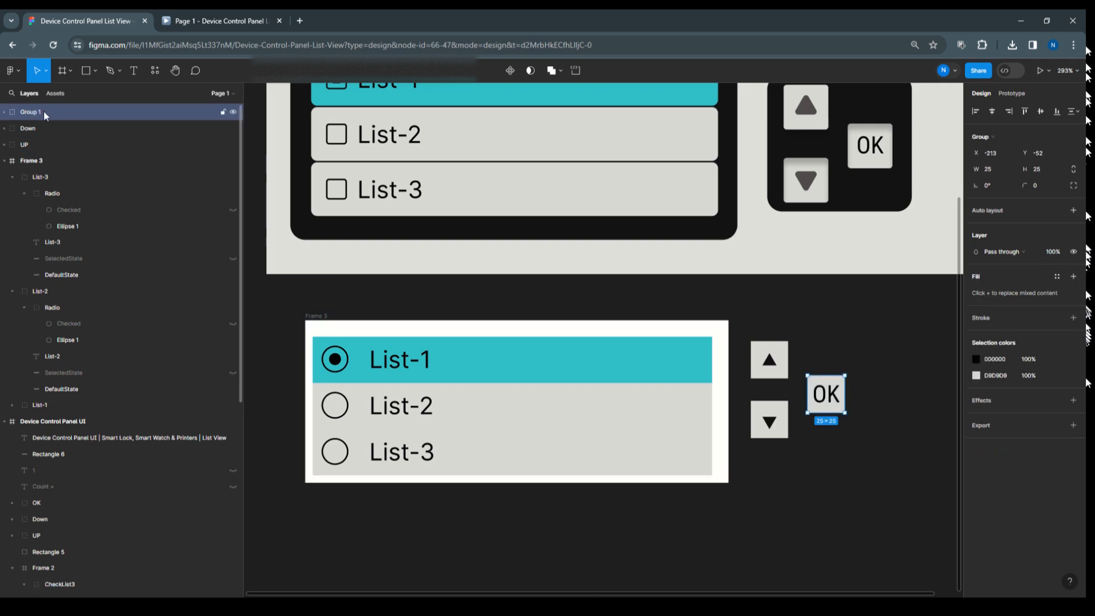
double_click(32, 113)
type("OK")
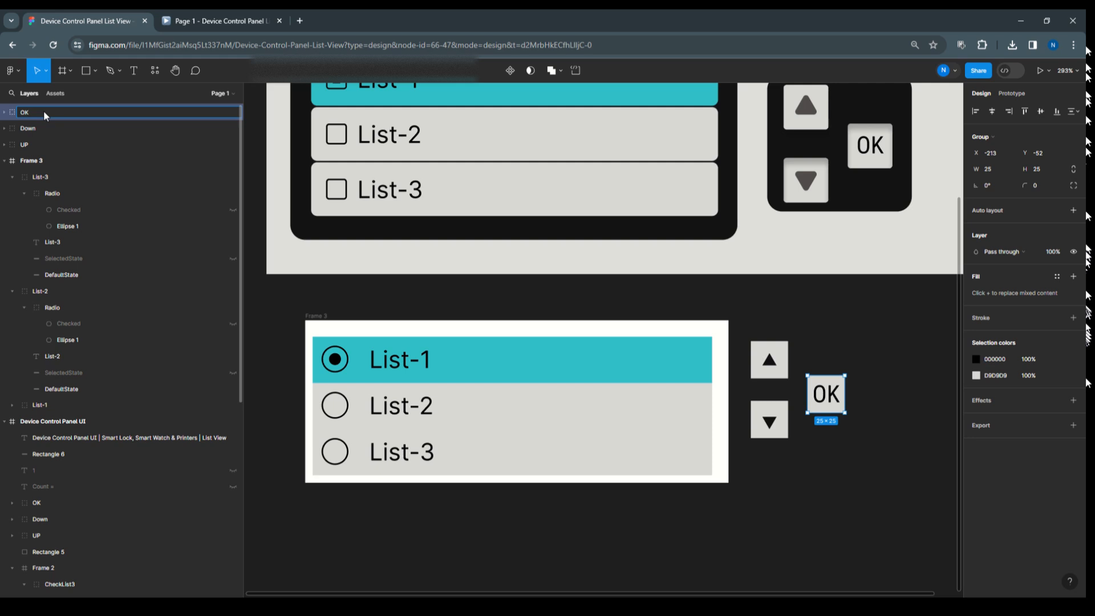
left_click(823, 353)
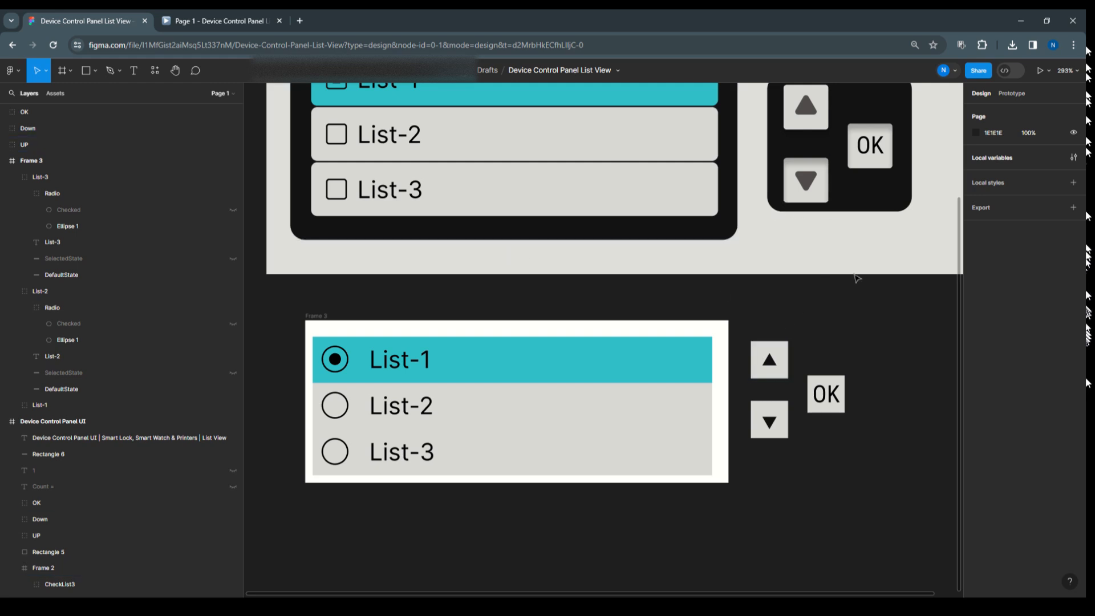
Step: Examine the UP button's prototype options and the page's prototype settings for a way to add interactions
left_click(783, 353)
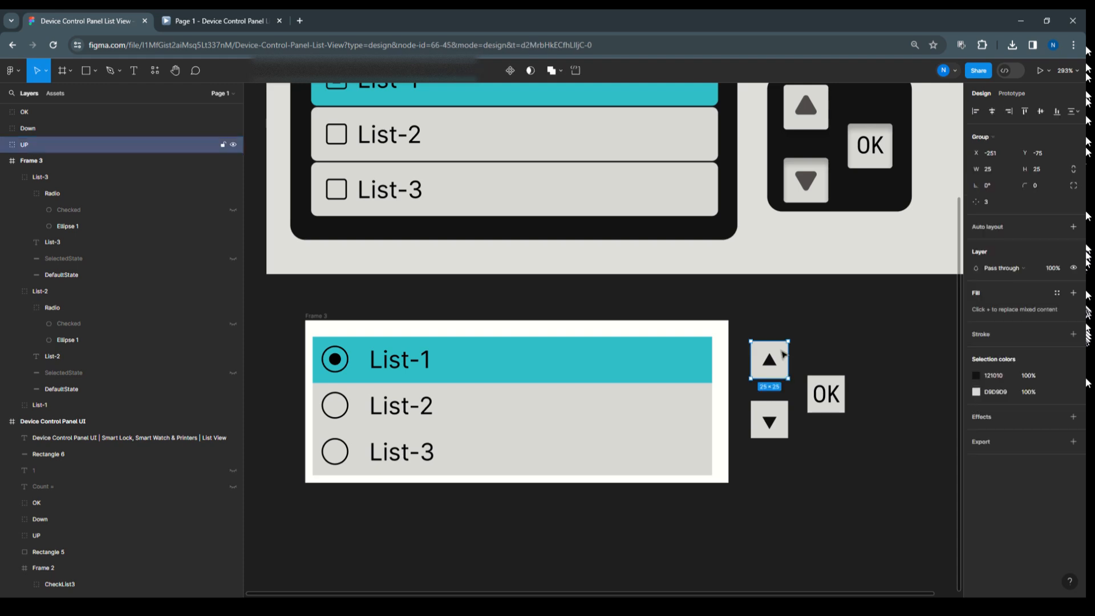
left_click(1018, 92)
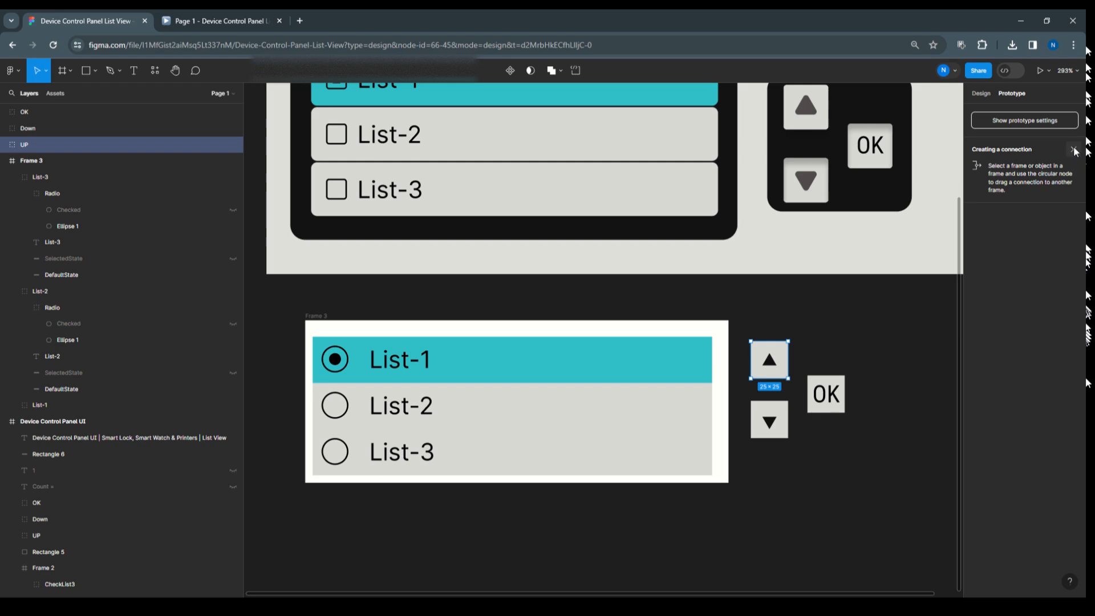
left_click(1042, 122)
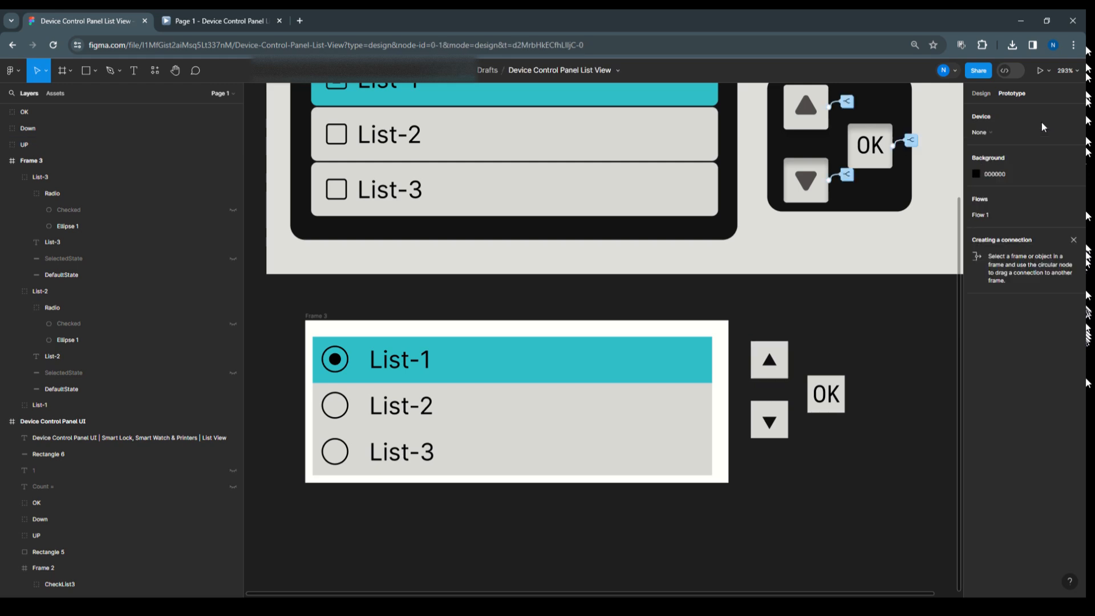
left_click(783, 360)
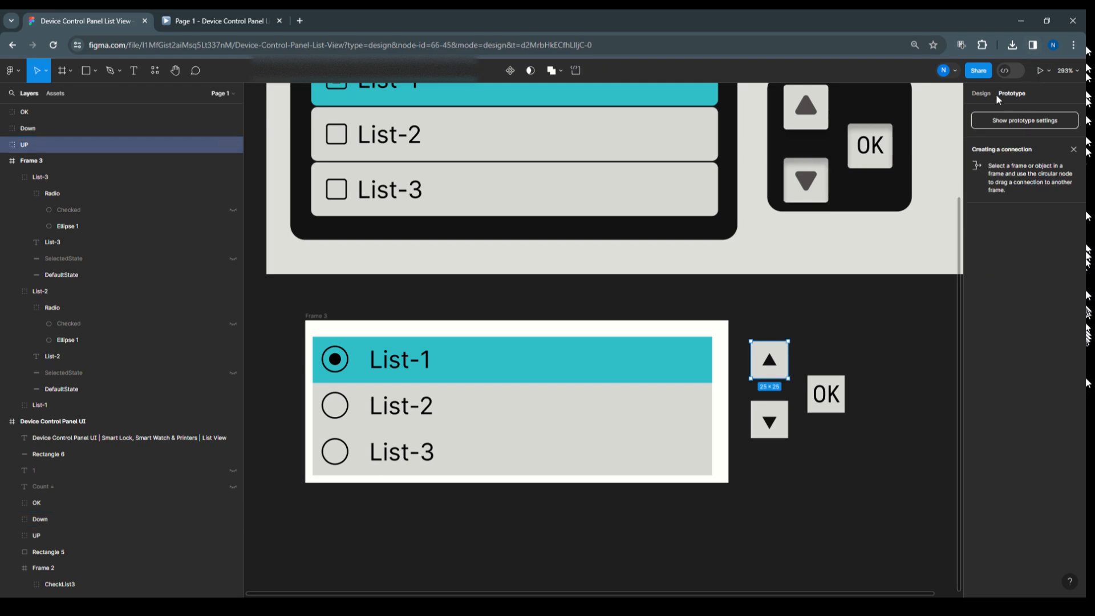
left_click(1034, 122)
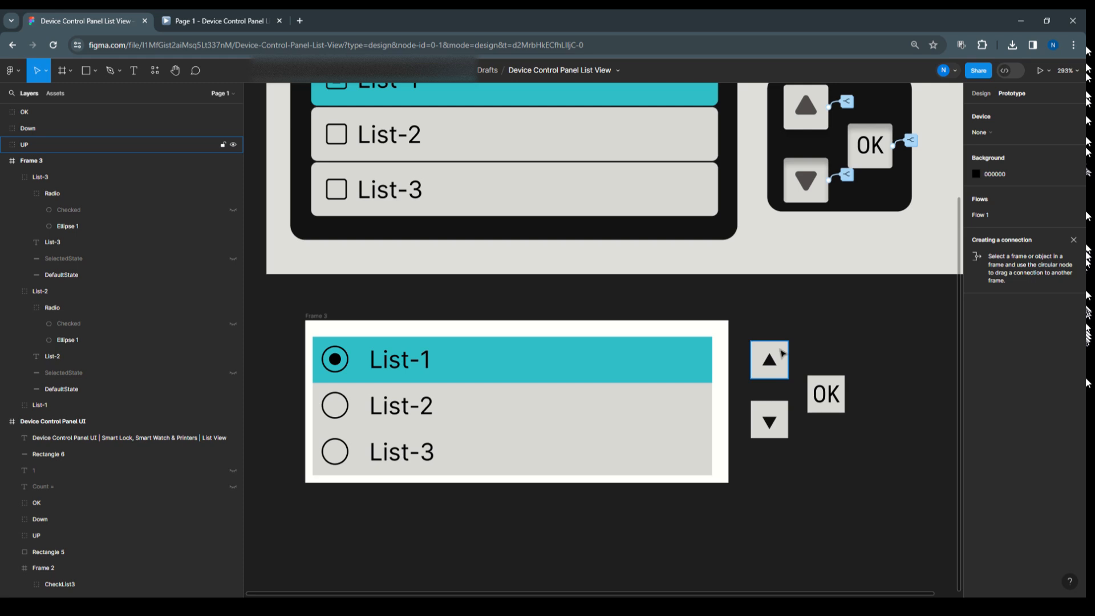
Step: Widen Frame 3 to about 379 px so that its area covers the three buttons
left_click(336, 319)
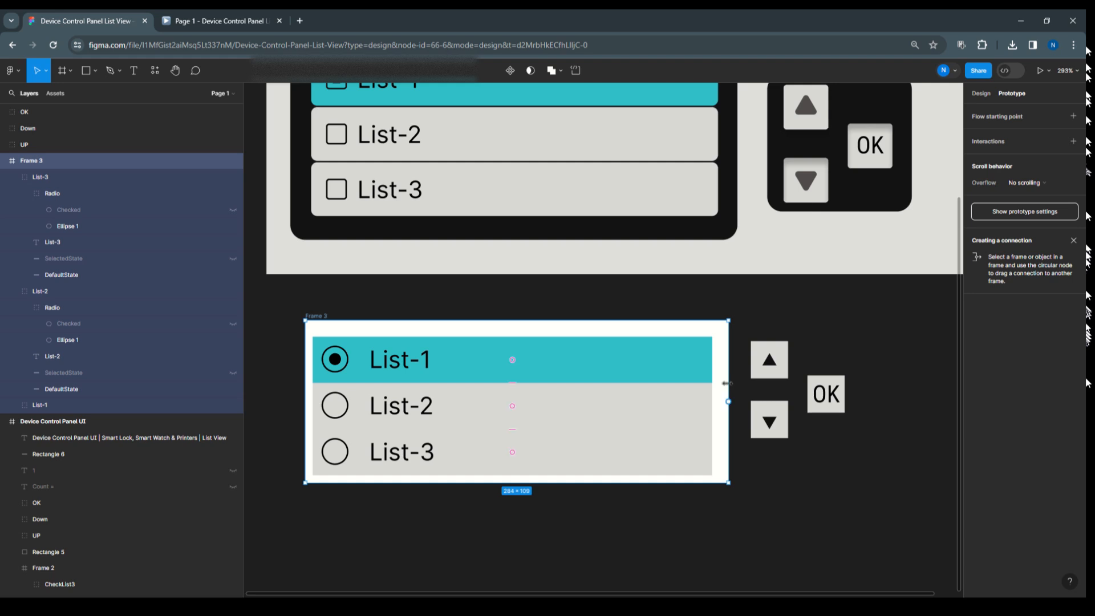
left_click_drag(727, 383, 869, 381)
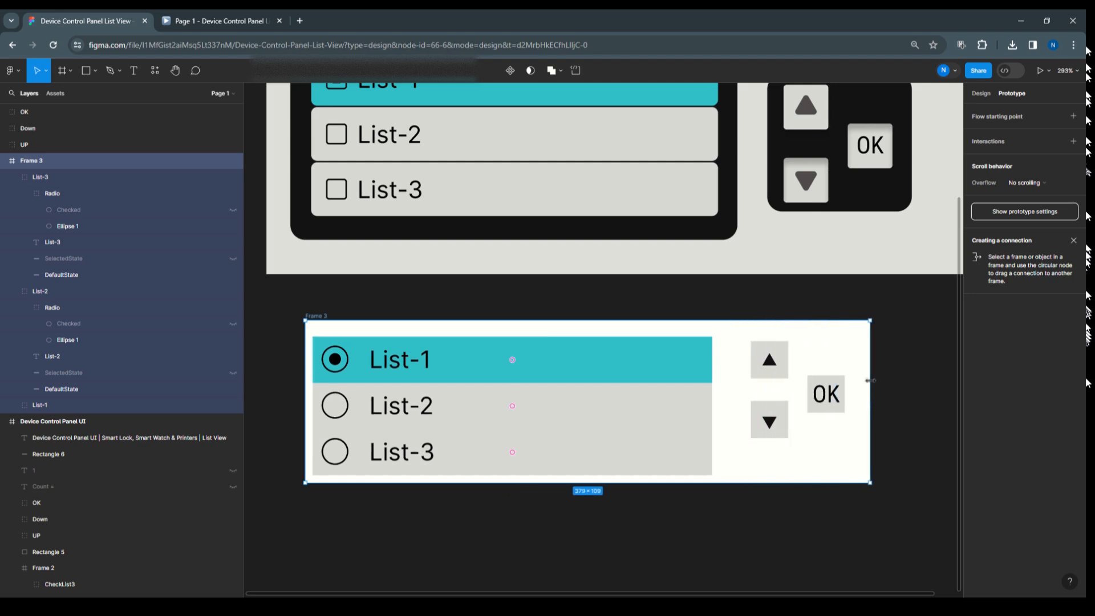
Step: Dismiss the connection hint in the UP button's prototype options and show the page's prototype settings
left_click(782, 353)
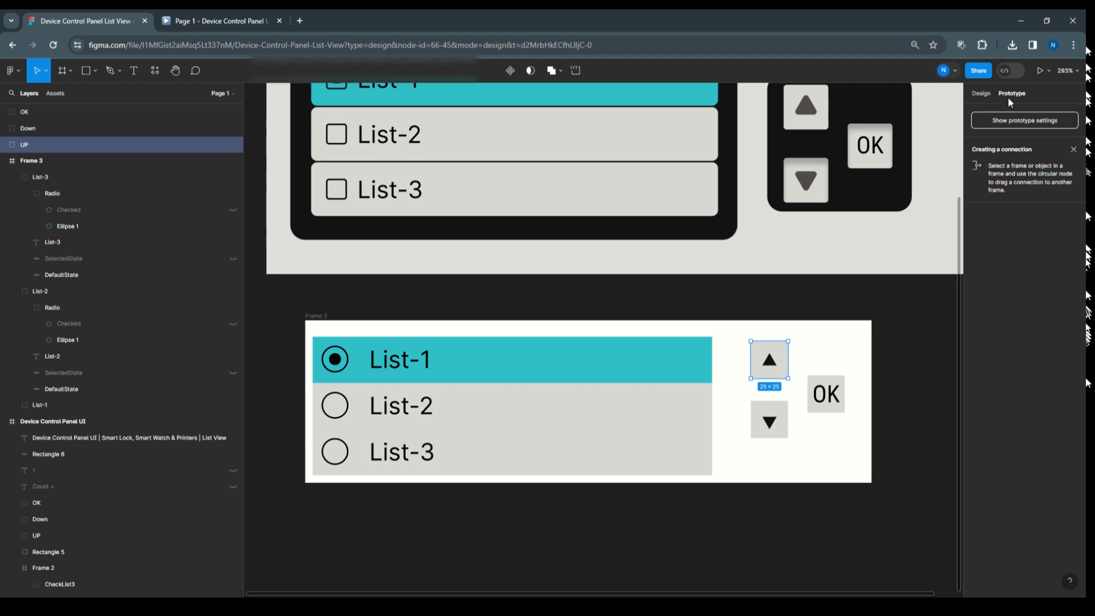
left_click(1071, 148)
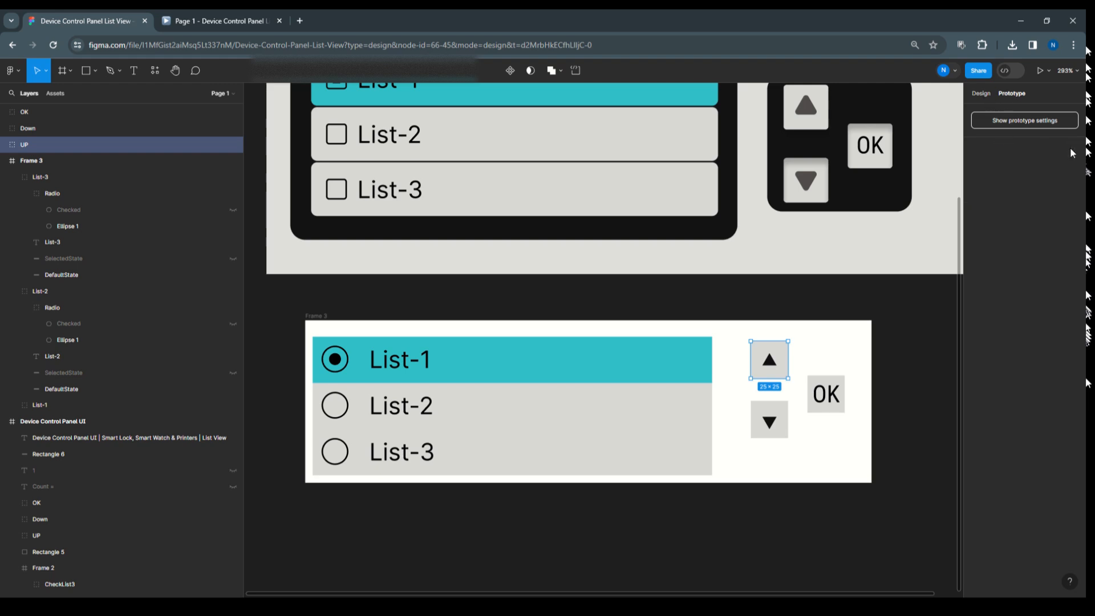
left_click(1030, 125)
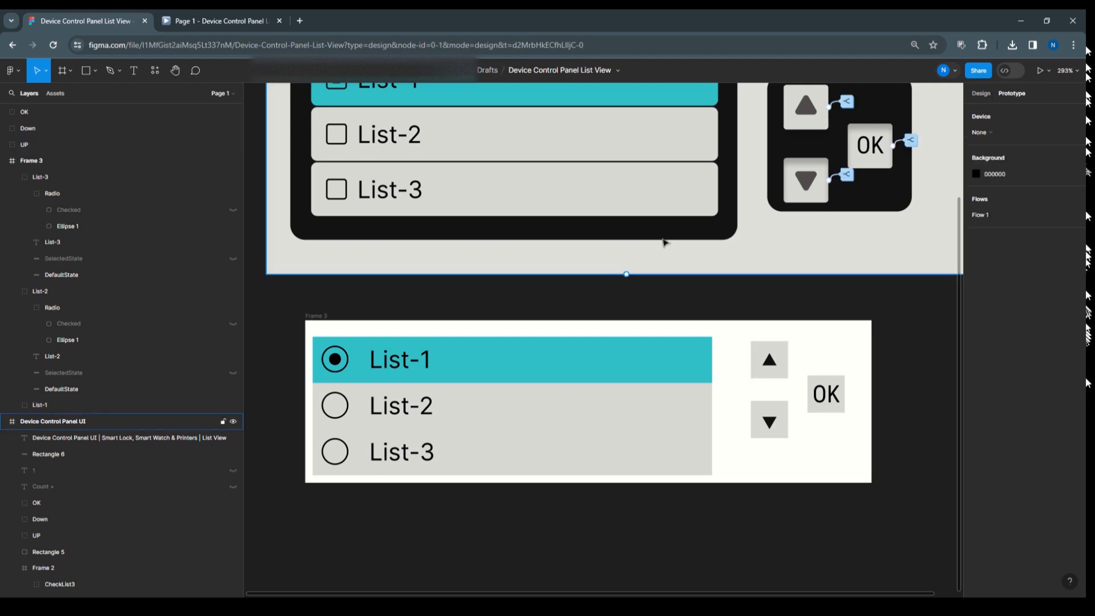
Step: Move the UP and Down groups into Frame 3 in the layer hierarchy
scroll(472, 242, "down", 3)
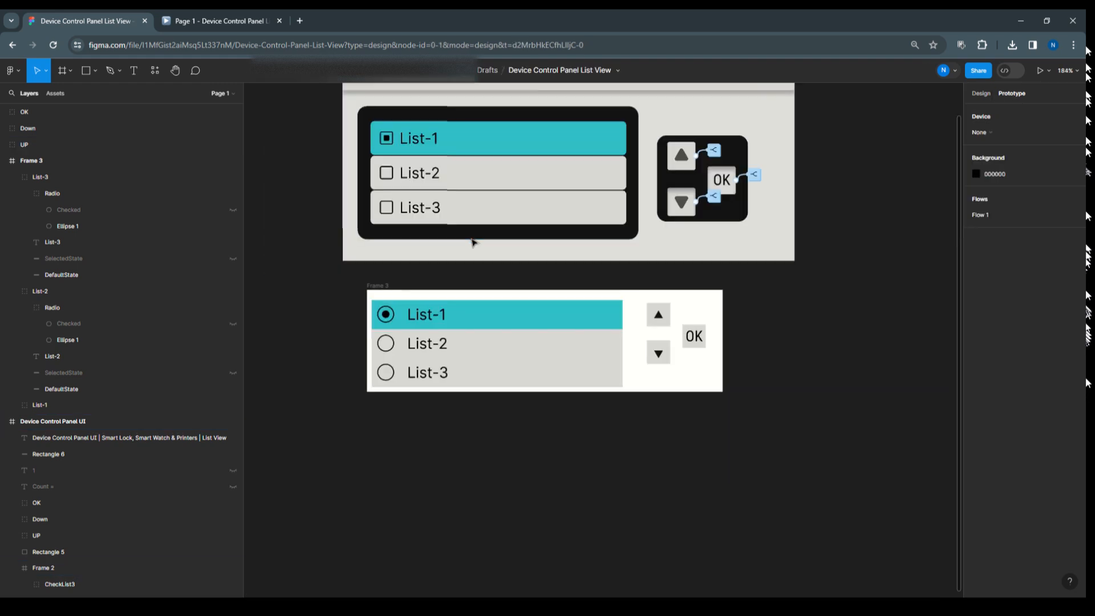
left_click(659, 317)
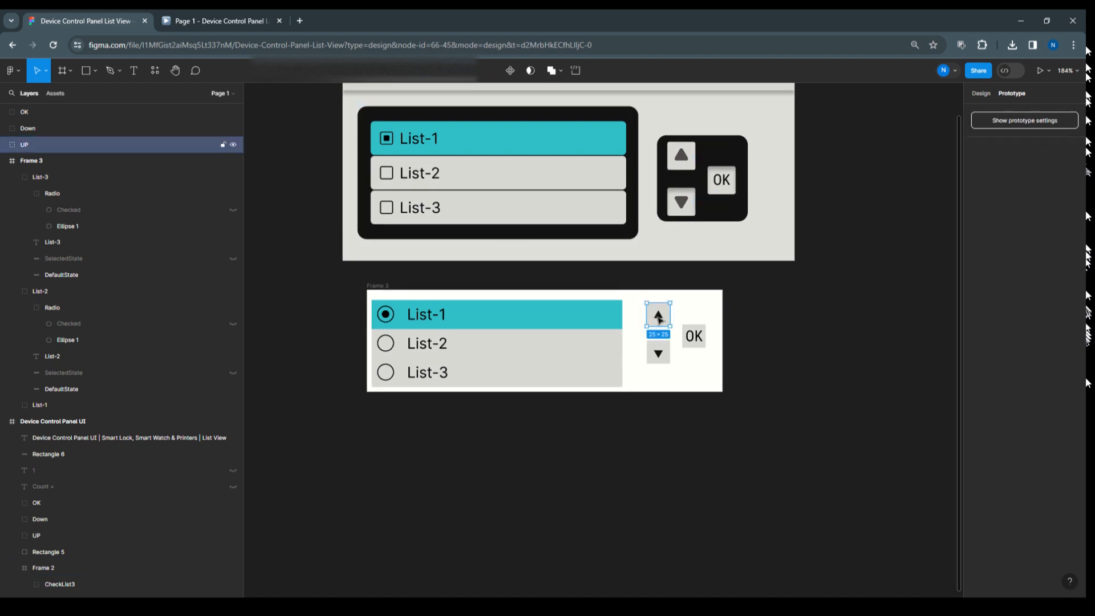
left_click(32, 125, "shift")
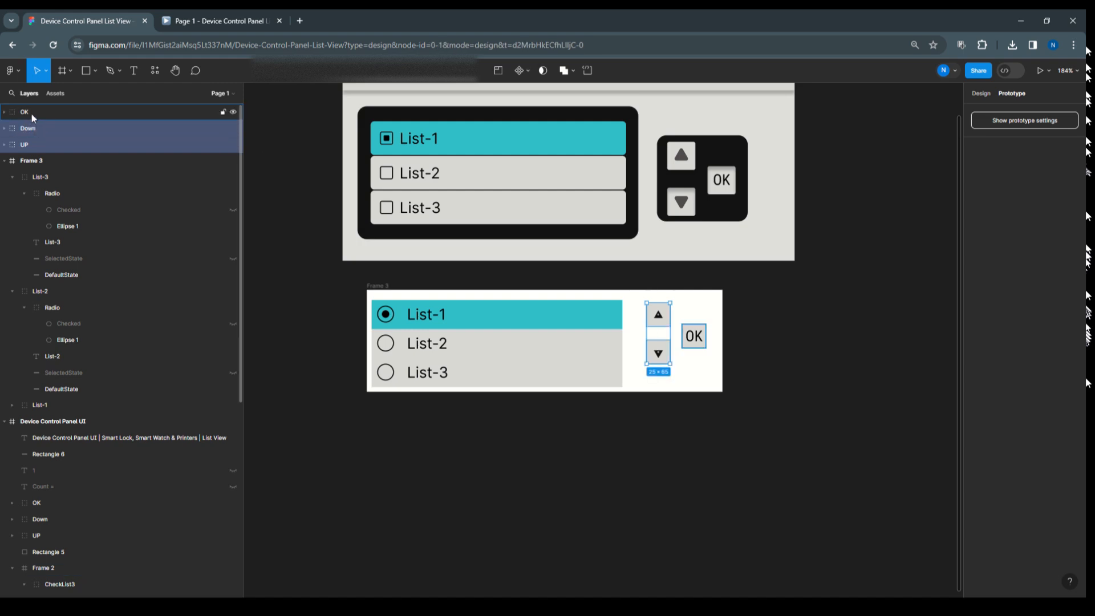
left_click(31, 111, "shift")
left_click_drag(45, 112, 63, 164)
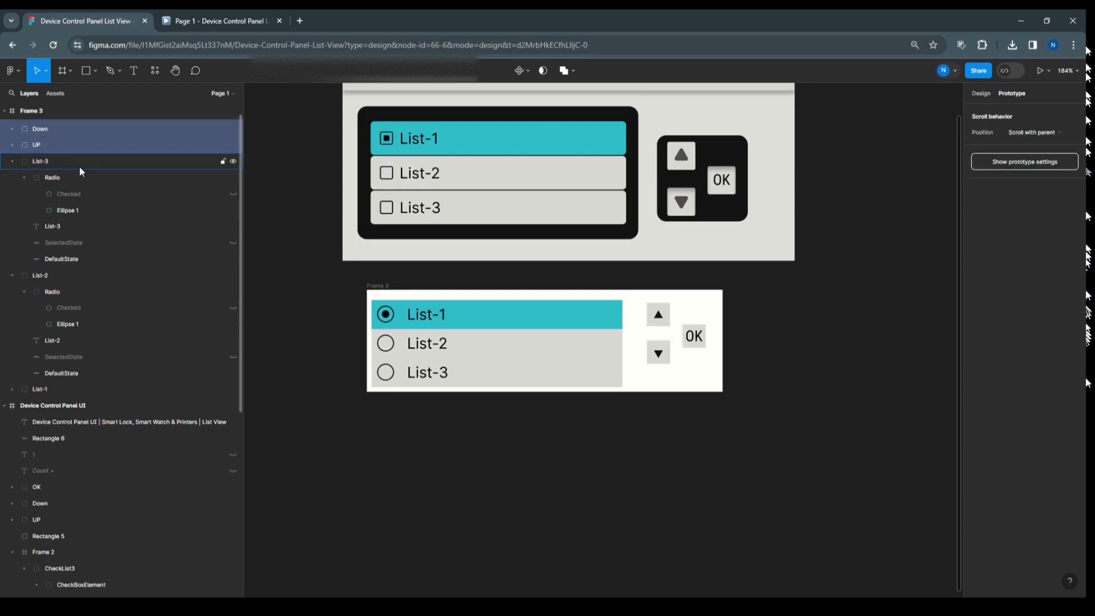
Step: Add an on-click interaction with a Conditional action to the UP button in Frame 3
left_click(669, 314)
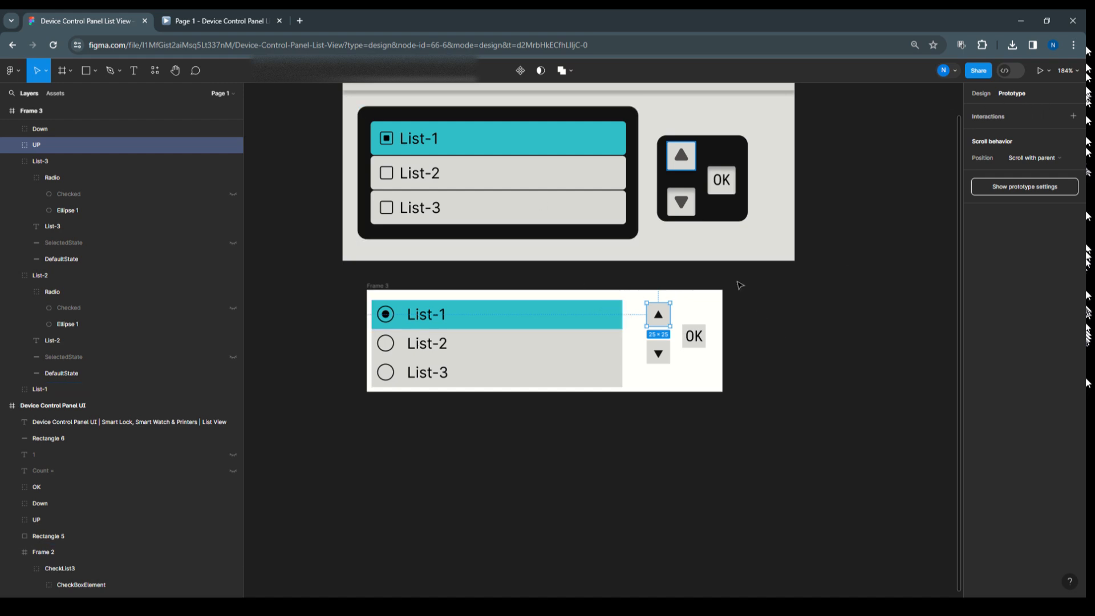
scroll(740, 285, "up", 2)
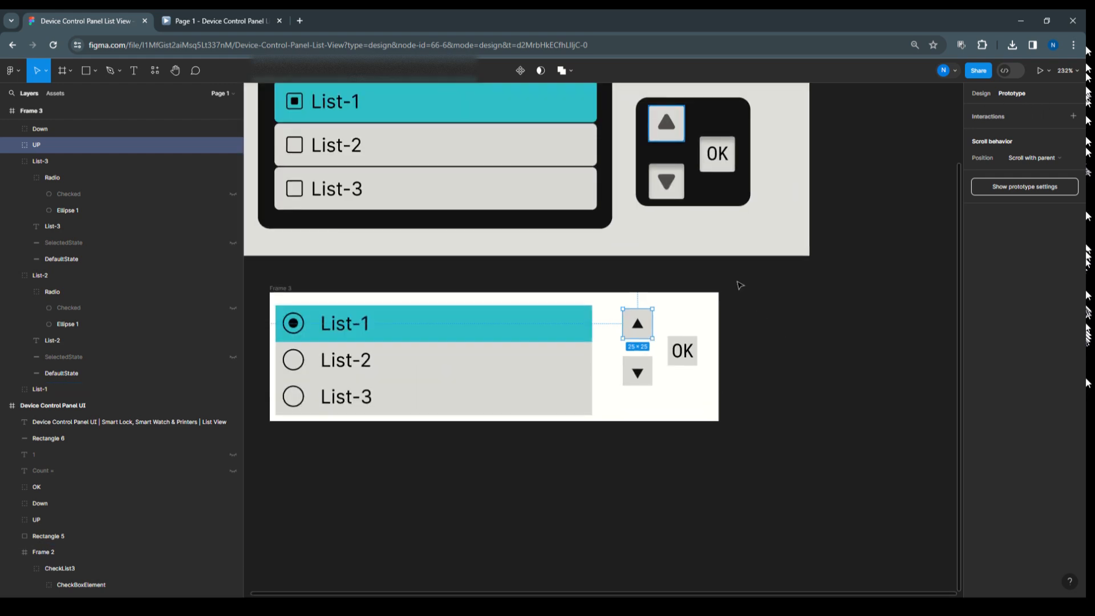
left_click(986, 119)
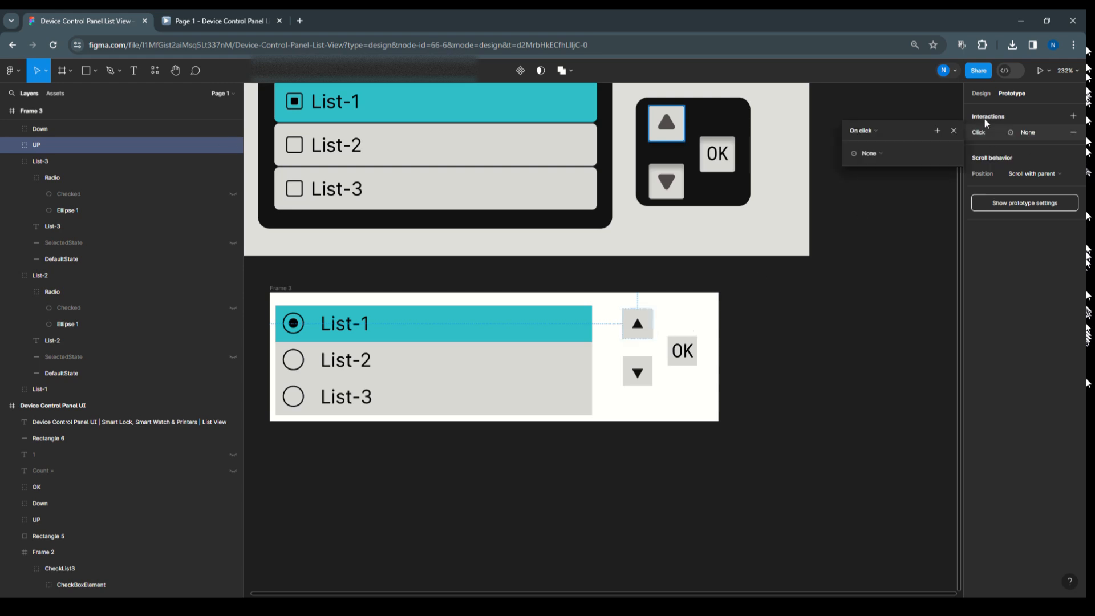
left_click(881, 155)
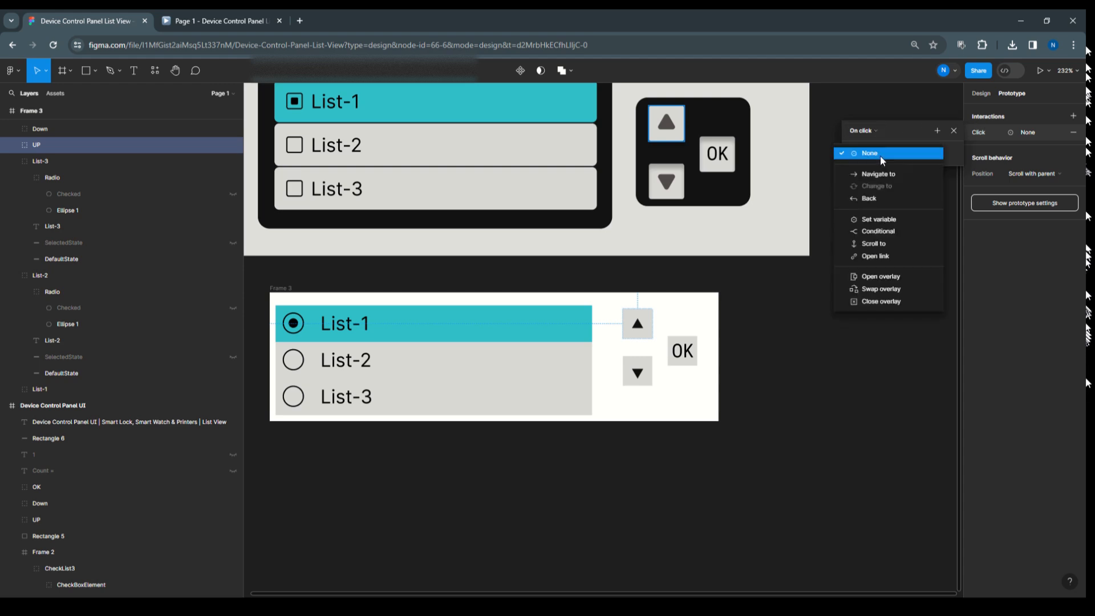
left_click(887, 233)
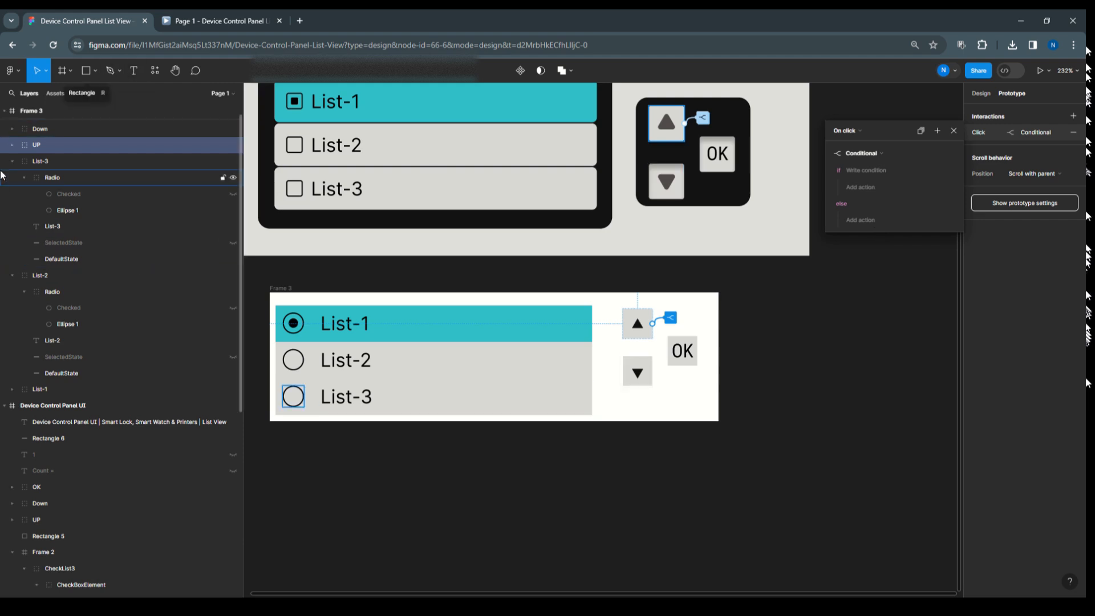
Step: Add a text reading "01" inside Frame 3 and place it between the List-1 row and the UP button
scroll(31, 174, "up", 1)
left_click(29, 113)
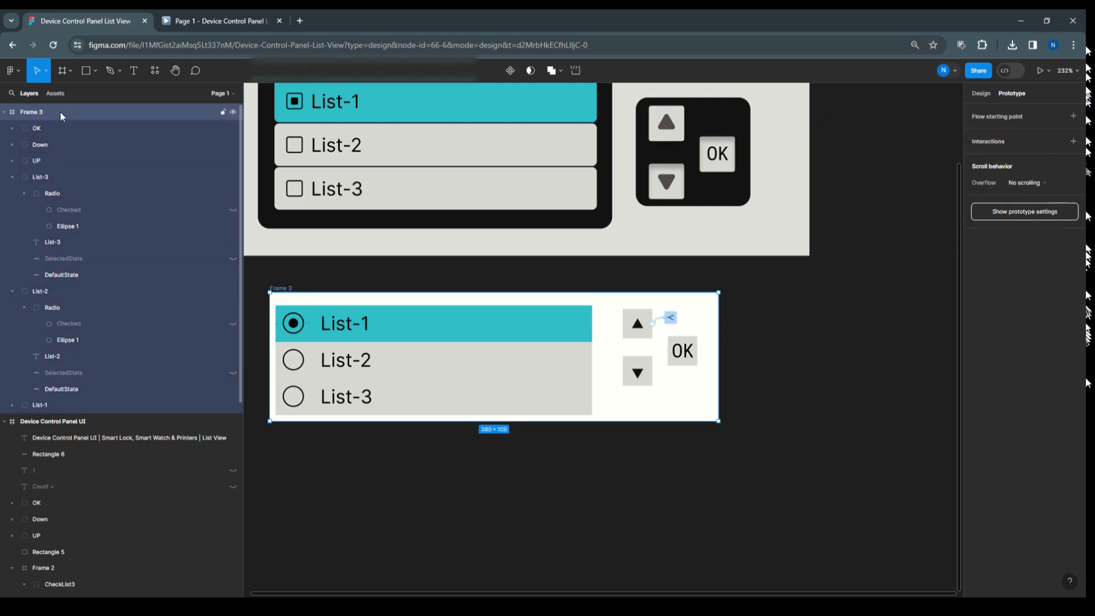
left_click(134, 72)
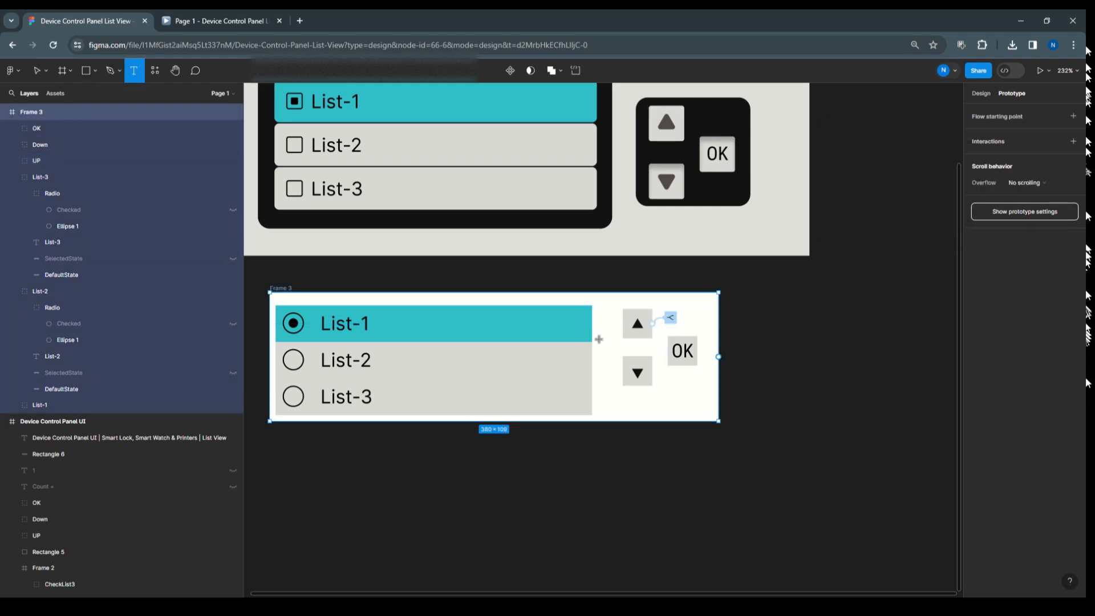
left_click(614, 409)
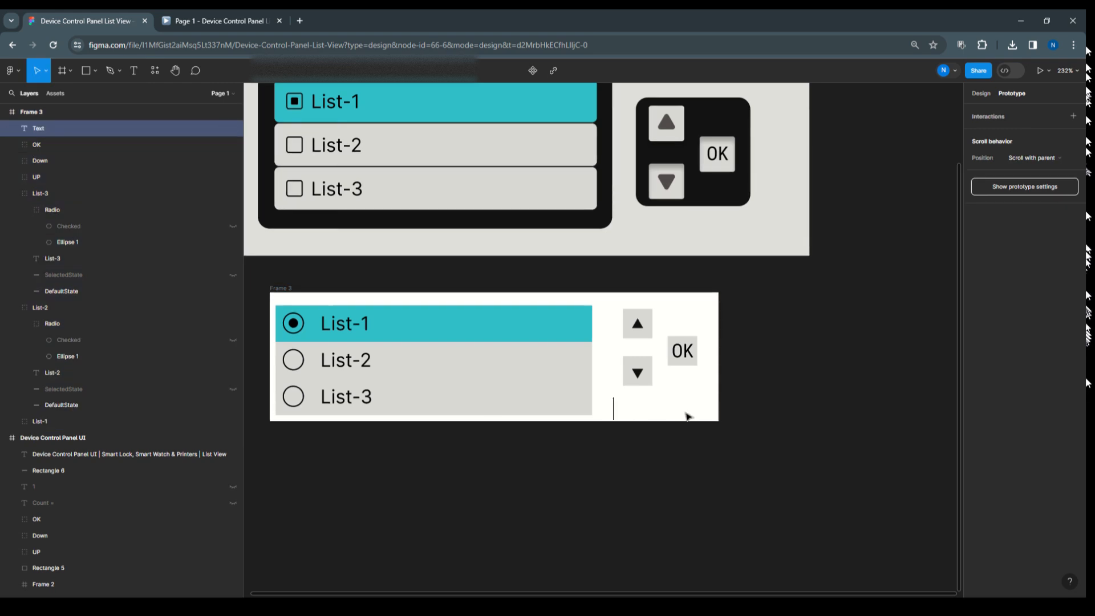
type("01")
key("Escape")
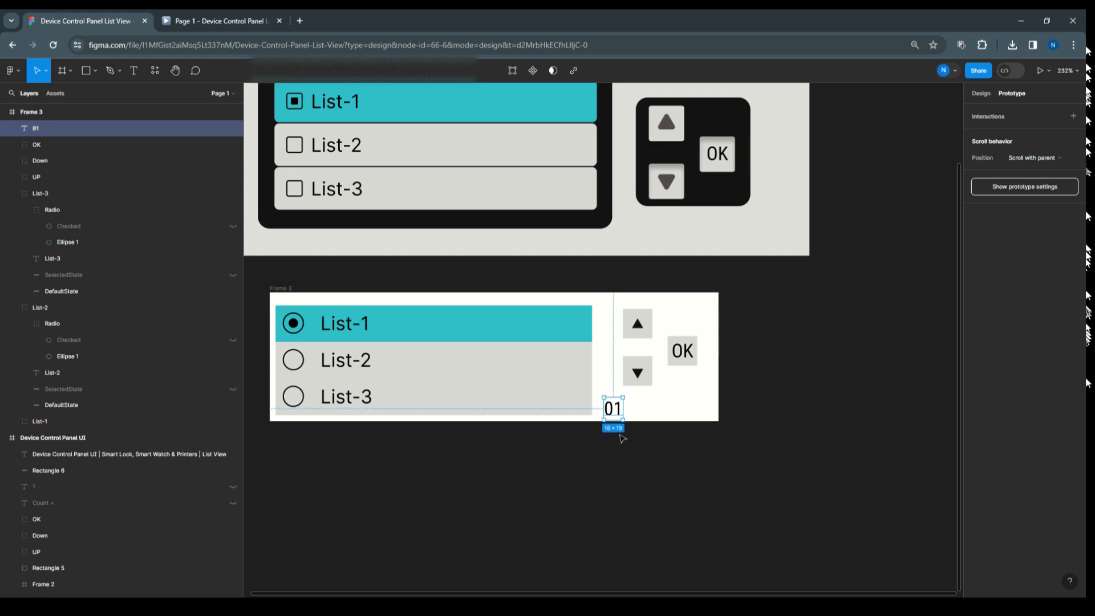
left_click_drag(612, 408, 609, 320)
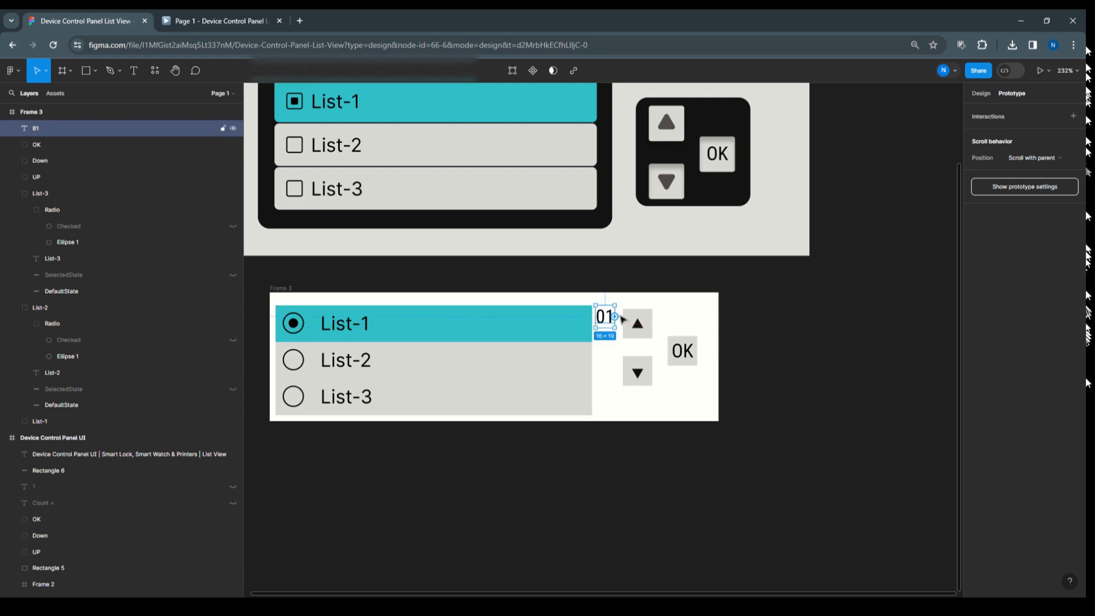
Step: Widen Frame 3 to about 441 px by extending its right edge
left_click(706, 299)
left_click(273, 289)
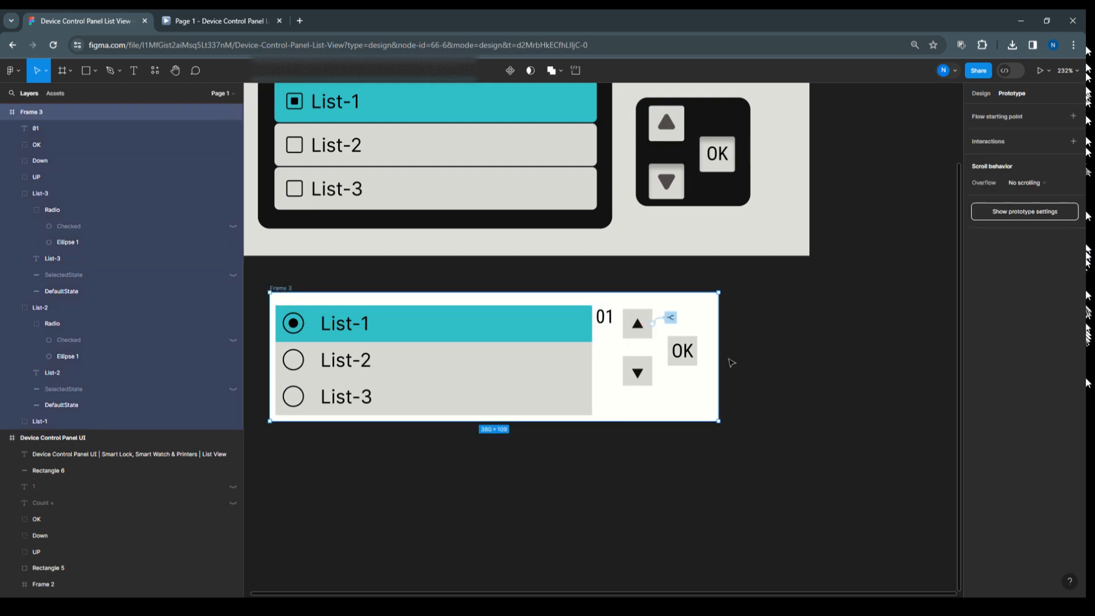
left_click_drag(719, 339, 790, 338)
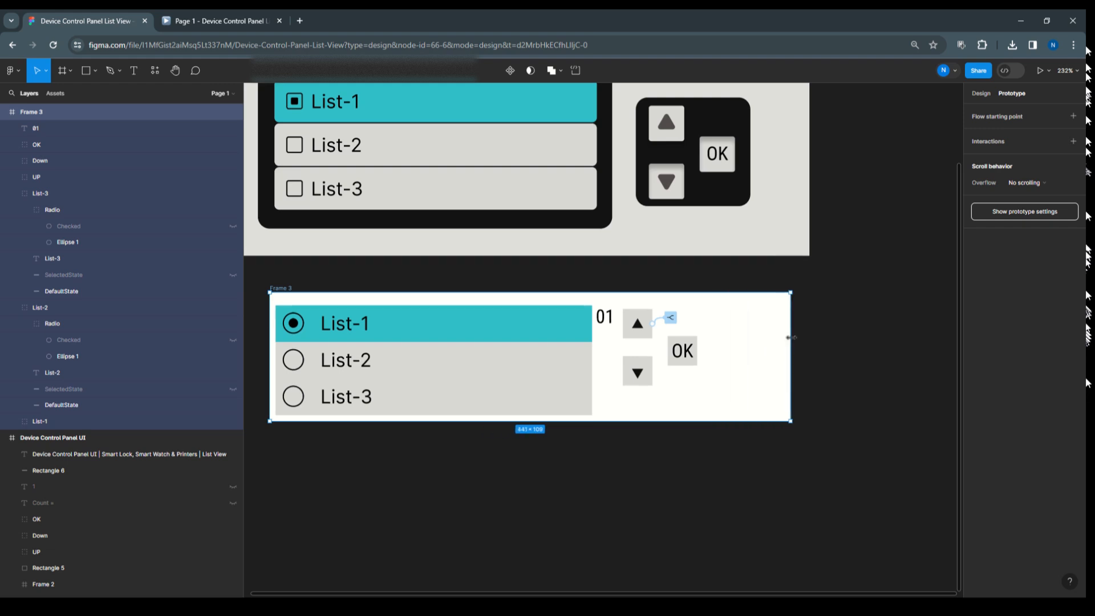
Step: Move the UP, Down and OK buttons together away from the 01 text, rightward and slightly down, with UP at about X 333, Y 26
left_click(617, 310)
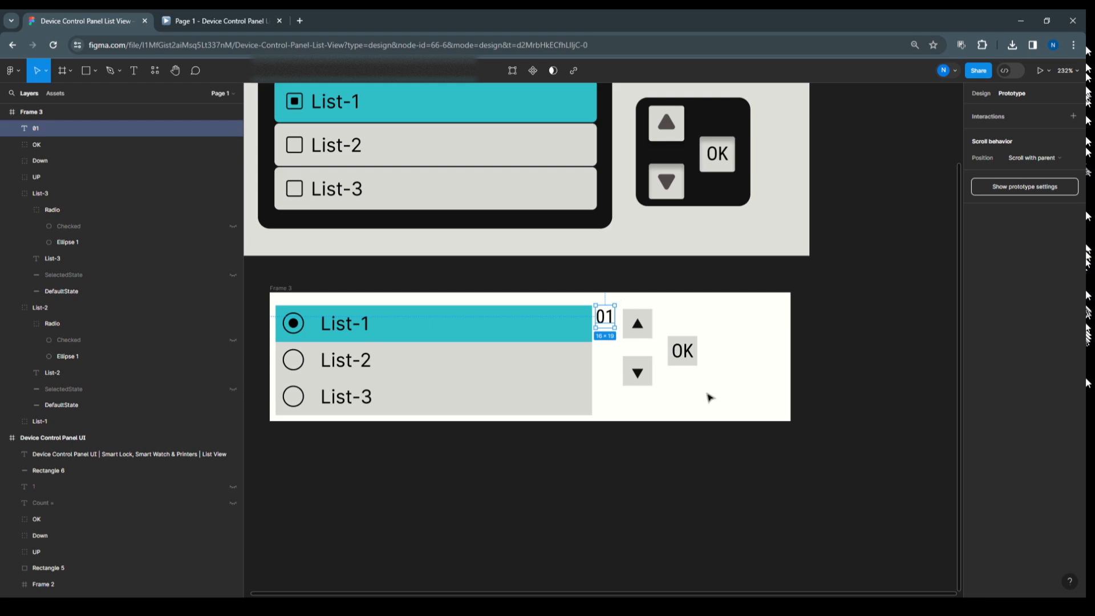
left_click_drag(702, 402, 622, 311)
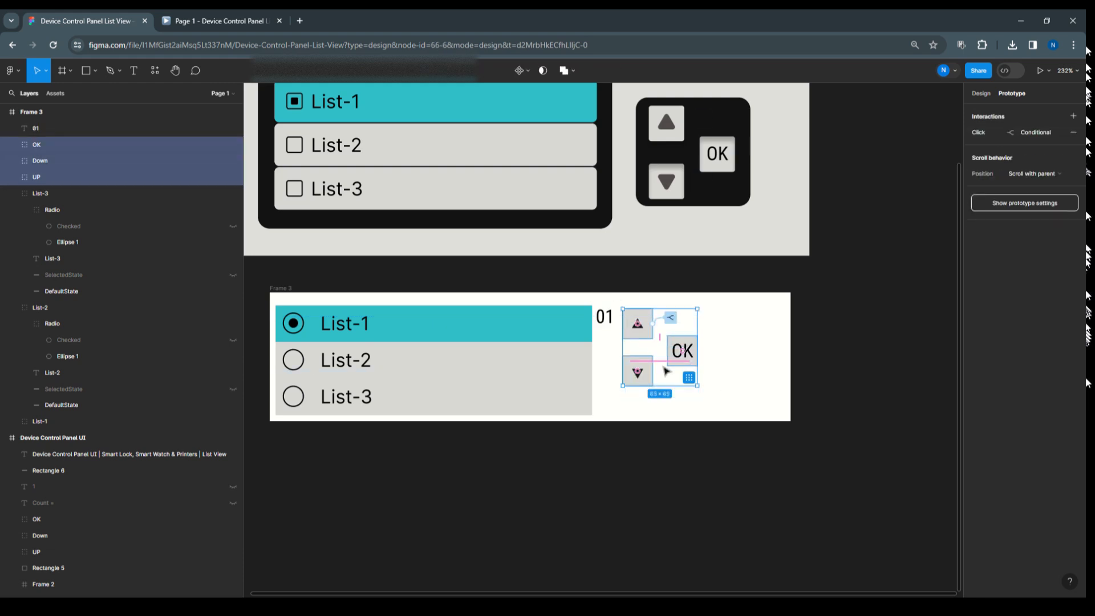
key("Right")
key("Right")
key("Right")
key("Right")
key("Right")
key("Right")
key("Right")
key("Right")
key("Right")
key("Right")
key("Right")
key("Right")
key("Right")
key("Right")
key("Right")
key("Right")
key("Right")
key("Right")
key("Right")
key("Right")
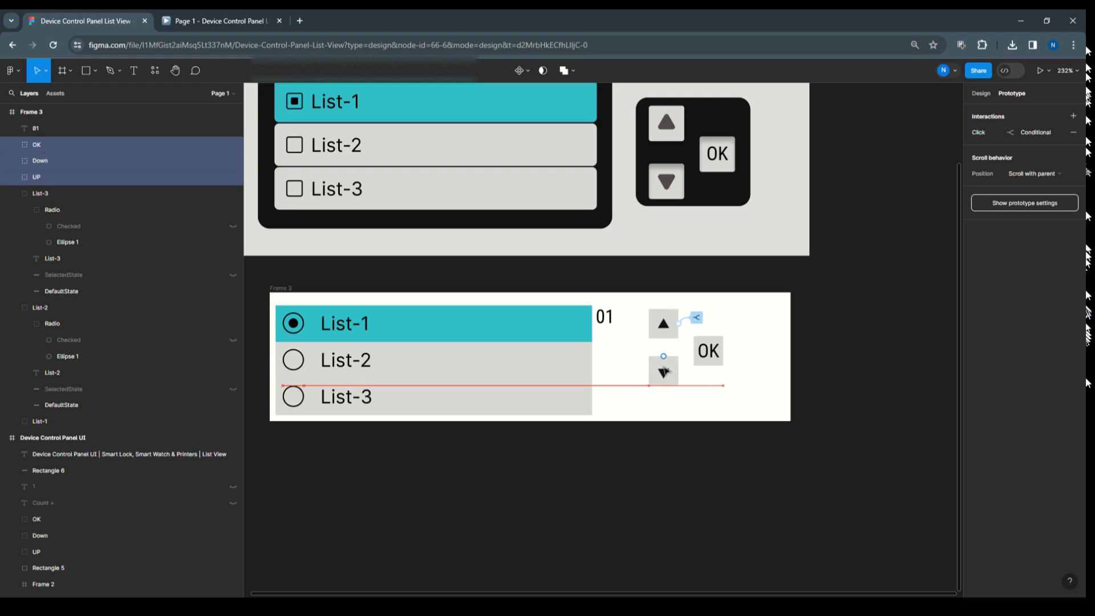
key("Down")
key("Down")
key("Down")
key("Down")
key("Down")
key("Down")
key("Down")
key("Down")
key("Down")
key("Down")
key("Down")
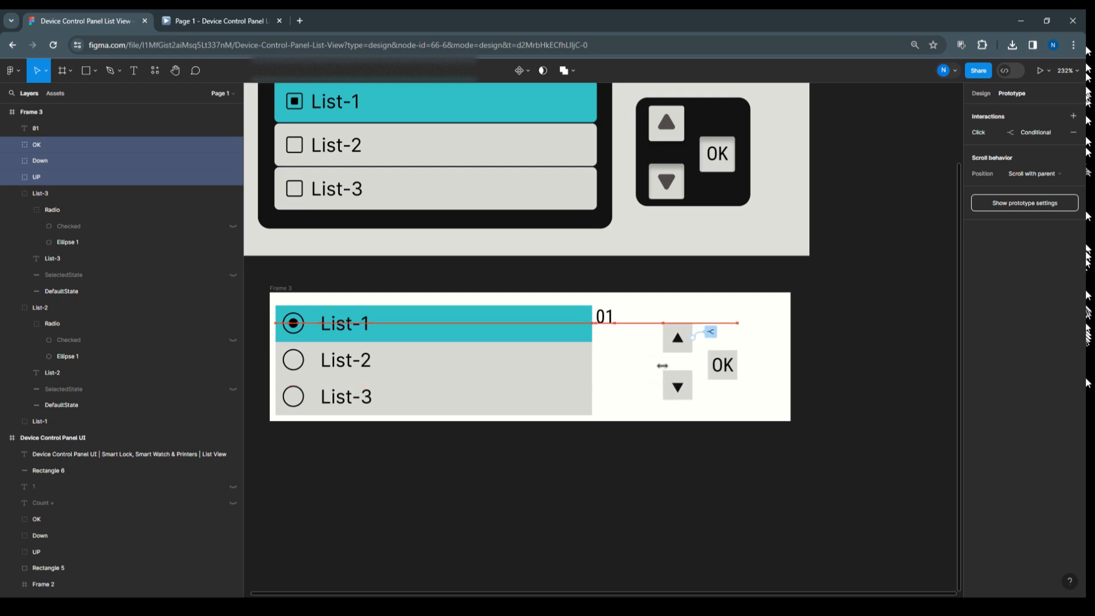
left_click(777, 334)
Step: Bind the content of the 01 text in Frame 3 to the Count variable
left_click(676, 336)
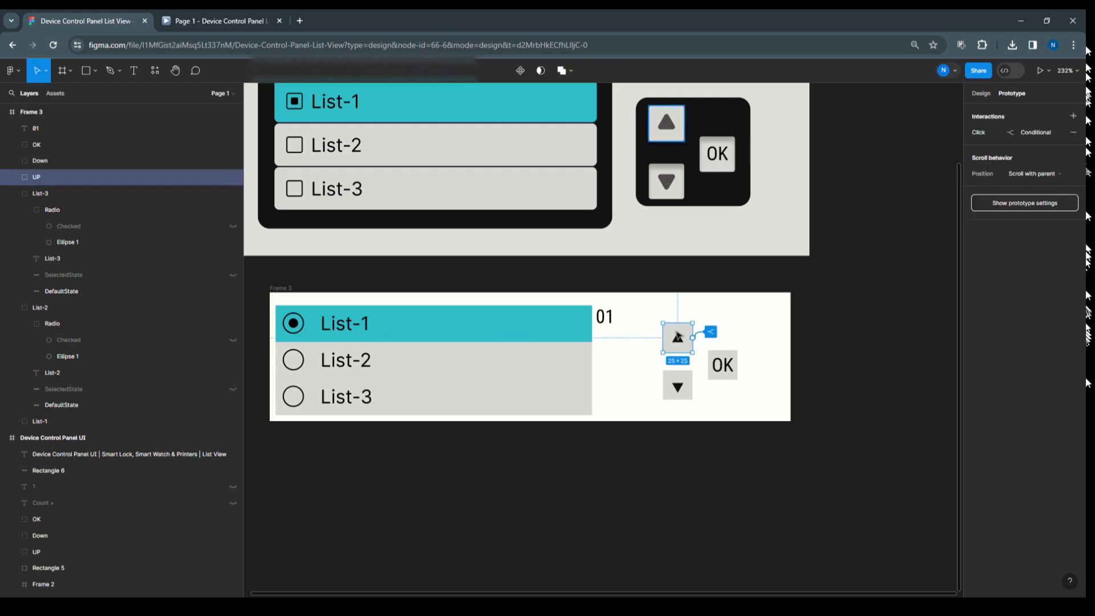
left_click(978, 133)
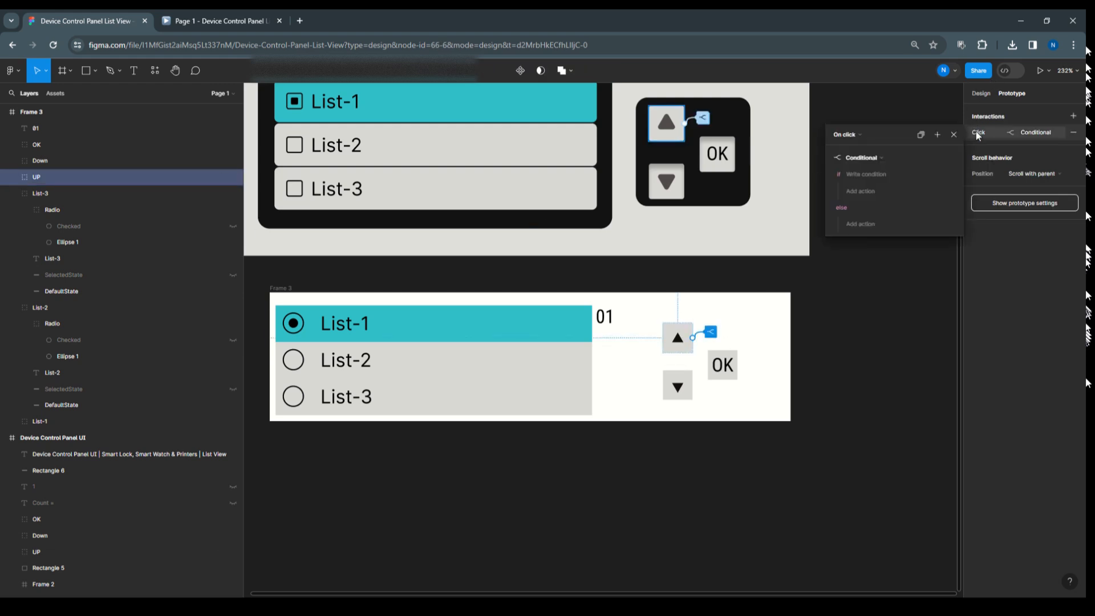
left_click(604, 317)
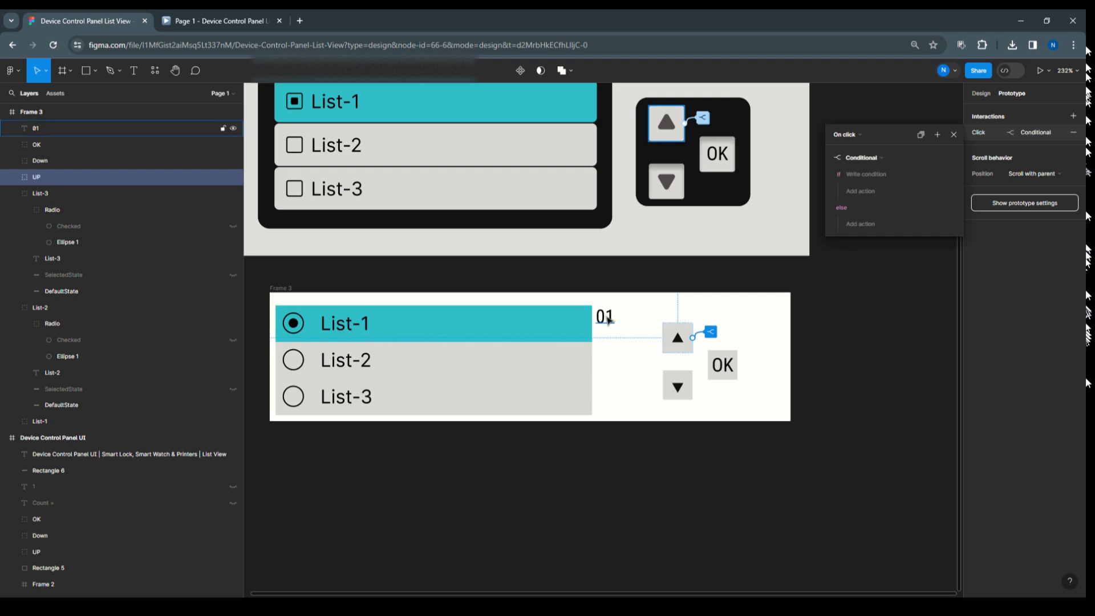
left_click(979, 94)
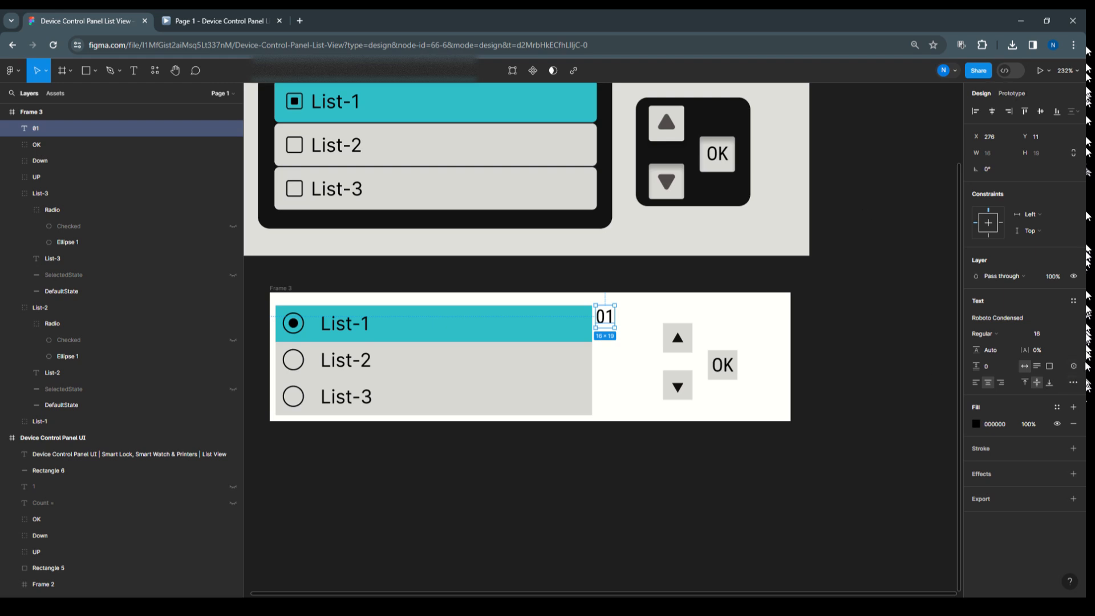
left_click(1073, 368)
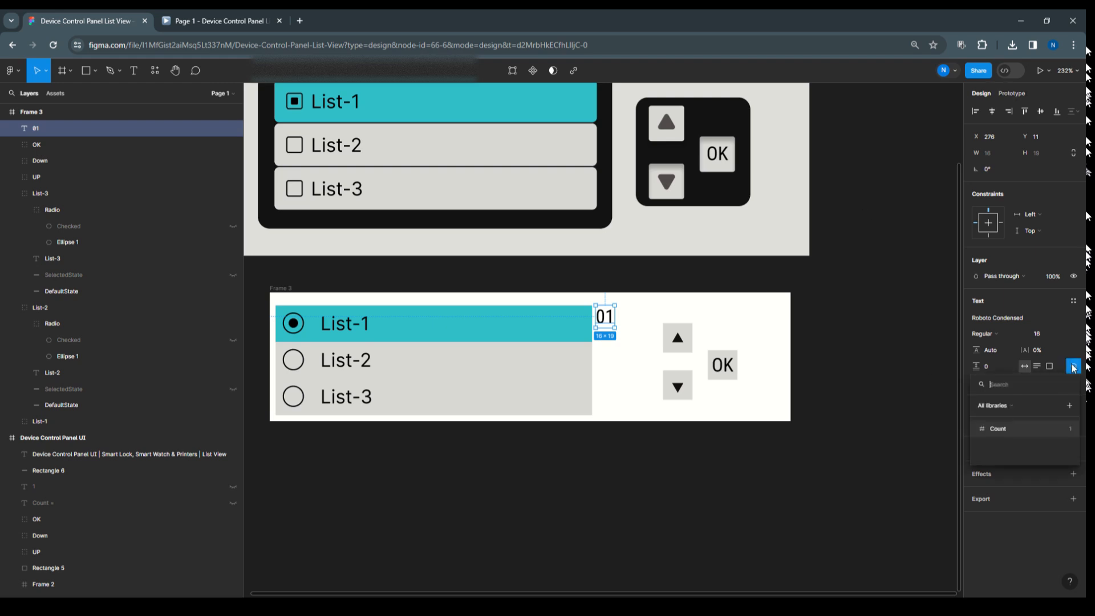
left_click(998, 429)
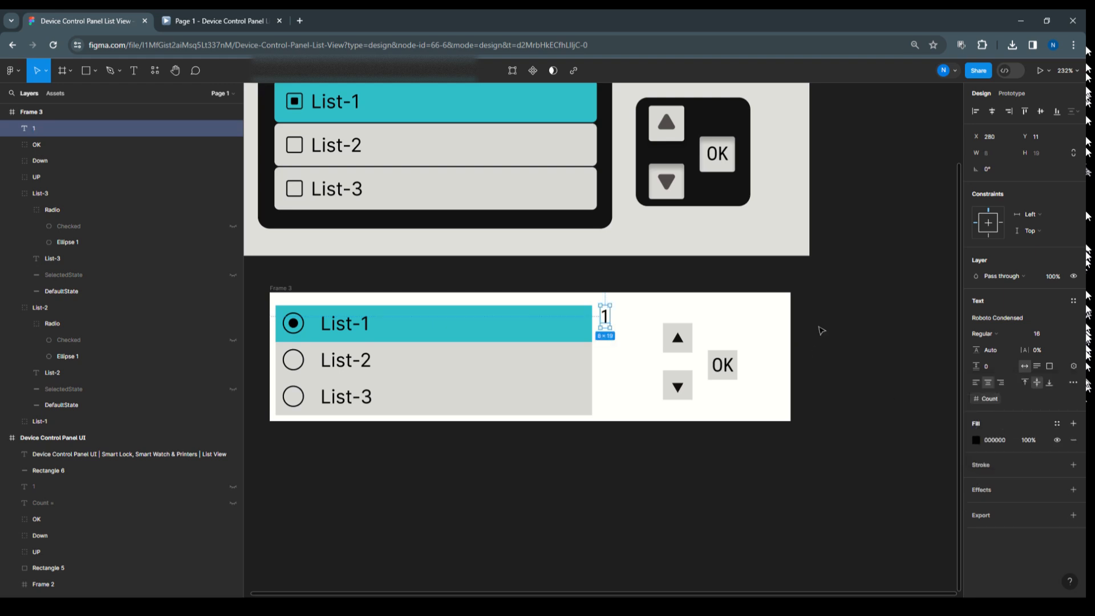
Step: Review the ListView collection's local variables and their values
left_click(868, 202)
left_click(1000, 160)
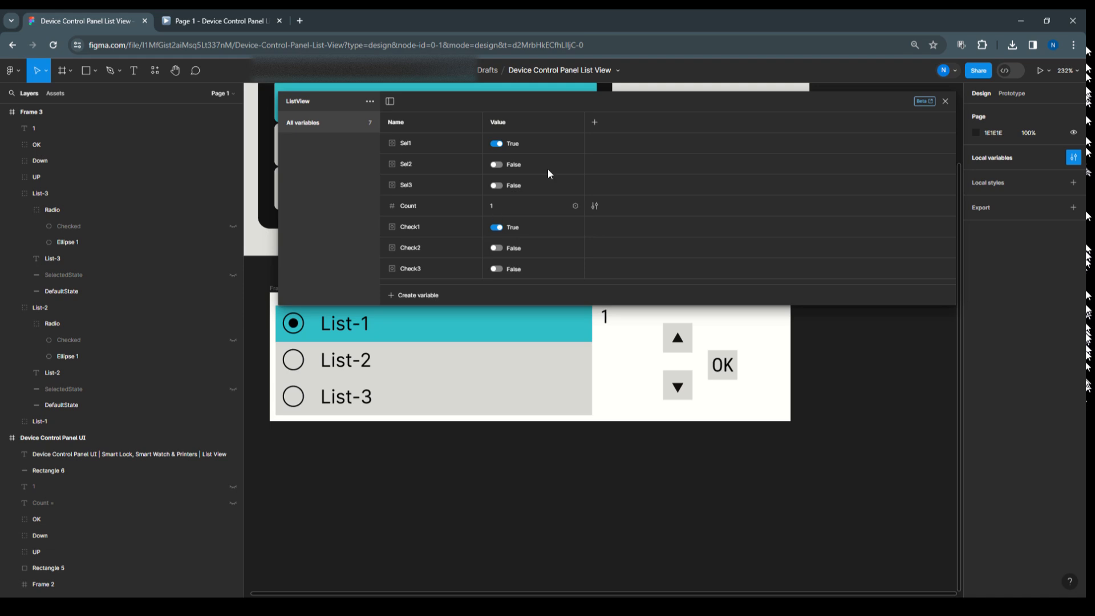
left_click(945, 101)
Step: Set the condition of the UP button's on-click Conditional action to Count == 2
left_click(678, 341)
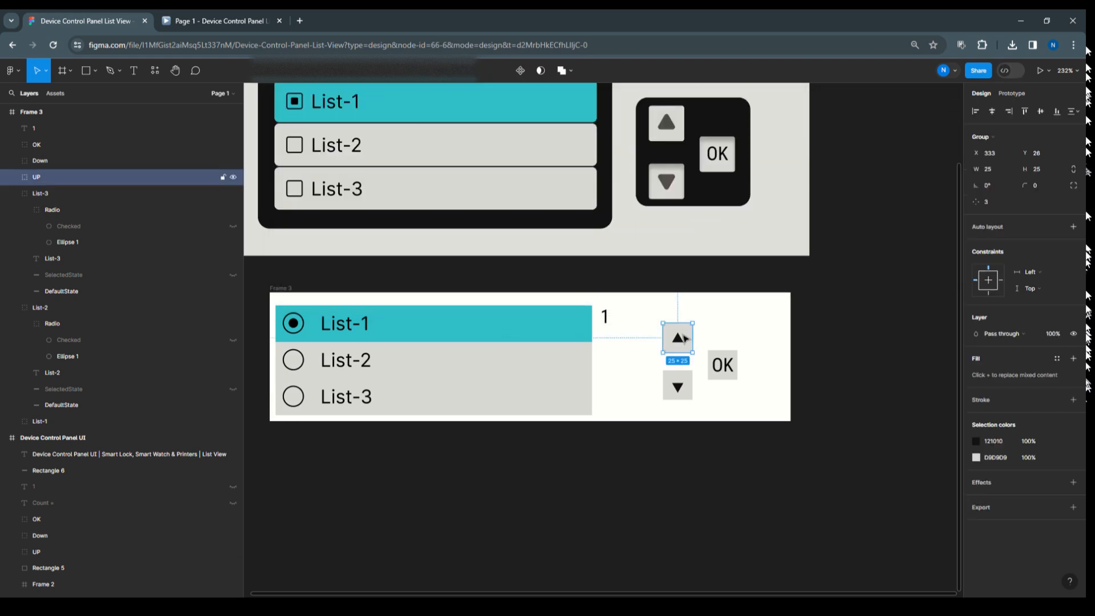
left_click(1016, 93)
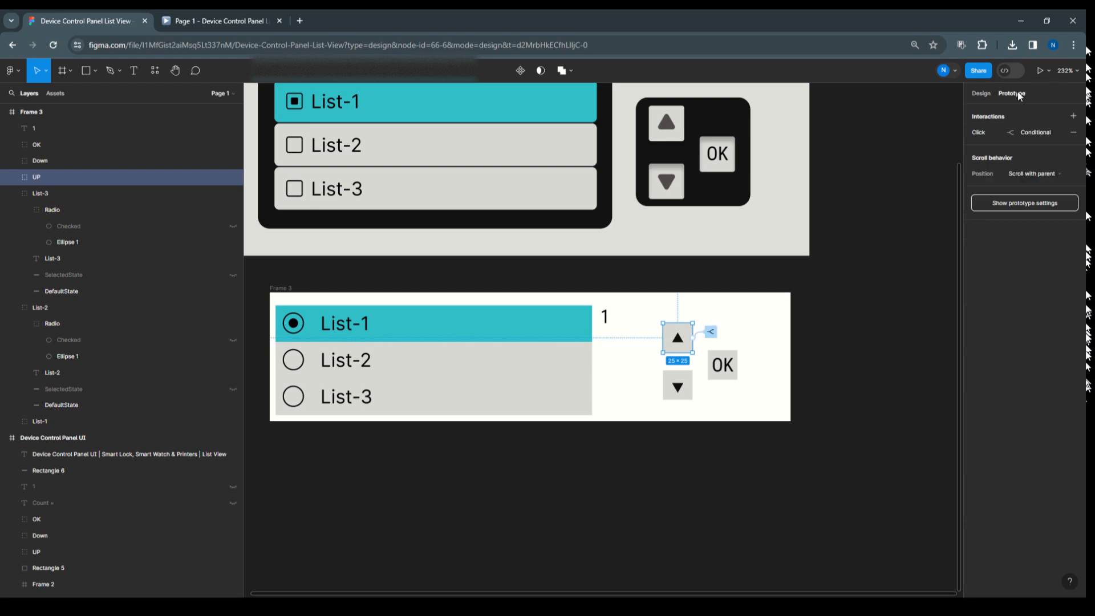
left_click(977, 132)
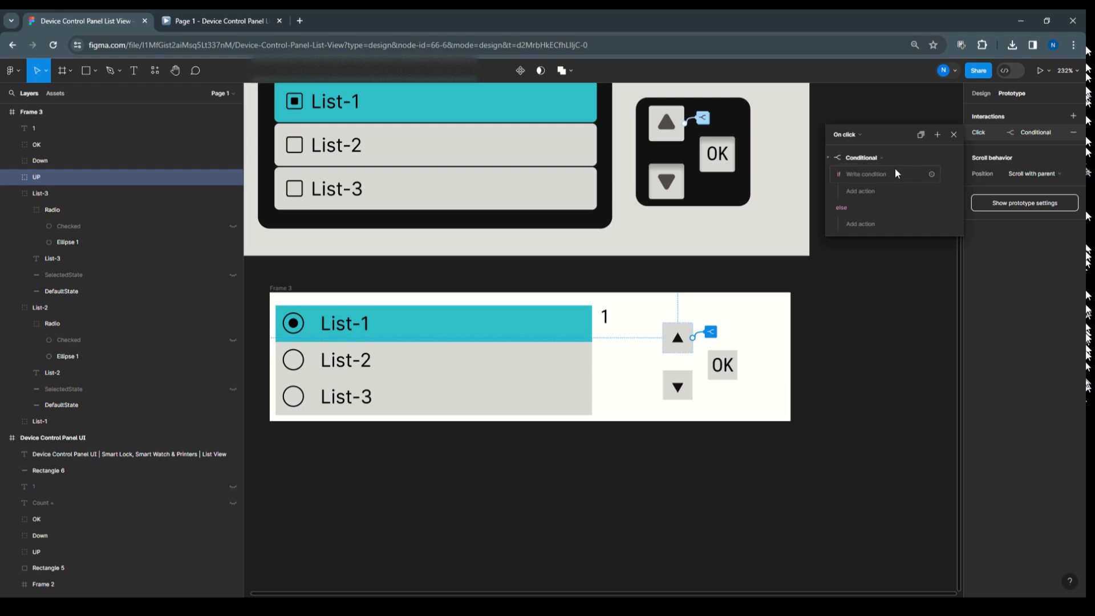
left_click(873, 175)
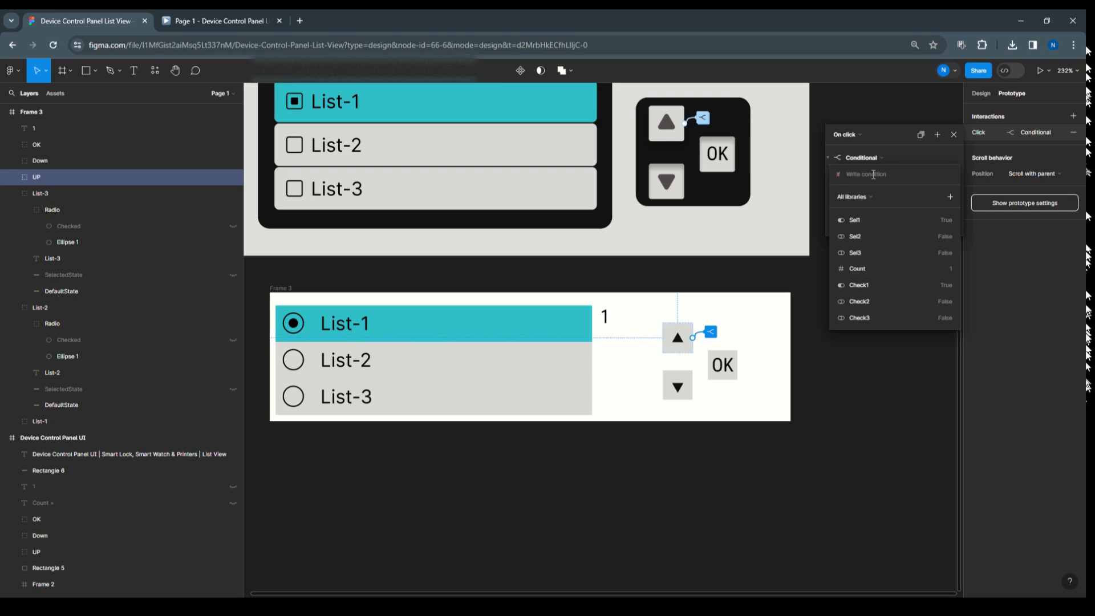
left_click(866, 269)
left_click(857, 220)
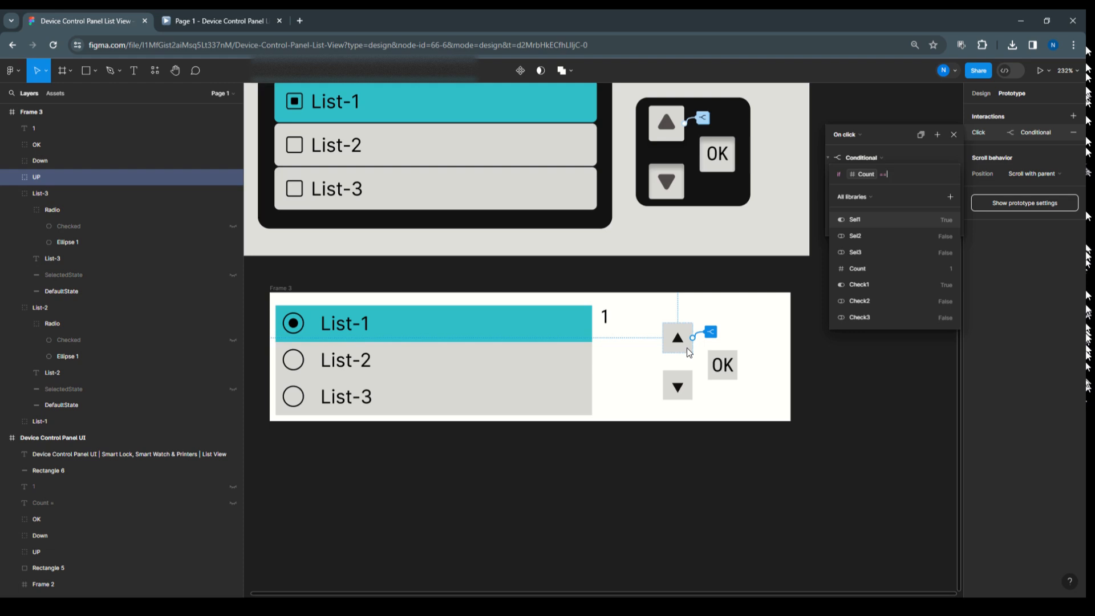
type("2")
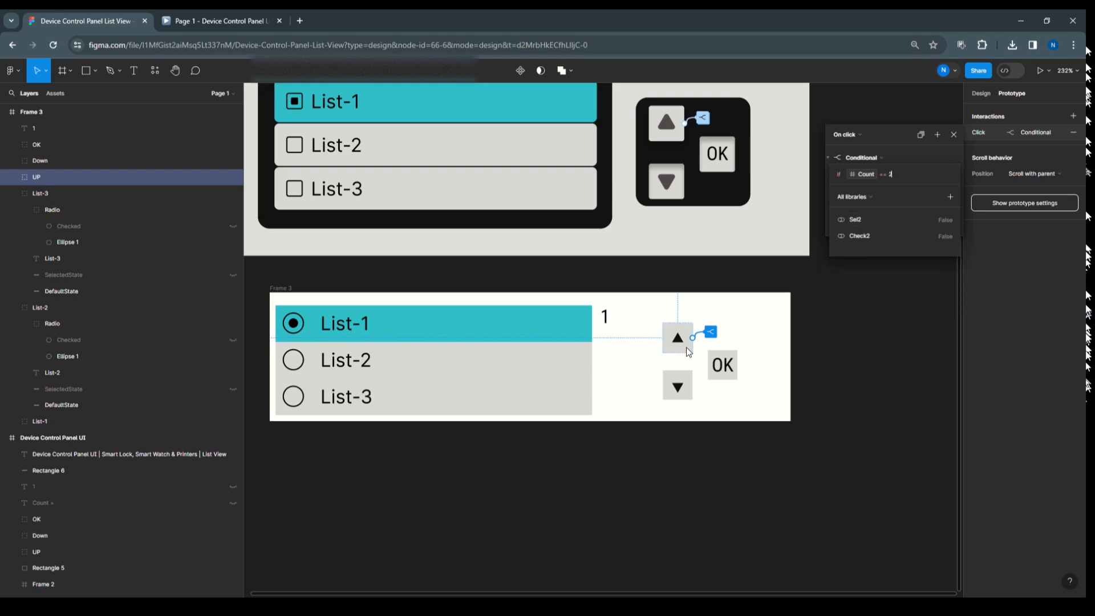
left_click(916, 155)
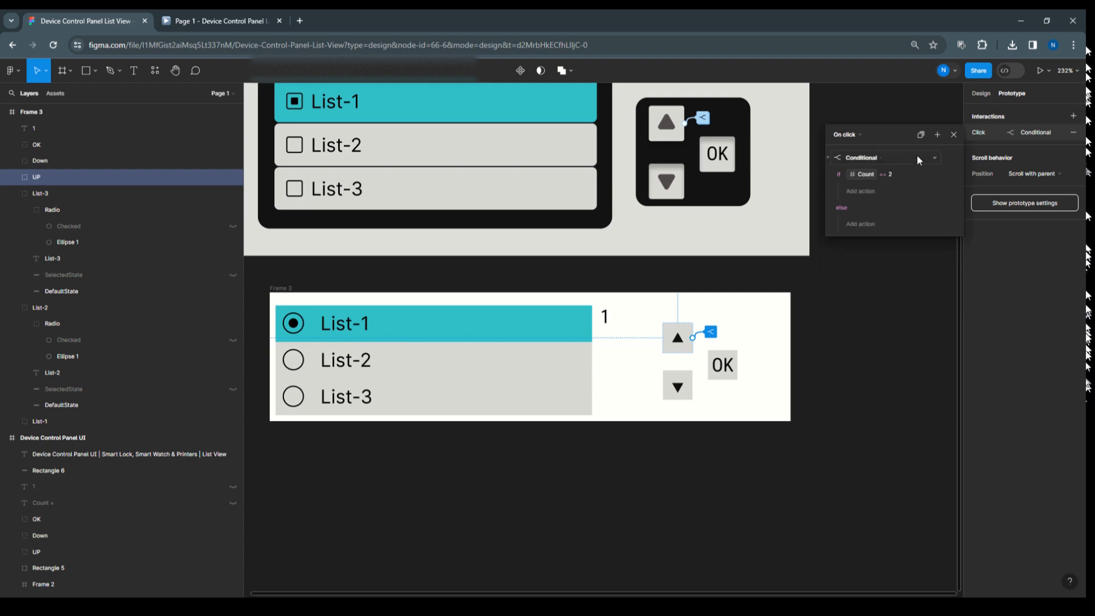
Step: Add a Set variable action under the UP button's Count == 2 condition that sets Count to Count - 1
left_click(860, 191)
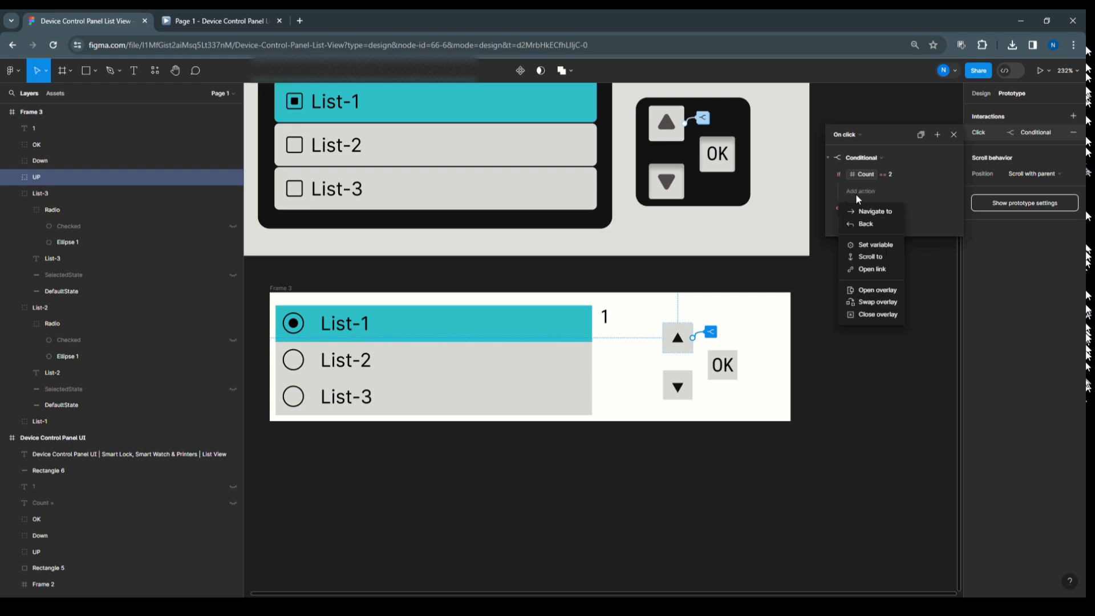
left_click(863, 243)
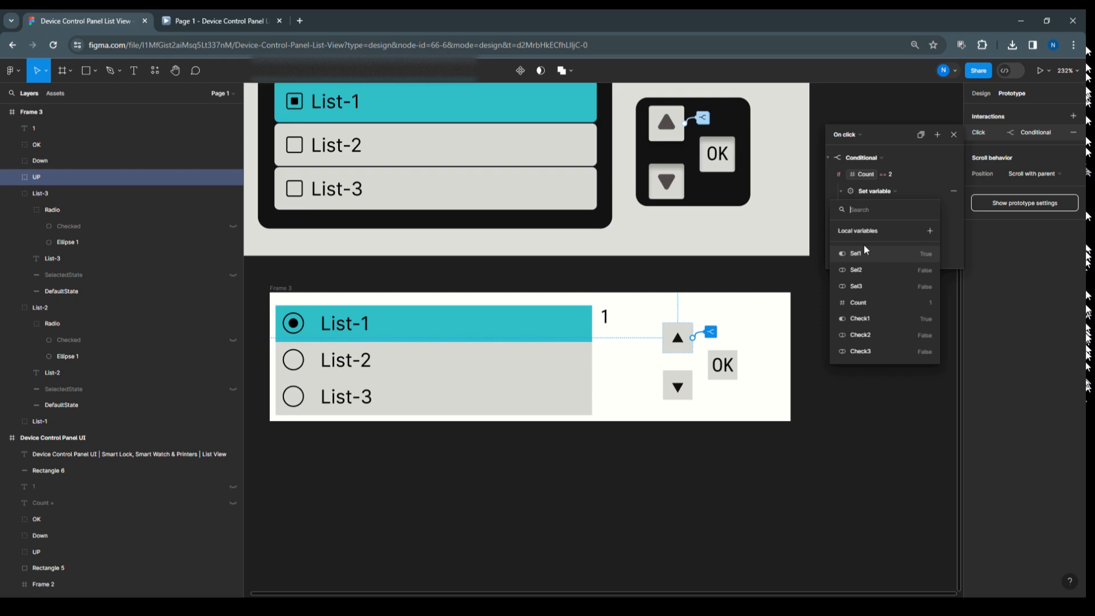
left_click(860, 301)
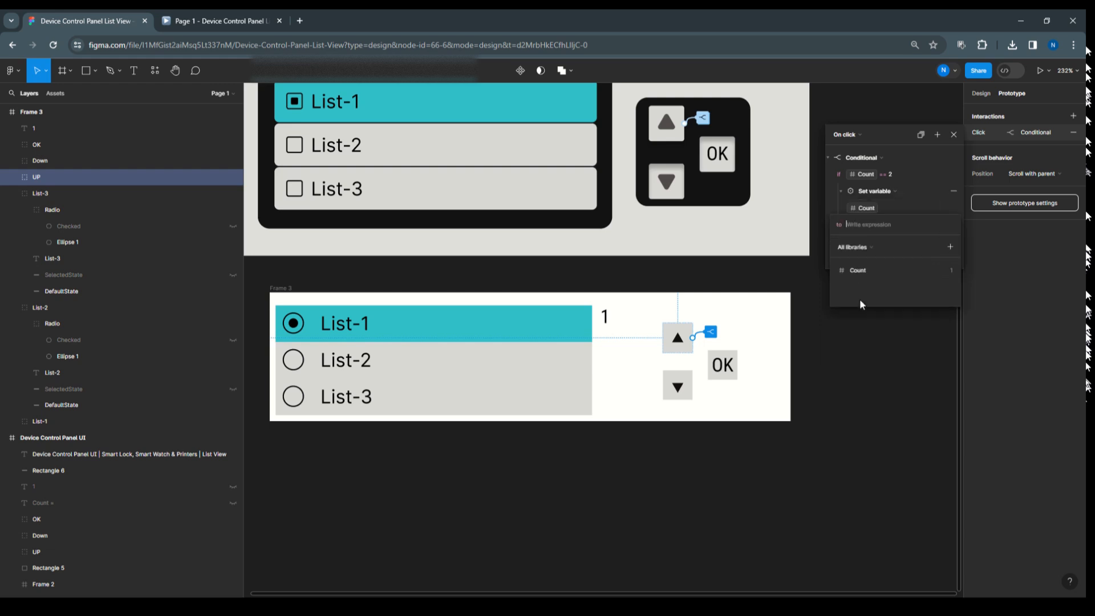
left_click(861, 269)
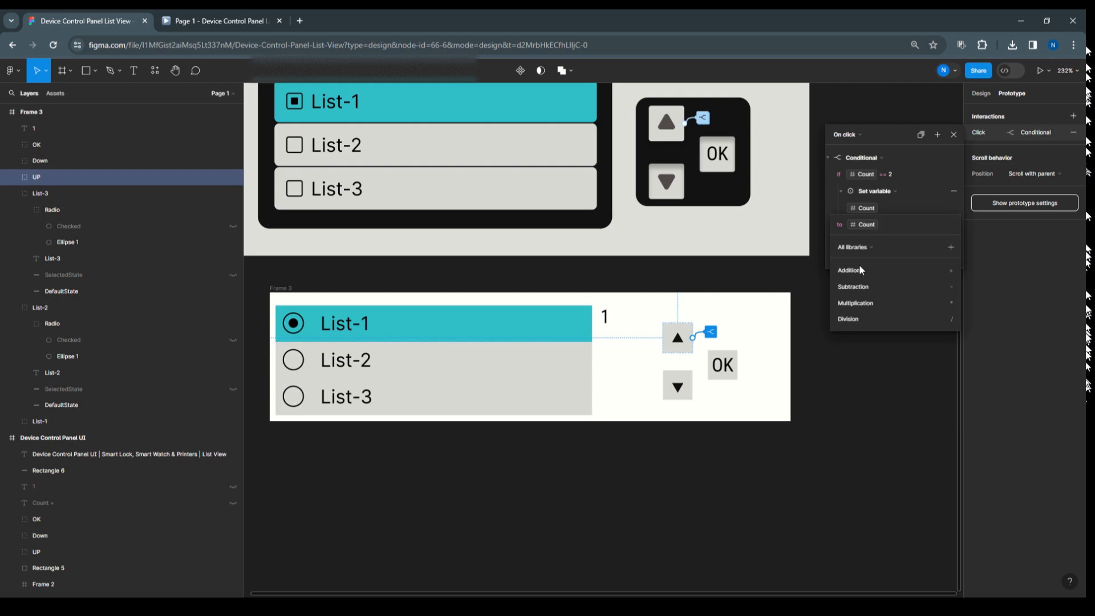
type("-")
key("BackSpace")
left_click(863, 287)
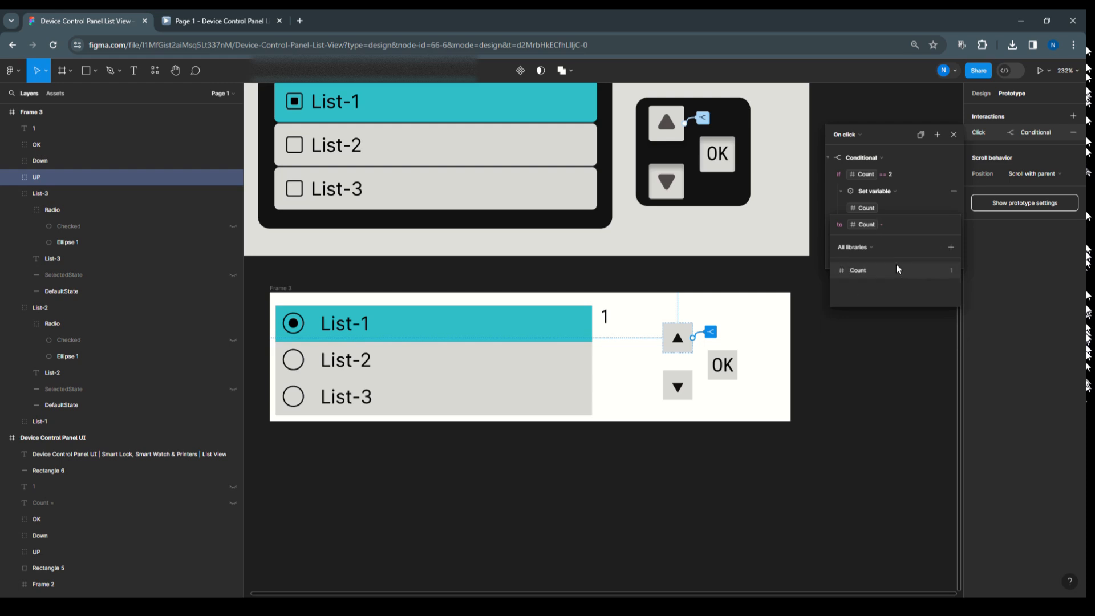
type("1")
left_click(916, 190)
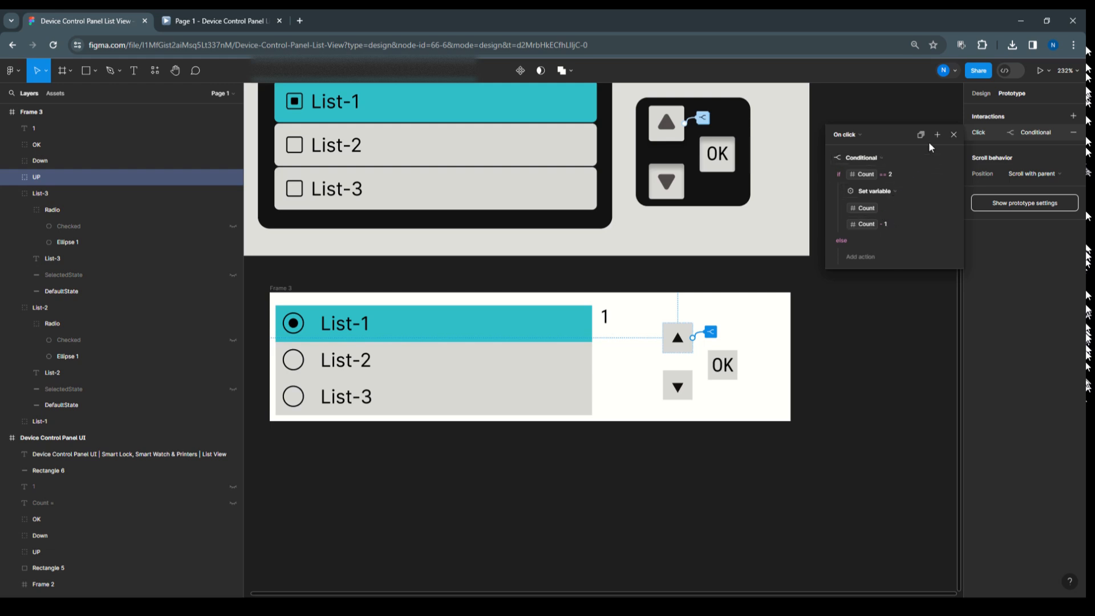
left_click(843, 191)
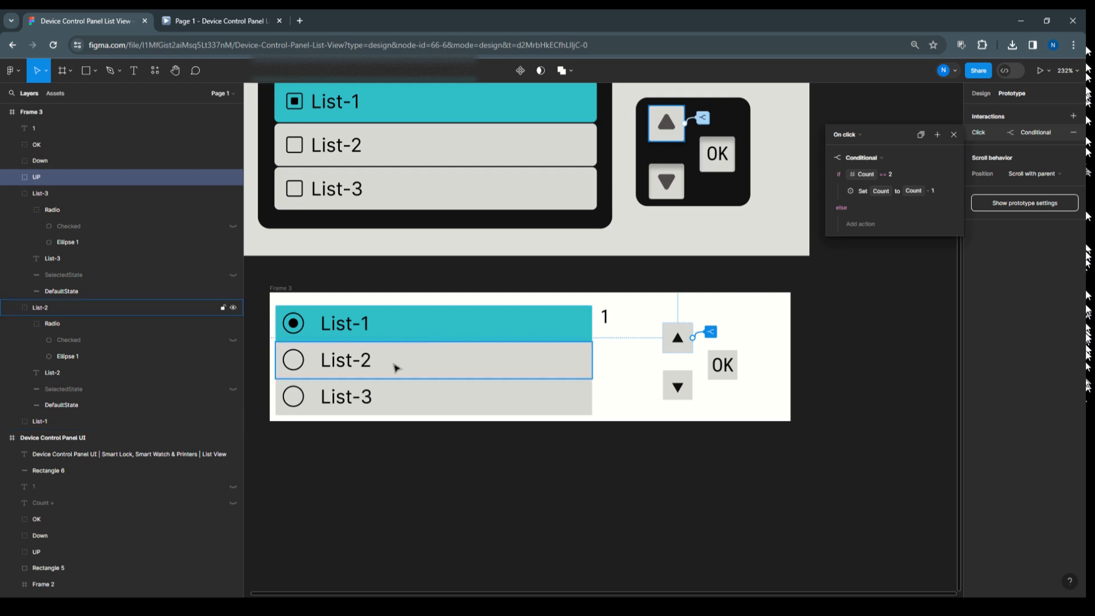
Step: Add an action setting Sel1 to true and place it inside the if branch of the Count == 2 condition
left_click(936, 136)
left_click(949, 189)
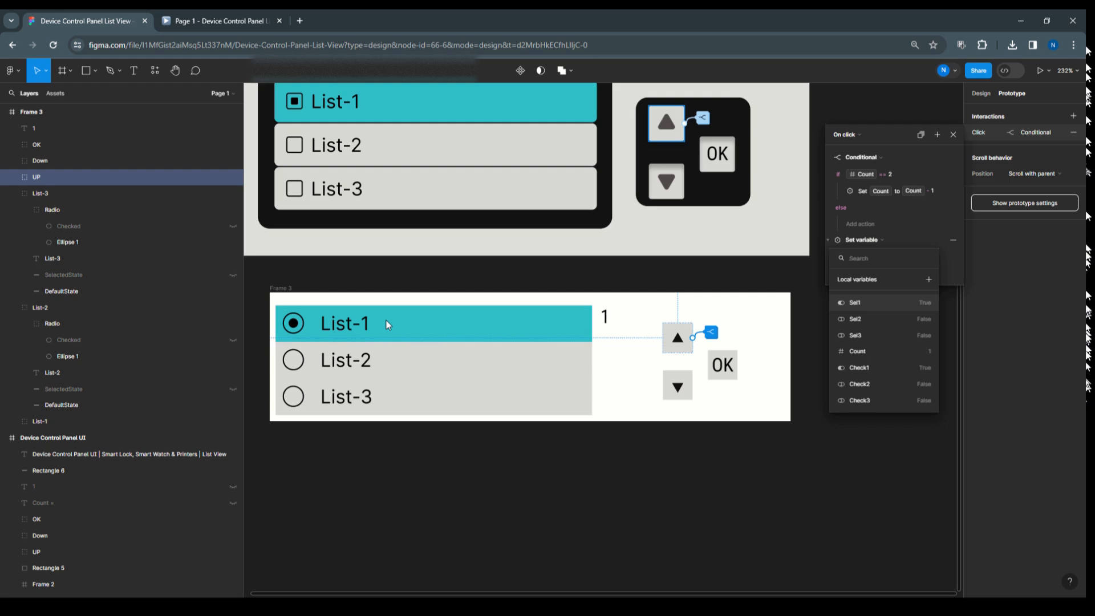
left_click(861, 302)
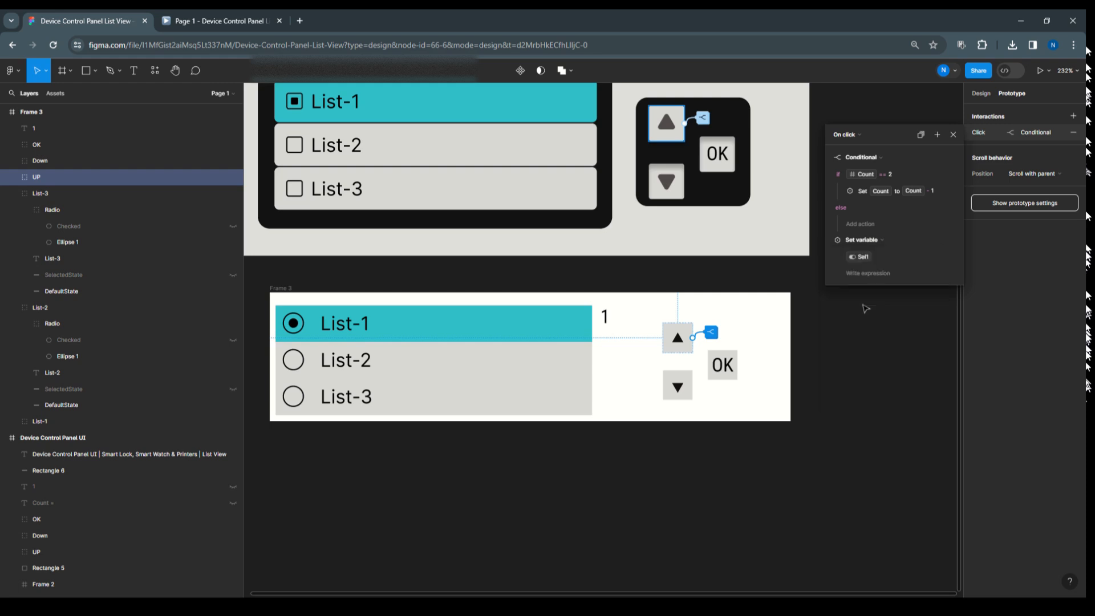
left_click(854, 321)
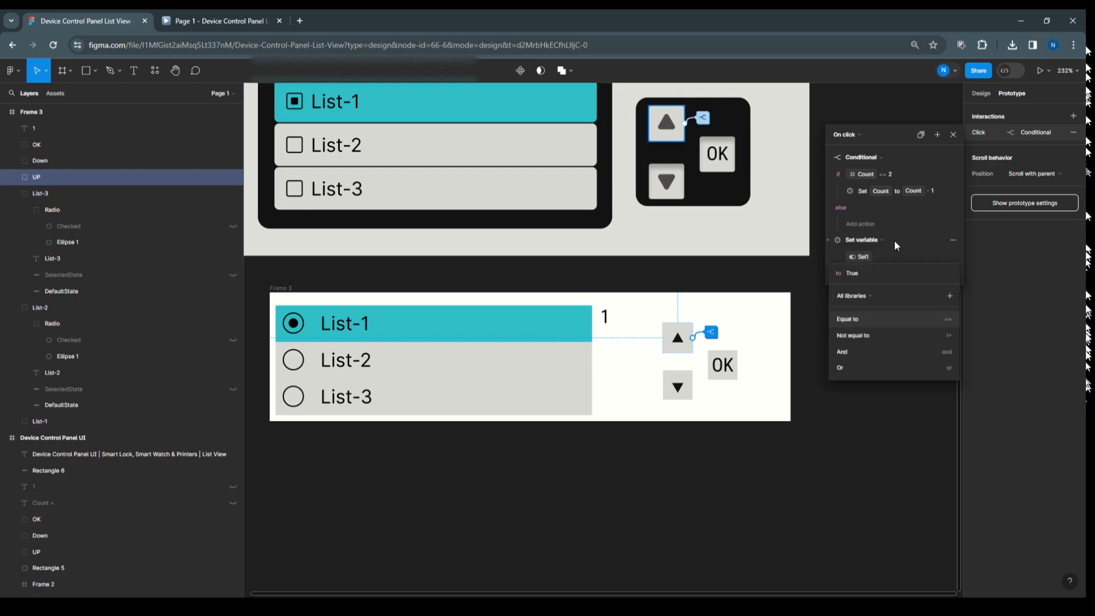
left_click(827, 241)
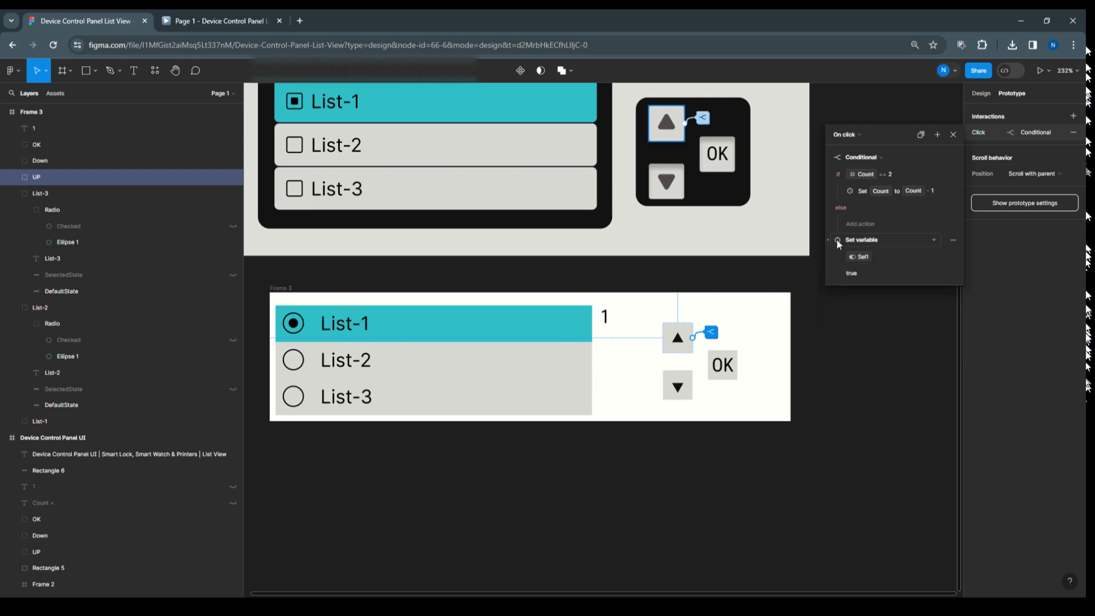
left_click(827, 240)
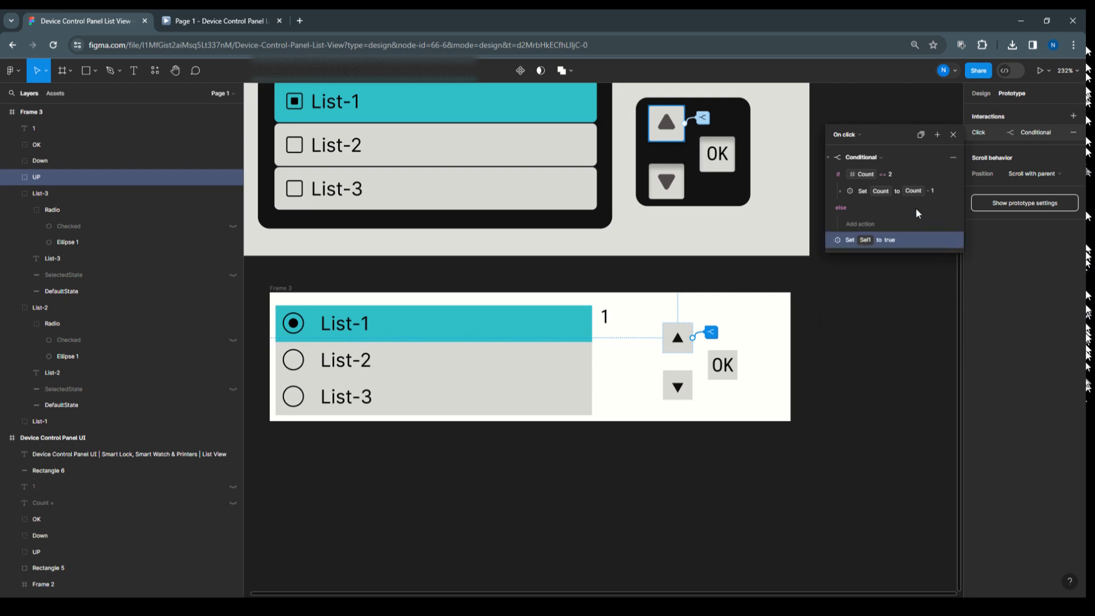
left_click_drag(916, 203, 875, 203)
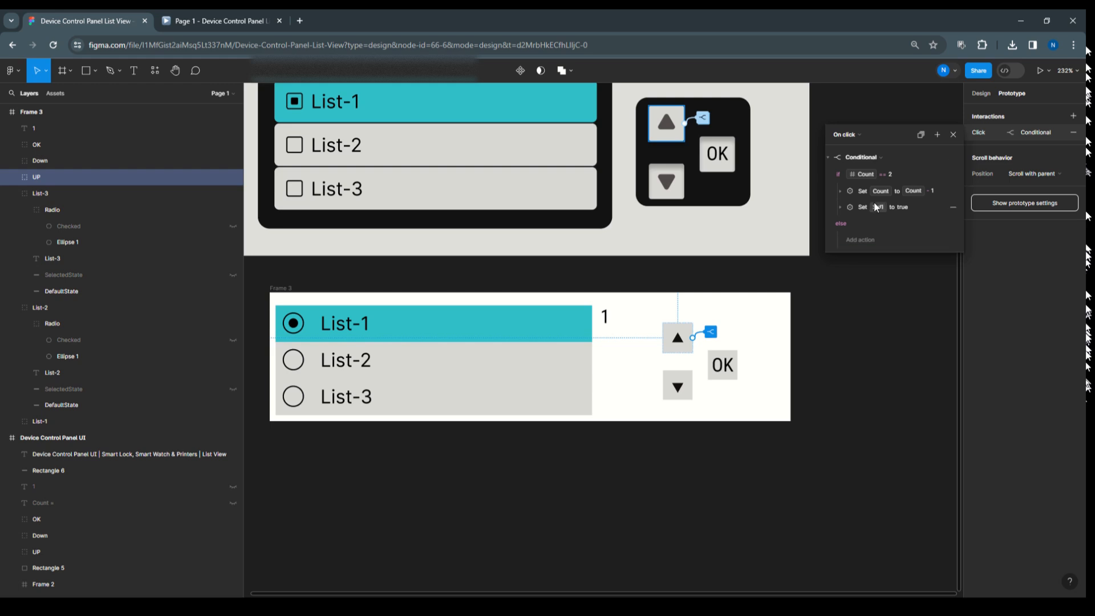
Step: Add an action setting Sel2 to false and place it below the Sel1 action in the Count == 2 if branch
left_click(873, 243)
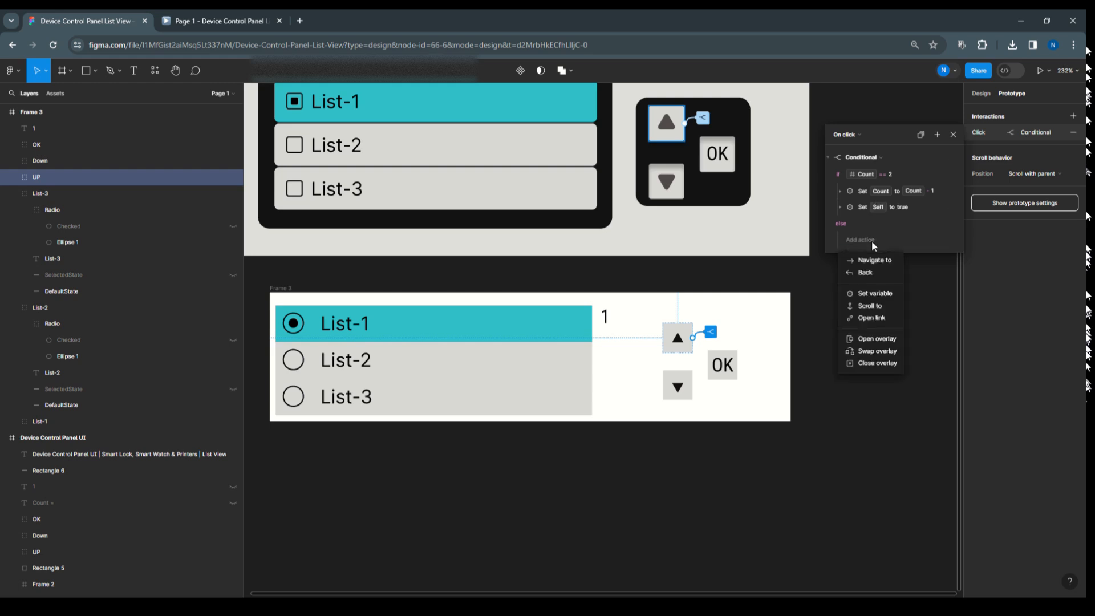
left_click(876, 296)
left_click(870, 320)
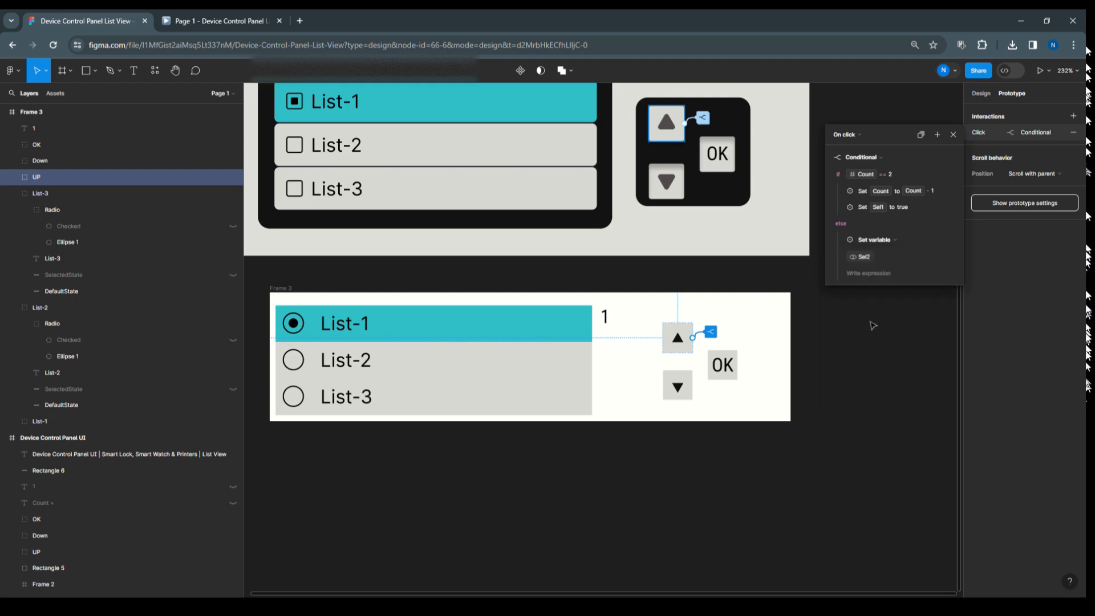
left_click(858, 334)
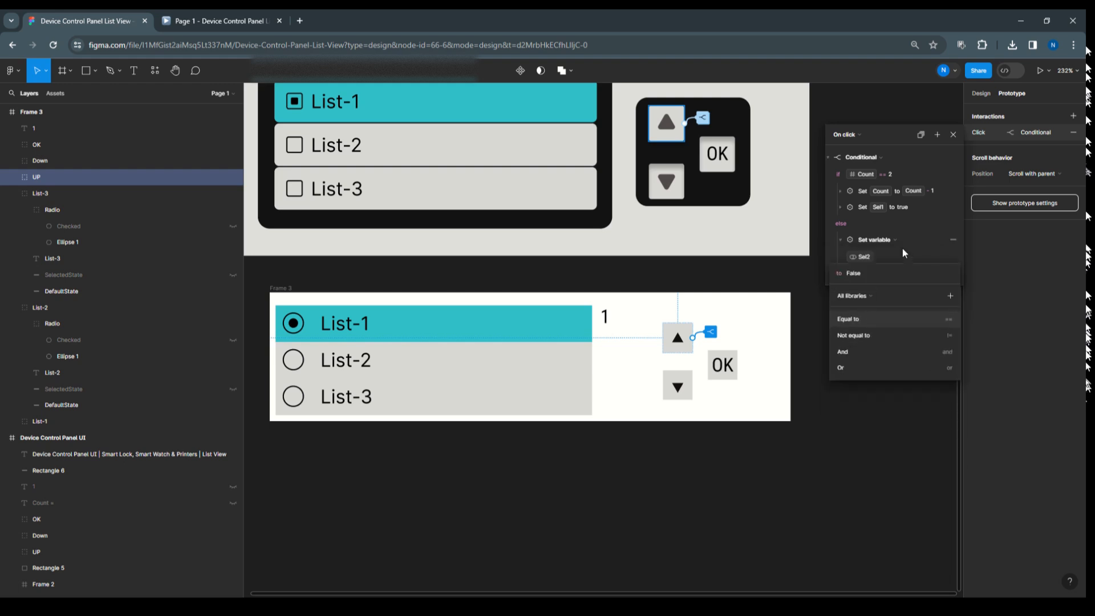
left_click(839, 240)
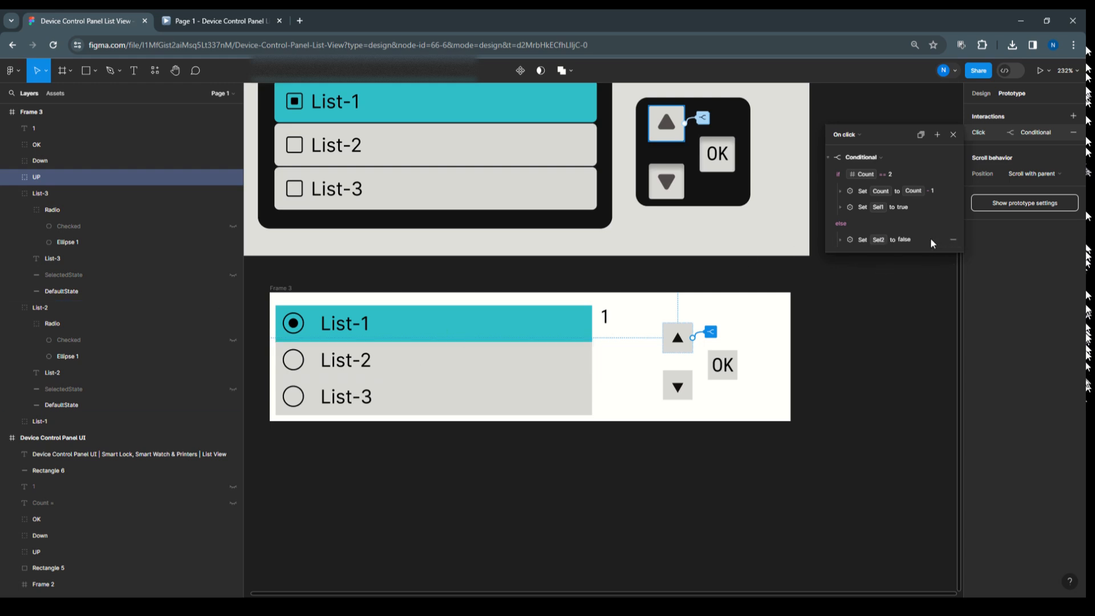
left_click_drag(919, 239, 922, 214)
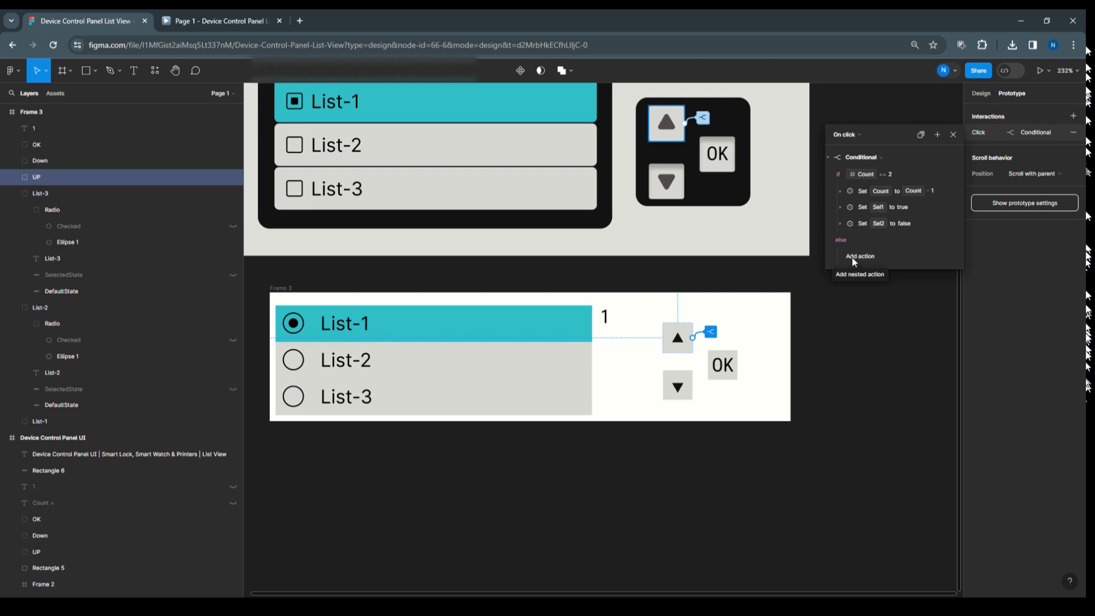
Step: Add an action setting Sel3 to false and place it below the Sel2 action in the Count == 2 if branch
left_click(937, 134)
left_click(950, 188)
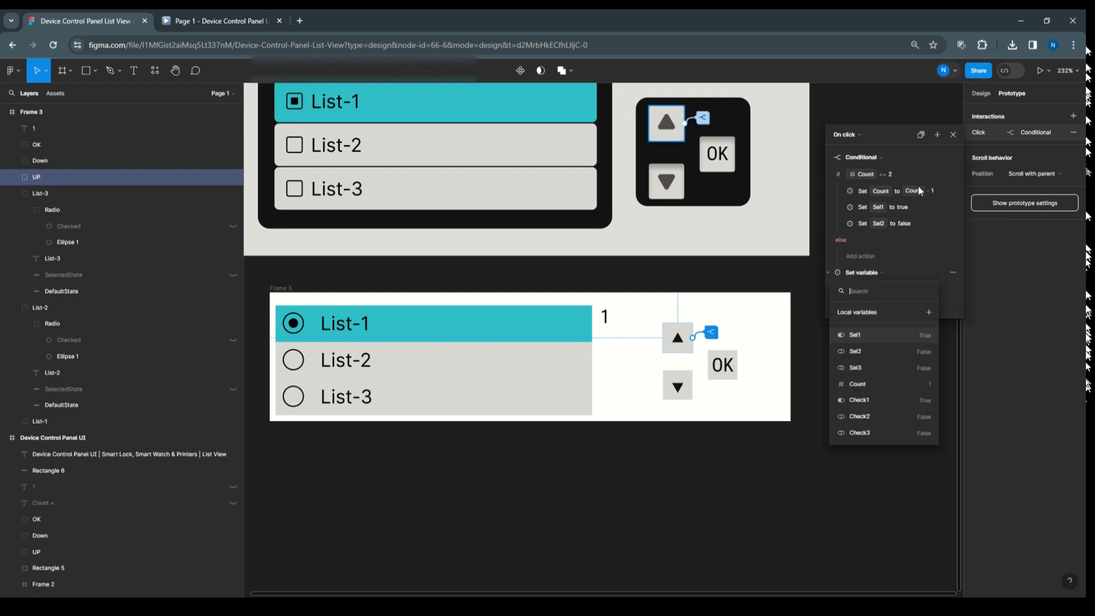
left_click(866, 368)
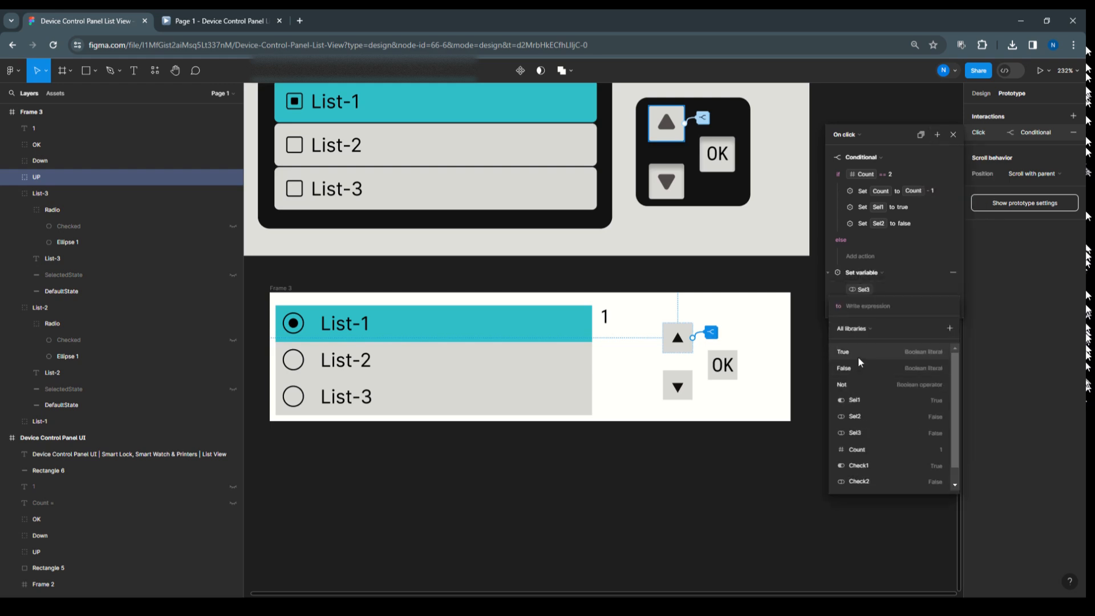
left_click(861, 367)
left_click(896, 263)
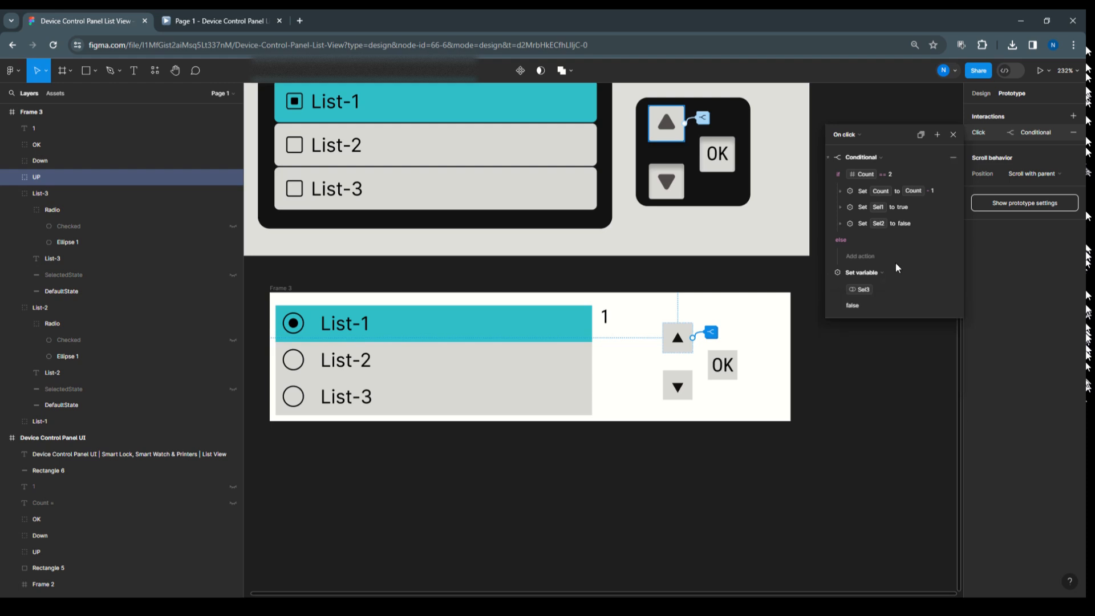
left_click(829, 273)
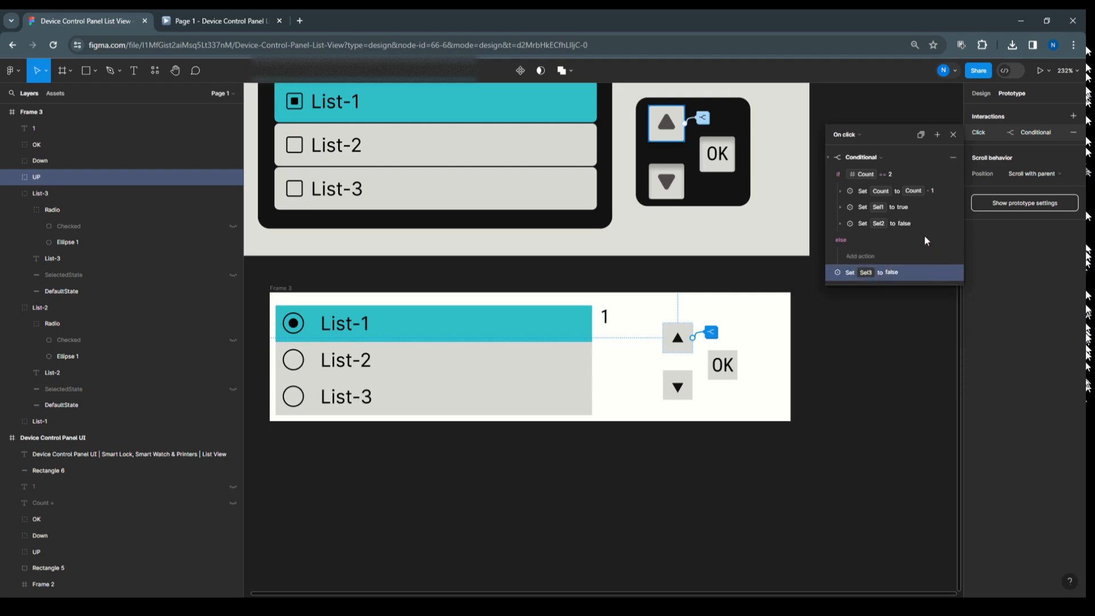
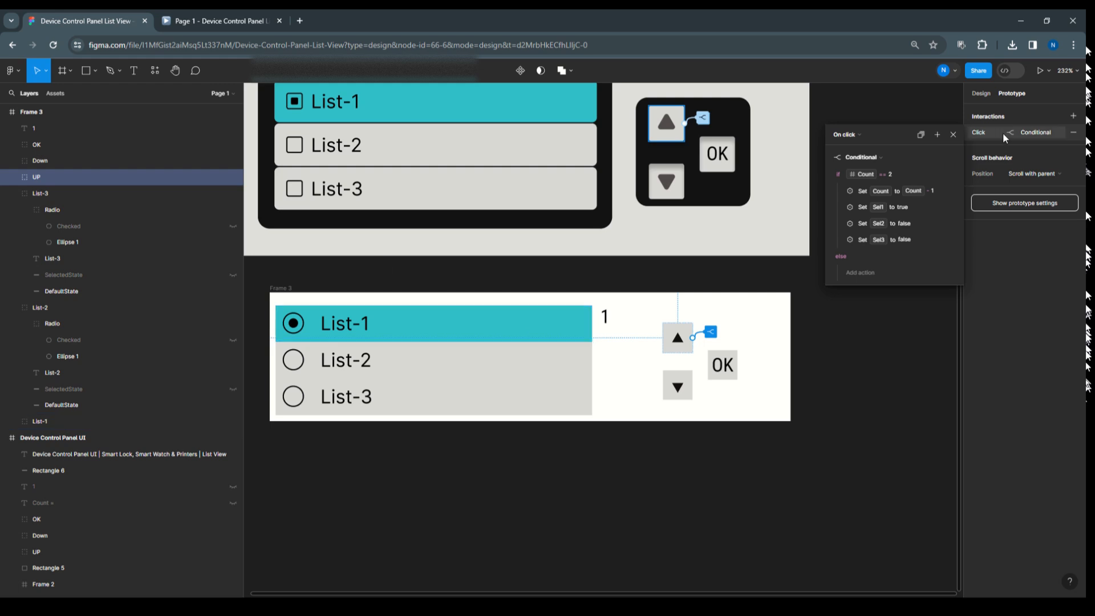
Step: Add a second Conditional action to the UP button's on-click interaction with the condition Count == 3
left_click(939, 136)
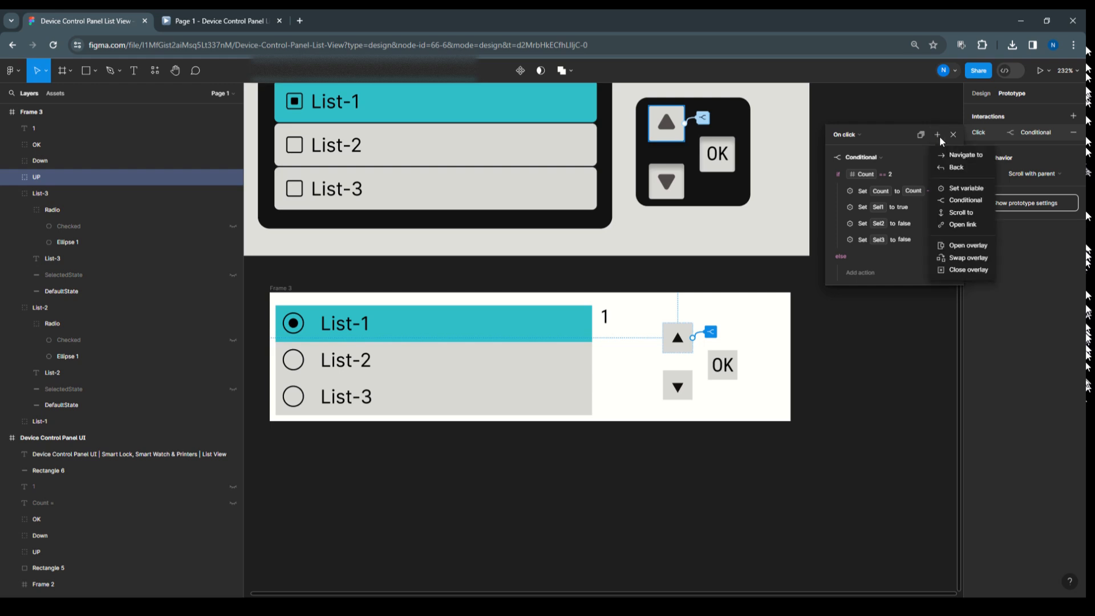
left_click(946, 197)
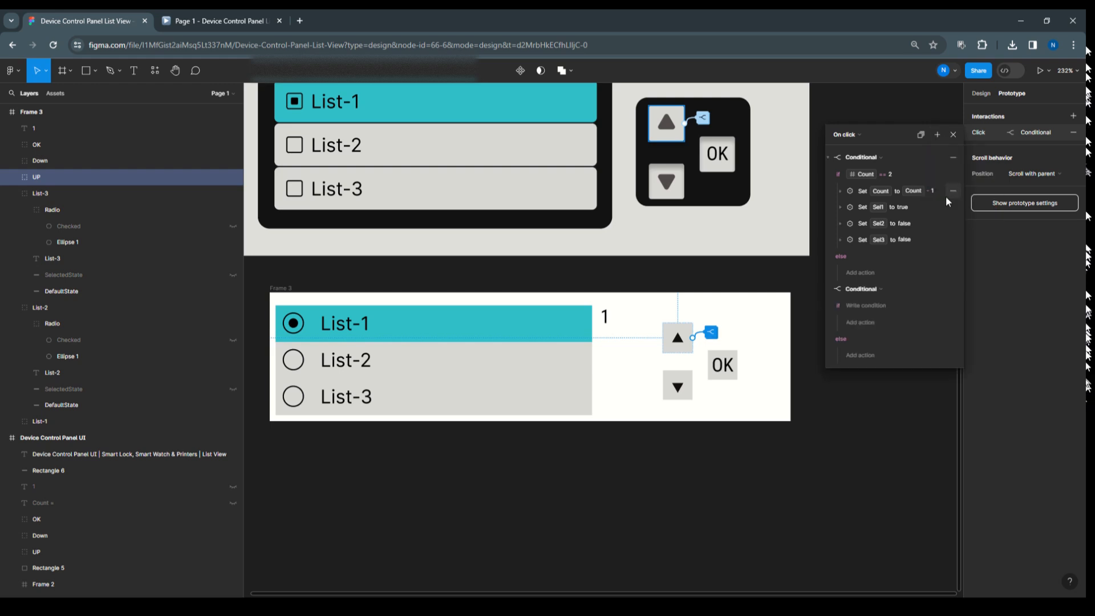
left_click(865, 305)
left_click(865, 398)
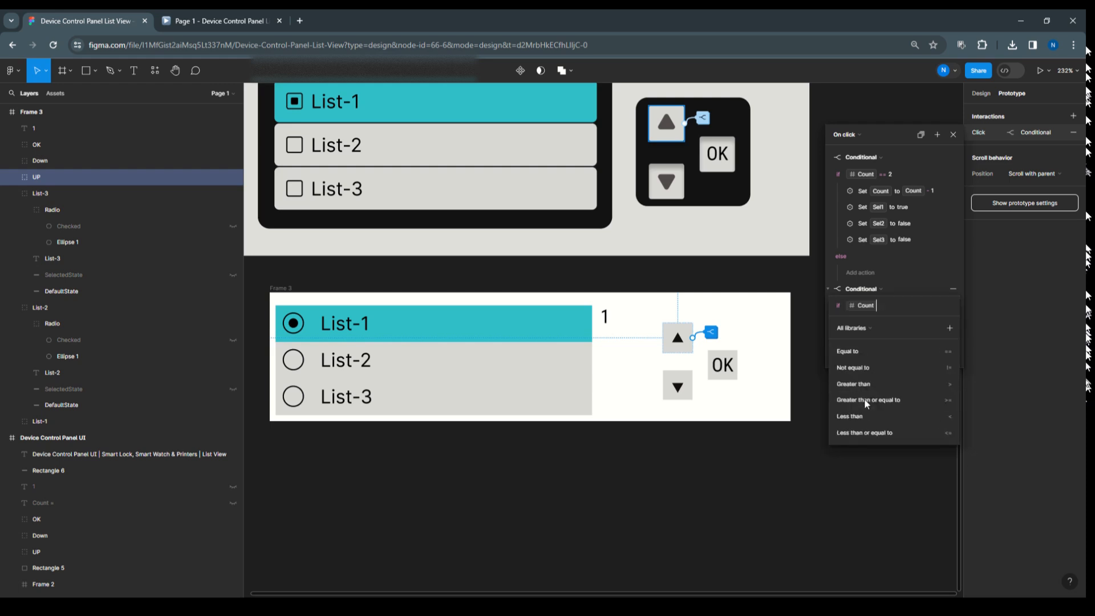
left_click(862, 351)
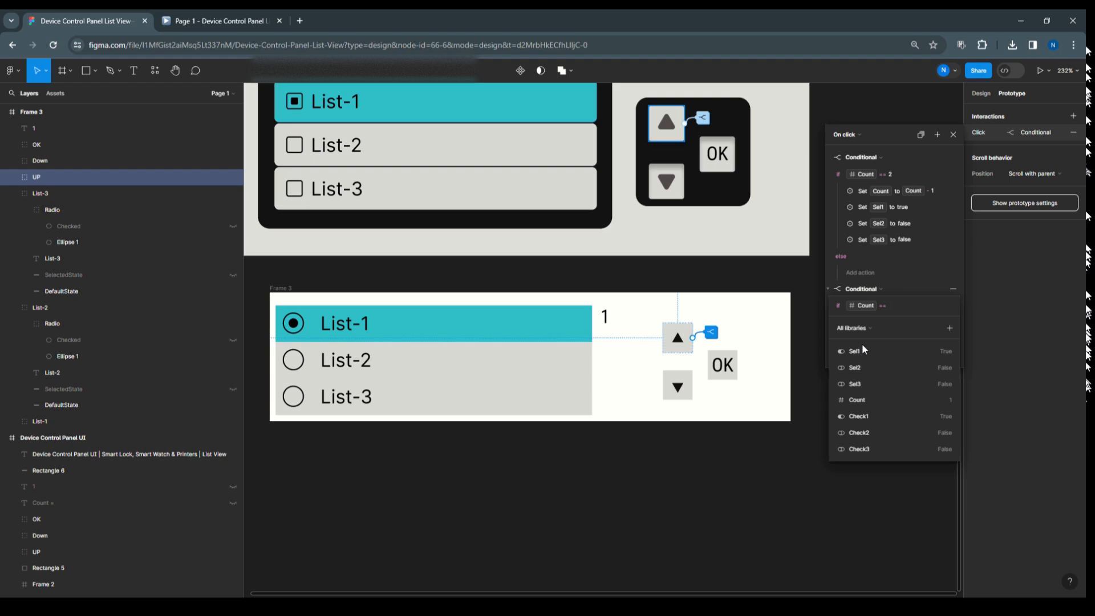
type("3")
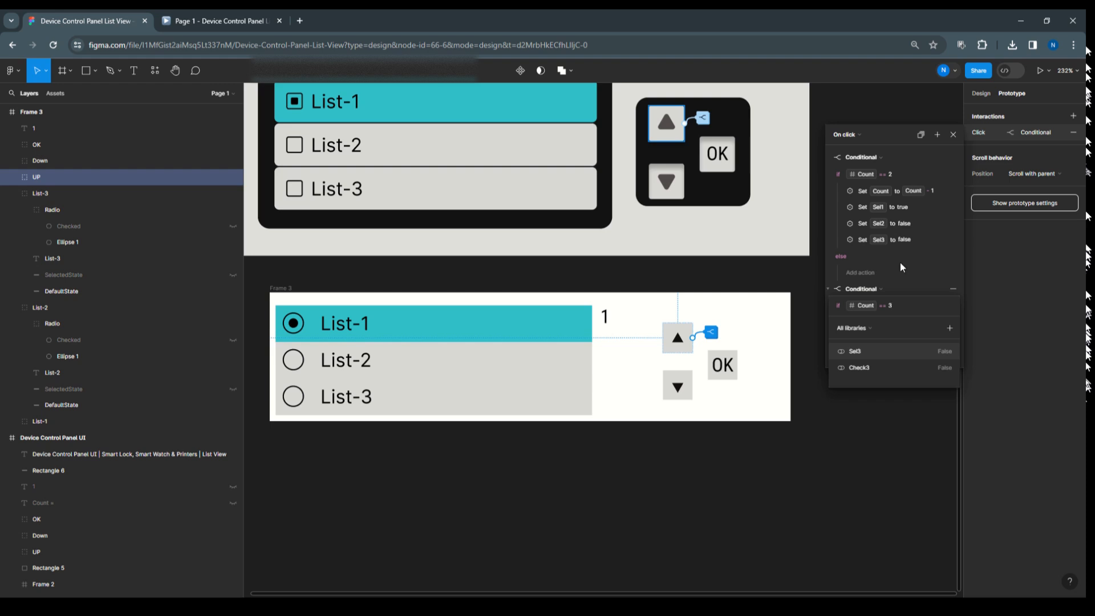
key("Return")
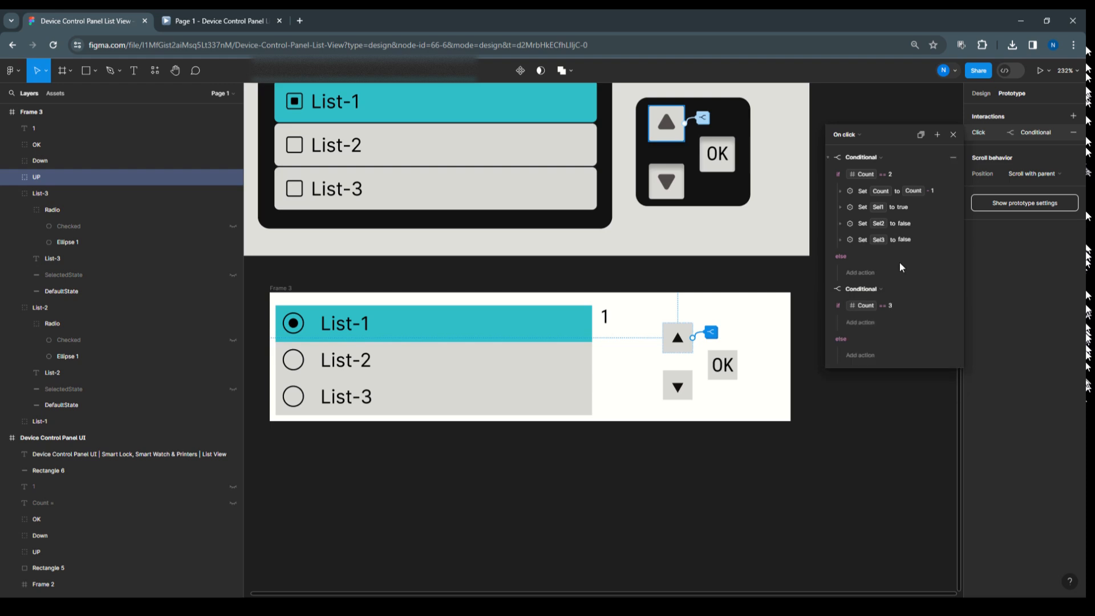
Step: Add a Set variable action under the Count == 3 condition that sets Count to Count - 1
left_click(851, 321)
left_click(853, 376)
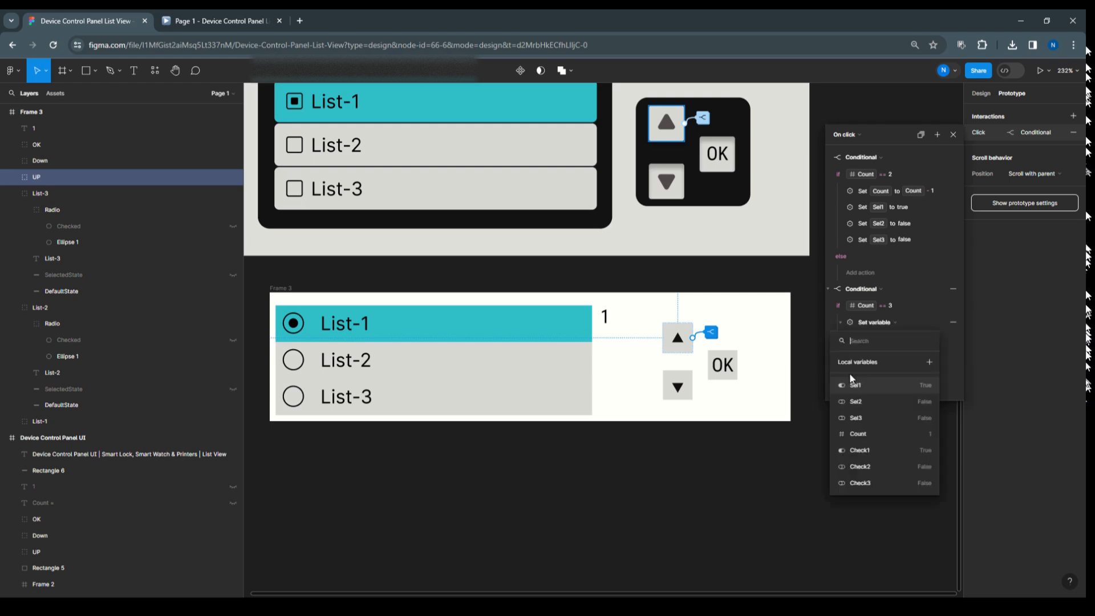
left_click(870, 433)
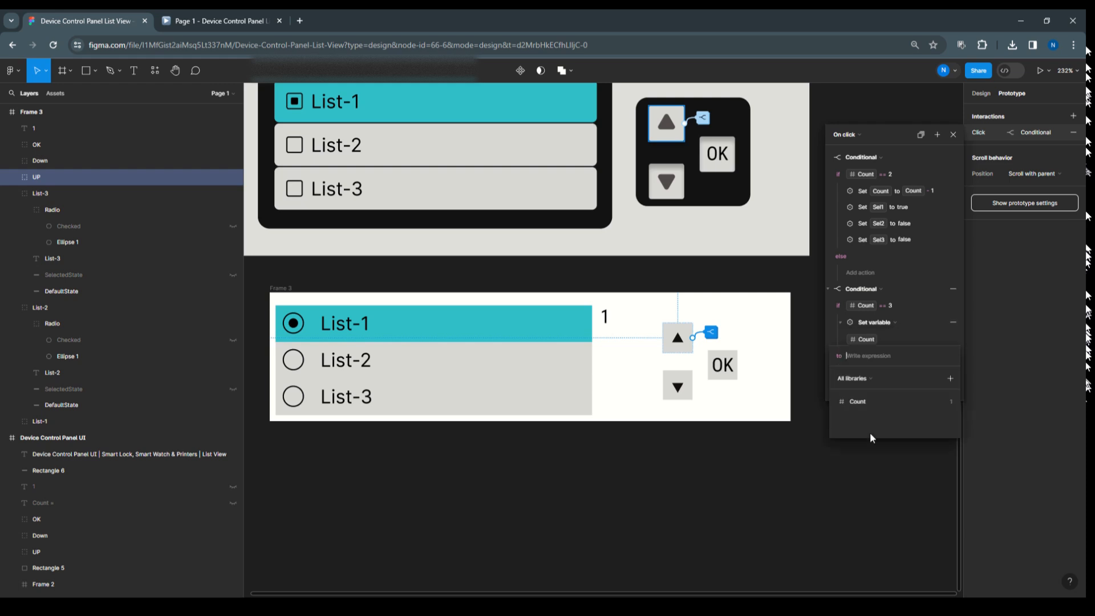
left_click(863, 404)
type("- 1")
key("Return")
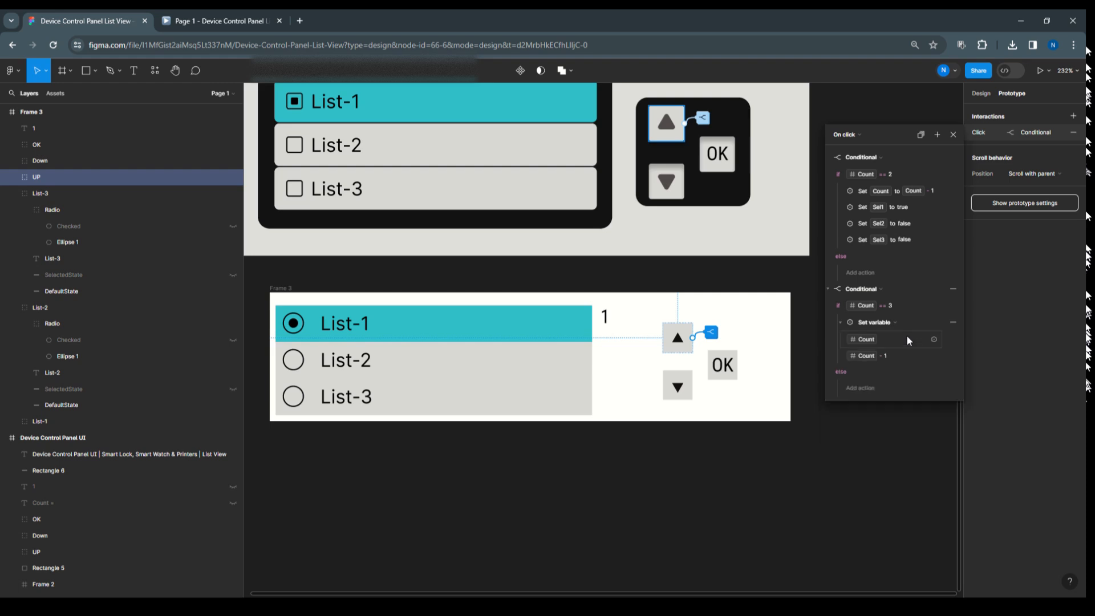
left_click(841, 323)
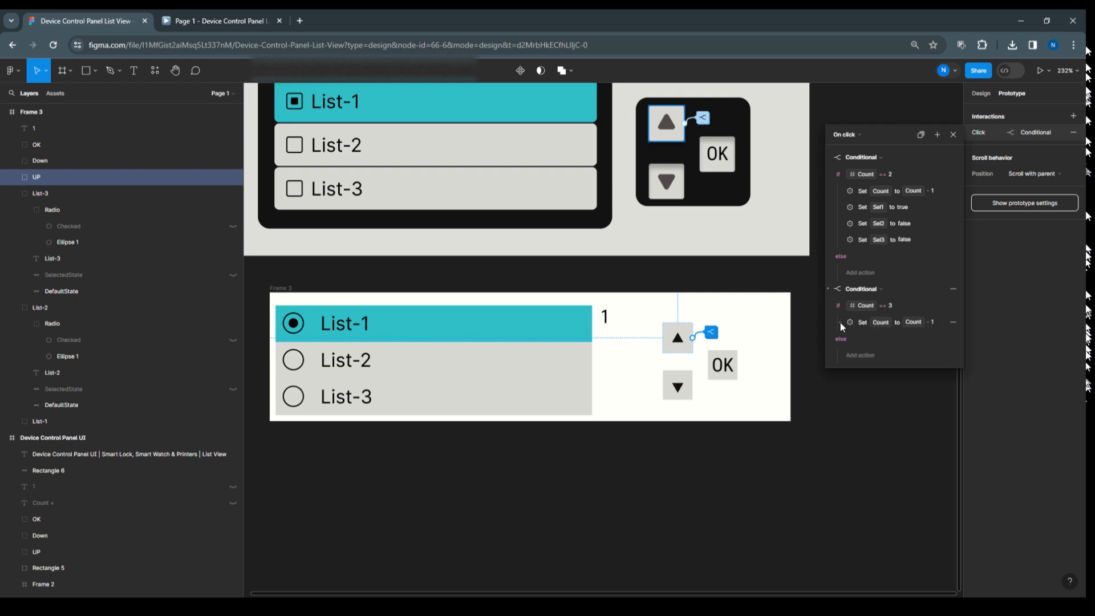
Step: Add an action setting Sel2 to true and place it below the Count action in the Count == 3 if branch
left_click(939, 135)
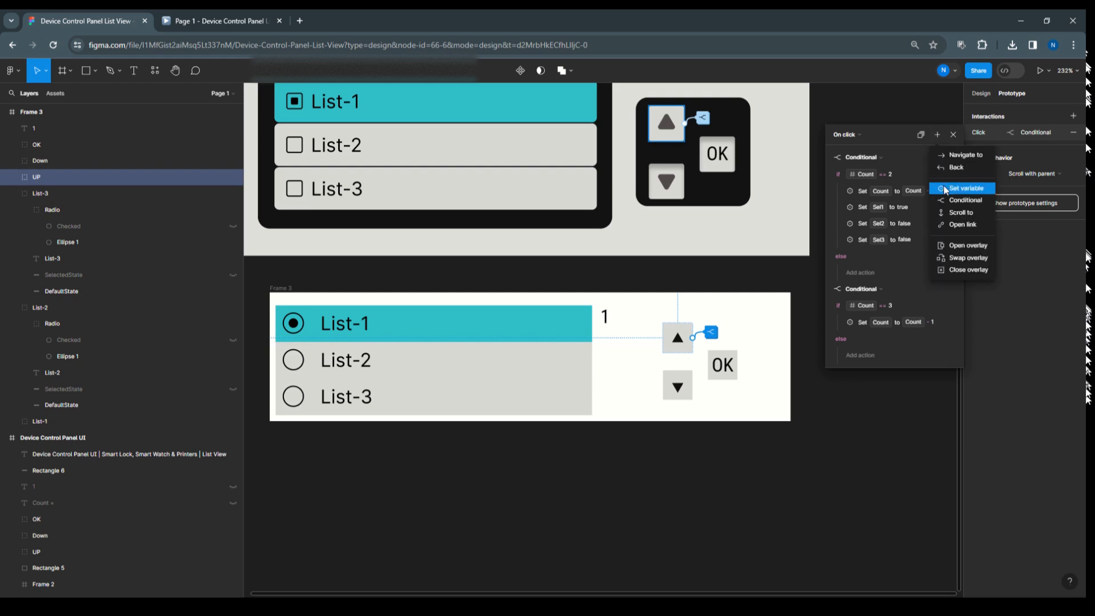
left_click(953, 190)
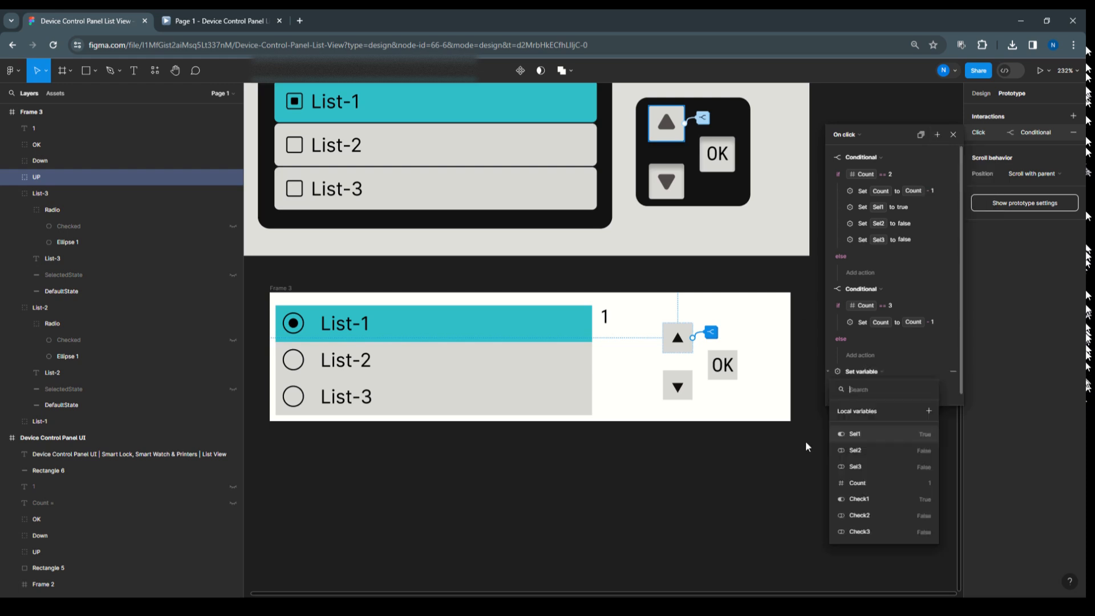
left_click(867, 450)
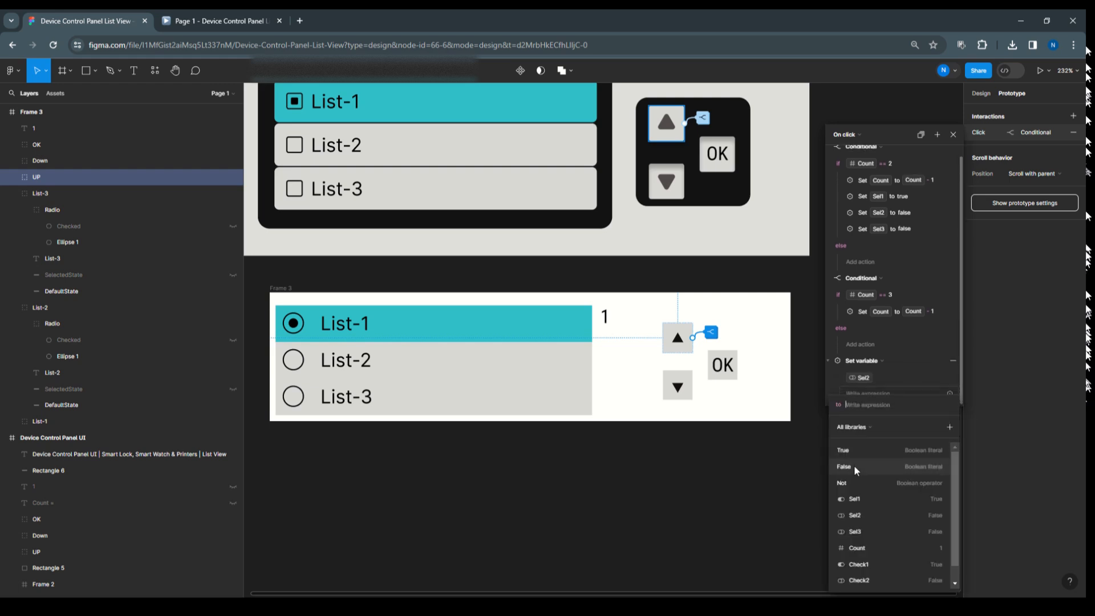
left_click(853, 454)
left_click(902, 359)
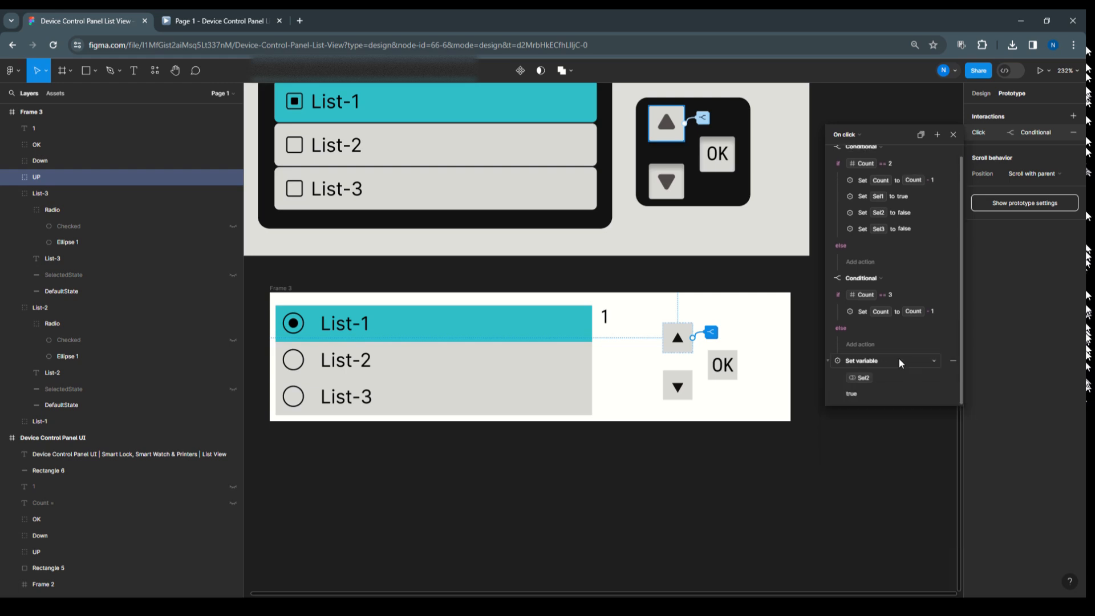
left_click(827, 360)
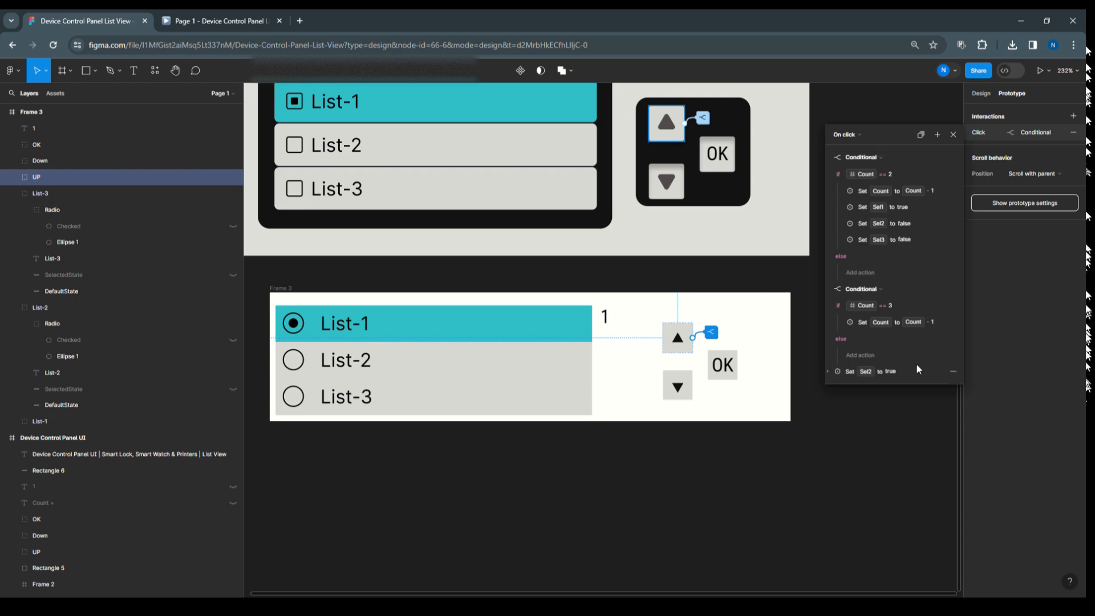
left_click(911, 372)
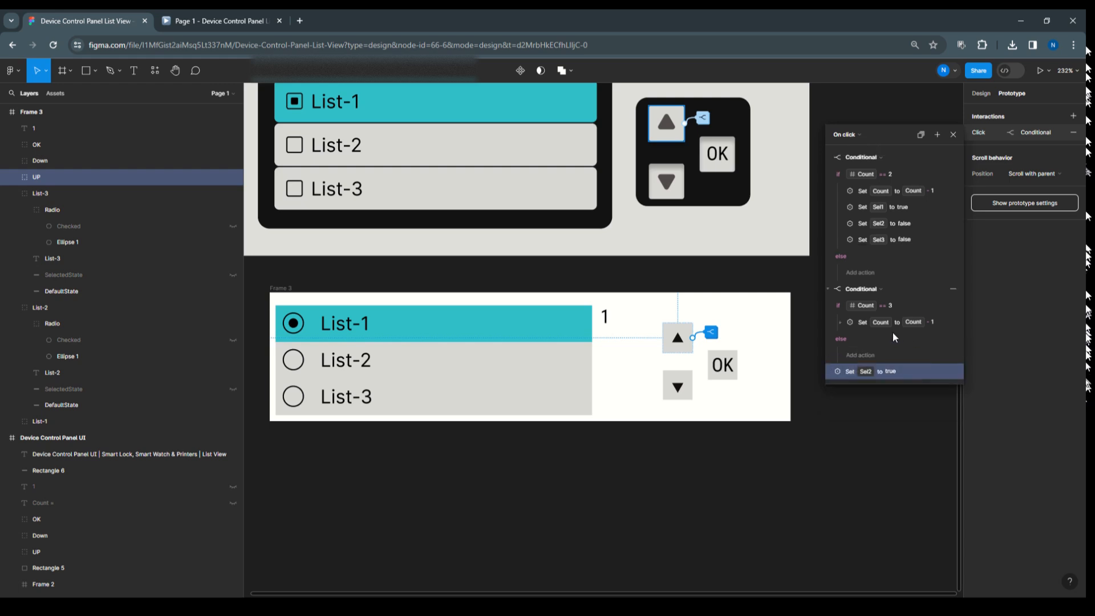
left_click_drag(863, 341, 864, 341)
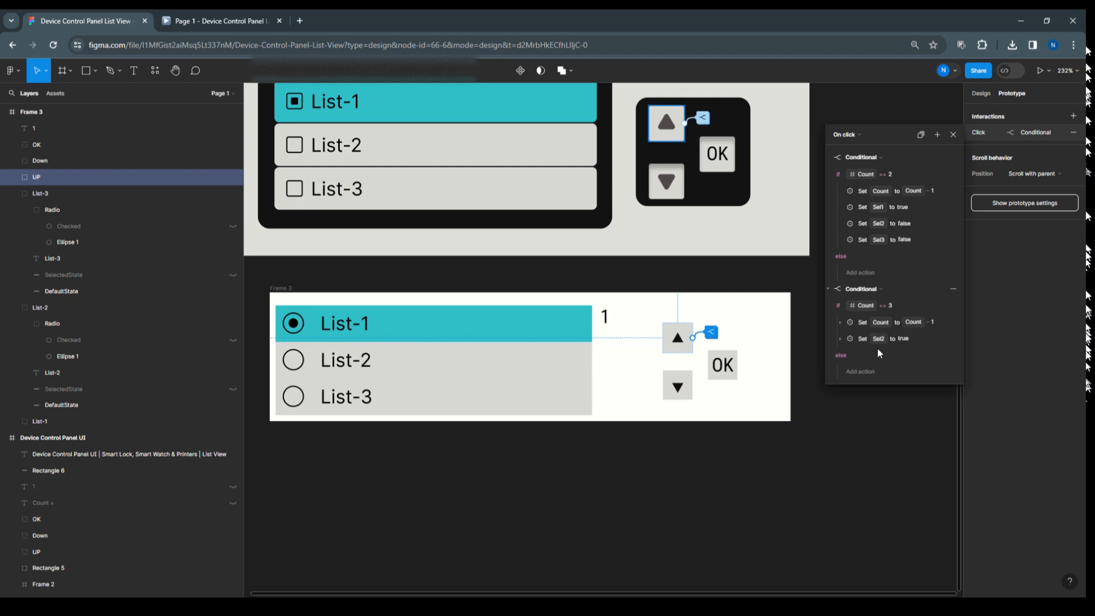
Step: Add an action setting Sel1 to false and place it below the Sel2 action in the Count == 3 if branch
left_click(938, 136)
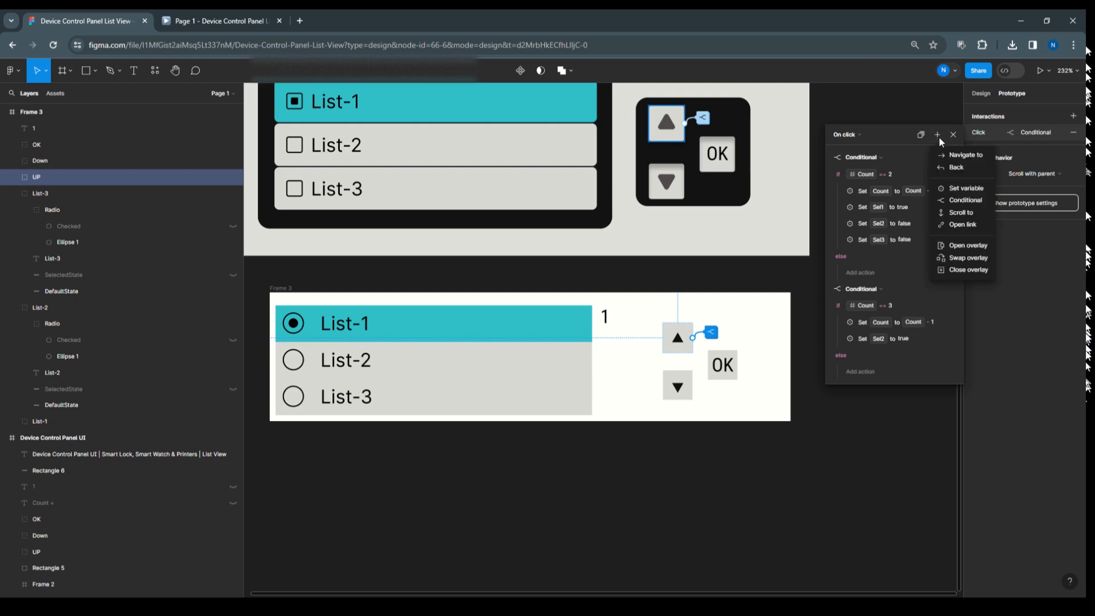
left_click(953, 190)
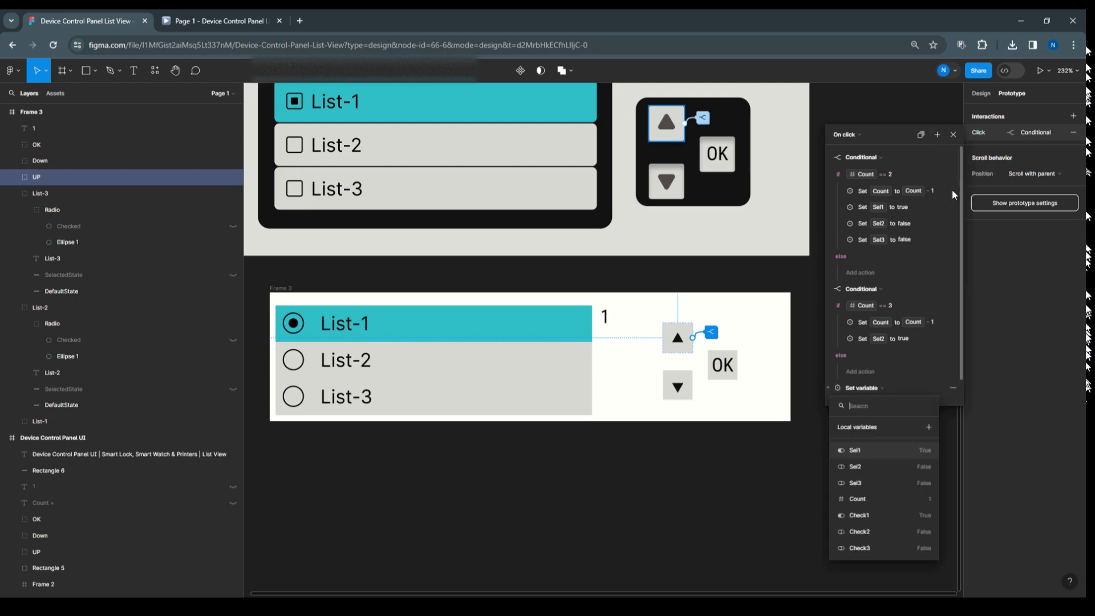
left_click(867, 453)
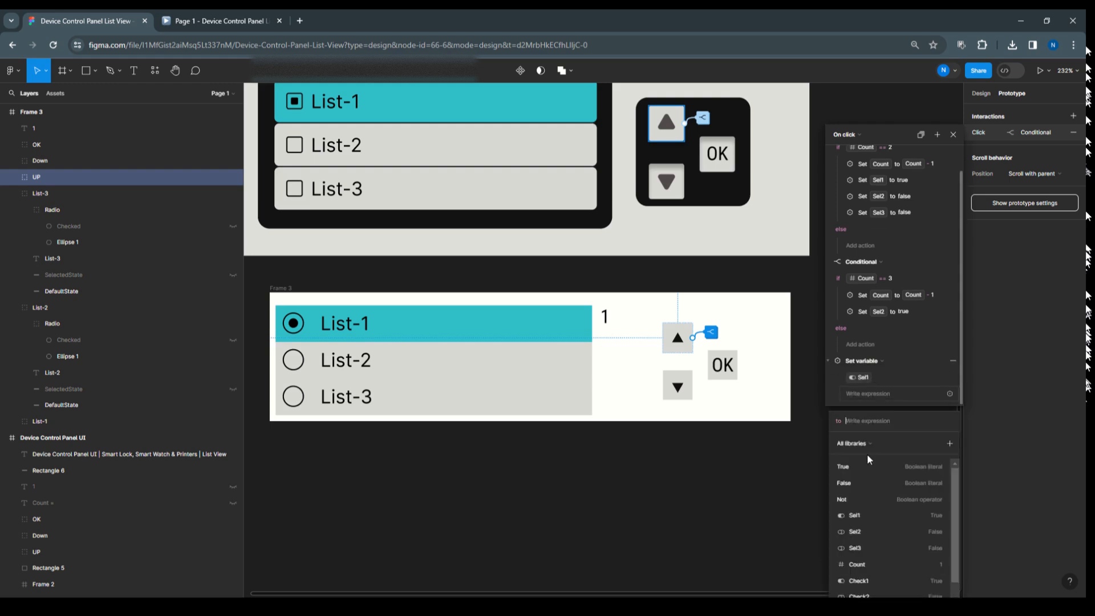
type("False")
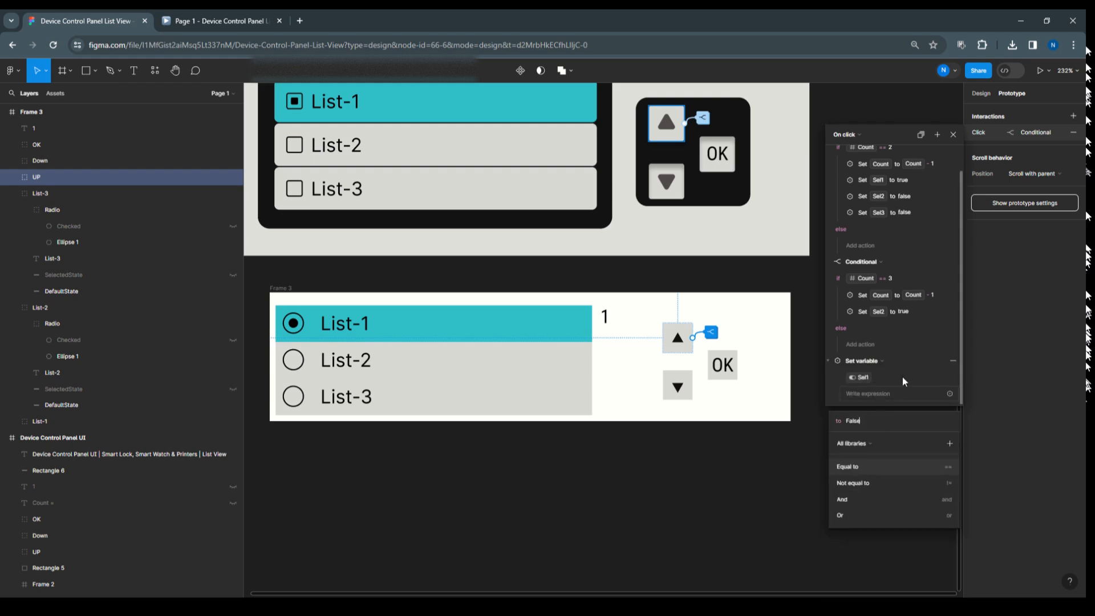
key("Return")
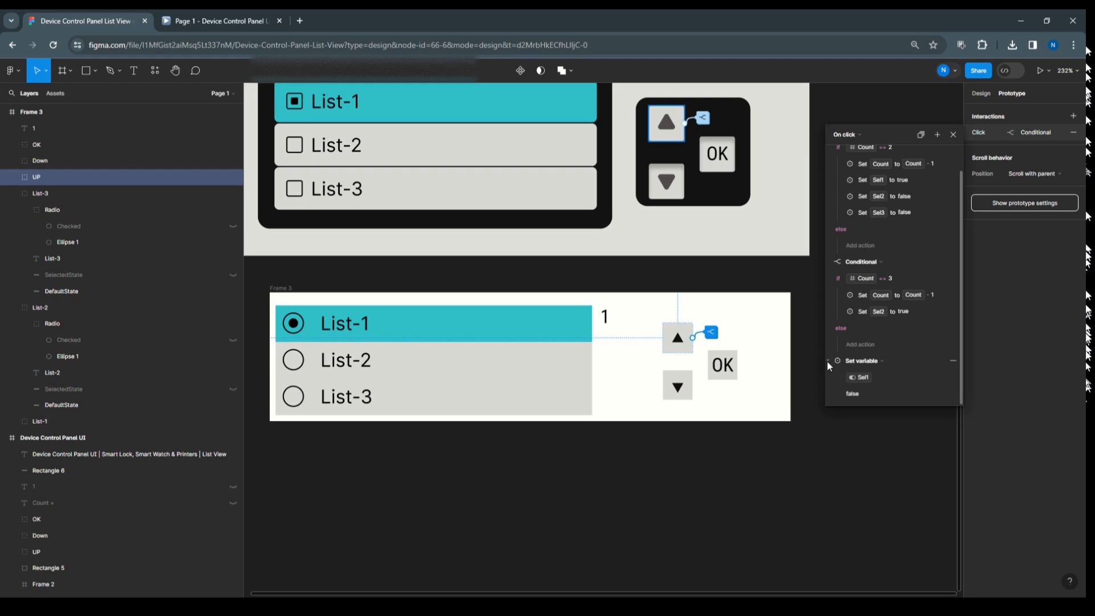
left_click(828, 360)
left_click(904, 388)
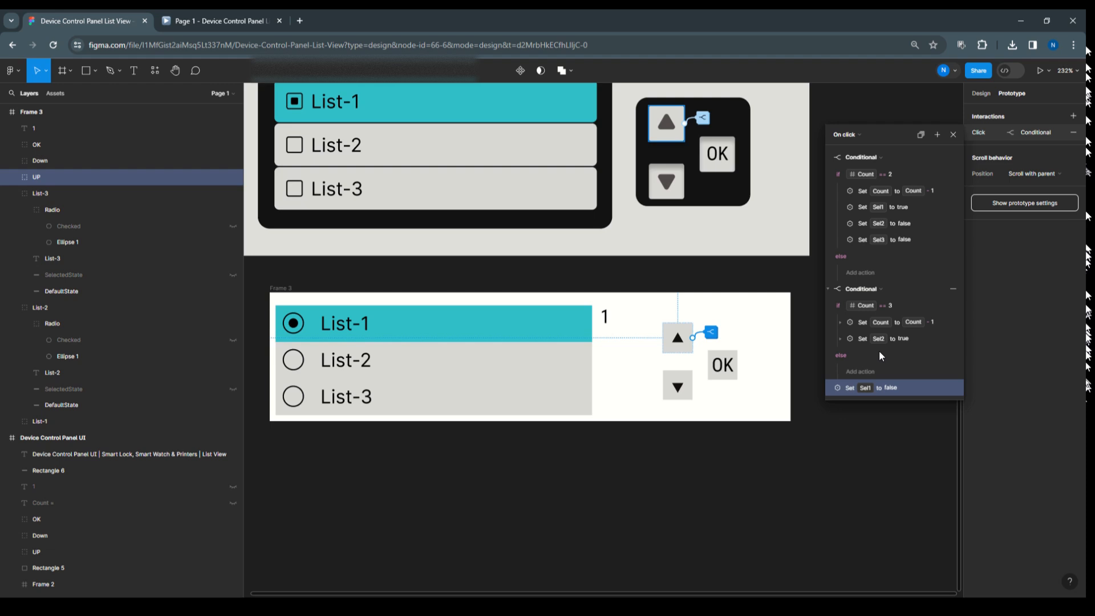
left_click_drag(880, 351, 880, 341)
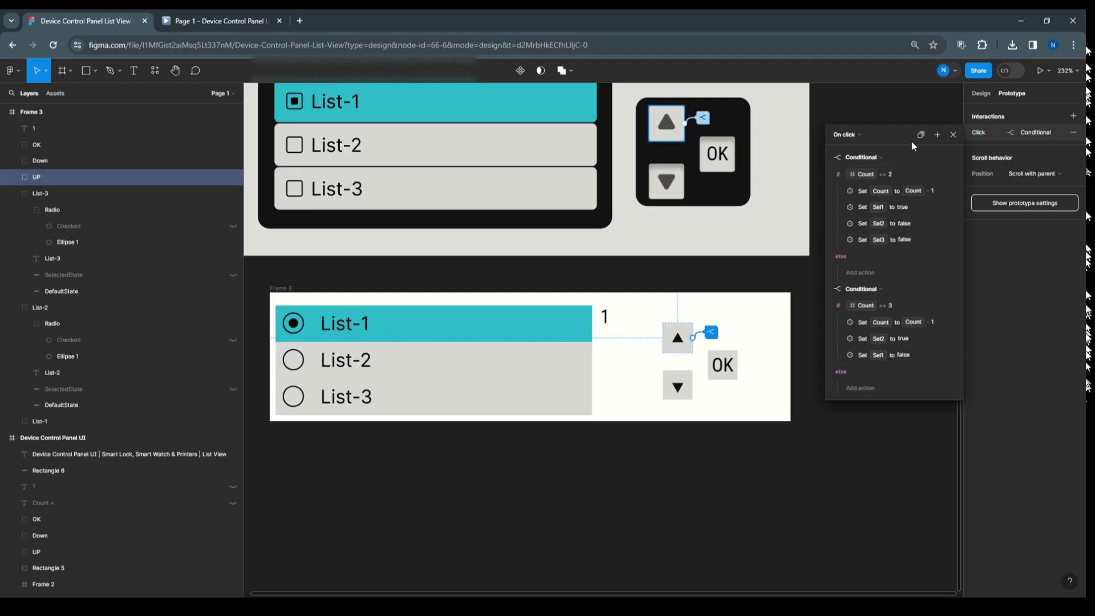
Step: Add an action setting Sel3 to false and place it between the Sel2 and Sel1 actions in the Count == 3 if branch
left_click(935, 135)
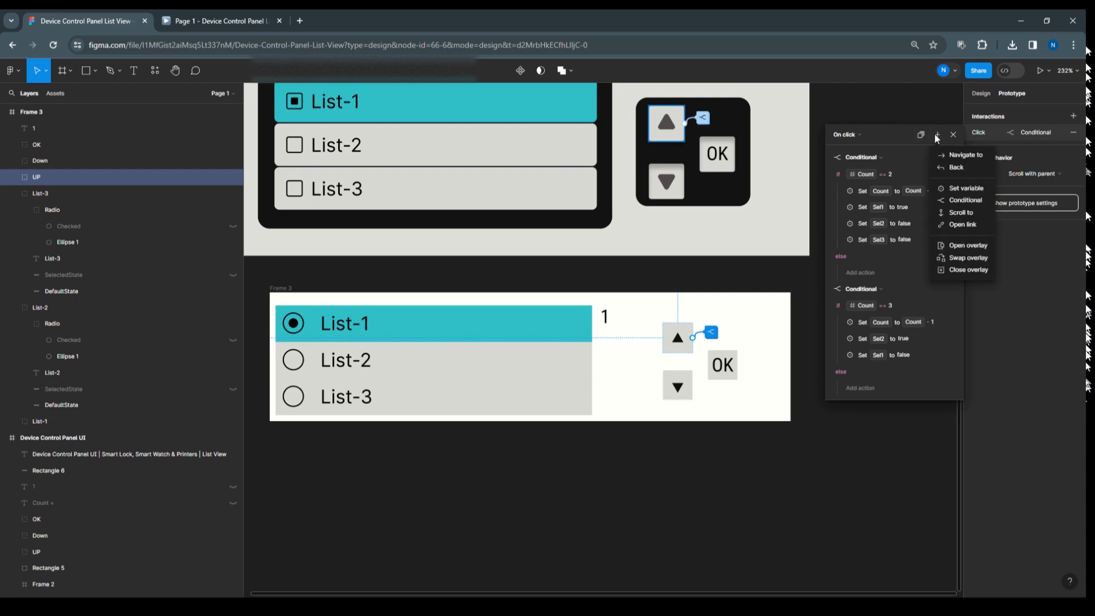
left_click(939, 188)
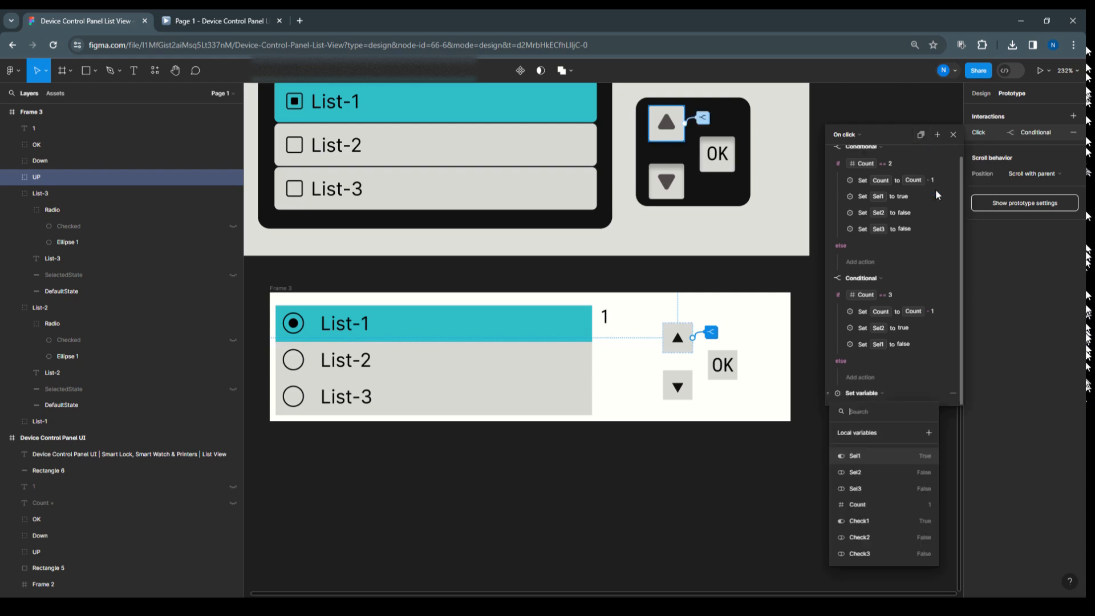
left_click(868, 493)
type("False")
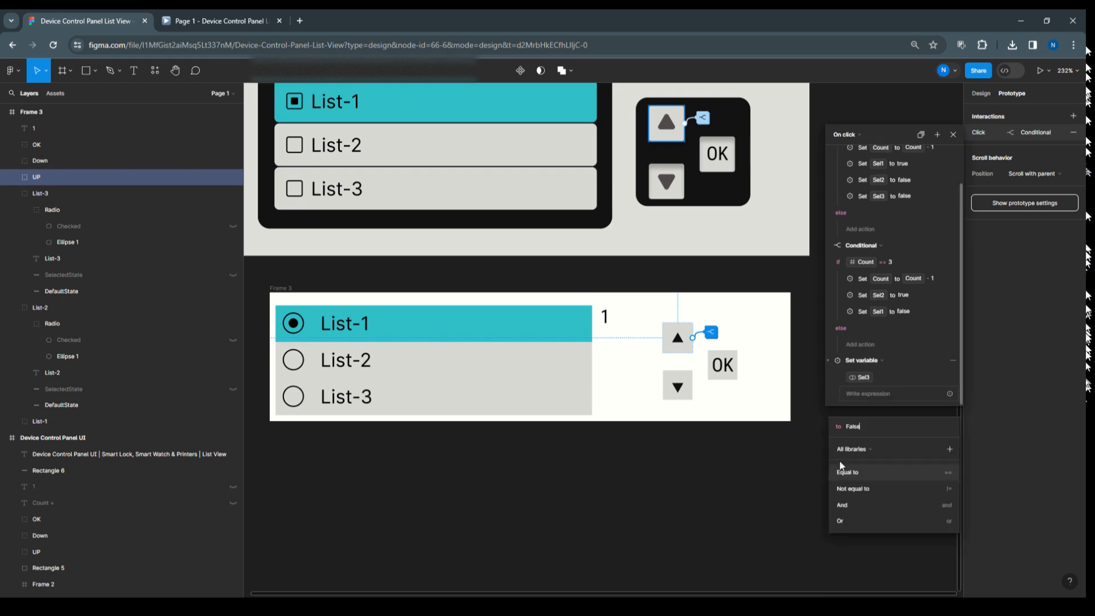
key("Return")
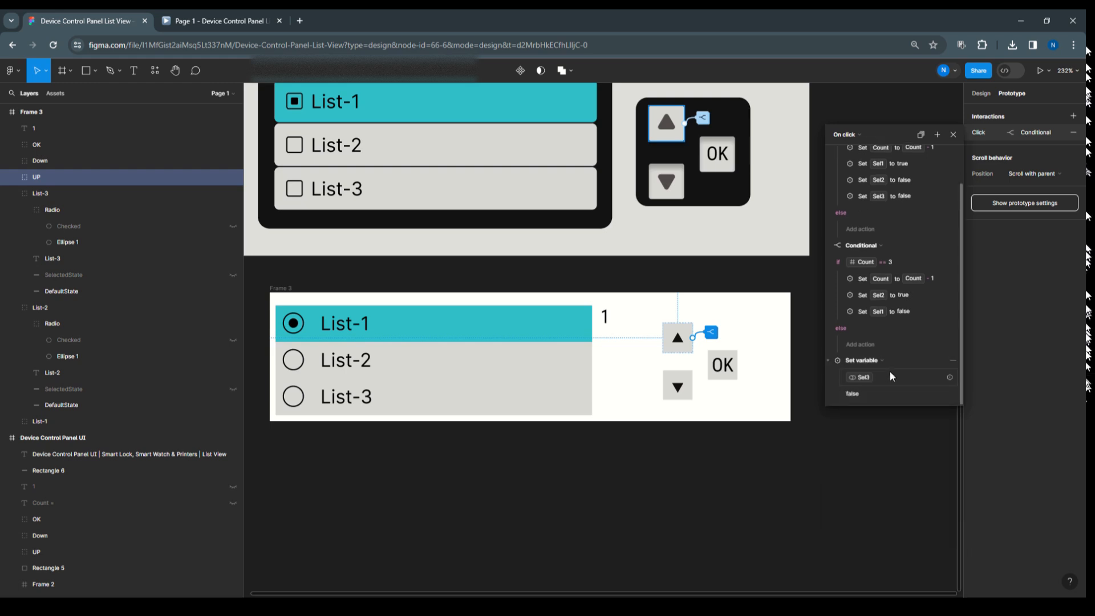
left_click(828, 361)
left_click_drag(916, 395, 918, 337)
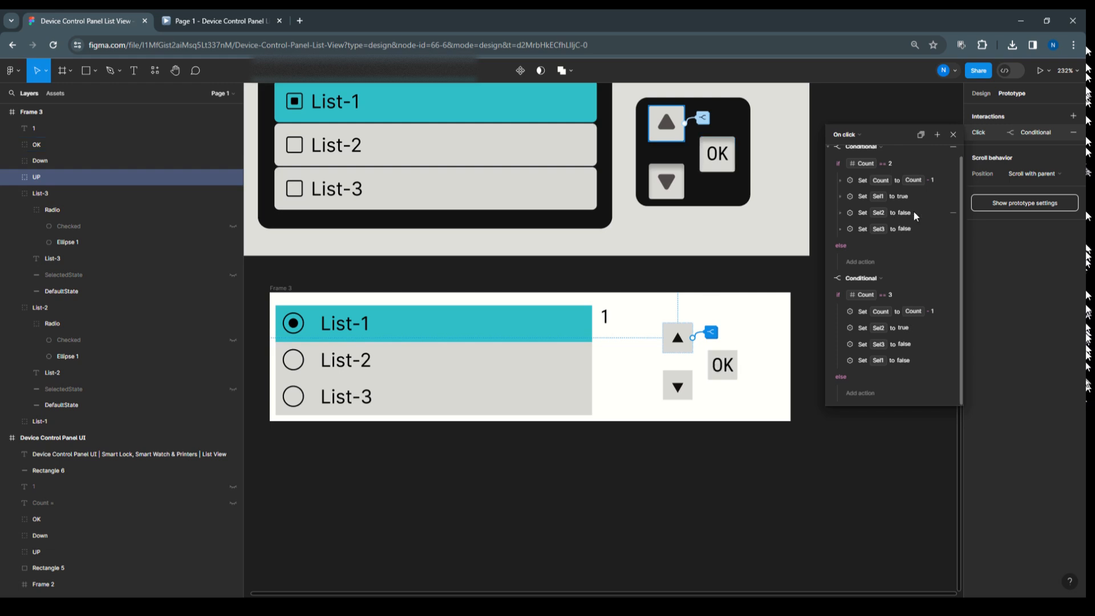
Step: Copy the UP button's conditional on-click interaction to the Down button in Frame 3
scroll(912, 267, "up", 1)
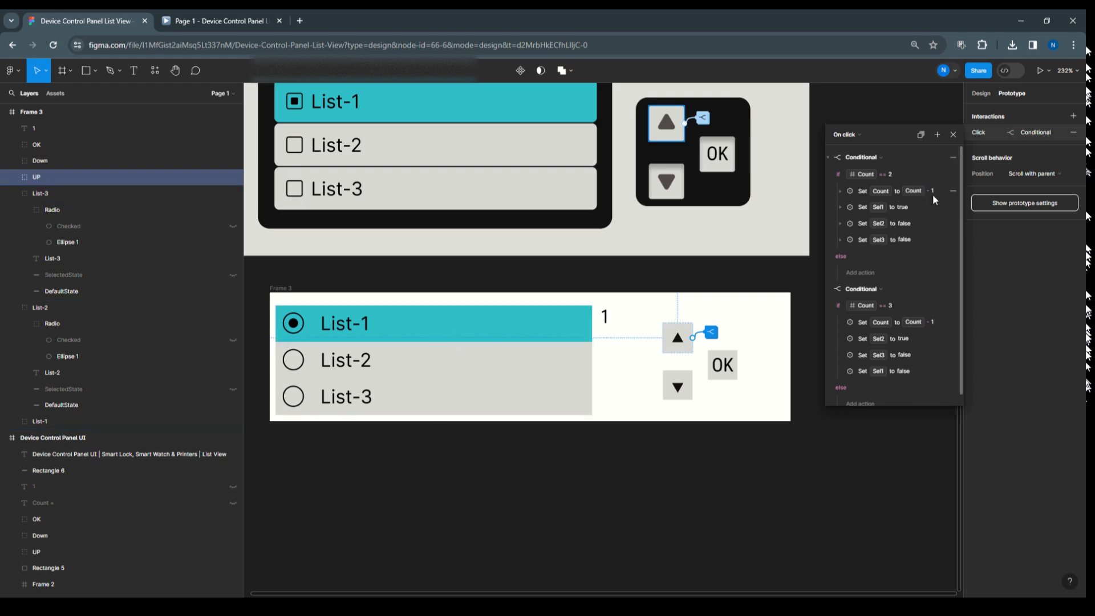
left_click(953, 136)
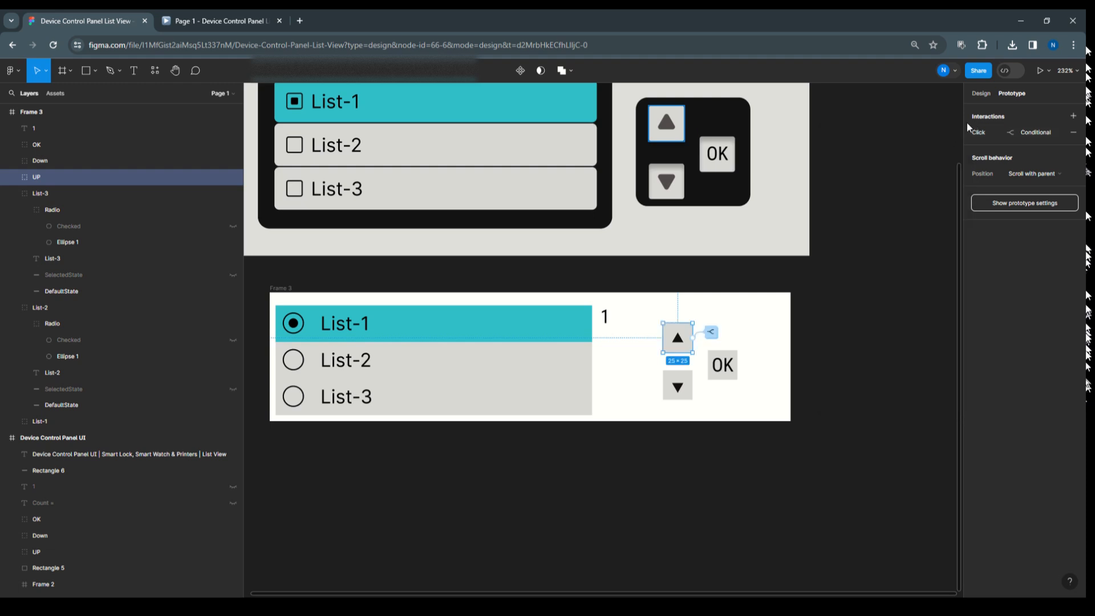
left_click(968, 126)
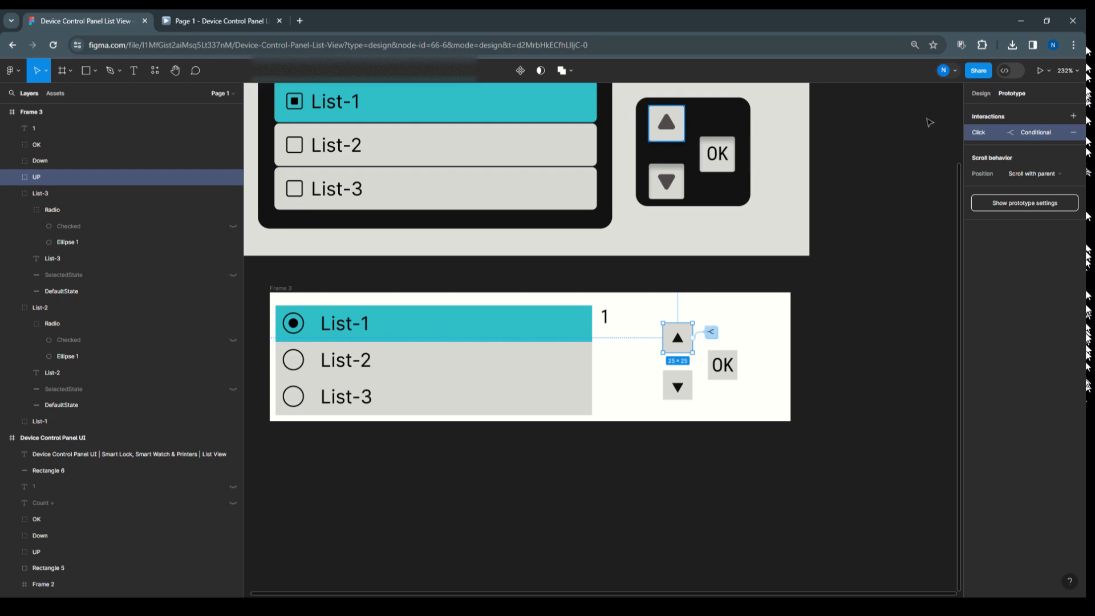
left_click(676, 383)
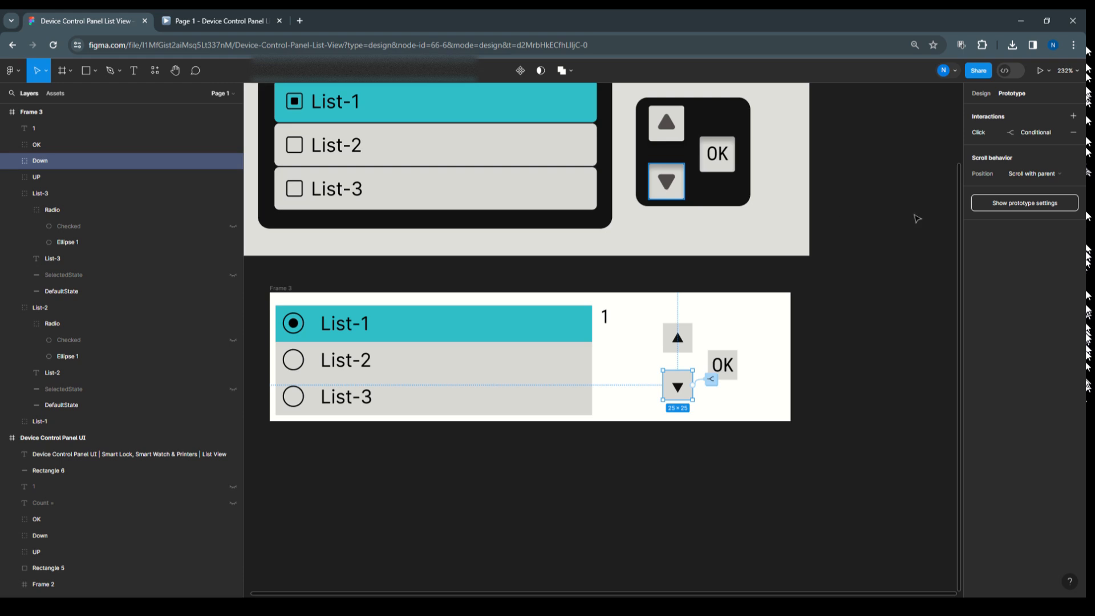
Step: In the Down button's on-click interaction, change the Count action under Count == 2 to set Count to Count + 1
left_click(971, 131)
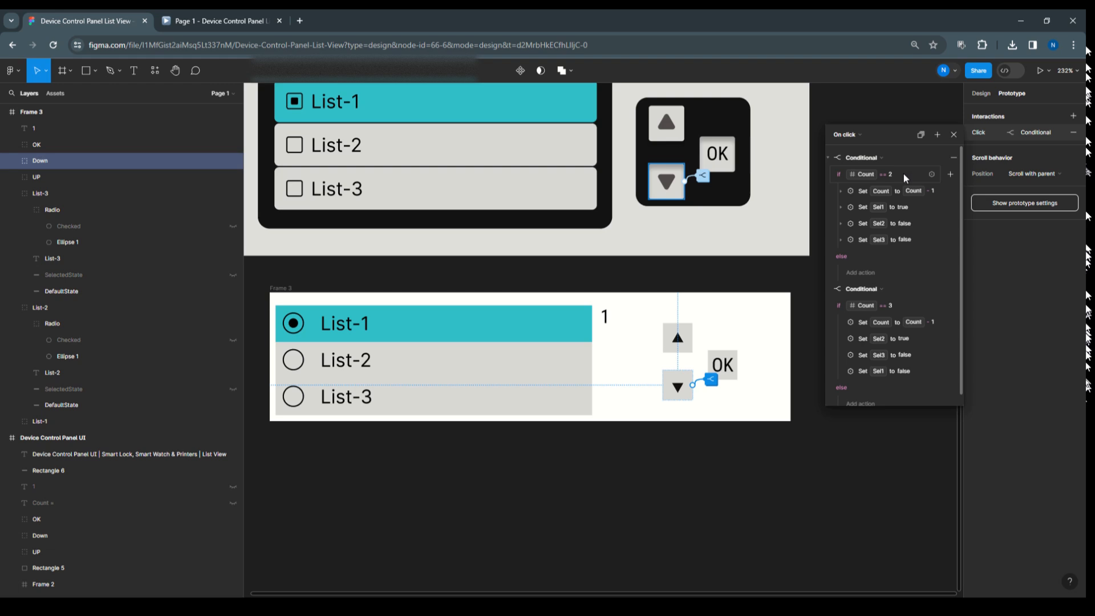
left_click(841, 191)
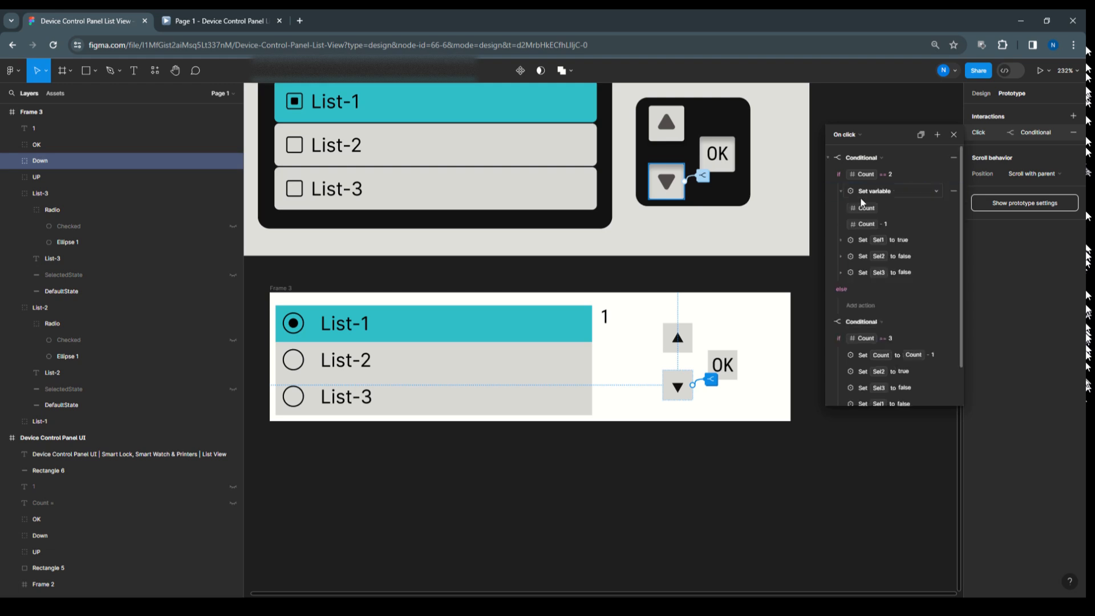
left_click(893, 223)
left_click(895, 225)
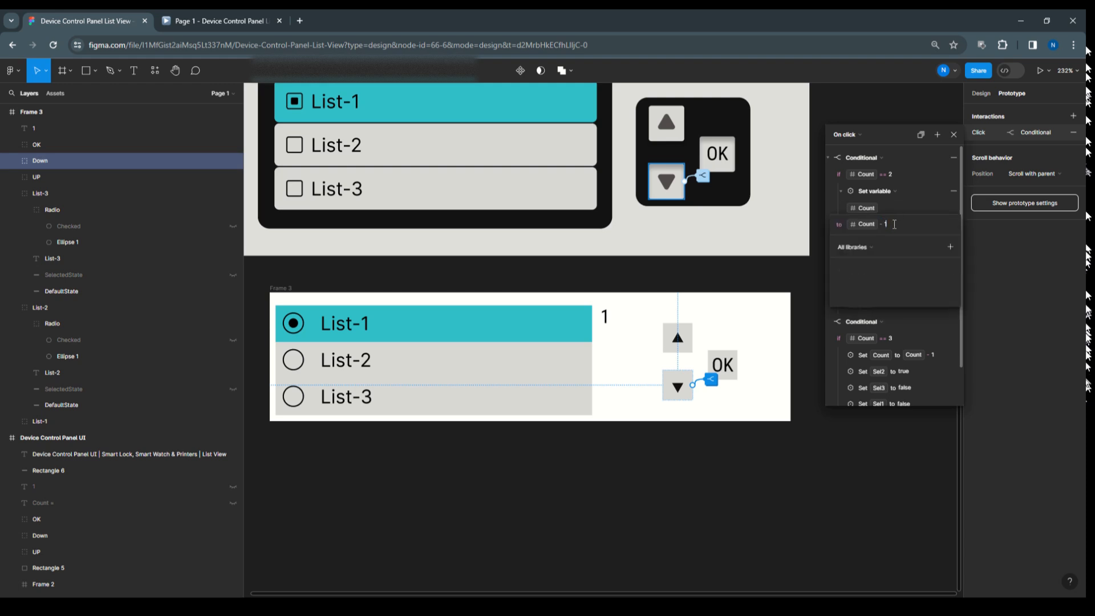
key("BackSpace")
key("BackSpace")
key("BackSpace")
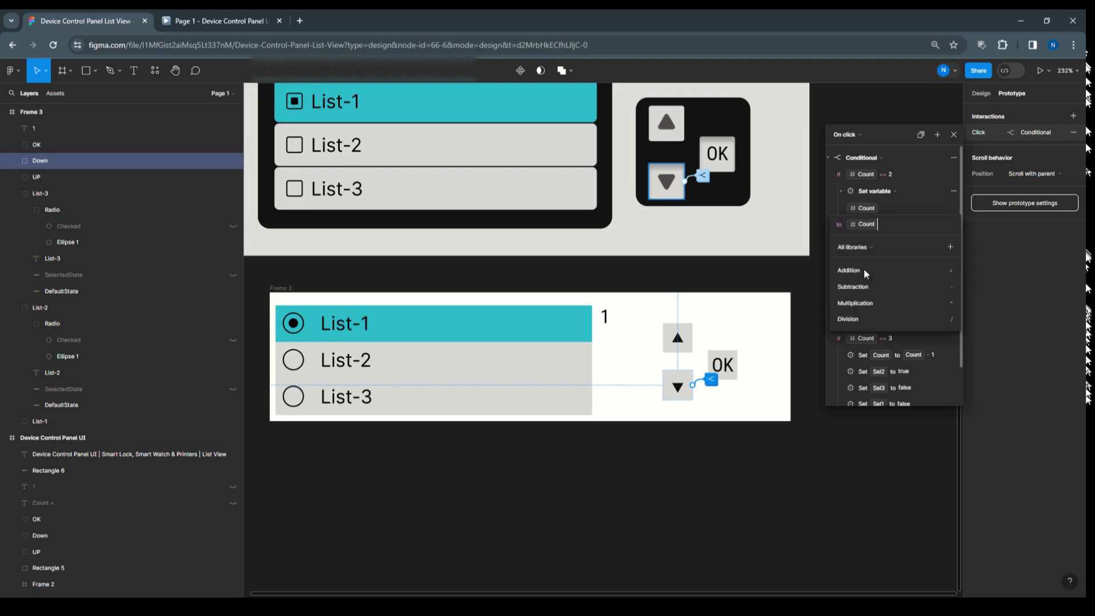
type("+ 1")
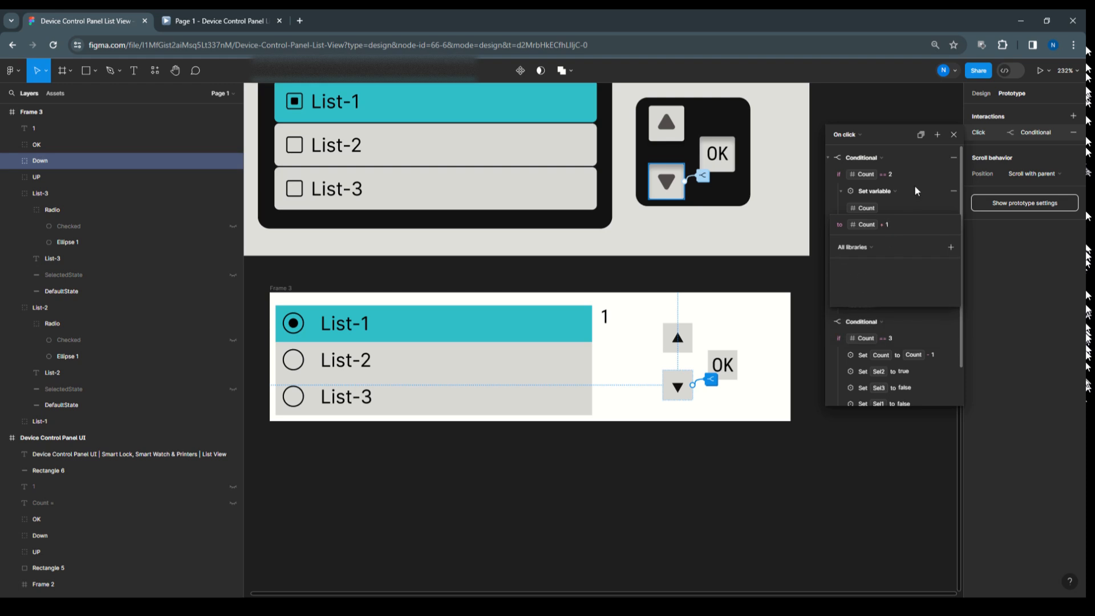
key("Return")
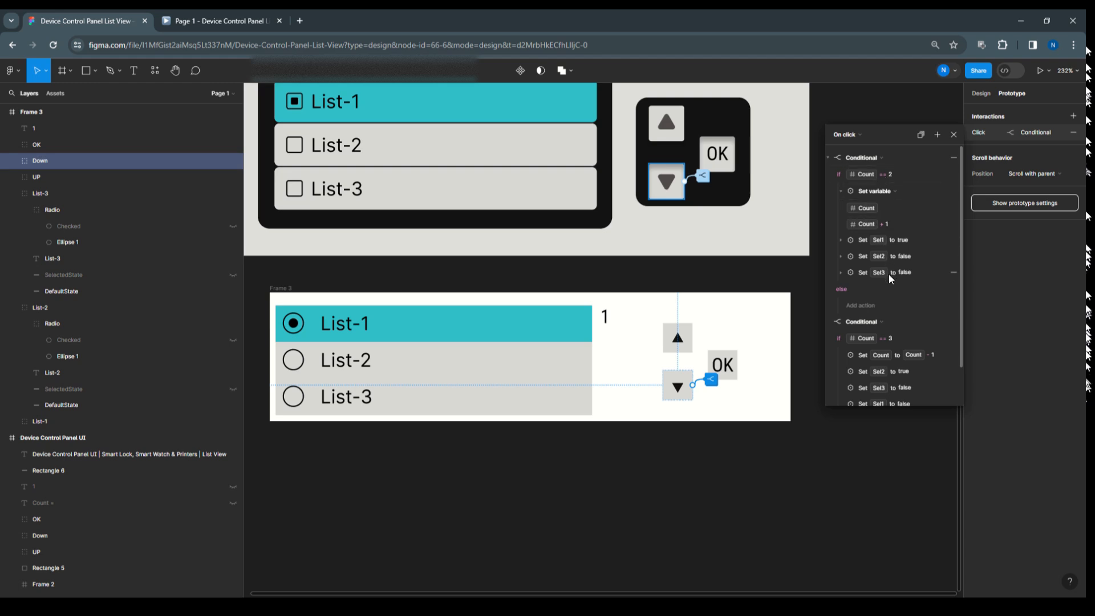
Step: Set Sel3 to true in the Down button's Count == 2 if branch
left_click(842, 272)
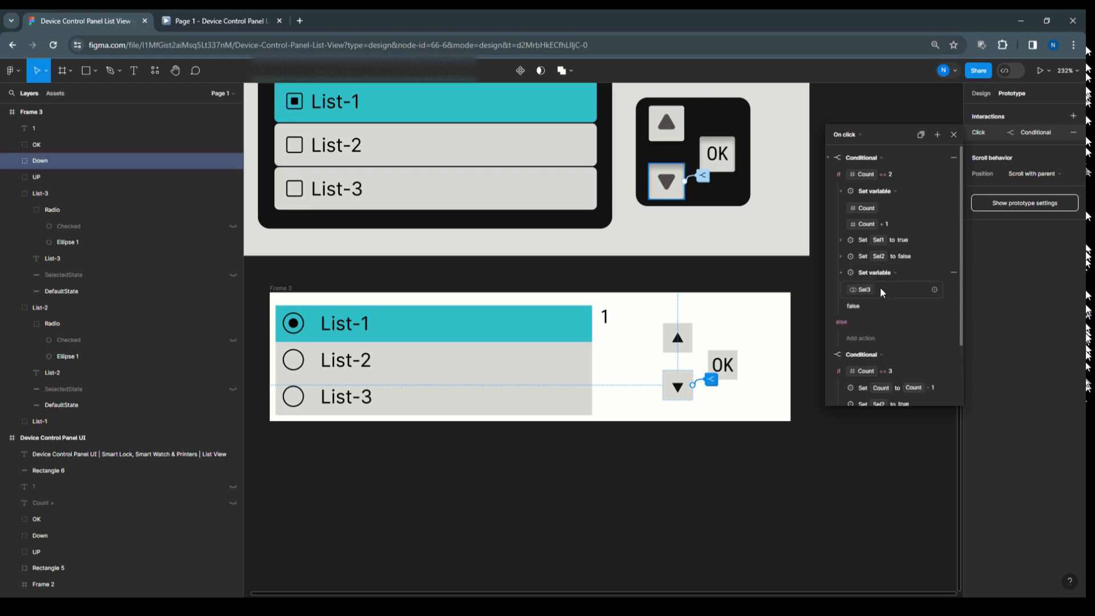
left_click(879, 307)
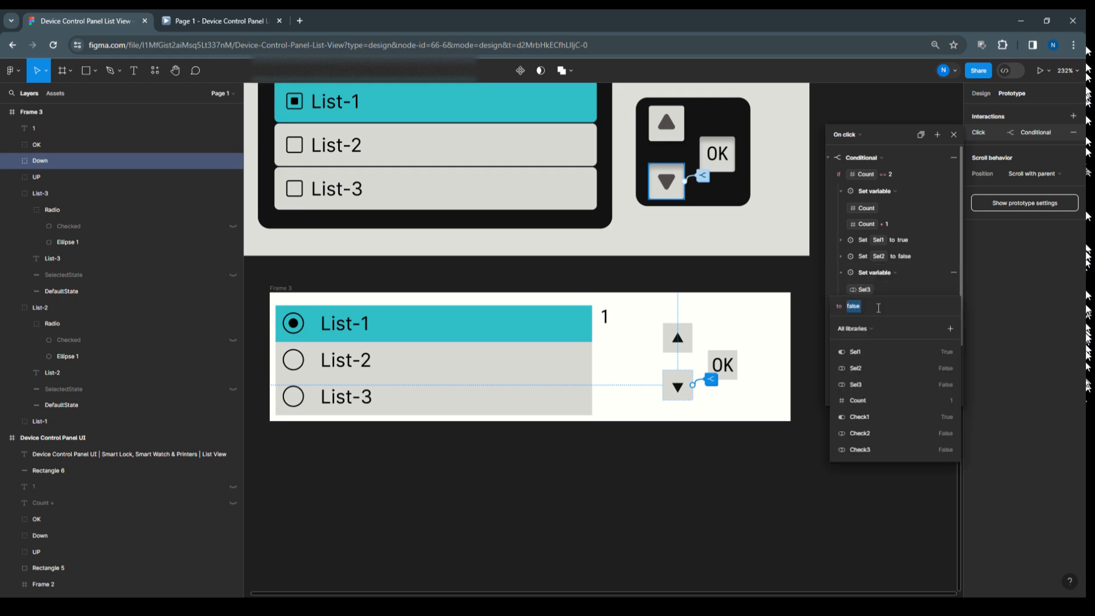
type("t")
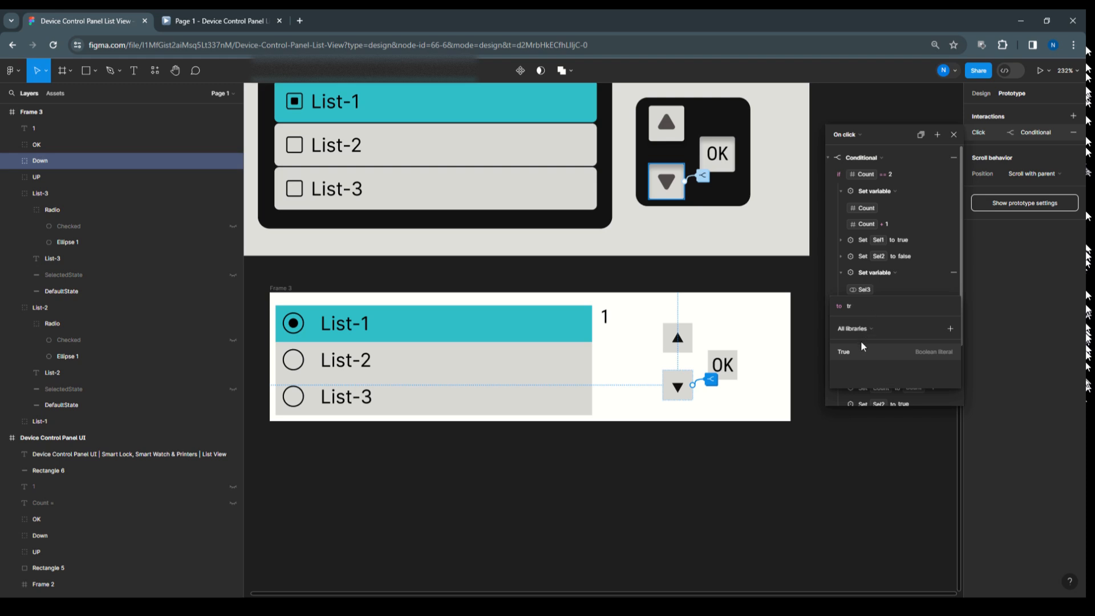
type("r")
left_click(861, 350)
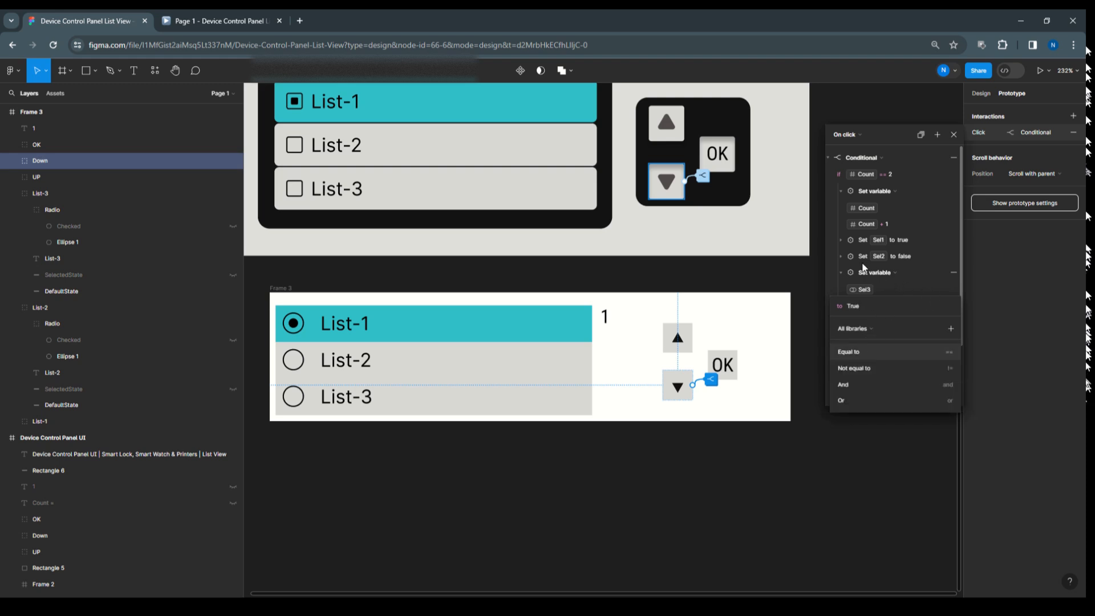
key("Return")
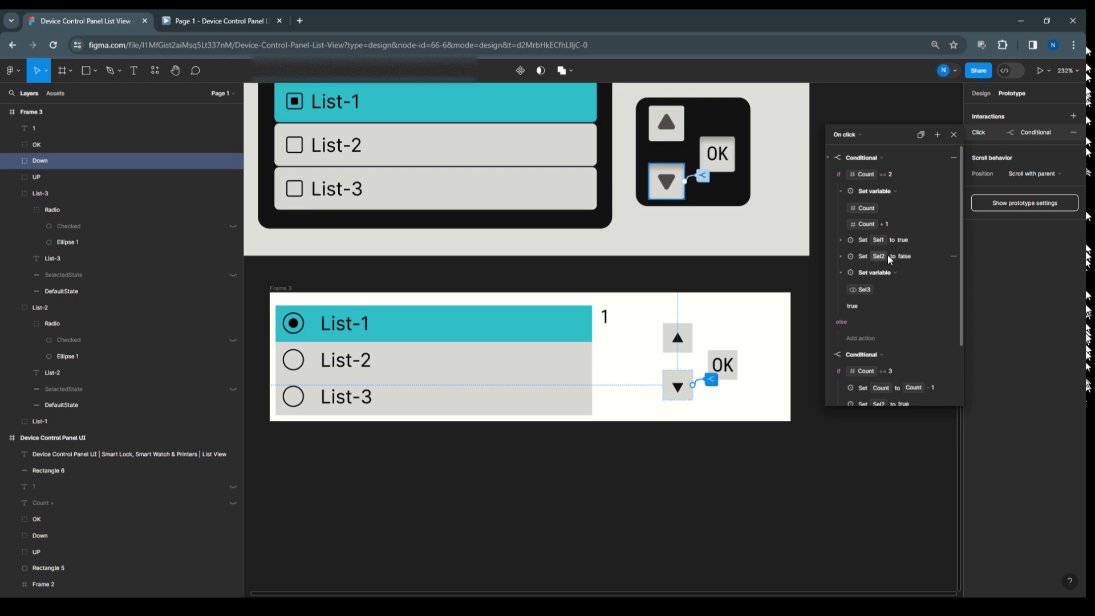
Step: Set Sel1 to false in the Count == 2 if branch of the Down button's on-click interaction
left_click(841, 256)
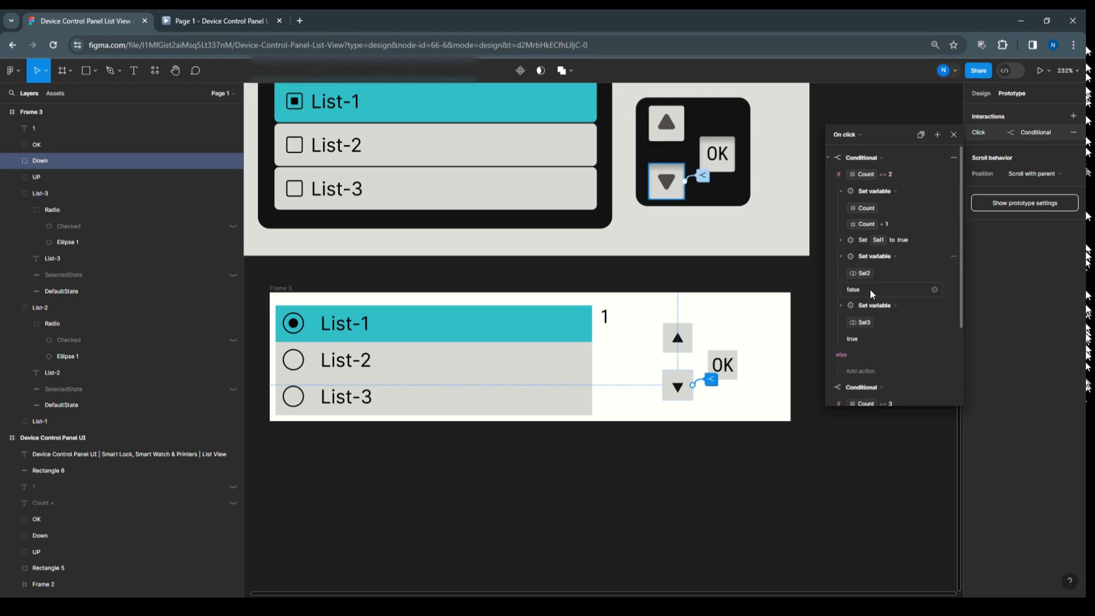
left_click(871, 289)
left_click(840, 255)
left_click(842, 239)
left_click(862, 274)
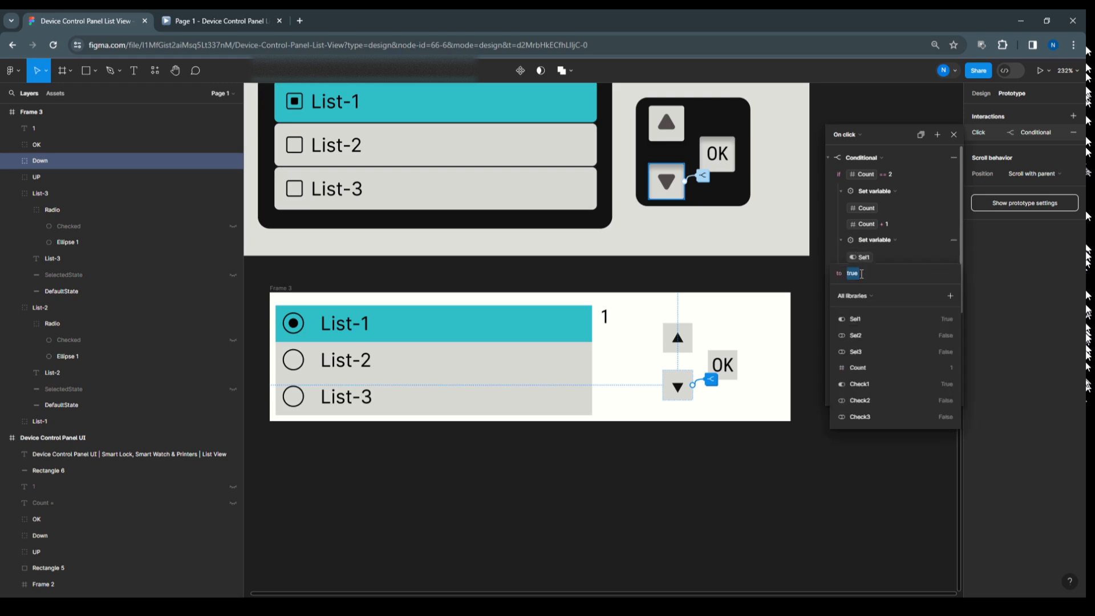
key("BackSpace")
type("f")
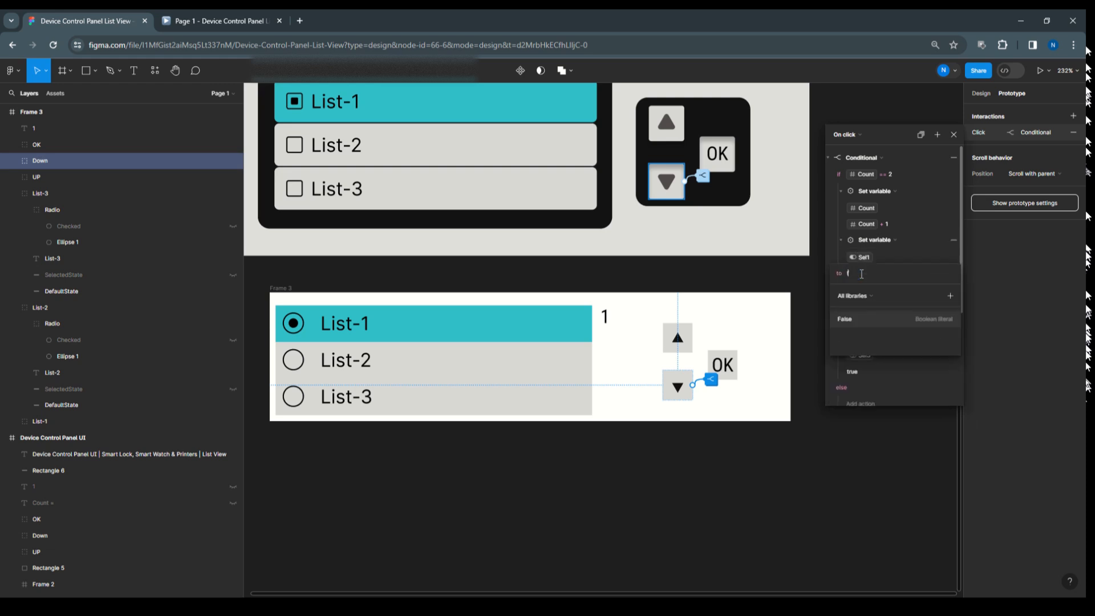
left_click(861, 317)
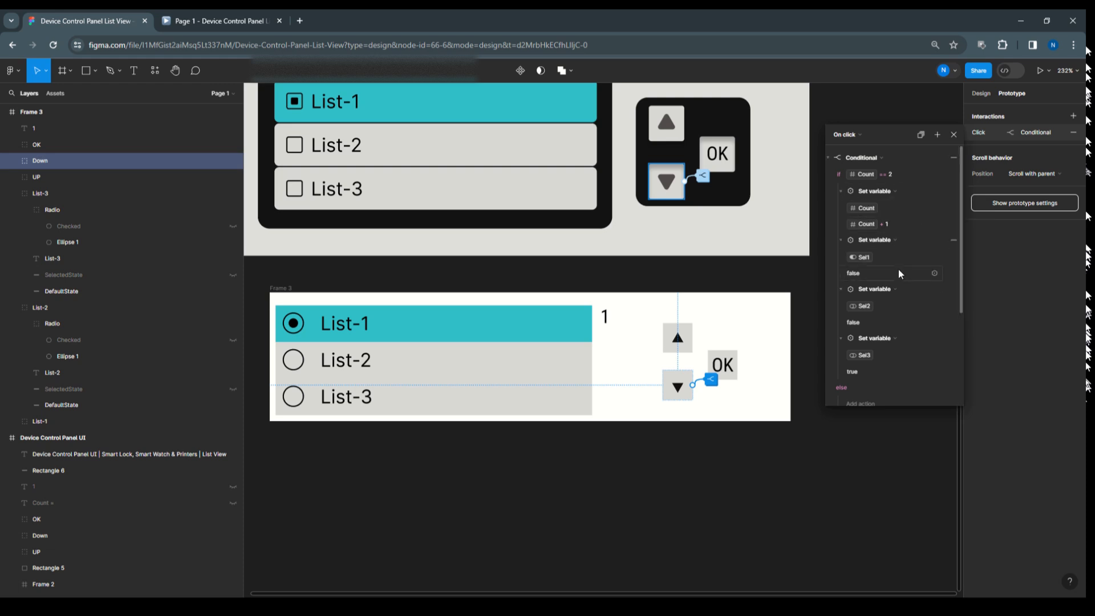
Step: Change the condition of the Down button's second conditional to Count == 1
scroll(899, 269, "down", 5)
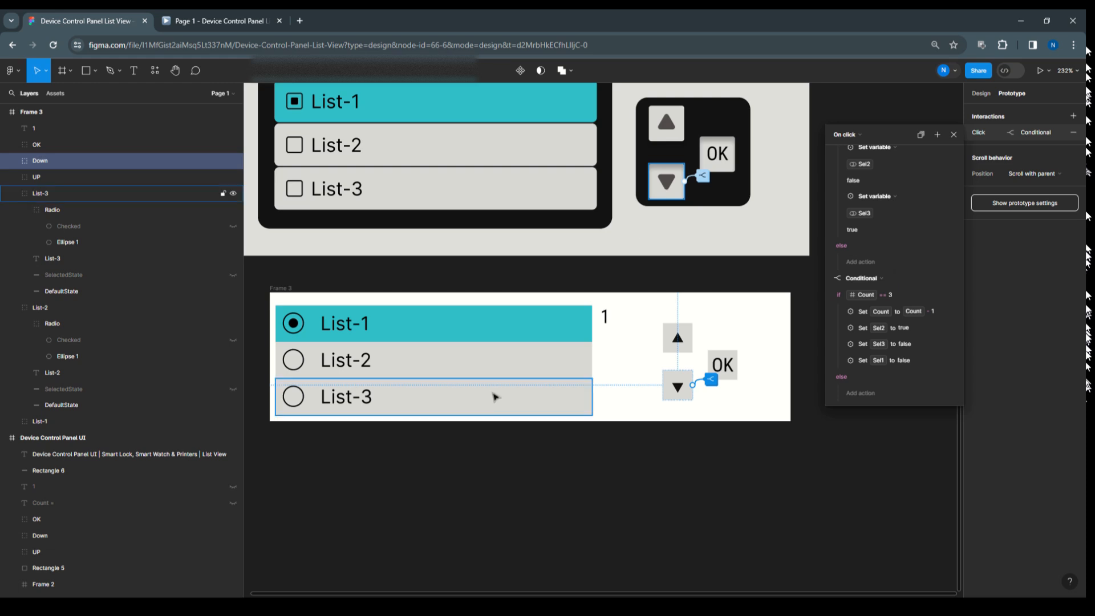
scroll(895, 258, "up", 5)
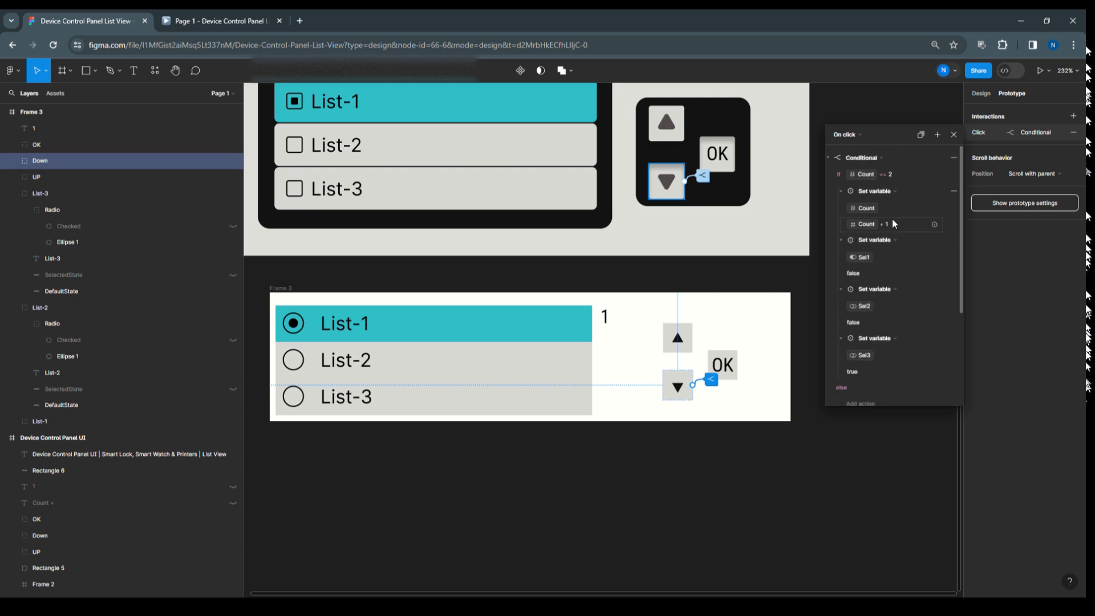
scroll(872, 374, "down", 5)
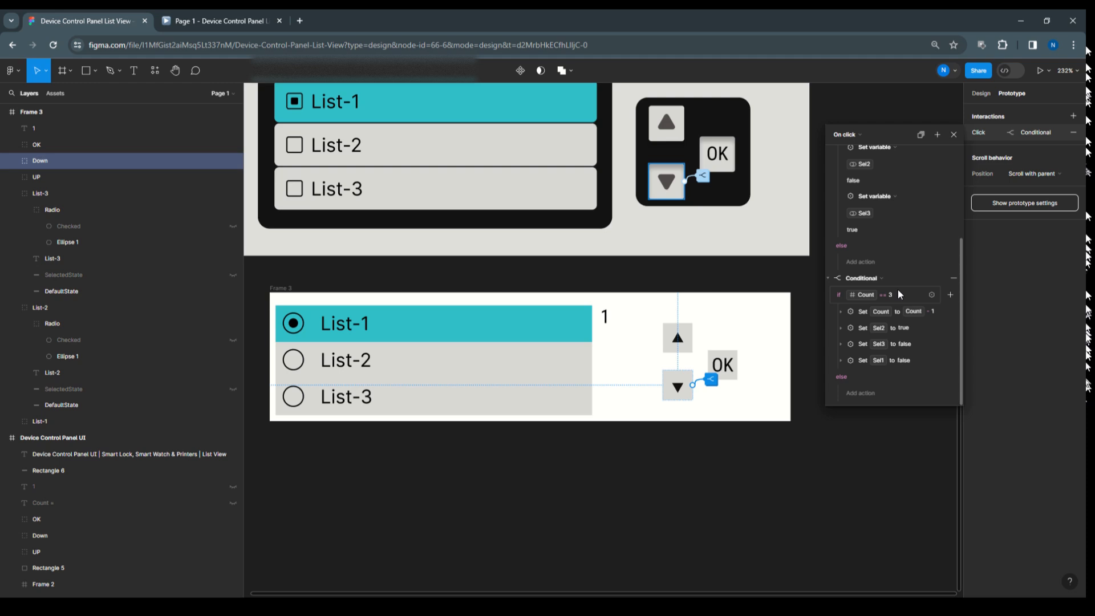
left_click(899, 294)
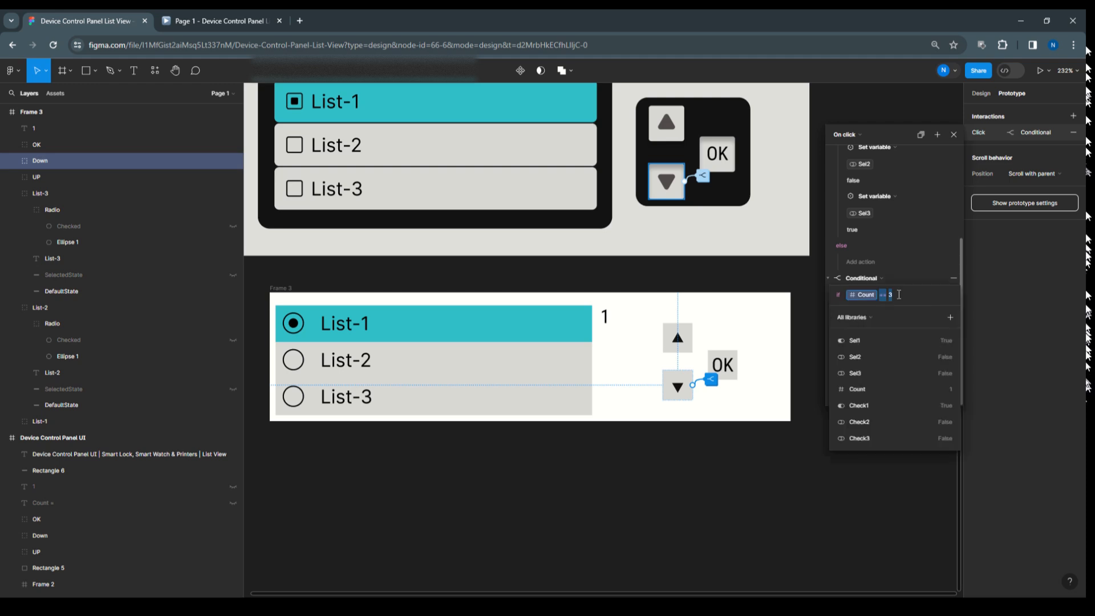
left_click(904, 296)
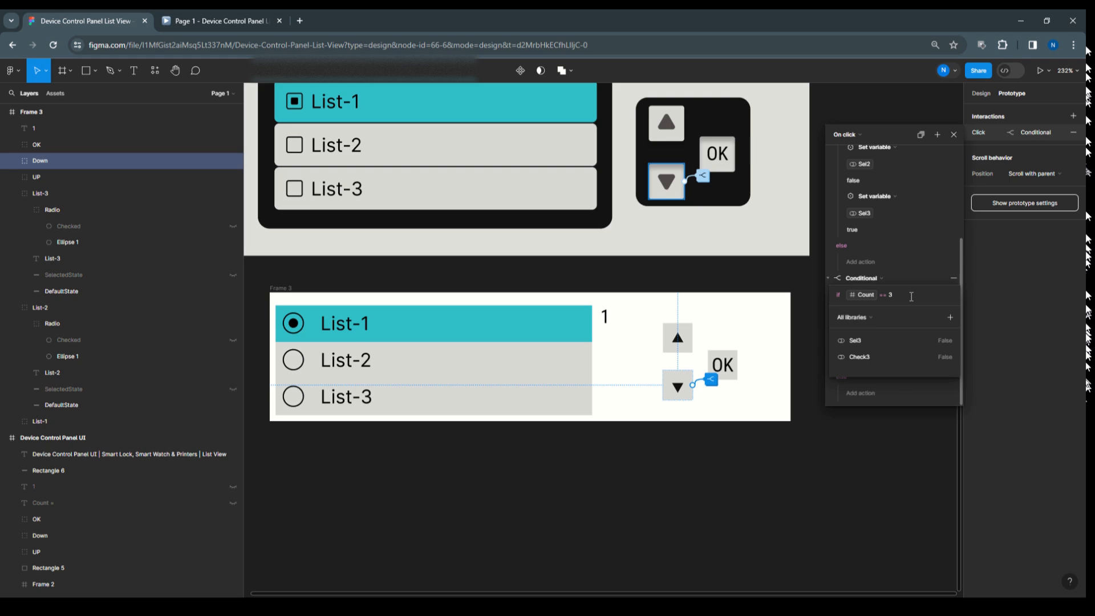
key("BackSpace")
type("1")
left_click(915, 276)
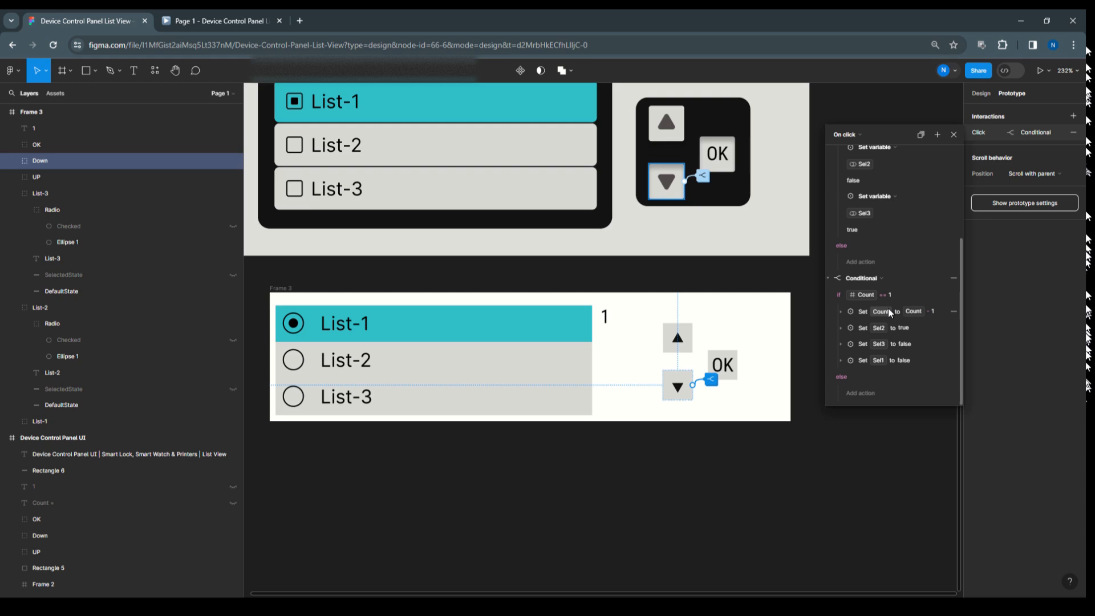
Step: Change the Count action in the Down button's Count == 1 branch to set Count to Count + 1
left_click(838, 314)
left_click(840, 312)
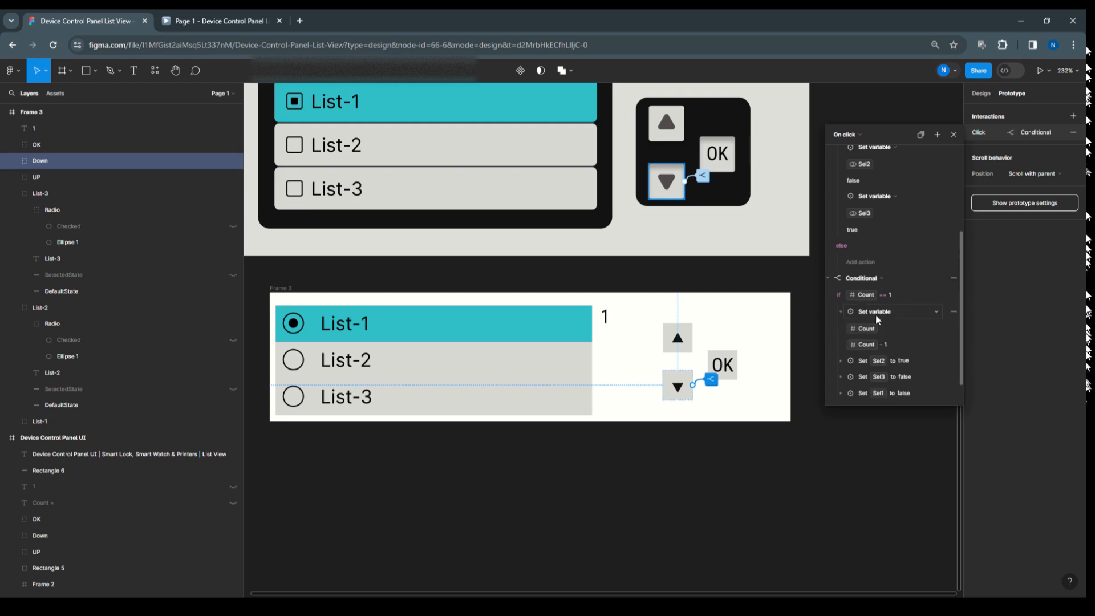
left_click(891, 344)
left_click(894, 344)
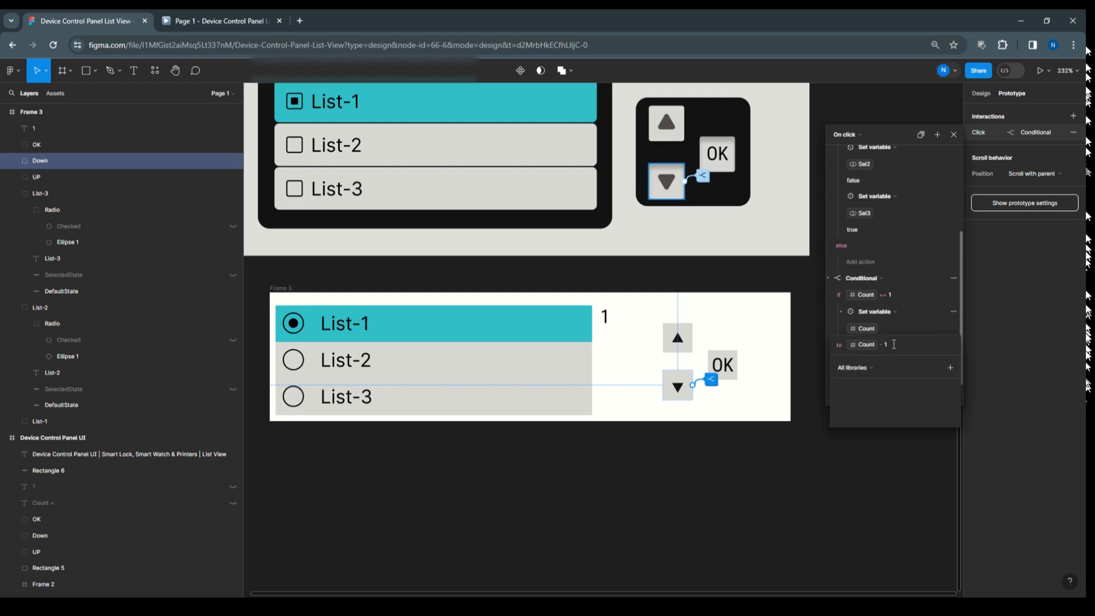
key("BackSpace")
key("BackSpace")
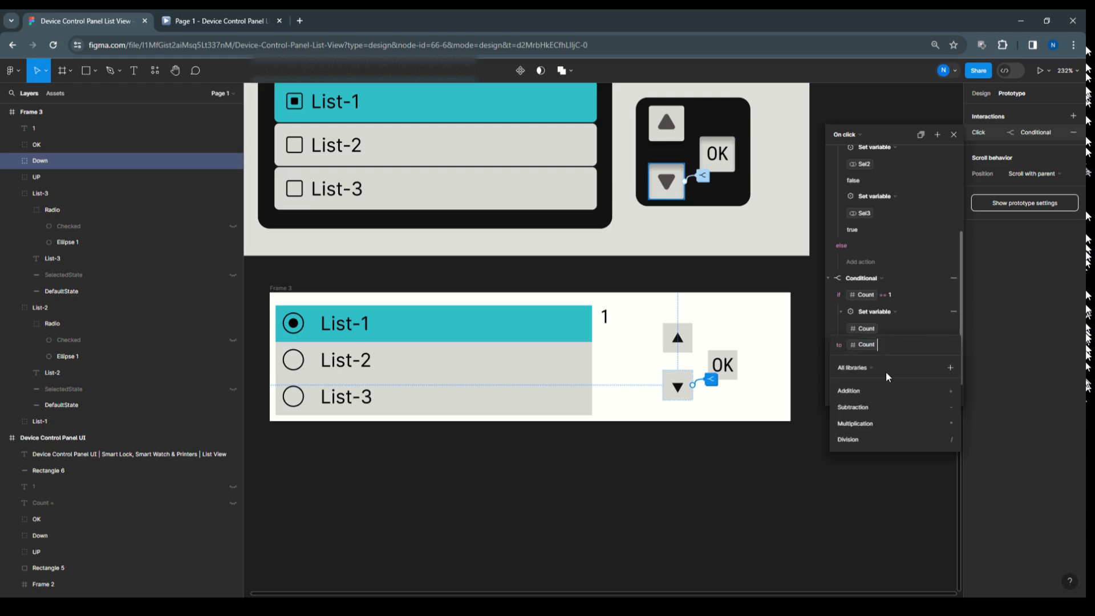
left_click(872, 392)
type("1")
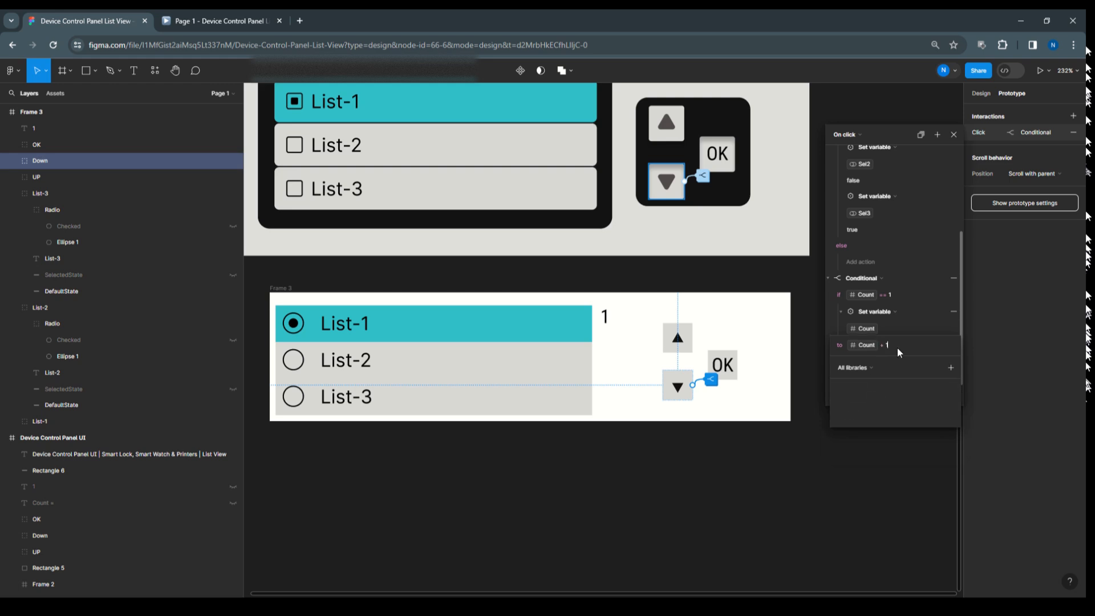
left_click(915, 315)
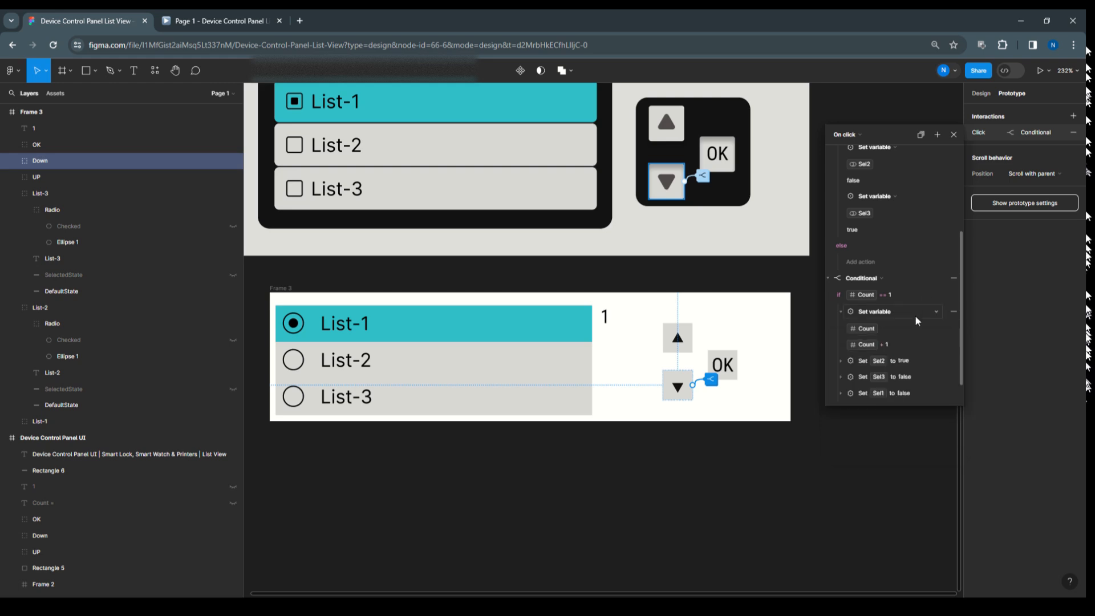
left_click(841, 313)
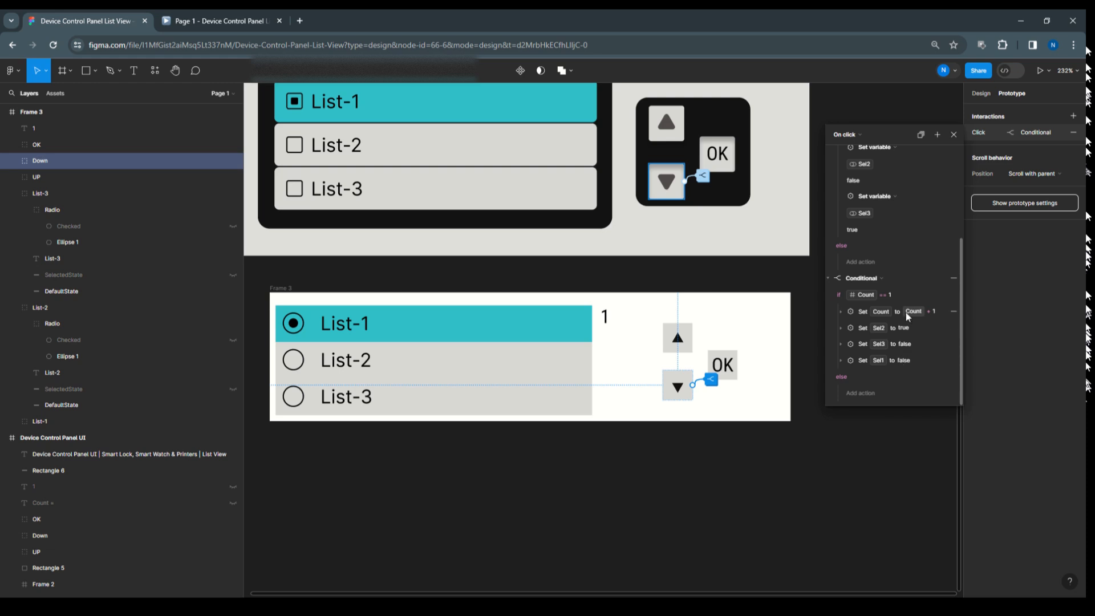
Step: Collapse the expanded actions under Count == 2 and review both of the Down button's conditionals
scroll(906, 313, "up", 4)
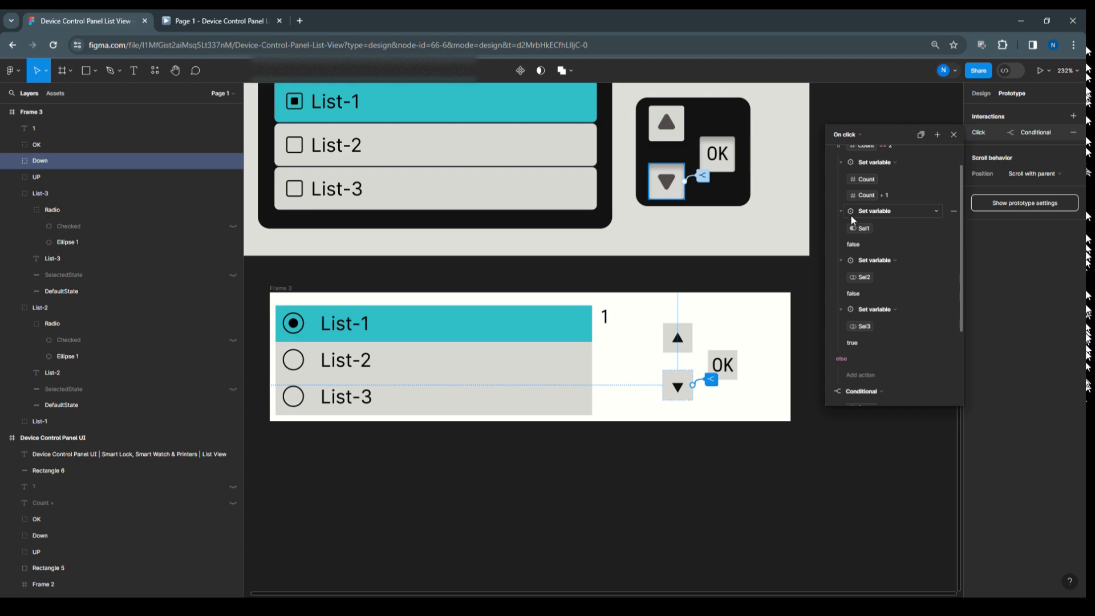
left_click(842, 212)
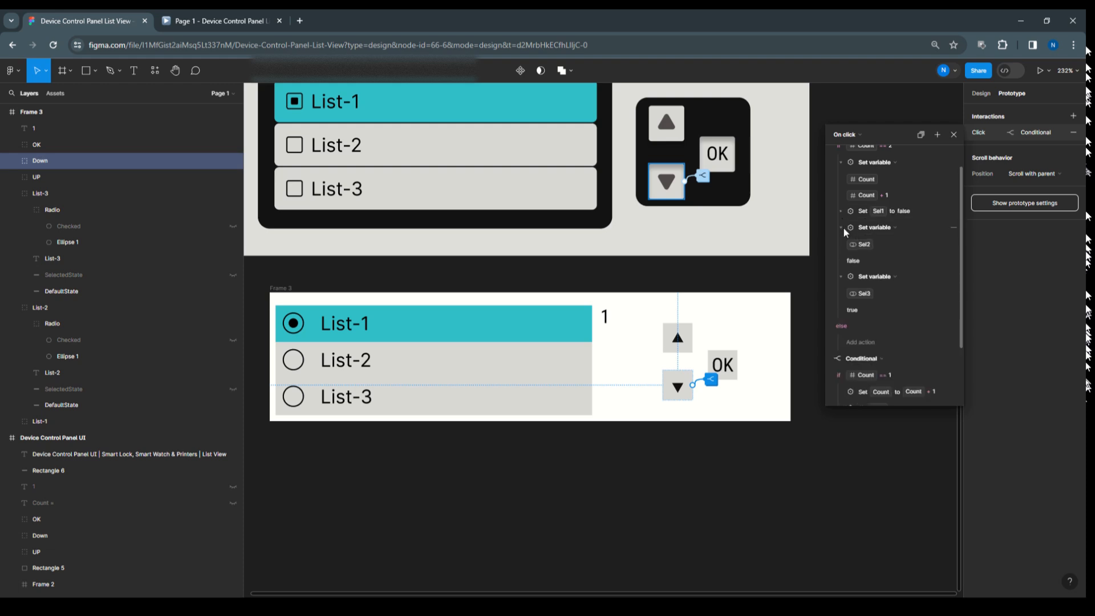
left_click(842, 228)
left_click(842, 243)
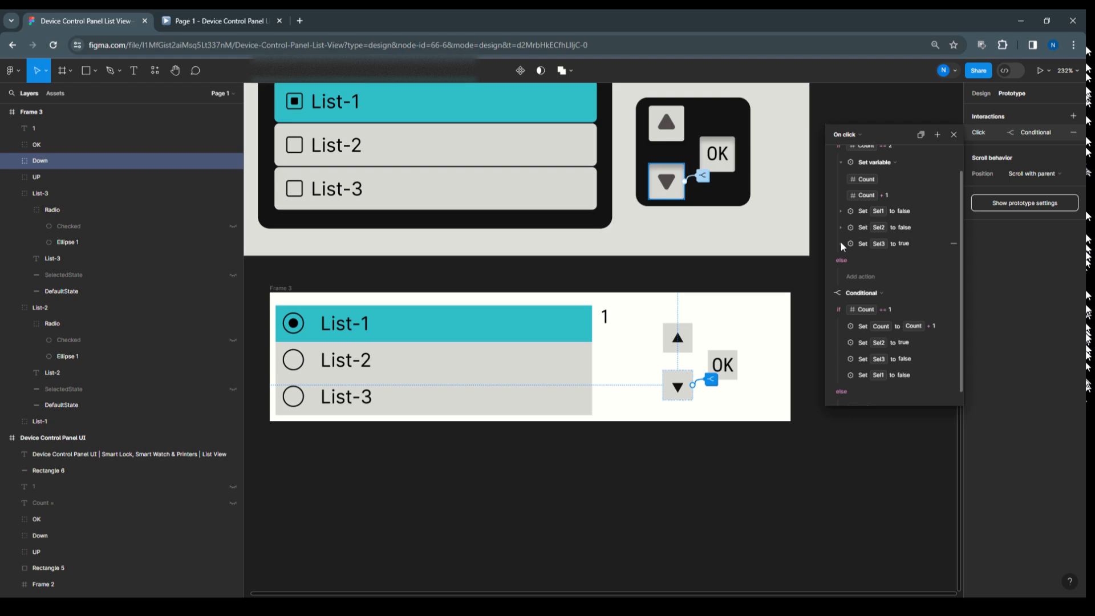
scroll(911, 241, "up", 1)
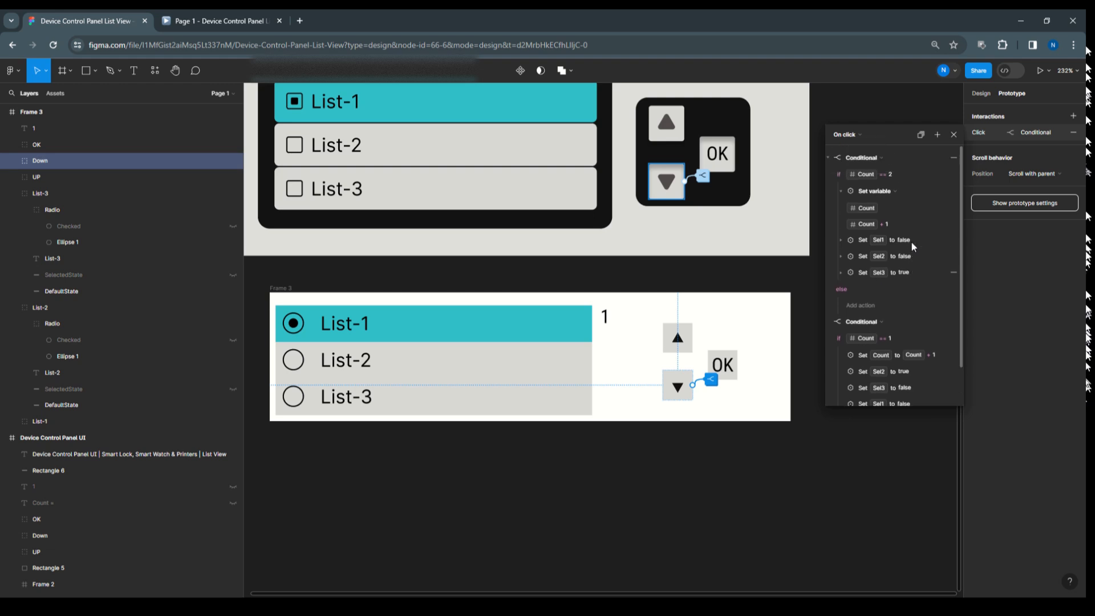
left_click(843, 192)
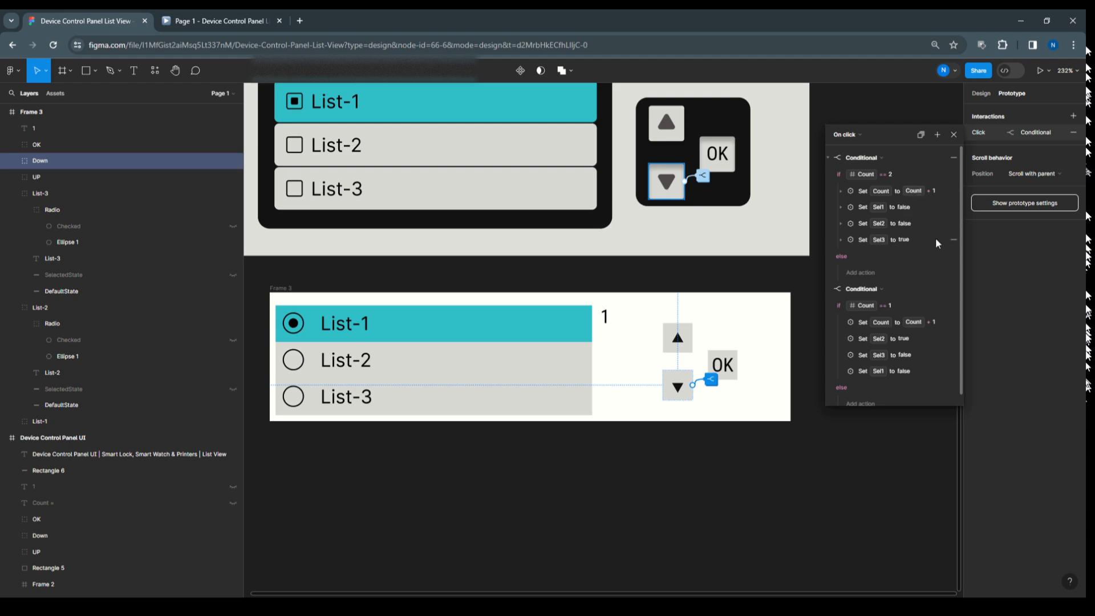
scroll(916, 266, "down", 1)
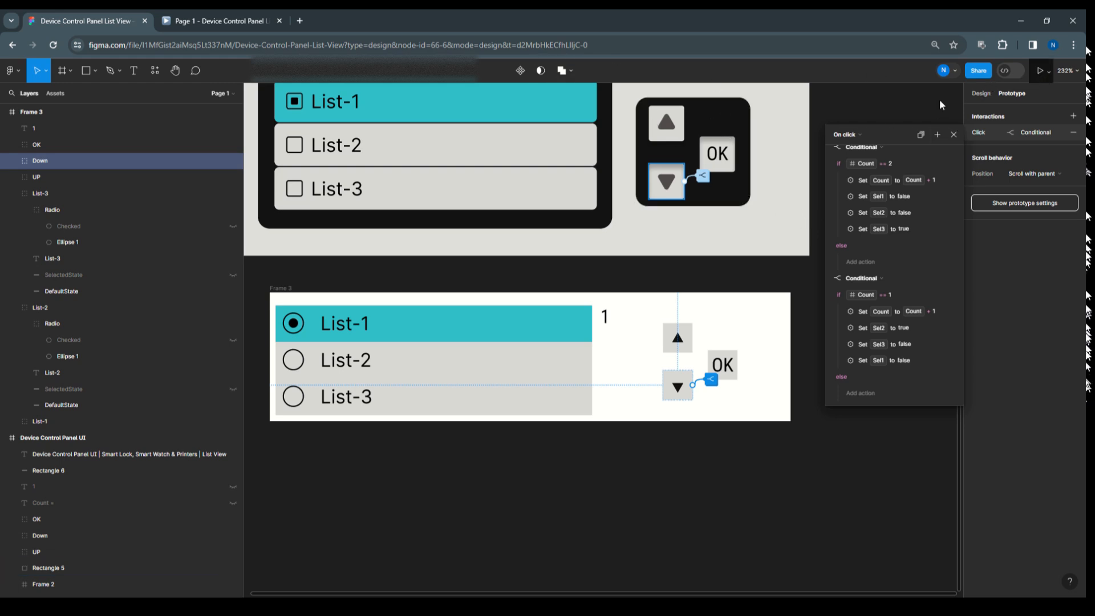
Step: Present Frame 3 as a prototype in a new tab and scale it with Fit width
left_click(285, 289)
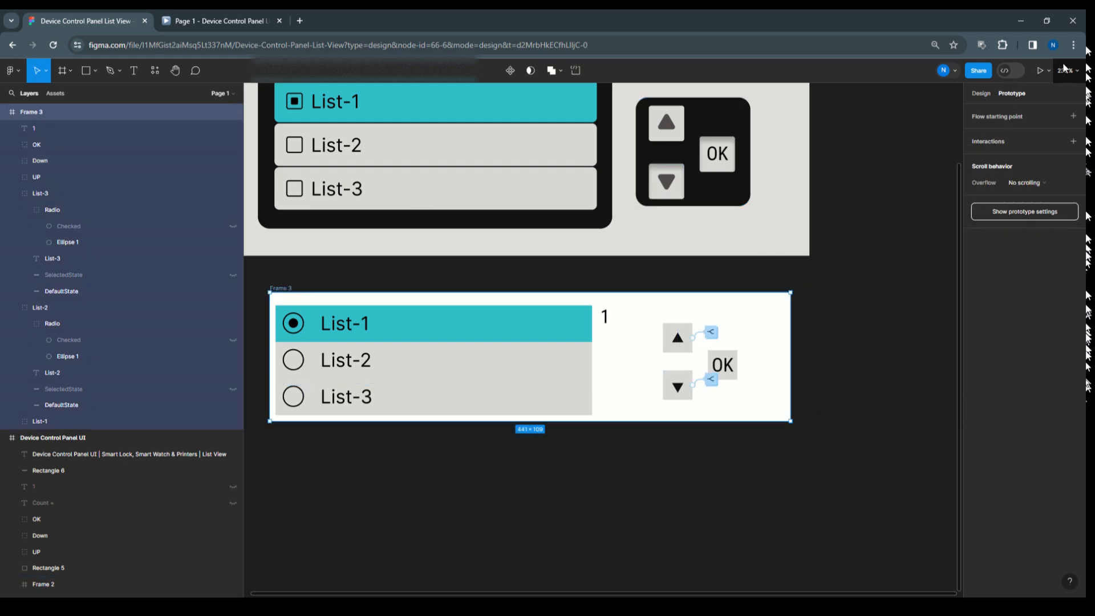
left_click(1049, 70)
left_click(1036, 96)
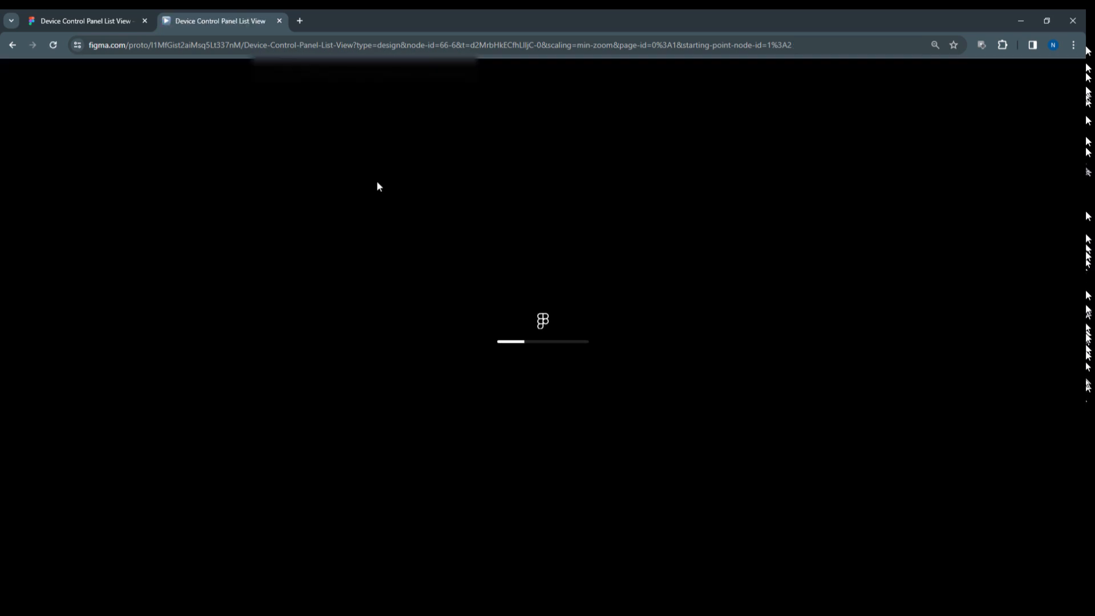
left_click(1052, 73)
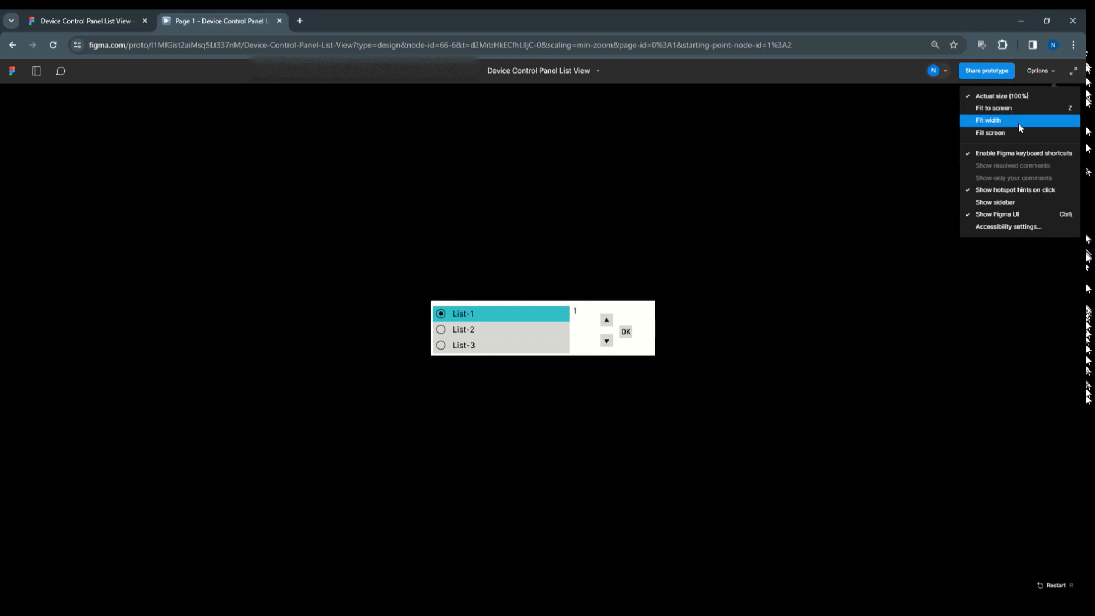
left_click(1018, 121)
Step: Test the Down and Up buttons in the prototype by moving the highlight repeatedly through the list items
left_click(836, 384)
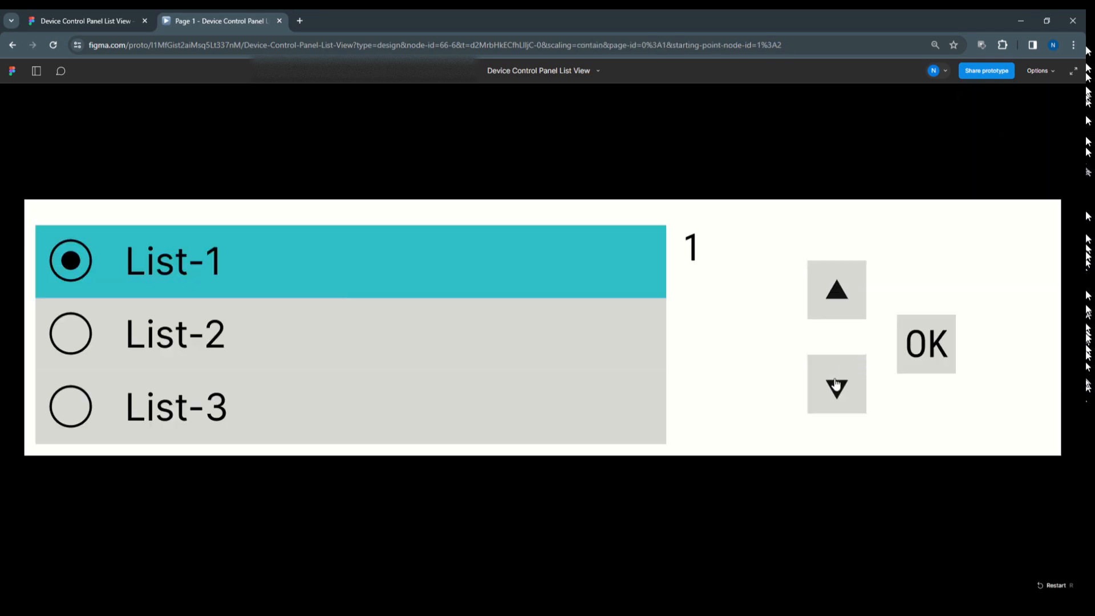
left_click(836, 385)
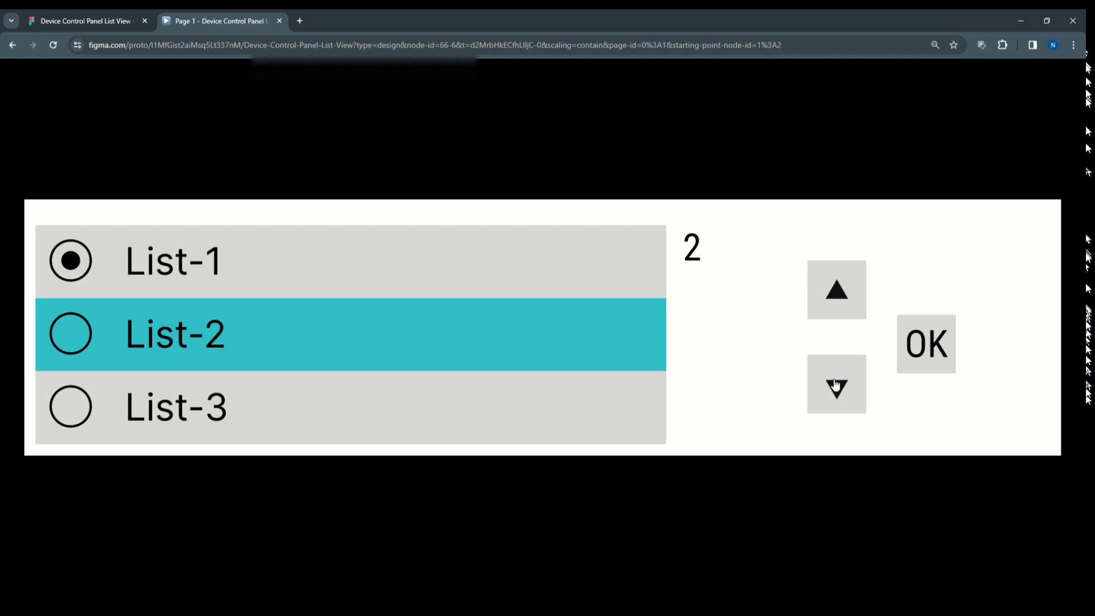
left_click(837, 297)
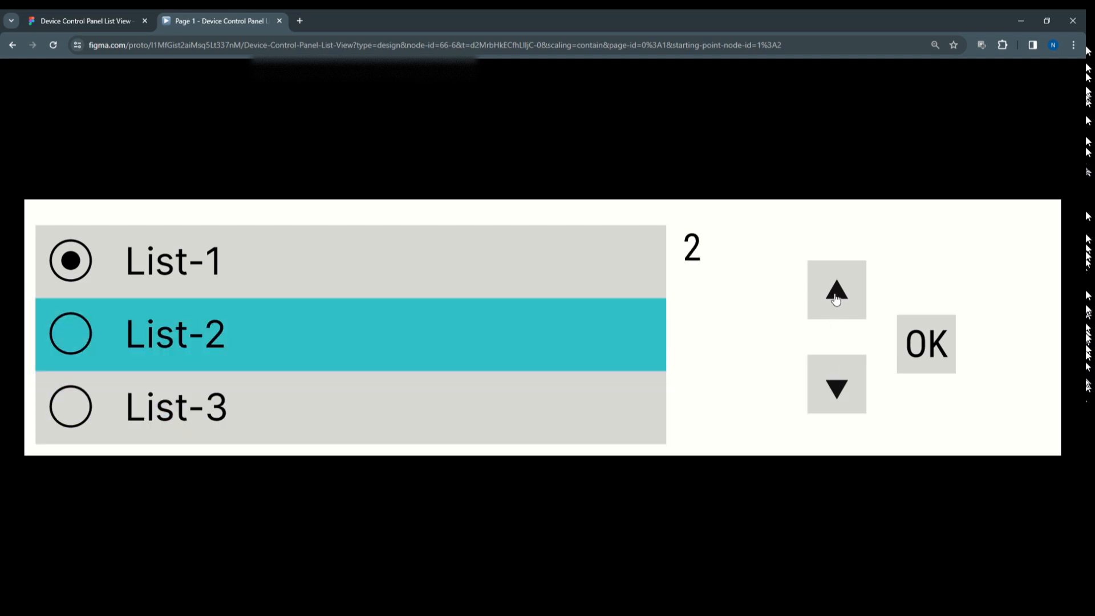
left_click(836, 298)
left_click(837, 382)
left_click(836, 379)
left_click(838, 295)
left_click(840, 301)
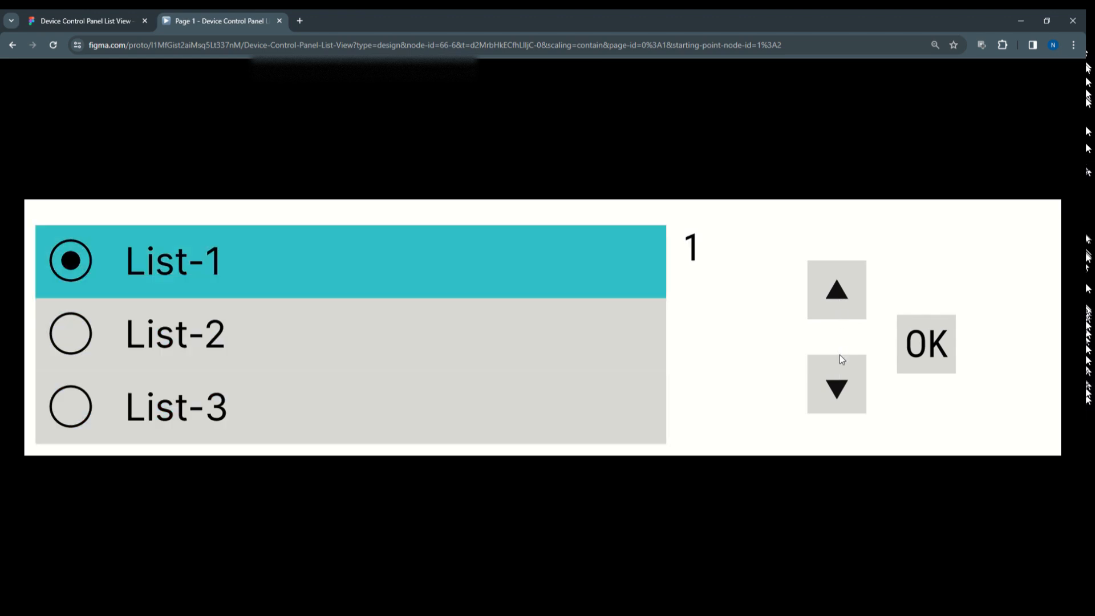
left_click(839, 379)
left_click(841, 376)
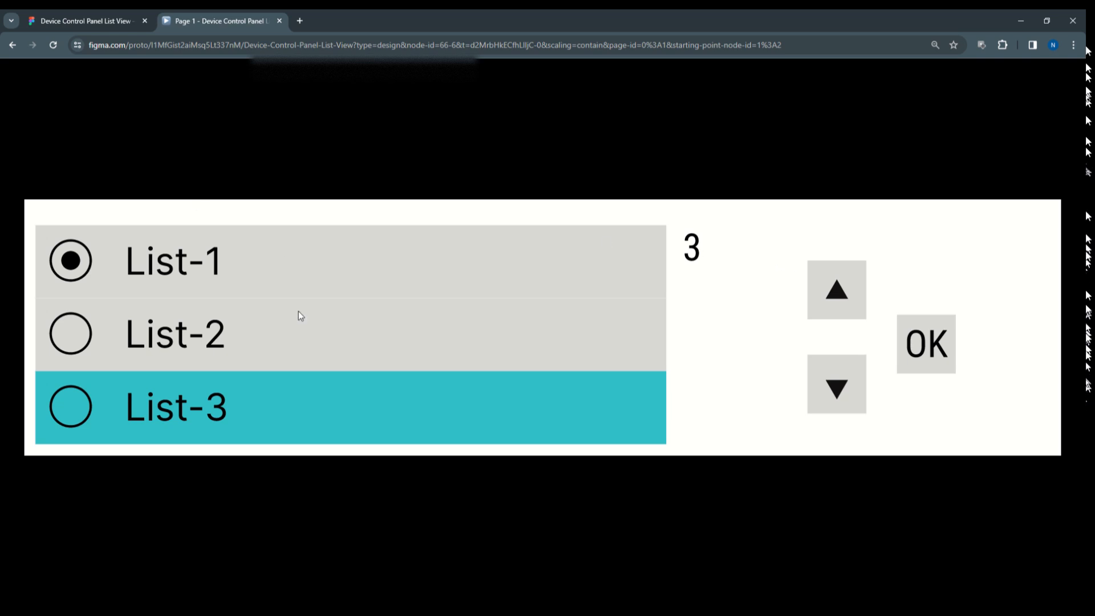
Step: Return to the design file and add an on-click Conditional interaction to the OK button in Frame 3
left_click(85, 21)
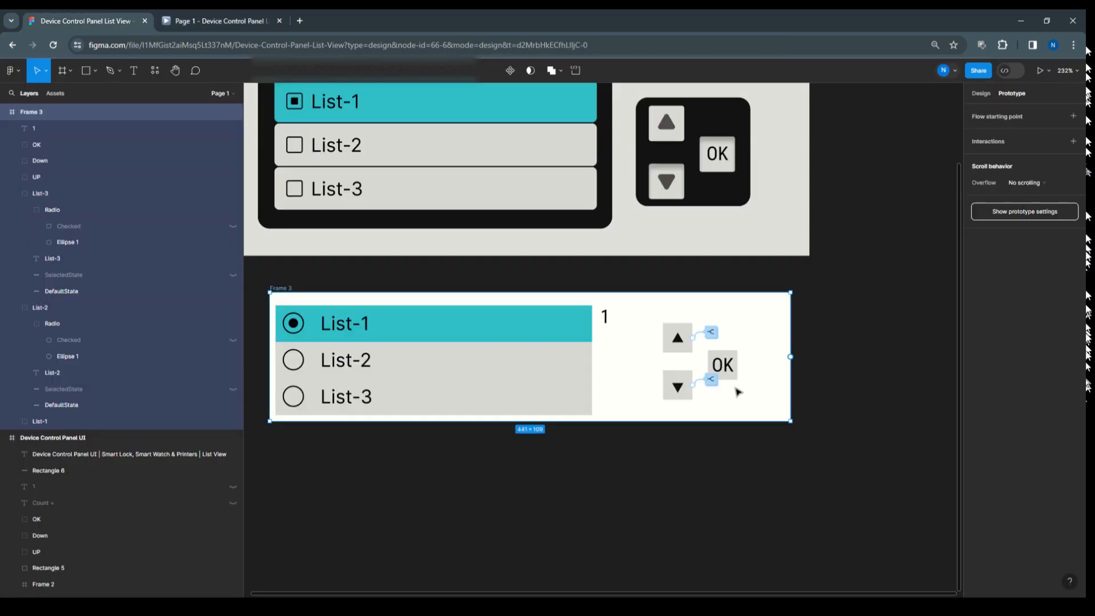
left_click(735, 368)
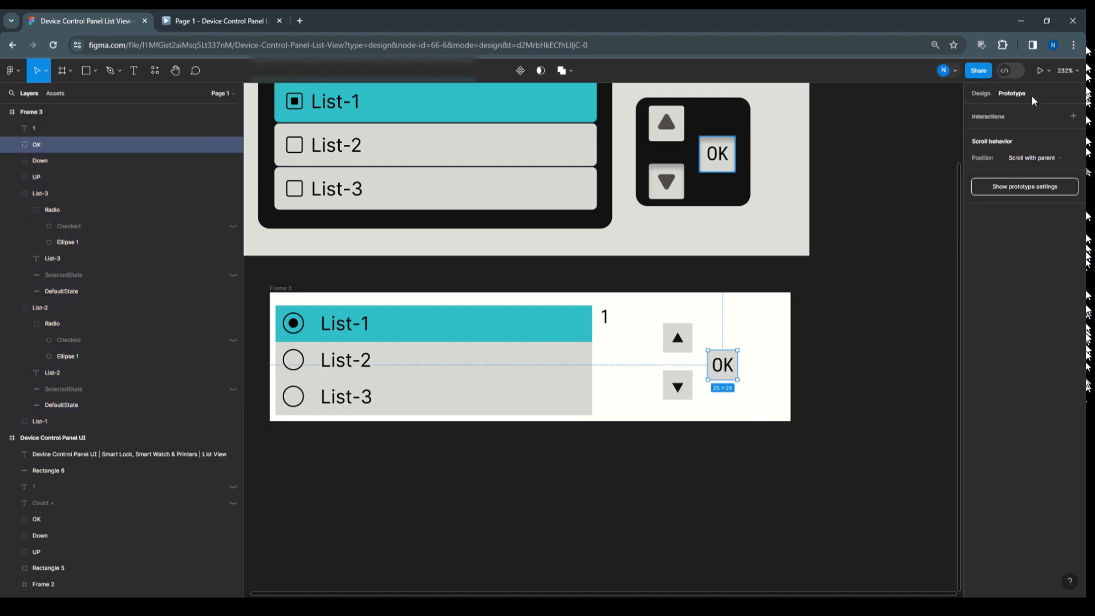
left_click(981, 116)
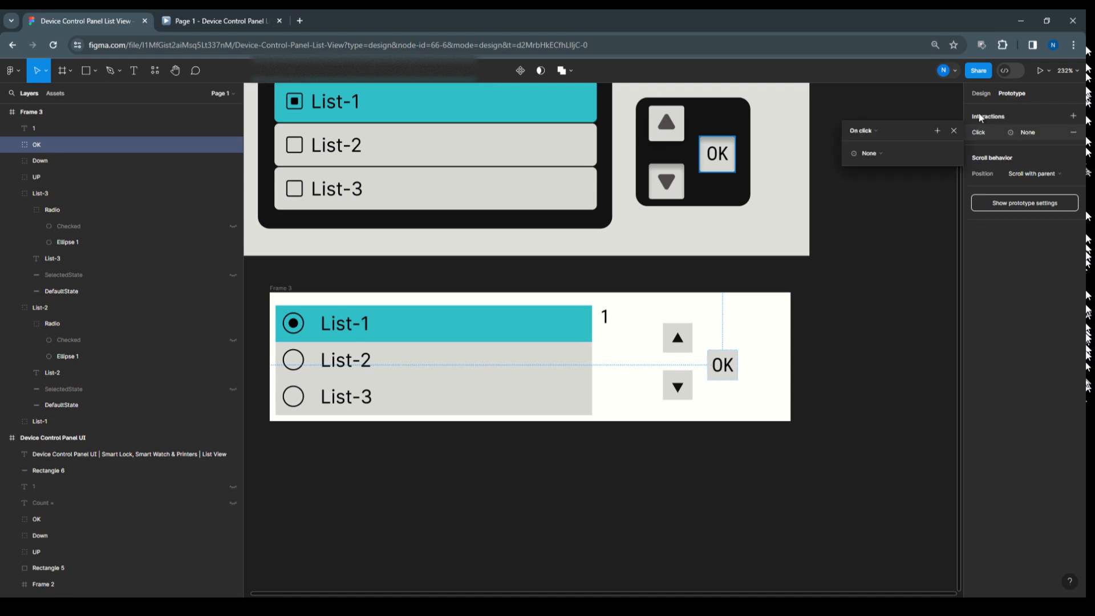
left_click(893, 158)
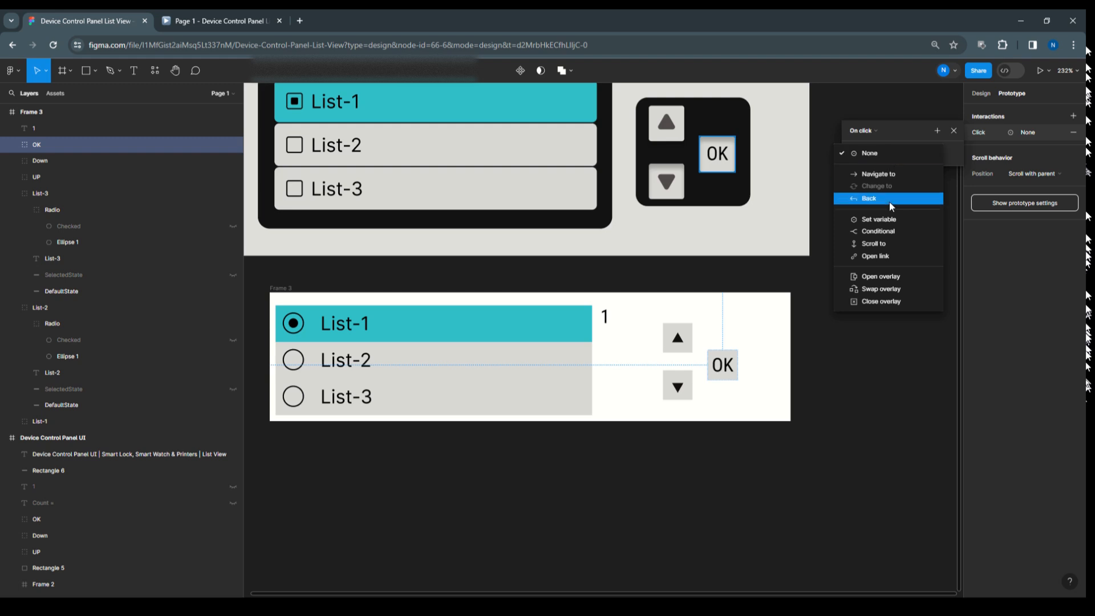
left_click(889, 230)
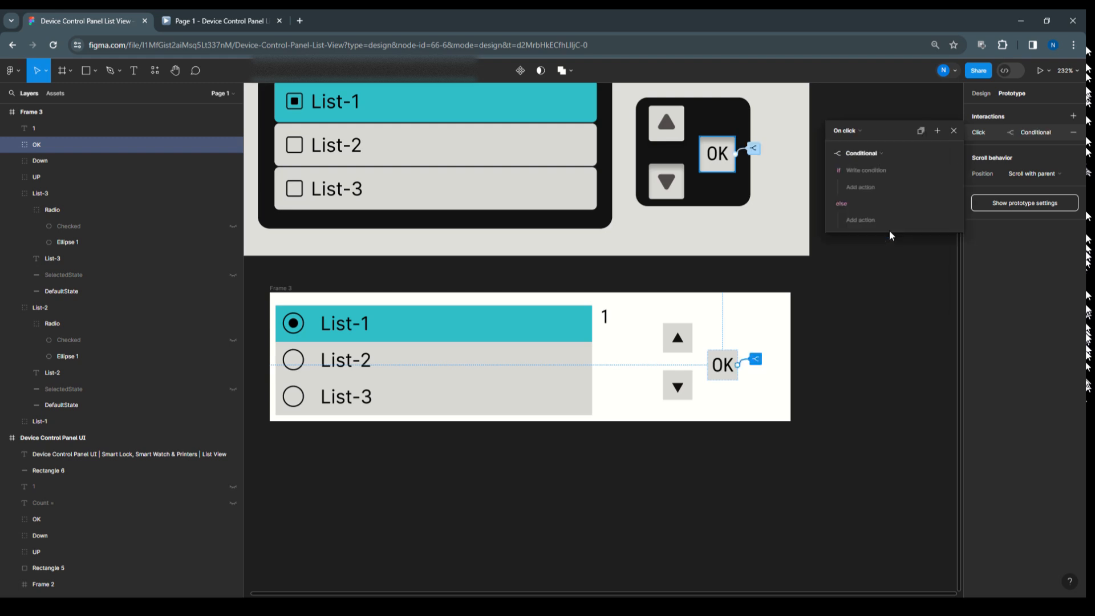
Step: Write the OK button's first condition as Count == Check1 and False
left_click(864, 170)
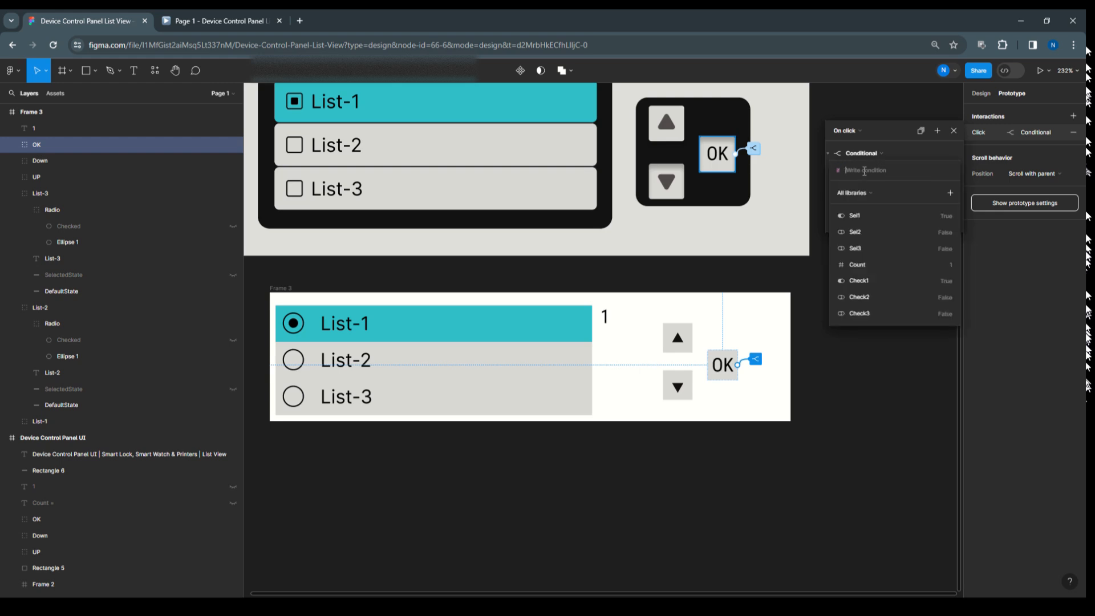
left_click(868, 263)
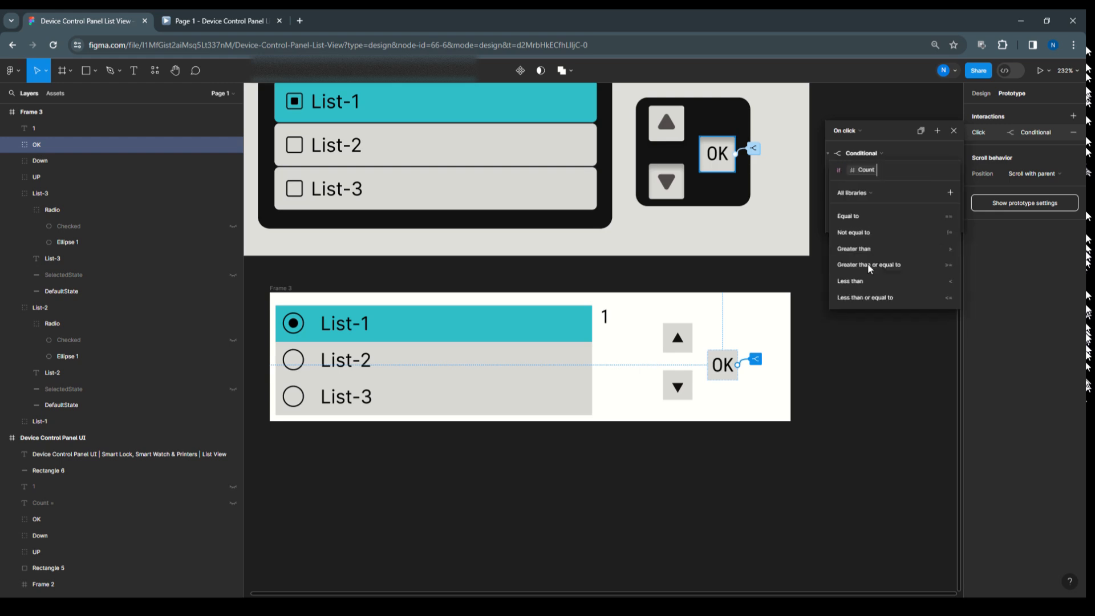
left_click(887, 216)
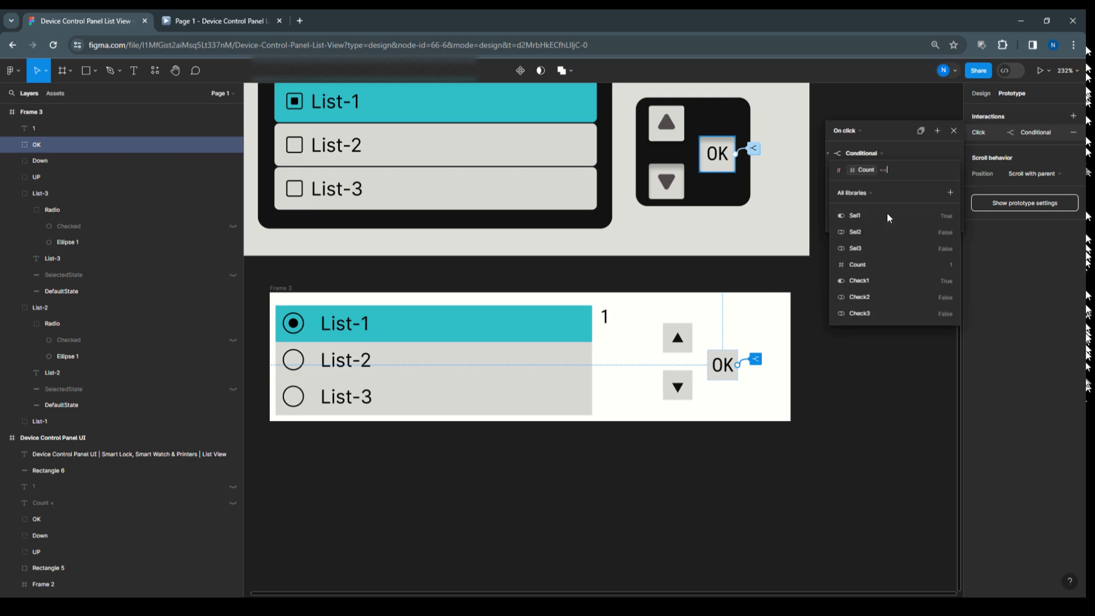
type("1")
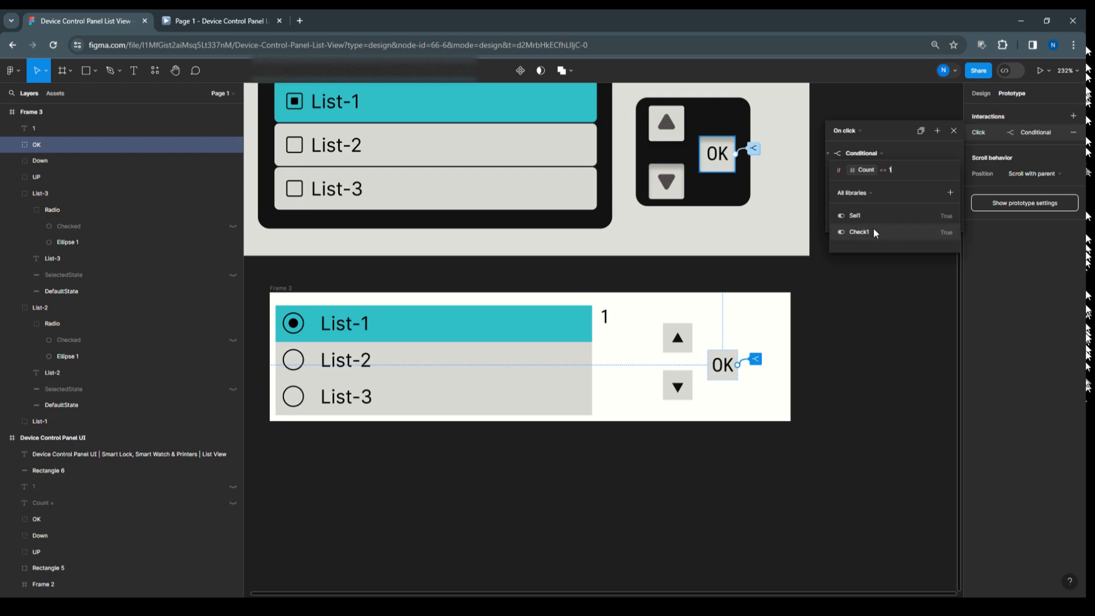
left_click(874, 232)
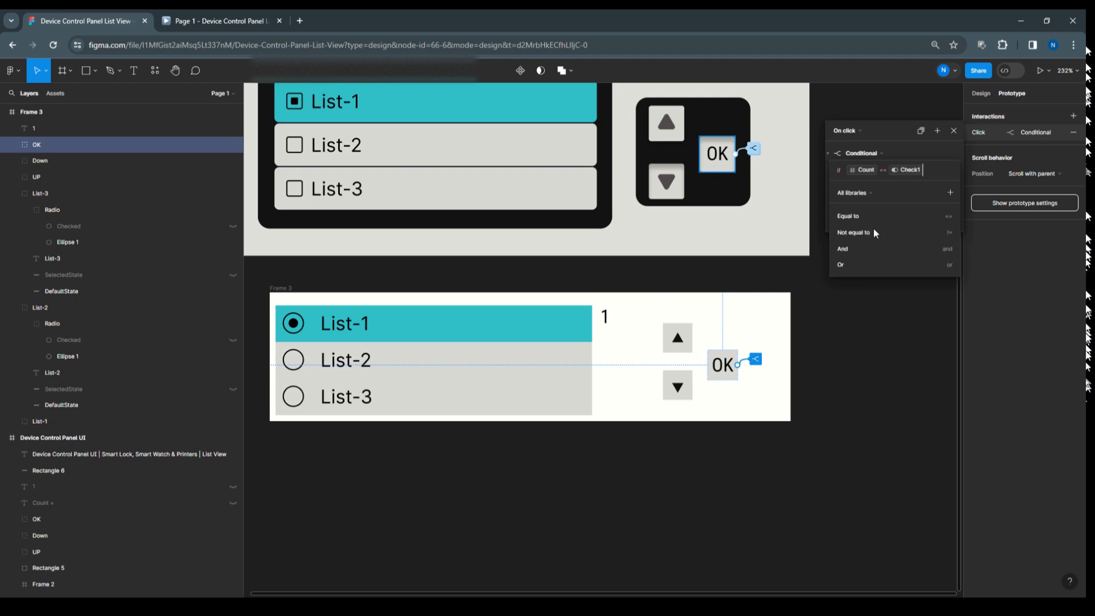
left_click(860, 243)
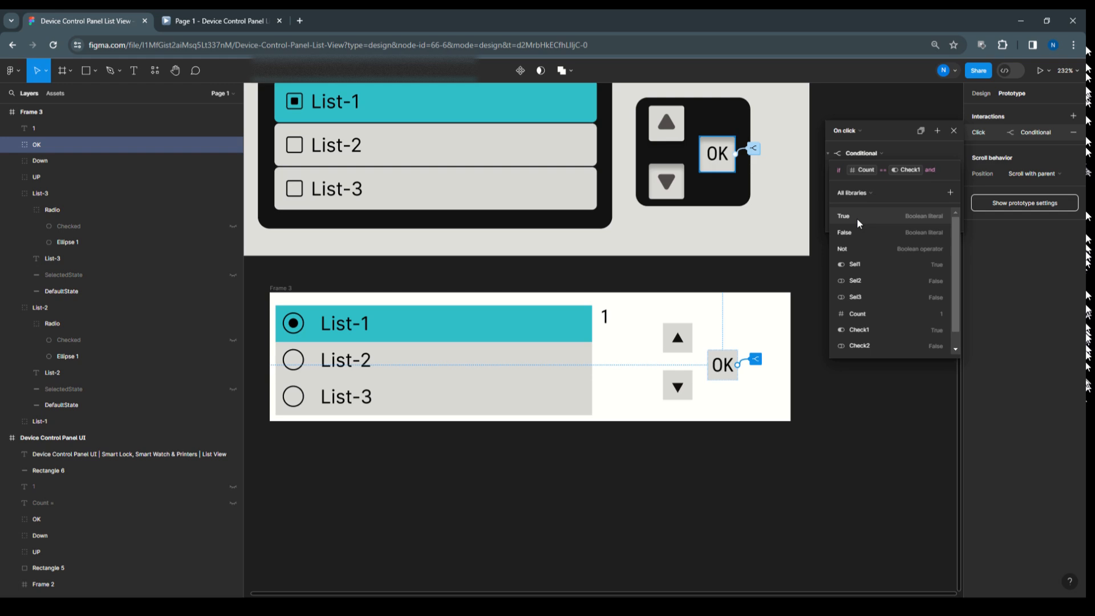
left_click(857, 230)
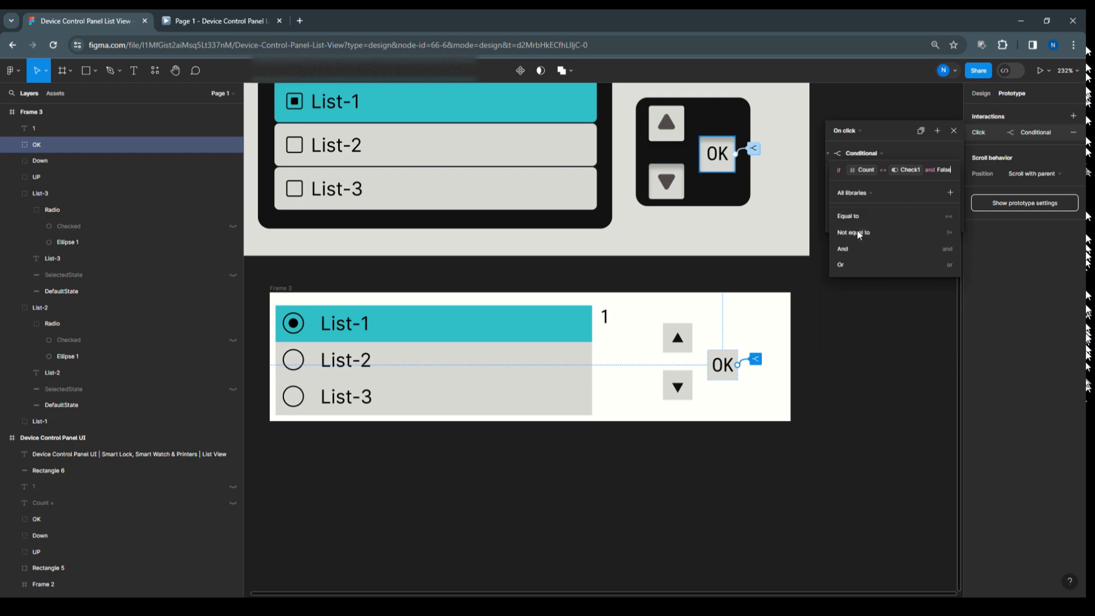
Step: Correct the OK button's first condition to Count == 1 and Check1 == False
left_click(900, 170)
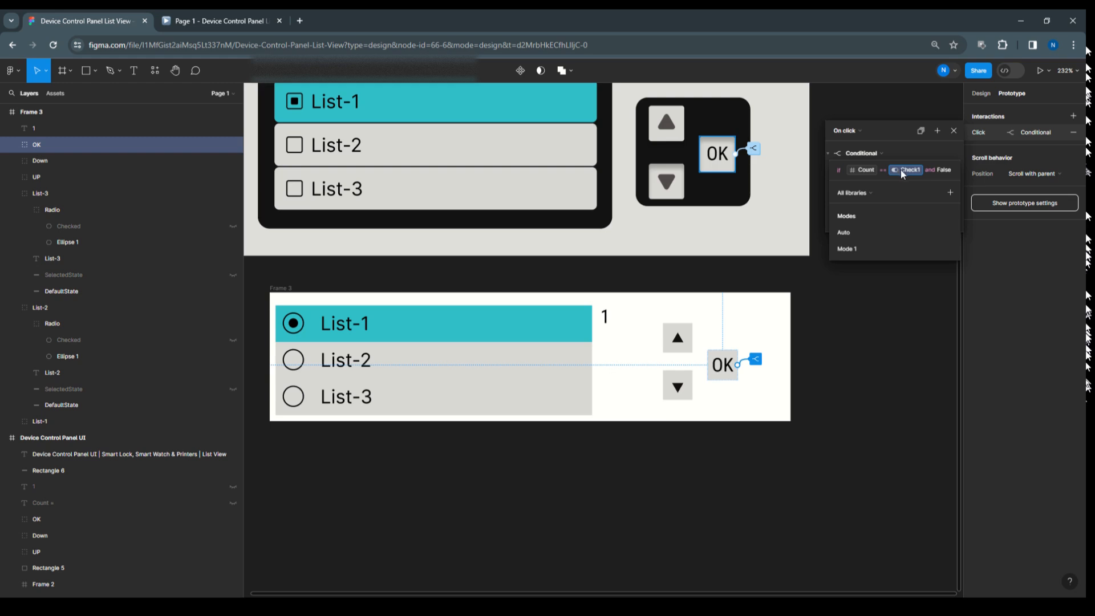
key("BackSpace")
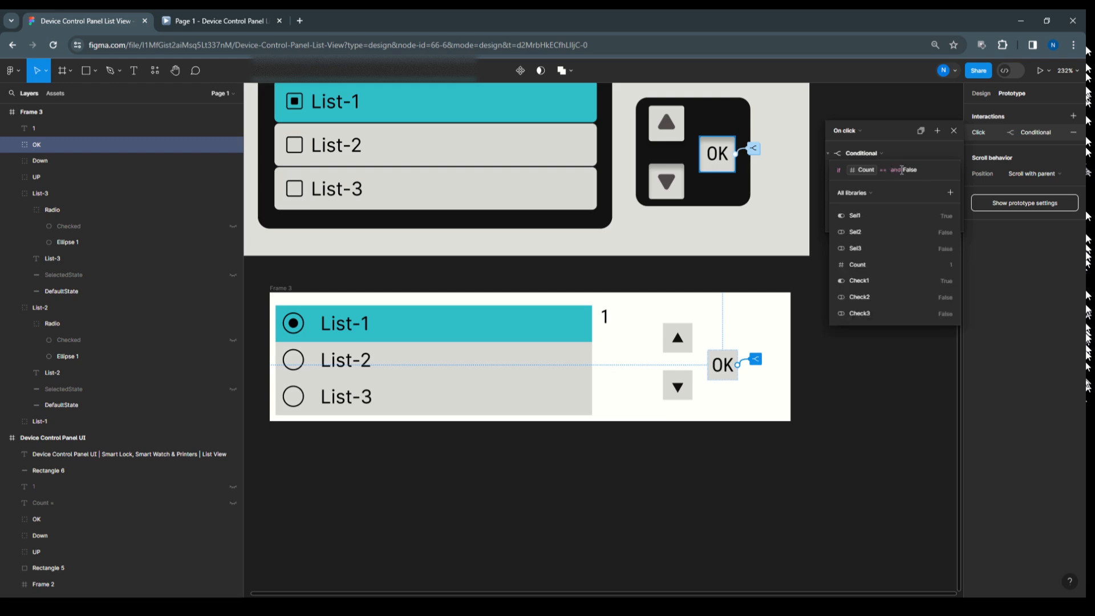
type("1")
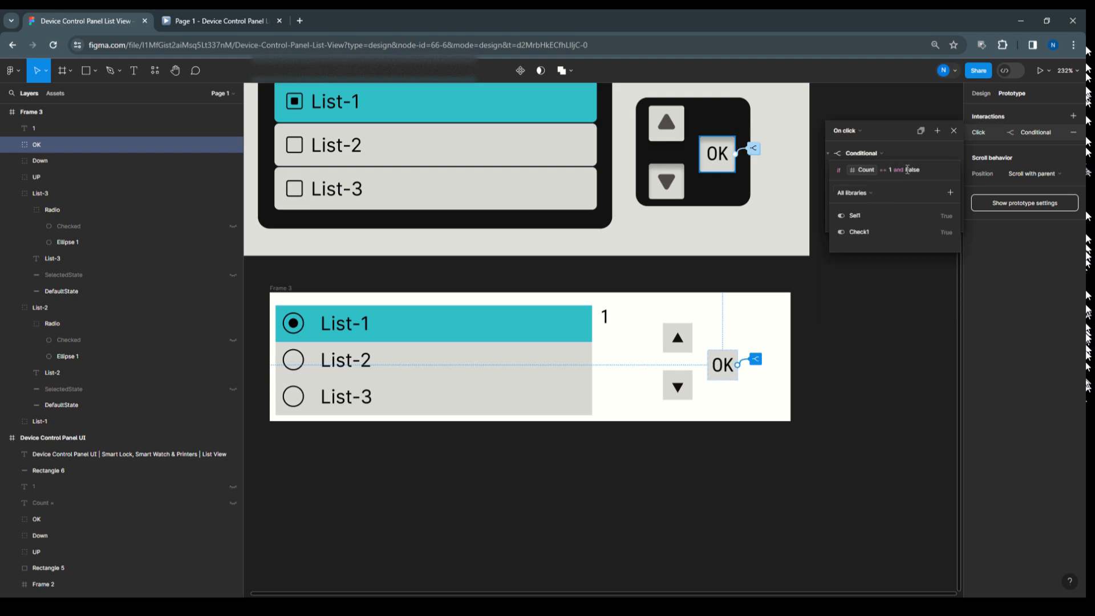
left_click(908, 169)
left_click_drag(921, 169, 906, 169)
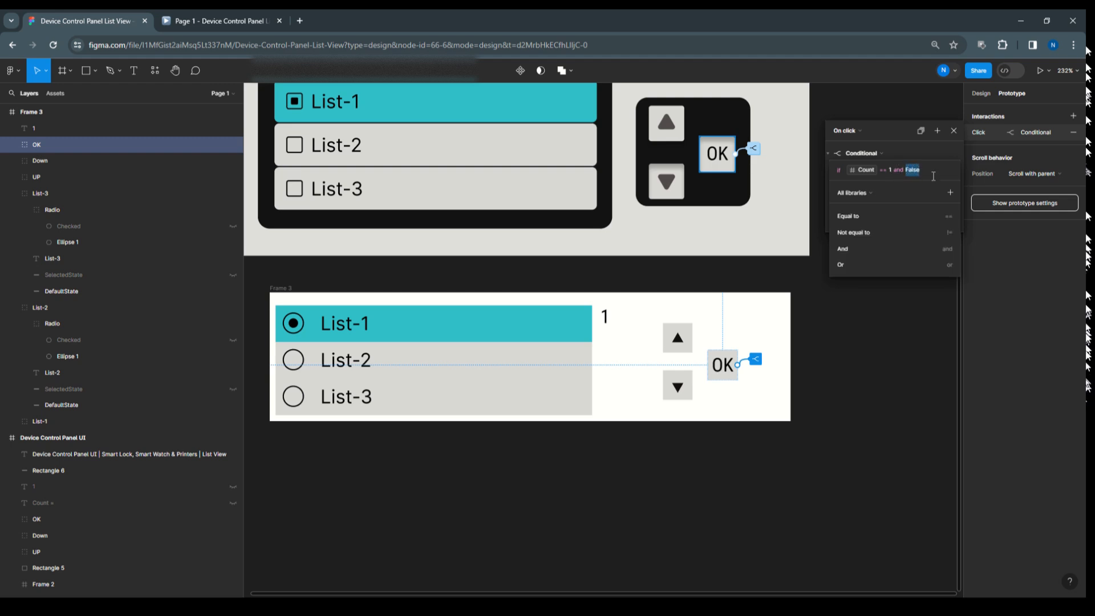
key("BackSpace")
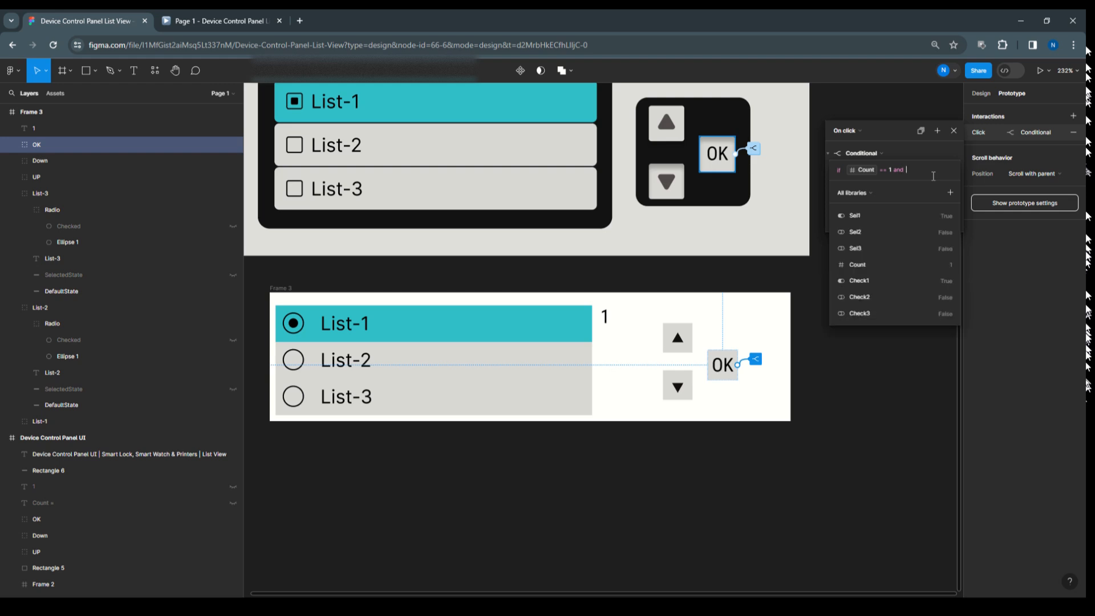
left_click(864, 281)
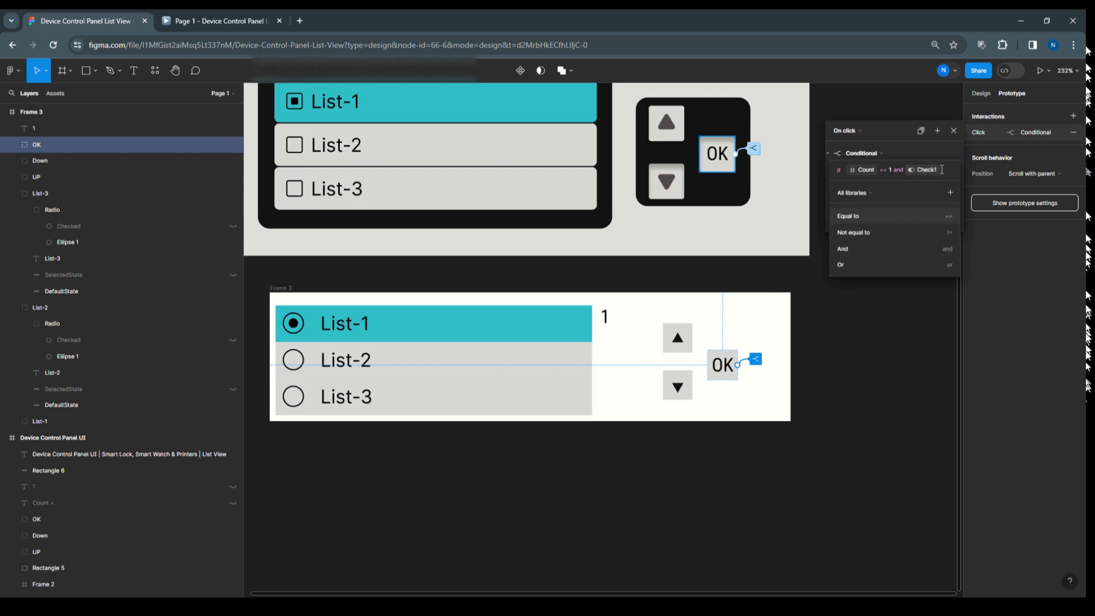
left_click(885, 218)
left_click(860, 228)
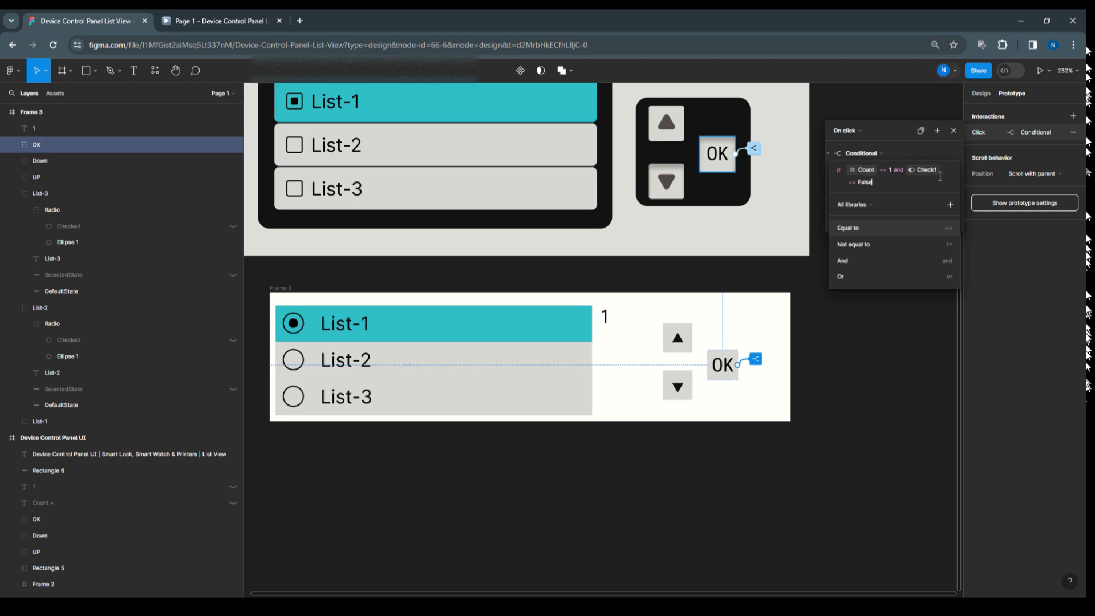
left_click(932, 150)
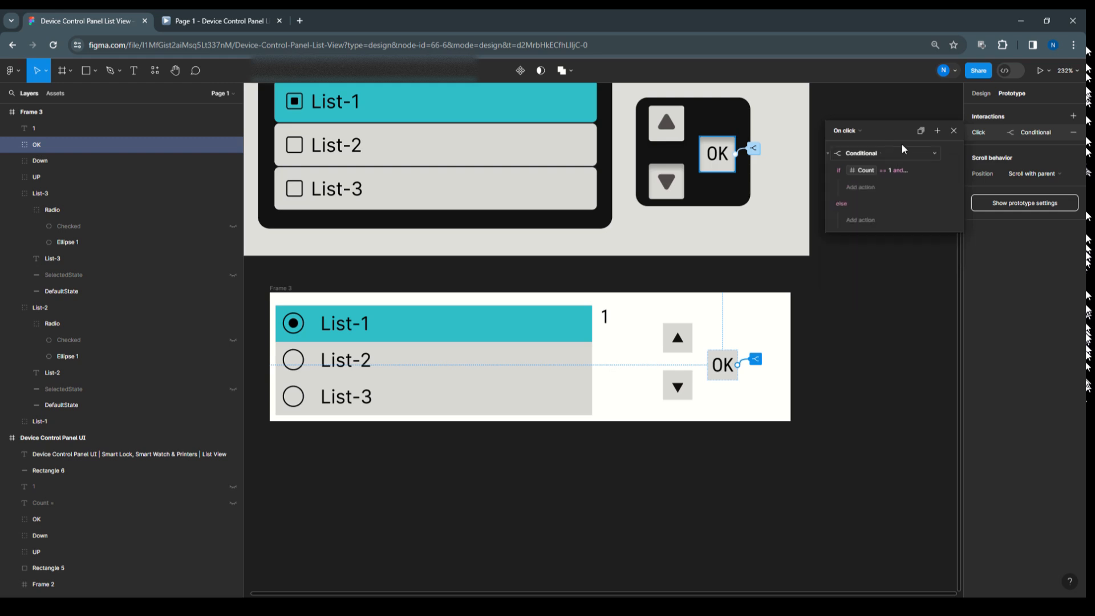
Step: Add a Set variable action to the if branch that sets Check1 to true
left_click(862, 187)
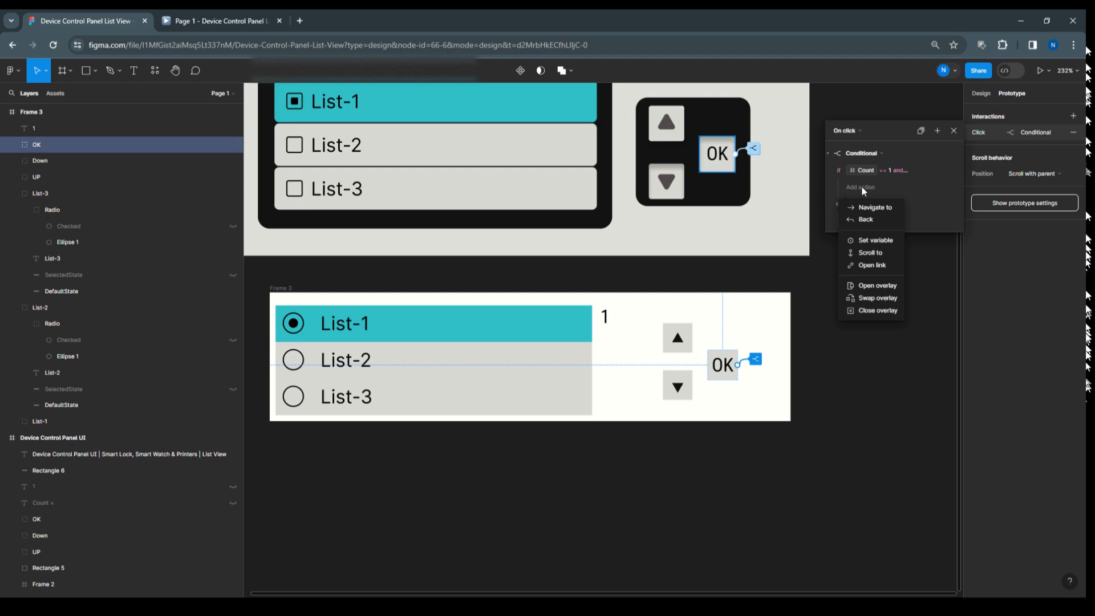
left_click(867, 240)
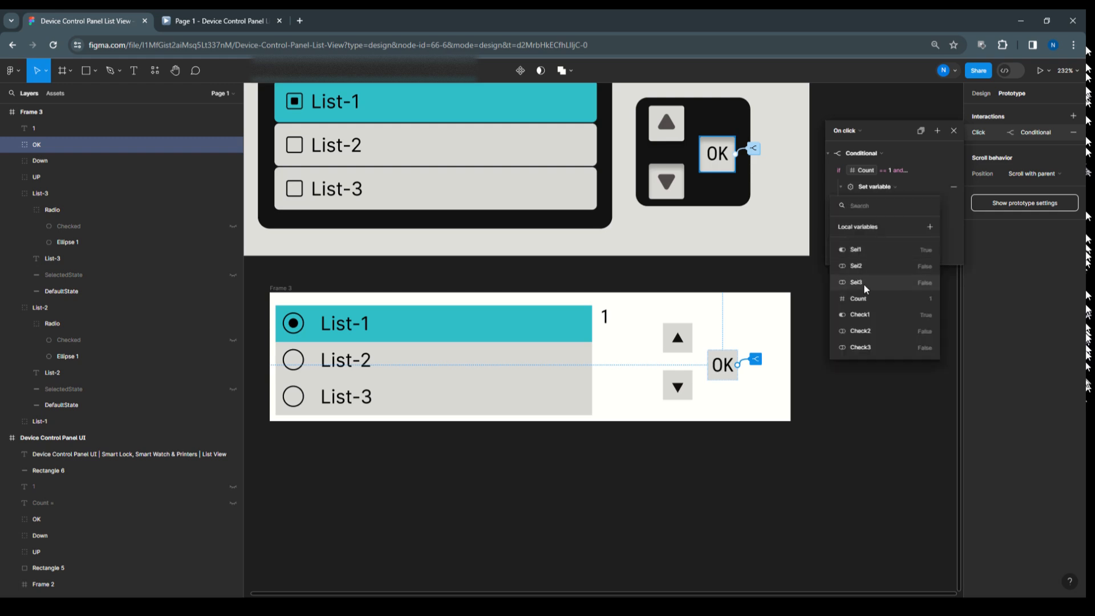
left_click(863, 315)
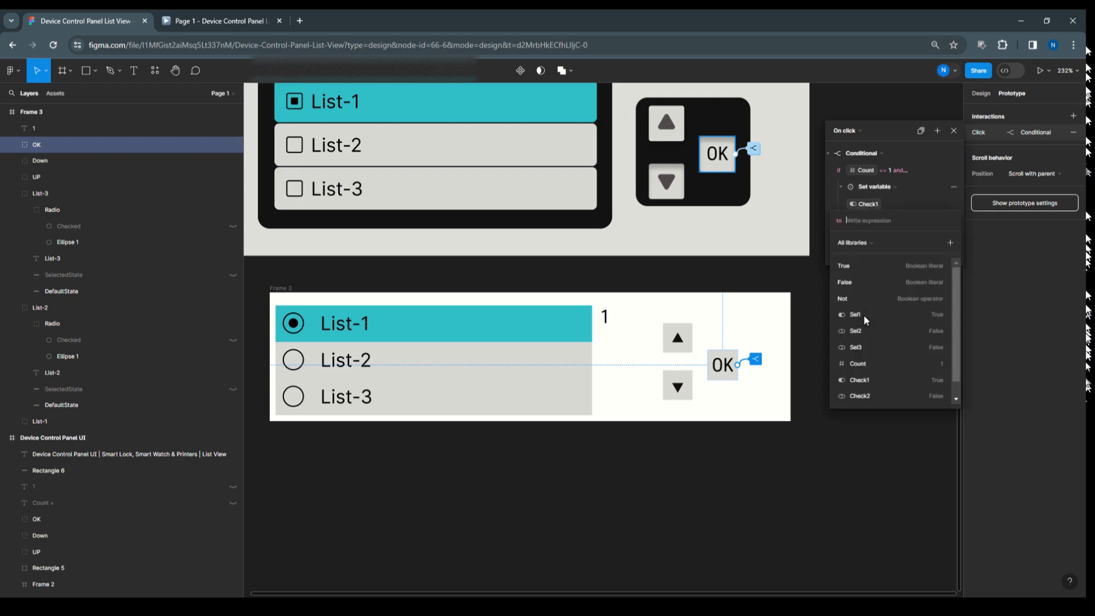
left_click(854, 265)
key("Return")
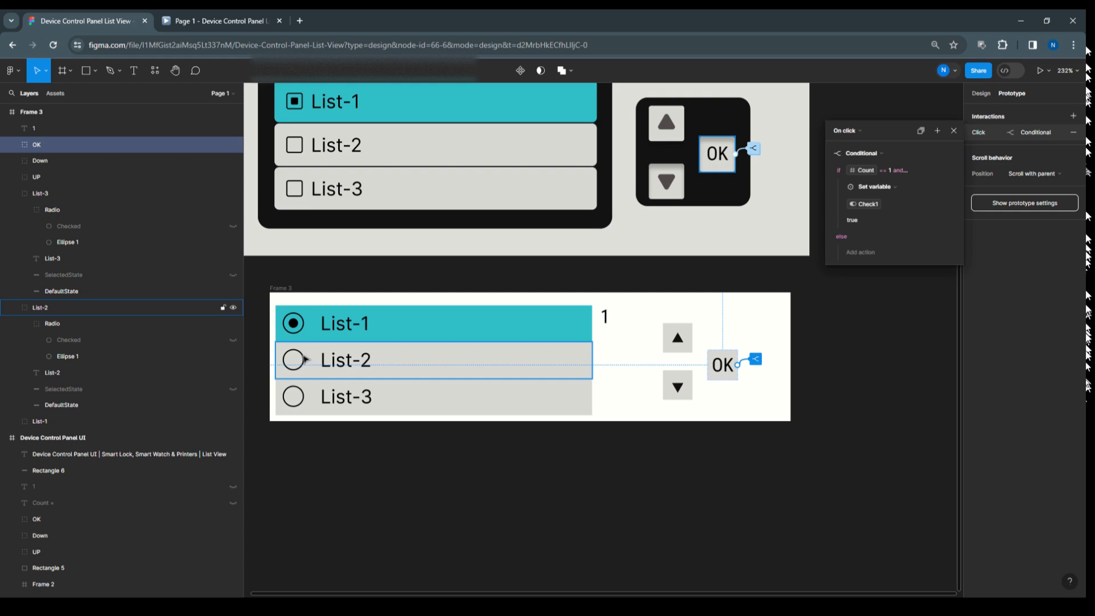
Step: Add a Set variable action to the else branch that sets Check1 to false
left_click(862, 252)
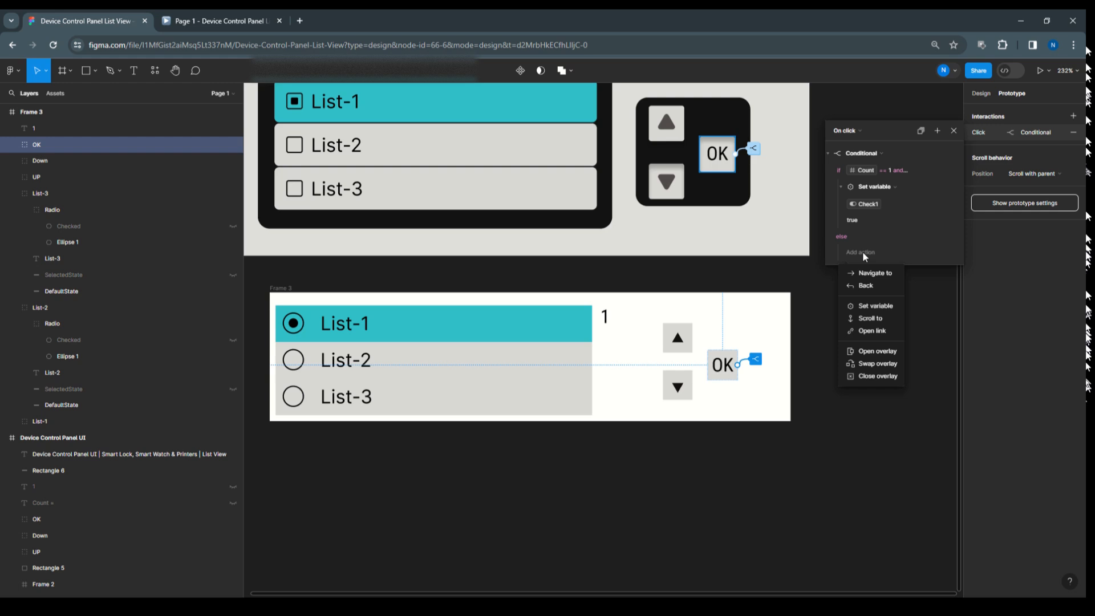
left_click(862, 308)
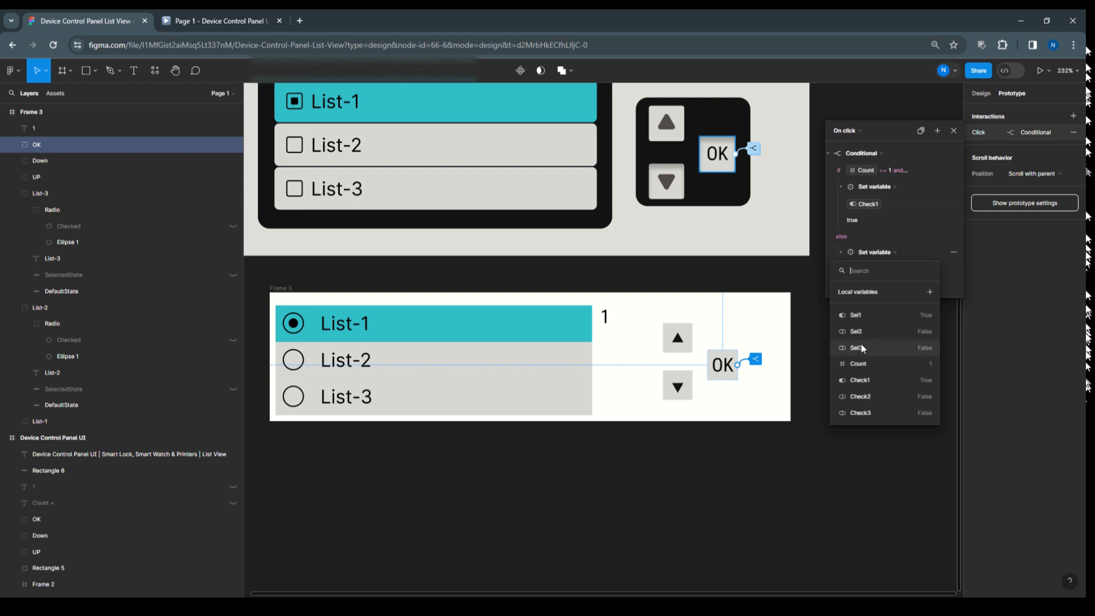
left_click(866, 379)
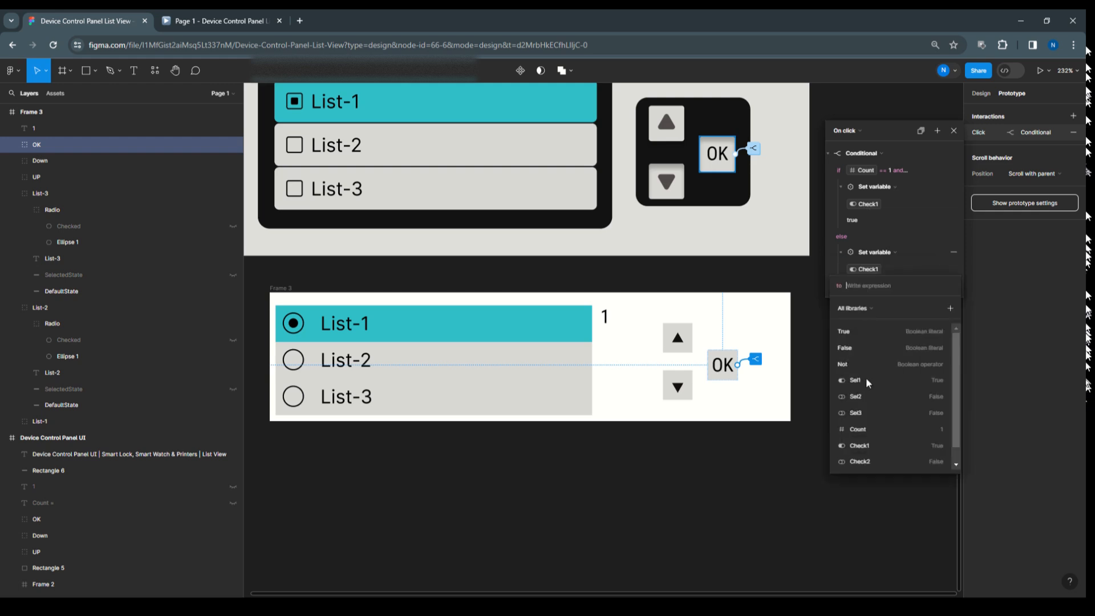
left_click(854, 345)
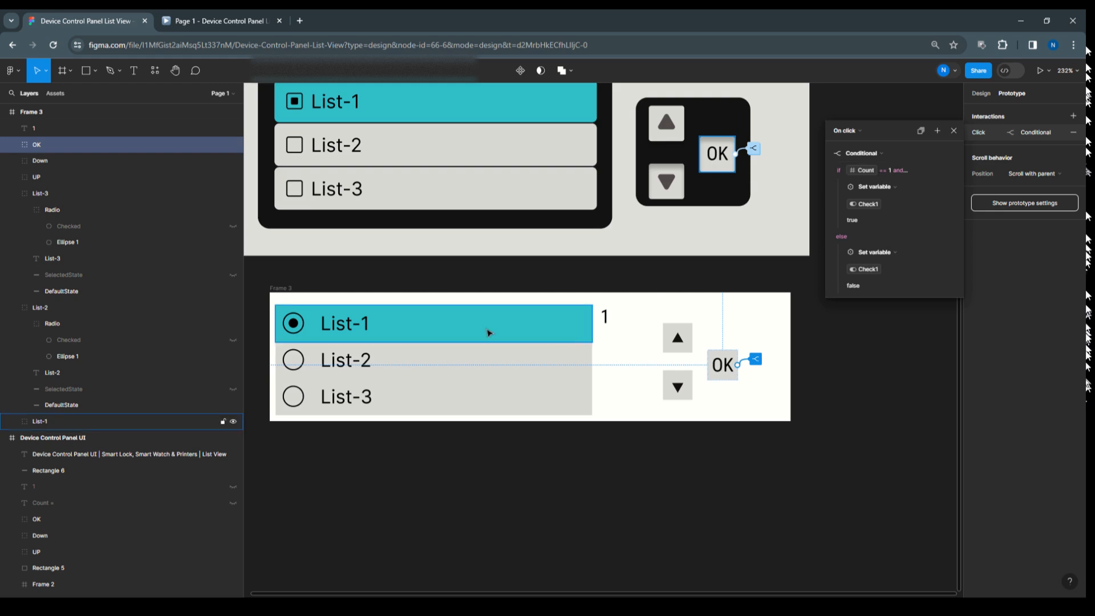
Step: Add a second Conditional to the OK button with the condition Count == Check2 and Check2 == False
left_click(939, 131)
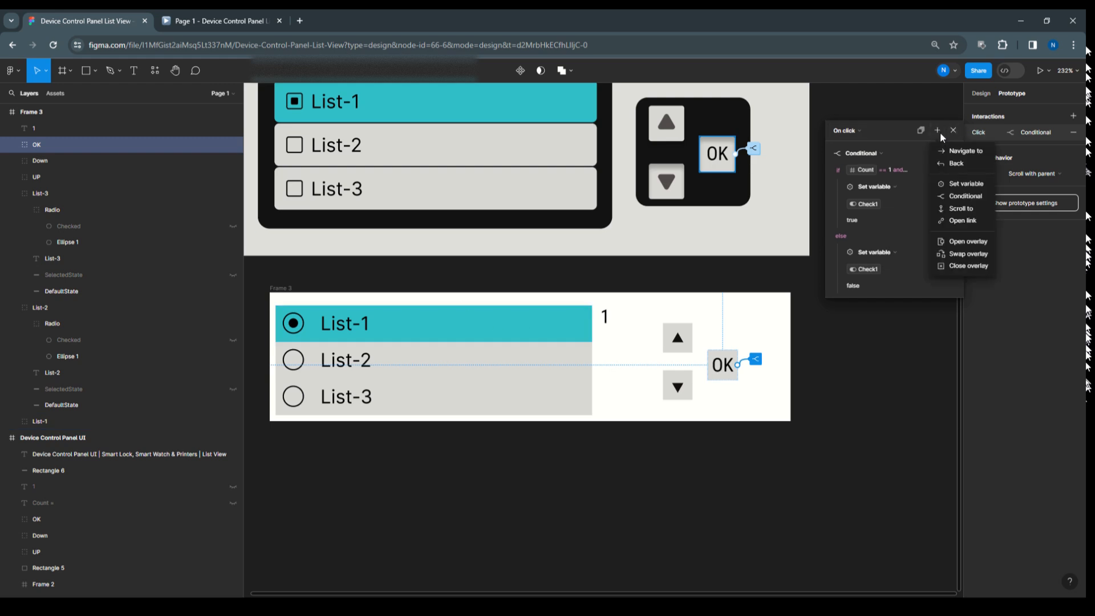
left_click(956, 196)
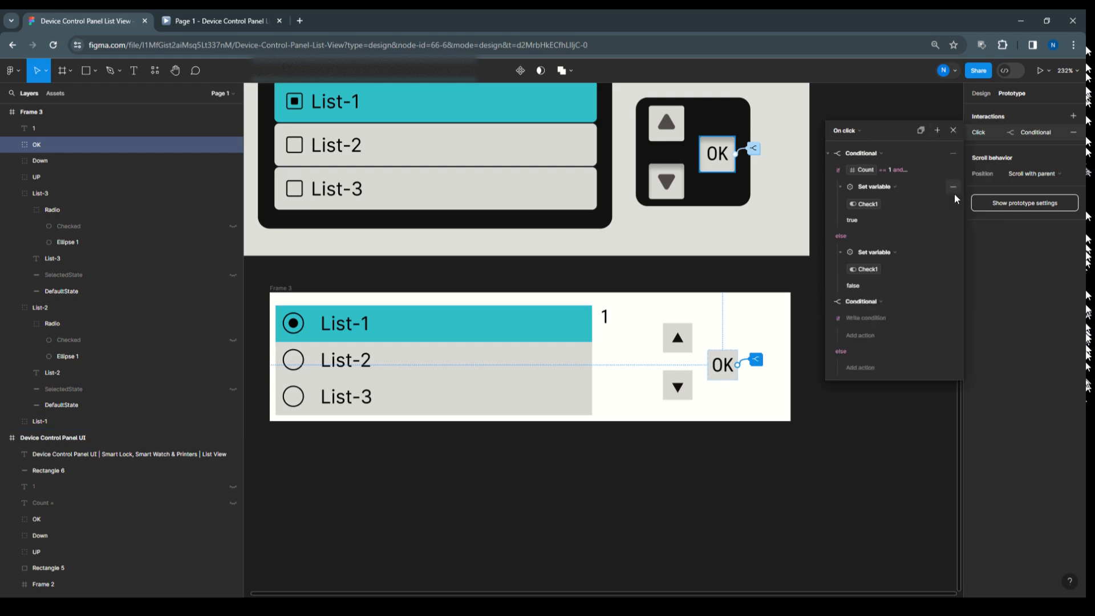
left_click(863, 319)
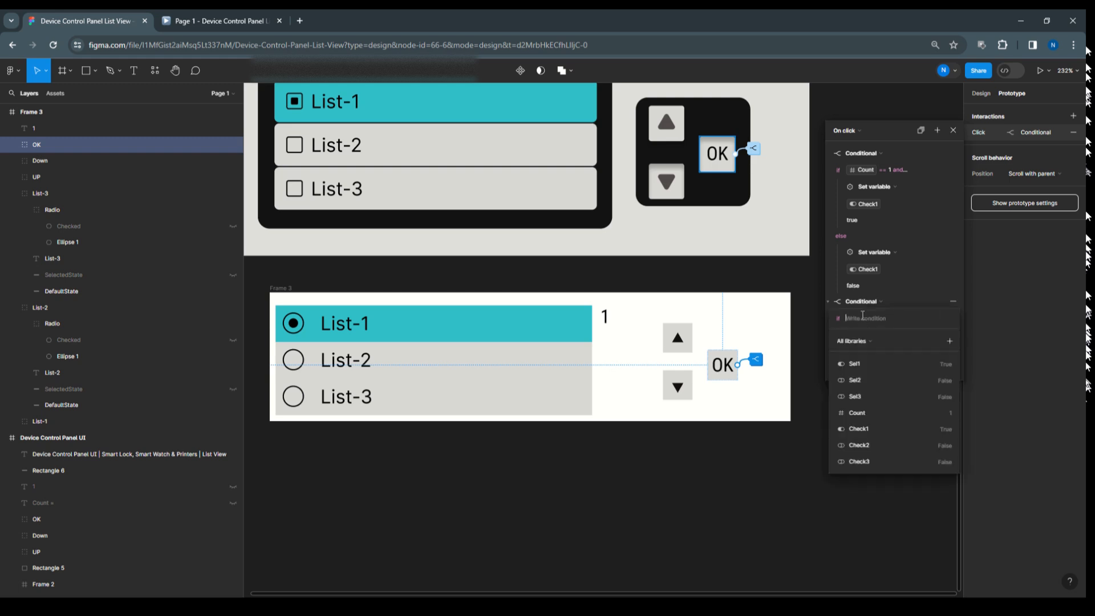
left_click(861, 414)
left_click(859, 368)
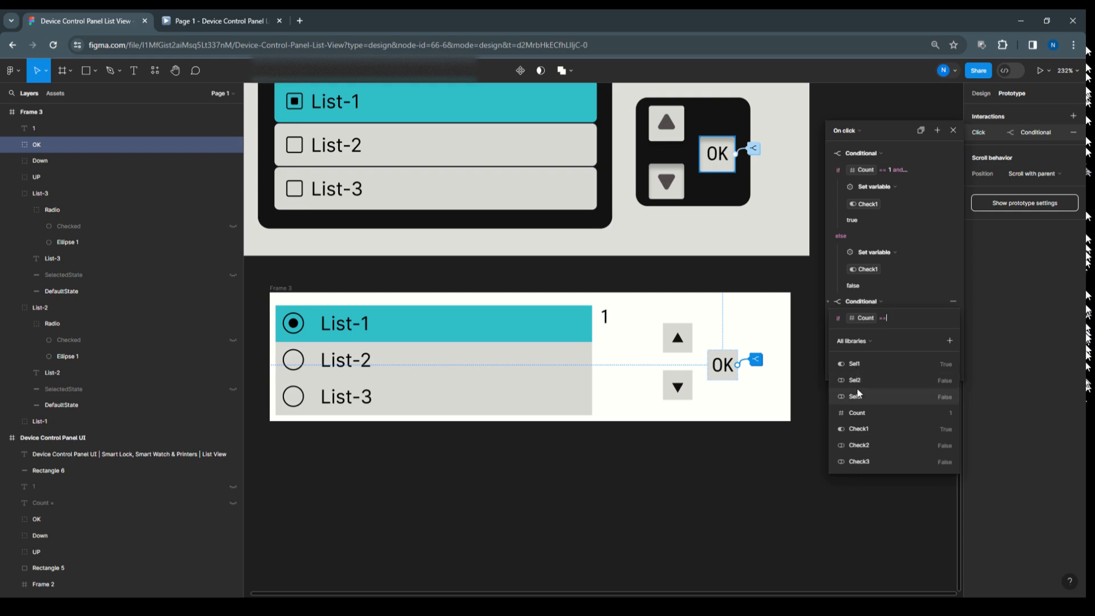
type("2")
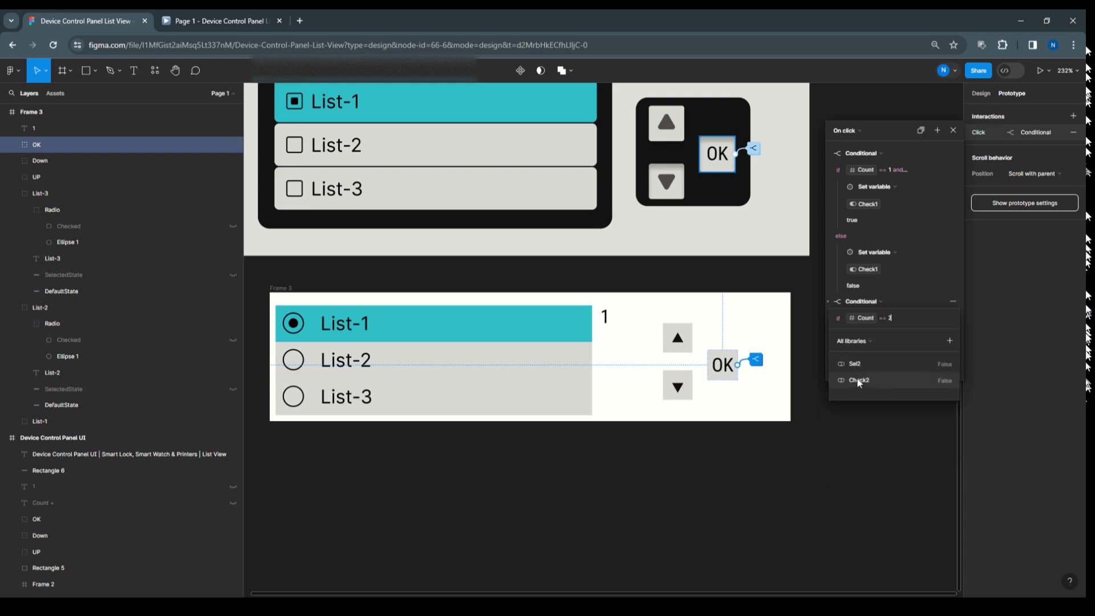
left_click(858, 381)
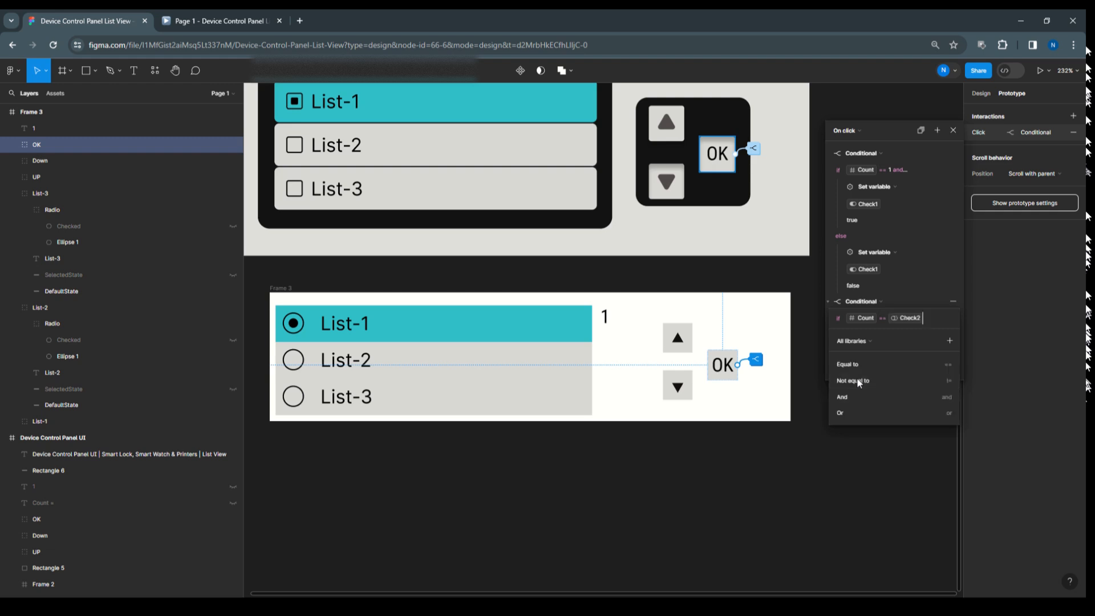
left_click(850, 398)
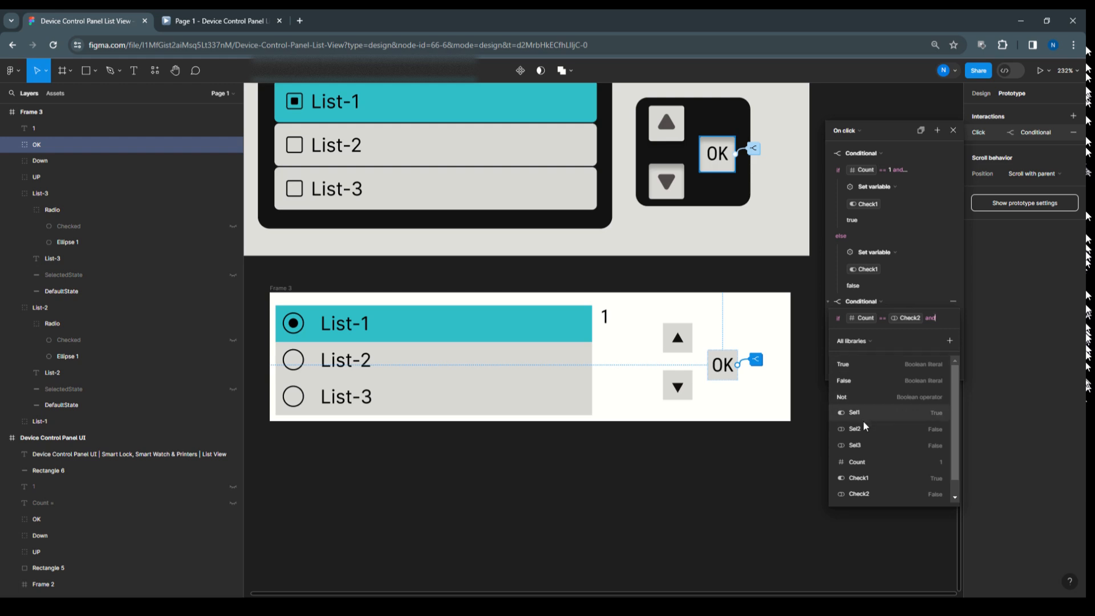
left_click(865, 491)
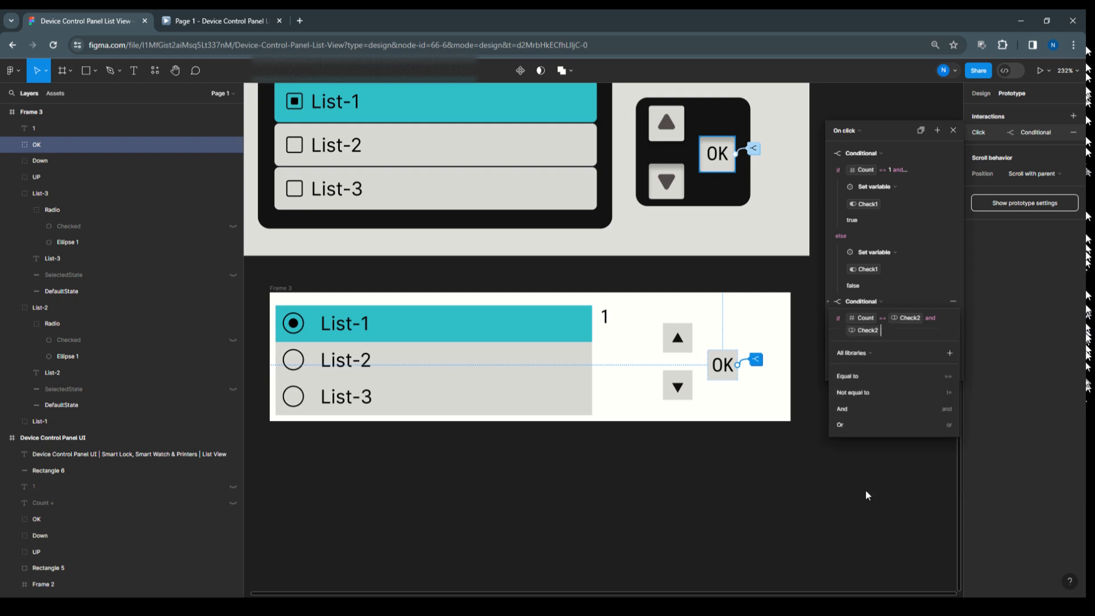
left_click(850, 379)
left_click(850, 395)
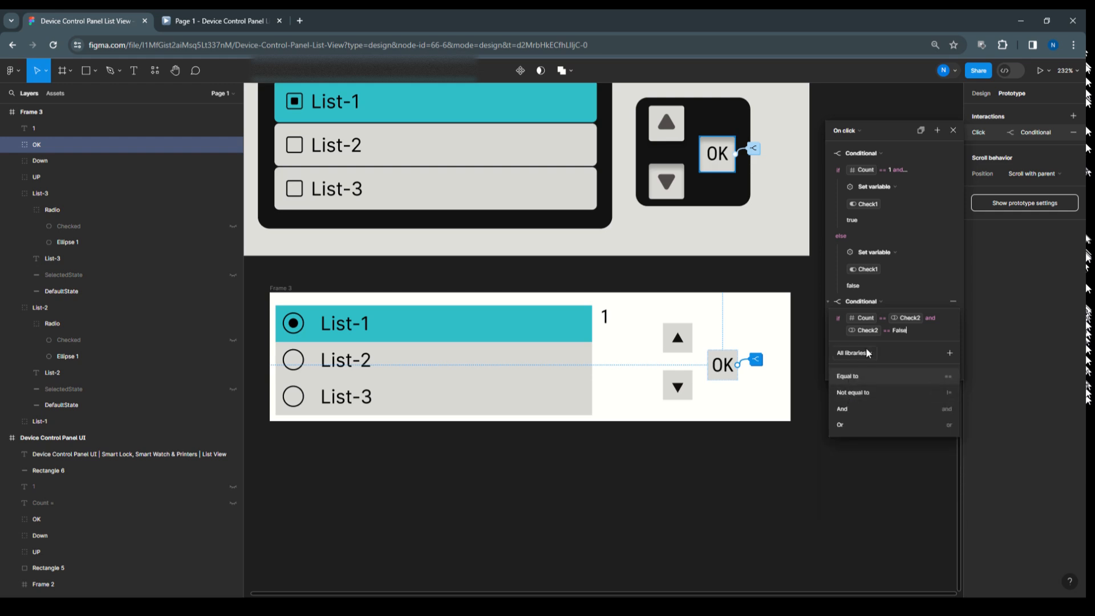
Step: Replace the first Check2 in the second condition with 2, making it Count == 2 and Check2 == False
left_click(912, 318)
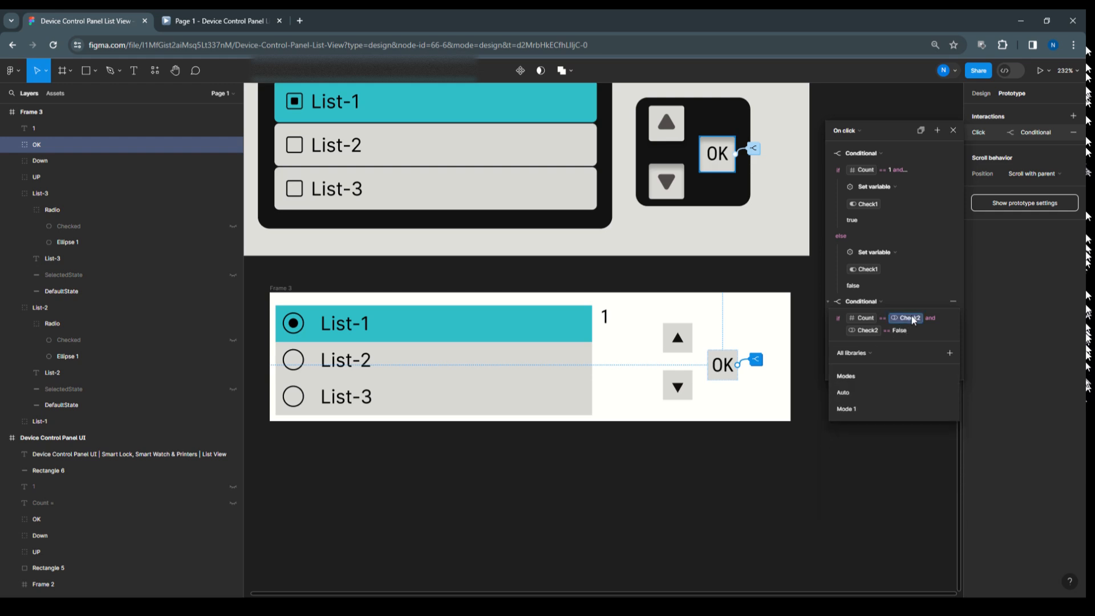
type("2 and")
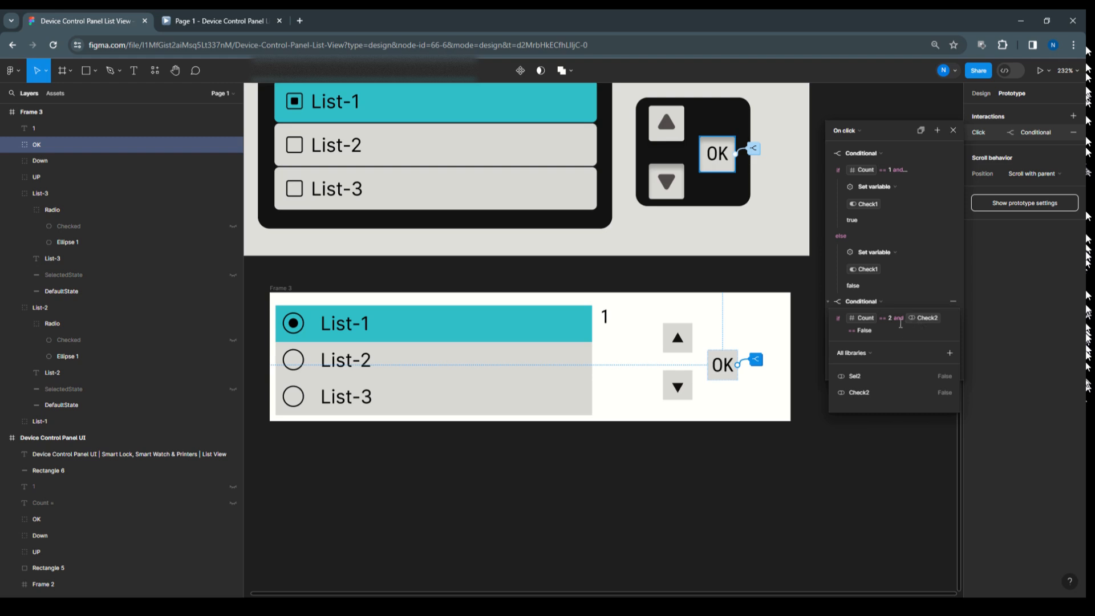
left_click(905, 283)
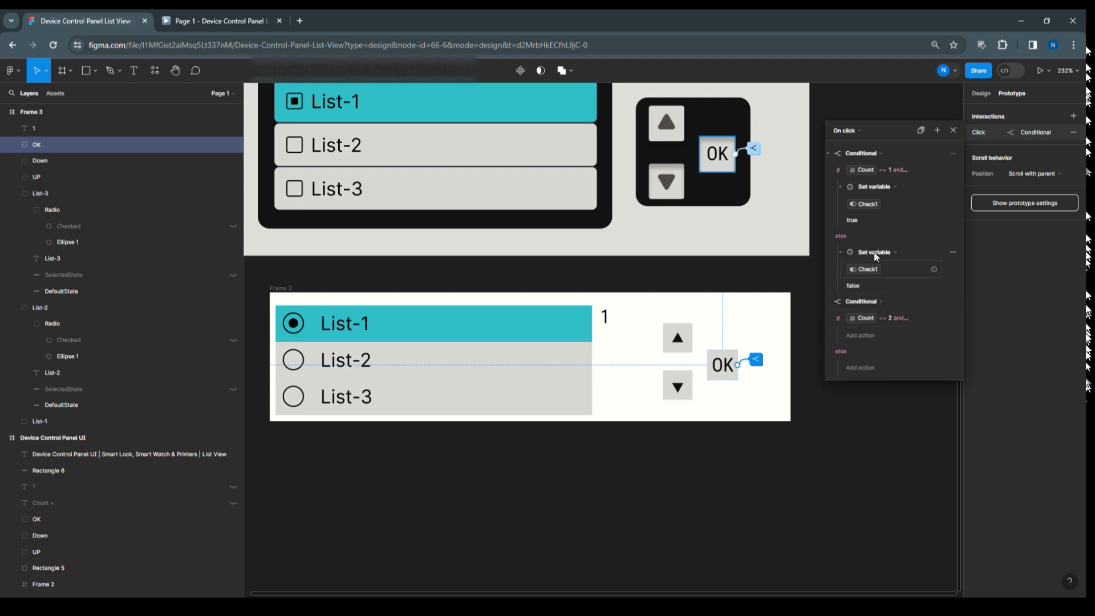
Step: Add a Set variable action to the if branch of the second Conditional that sets Check2 to true
left_click(861, 335)
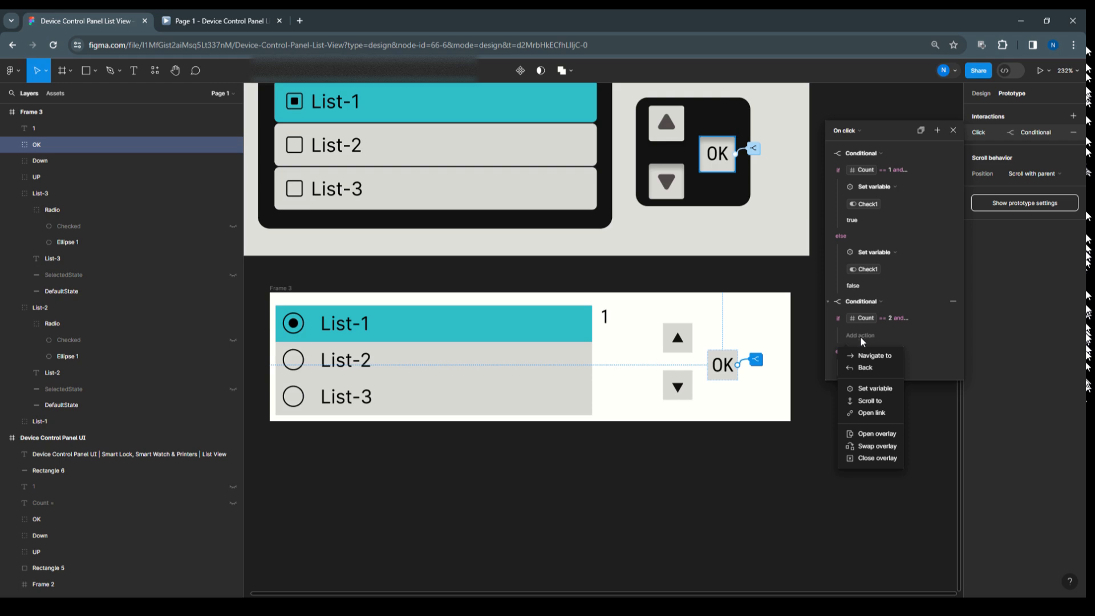
left_click(869, 391)
left_click(865, 480)
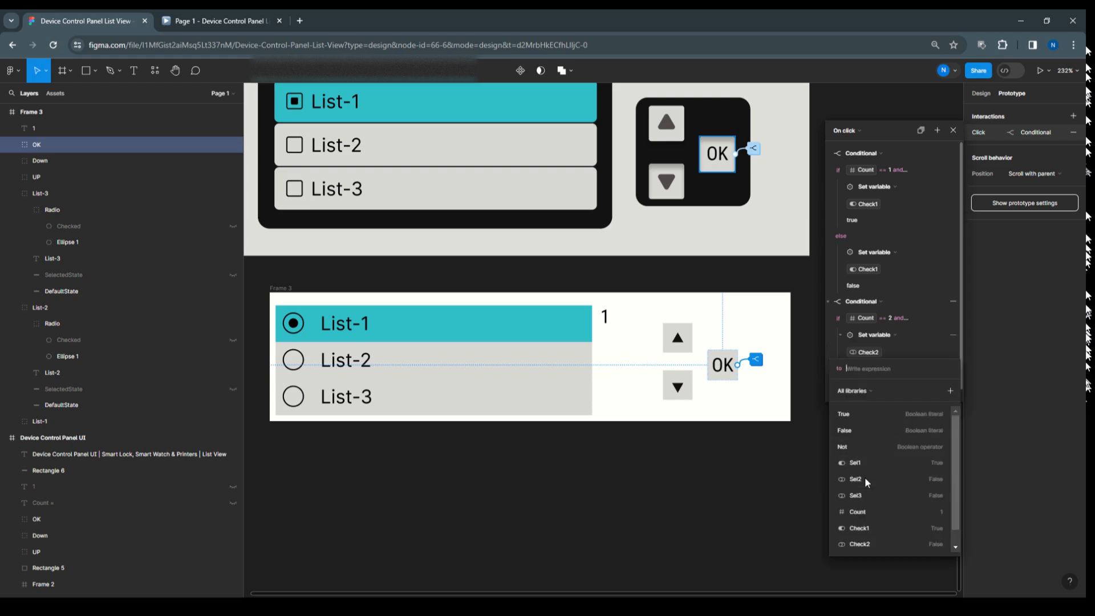
left_click(858, 412)
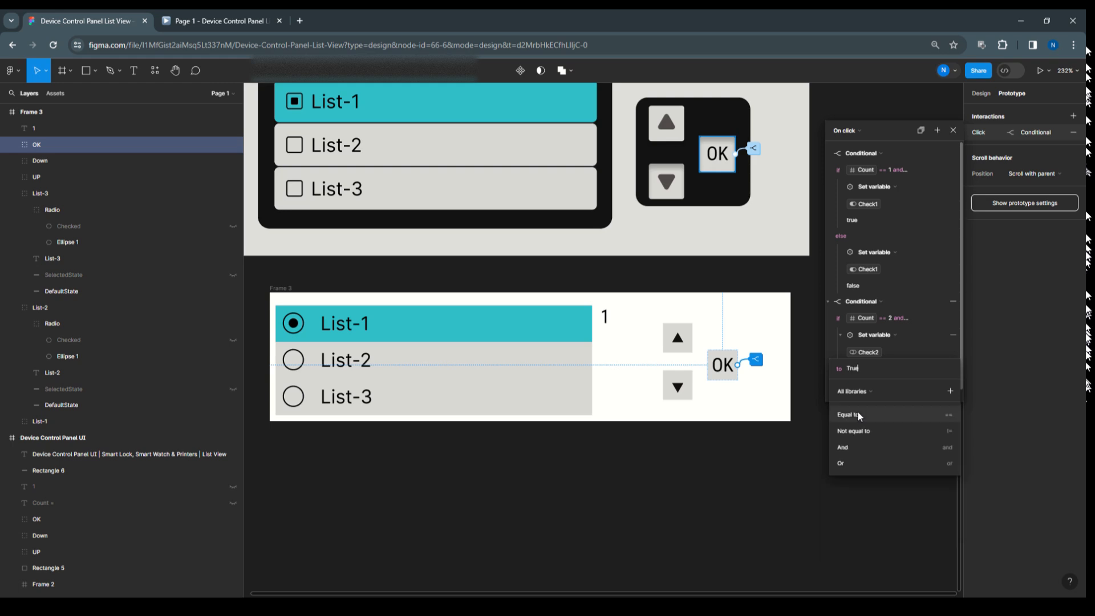
left_click(904, 351)
Step: Add a Set variable action to the else branch of the second Conditional that sets Check2 to false
scroll(860, 394, "down", 1)
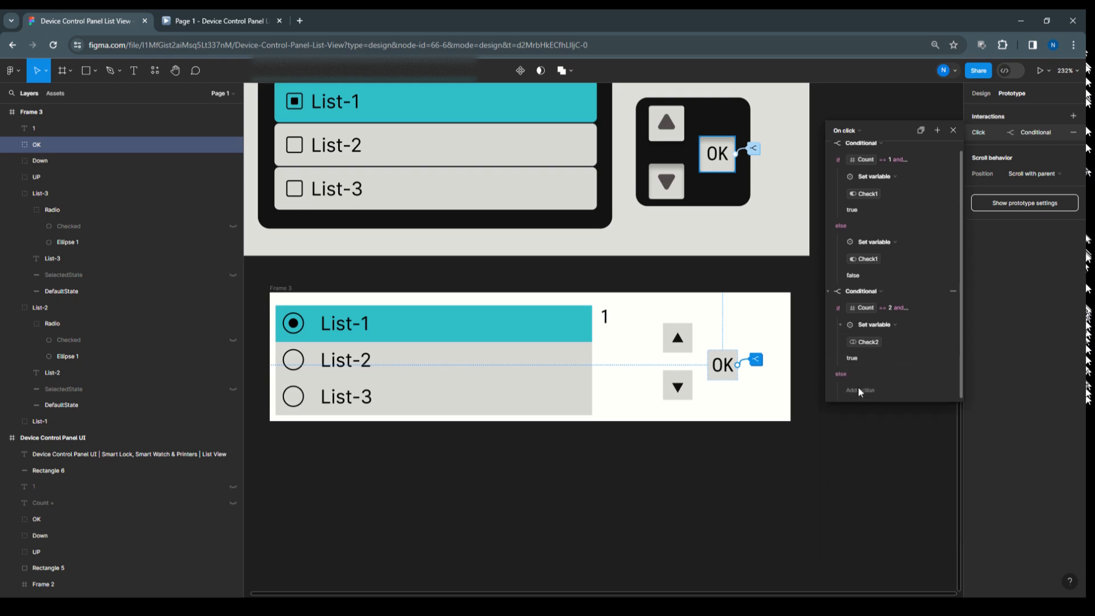
left_click(860, 390)
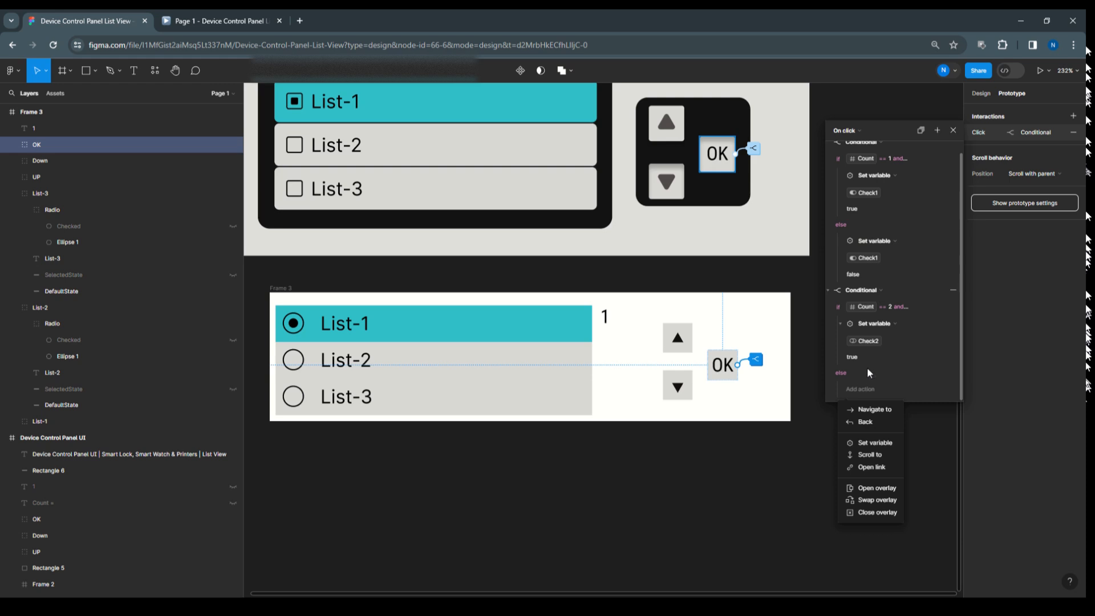
left_click(872, 444)
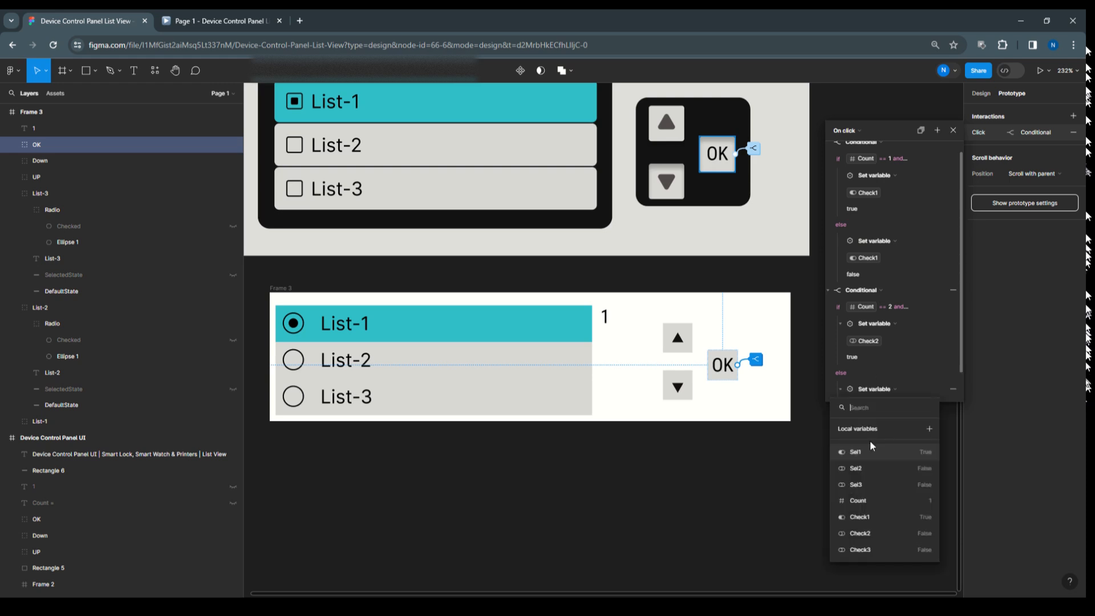
left_click(869, 534)
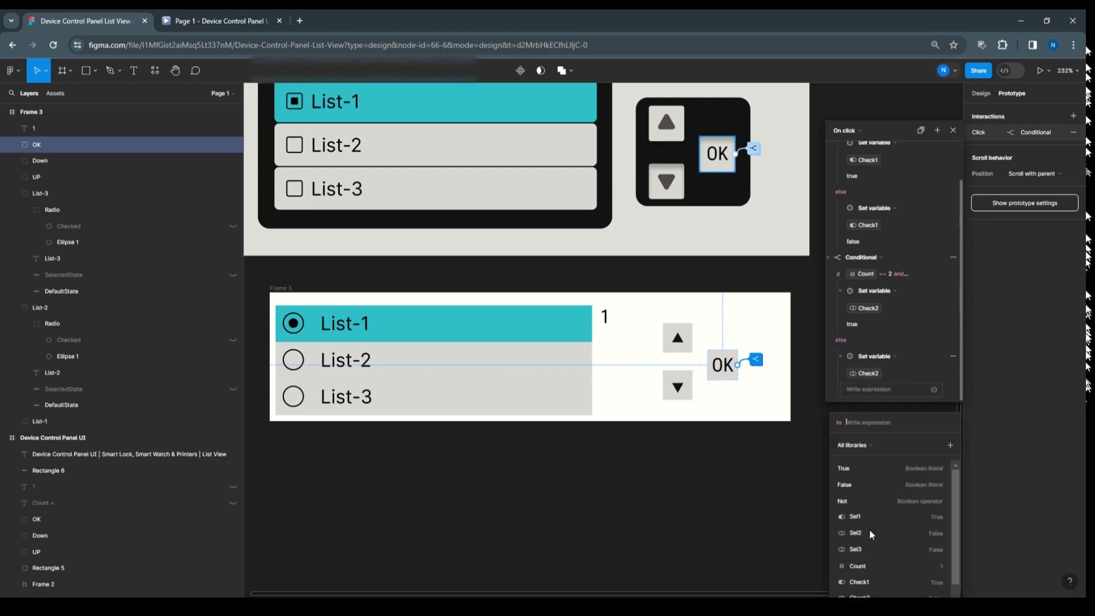
left_click(905, 336)
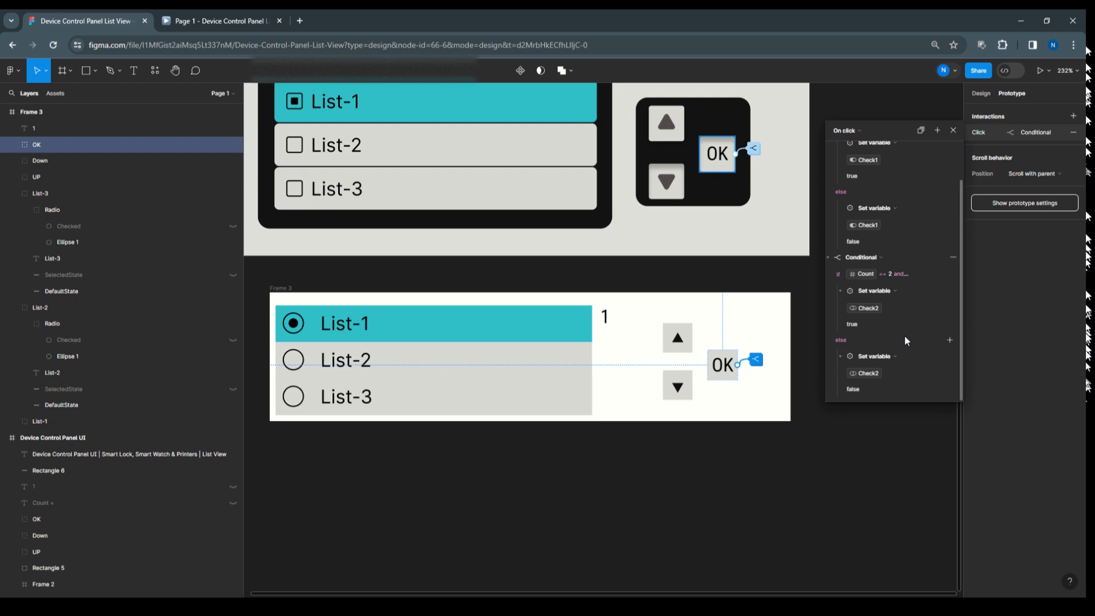
Step: Add a third Conditional to the OK button with the condition Count == Check3 and Check3 == False
left_click(936, 130)
left_click(957, 200)
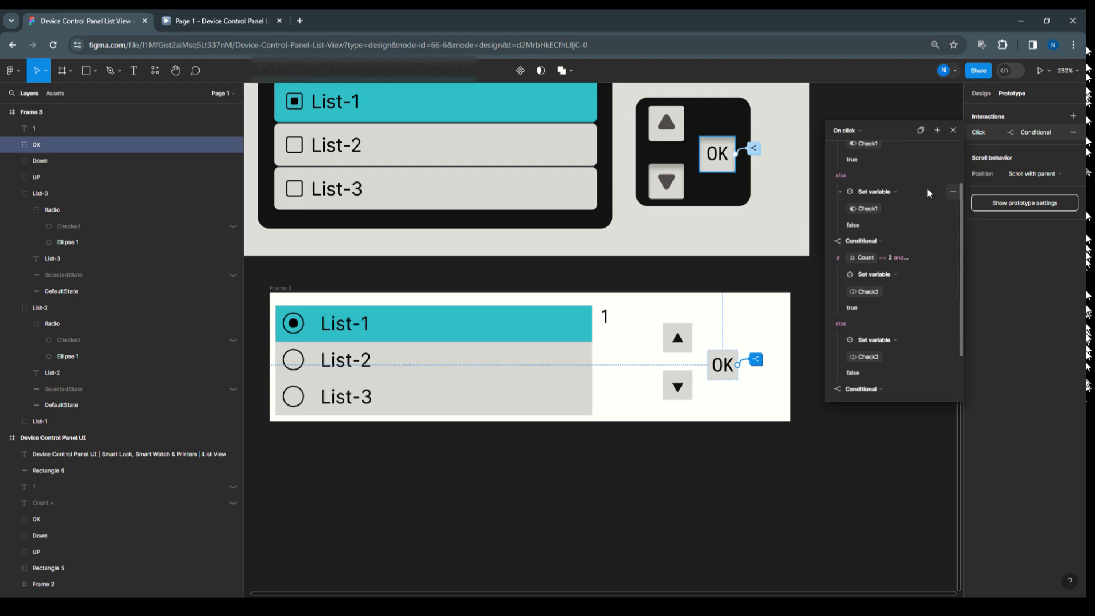
scroll(923, 394, "down", 2)
left_click(868, 339)
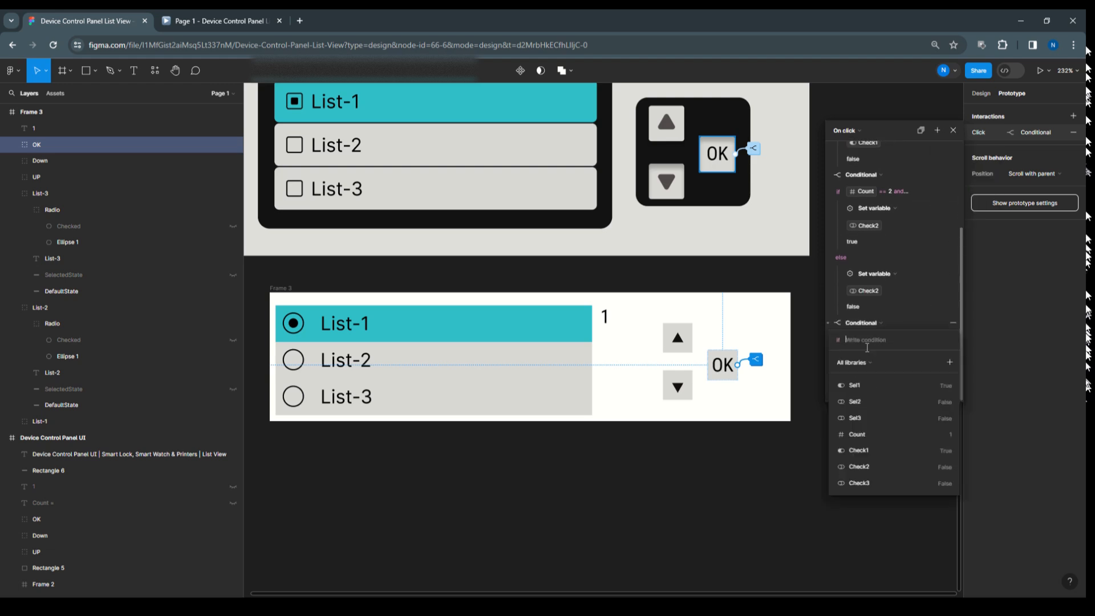
left_click(864, 434)
left_click(860, 385)
type("3")
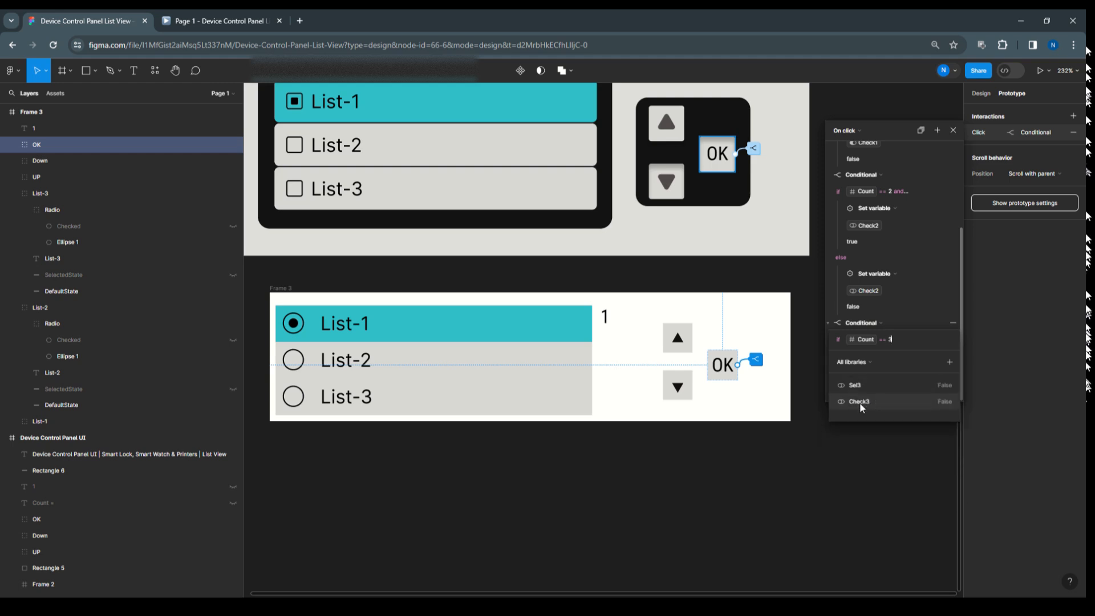
left_click(860, 402)
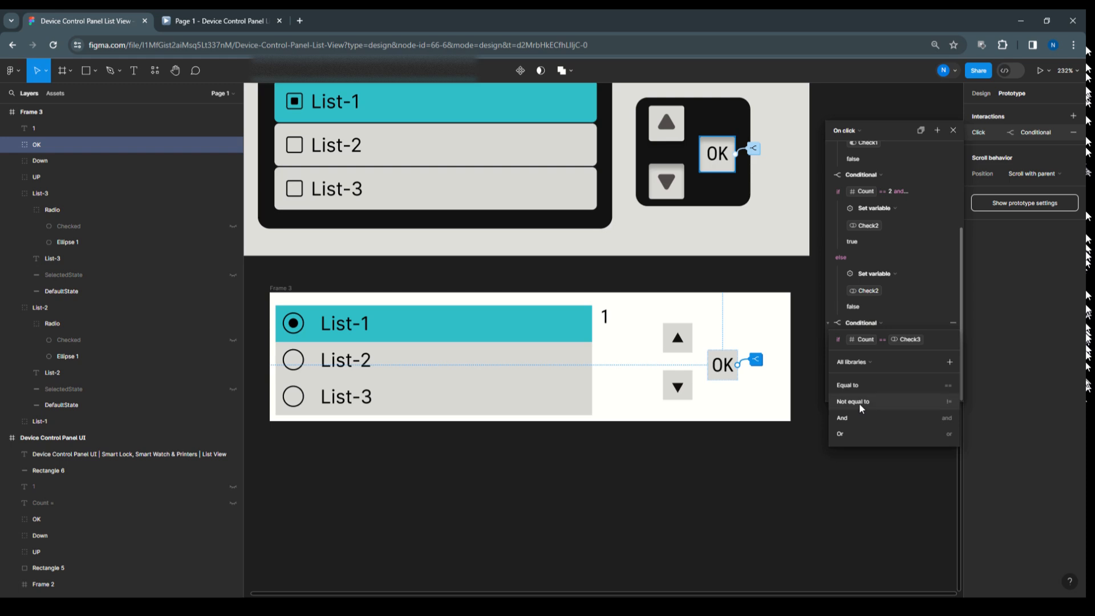
left_click(858, 416)
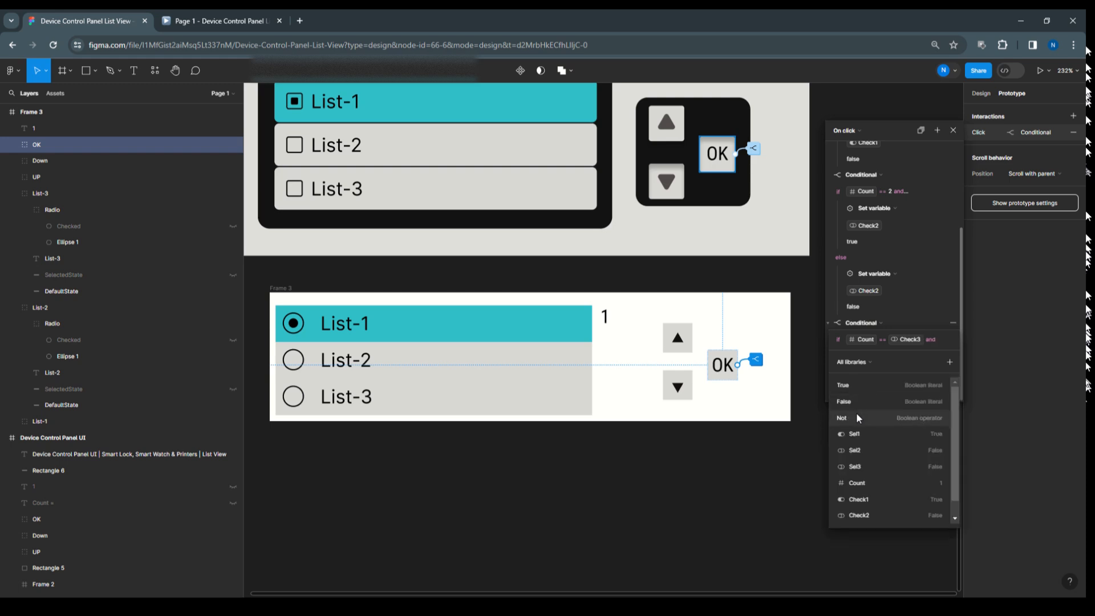
scroll(859, 515, "down", 1)
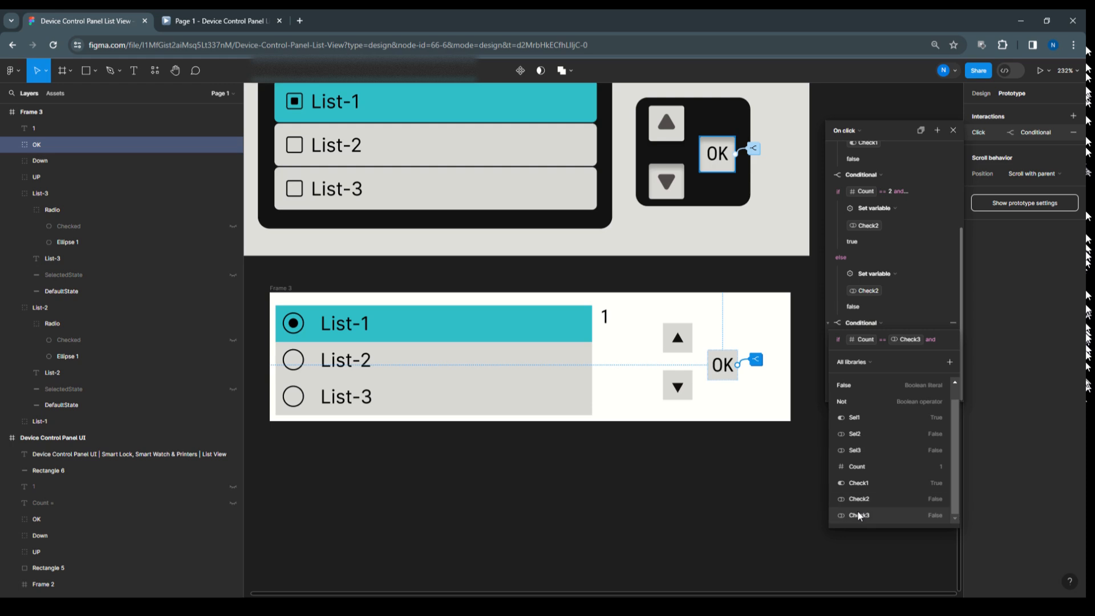
left_click(858, 517)
left_click(861, 414)
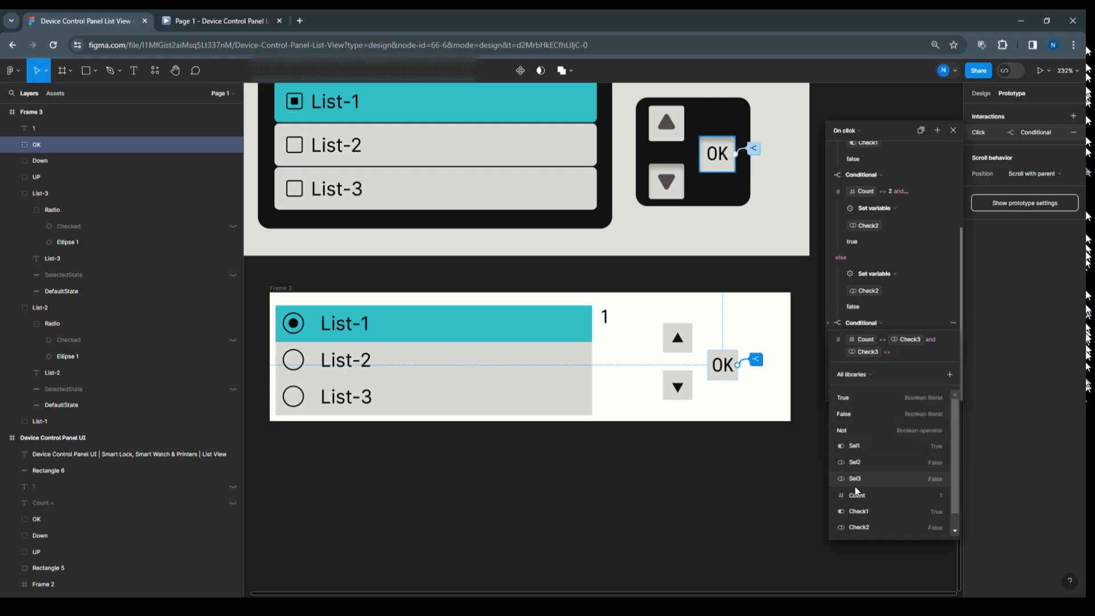
left_click(854, 413)
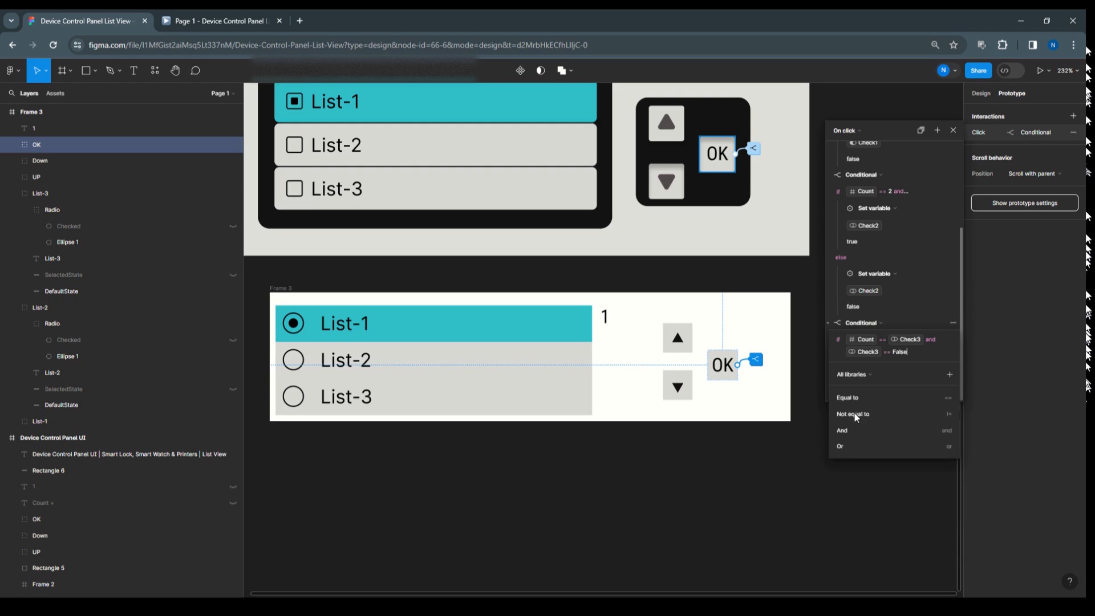
Step: Replace the first Check3 in the third condition with 3, making it Count == 3 and Check3 == False
left_click(908, 340)
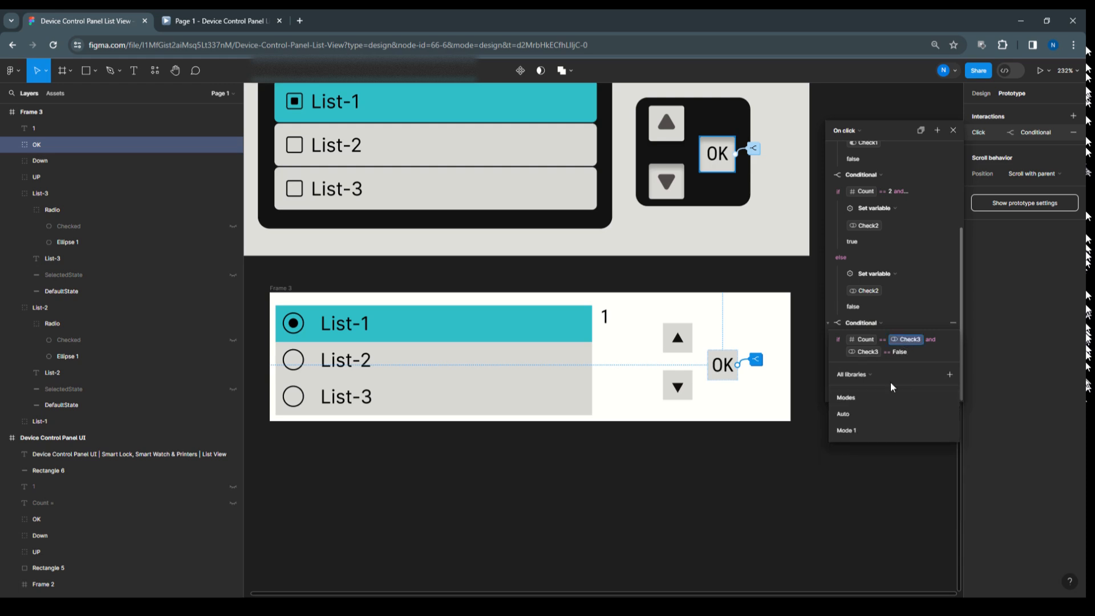
type("3 and")
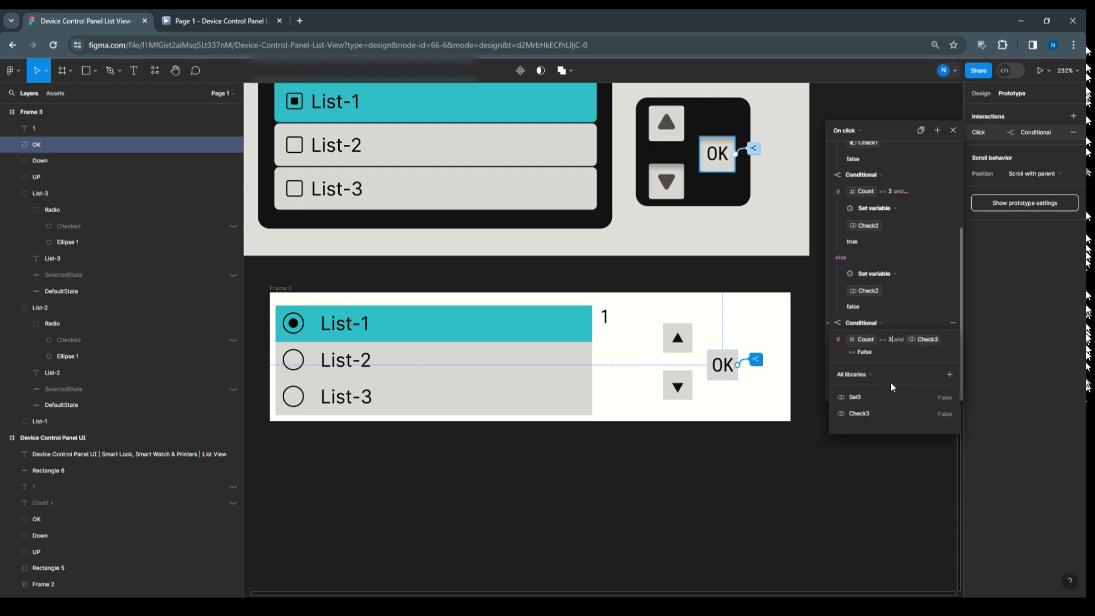
left_click(917, 312)
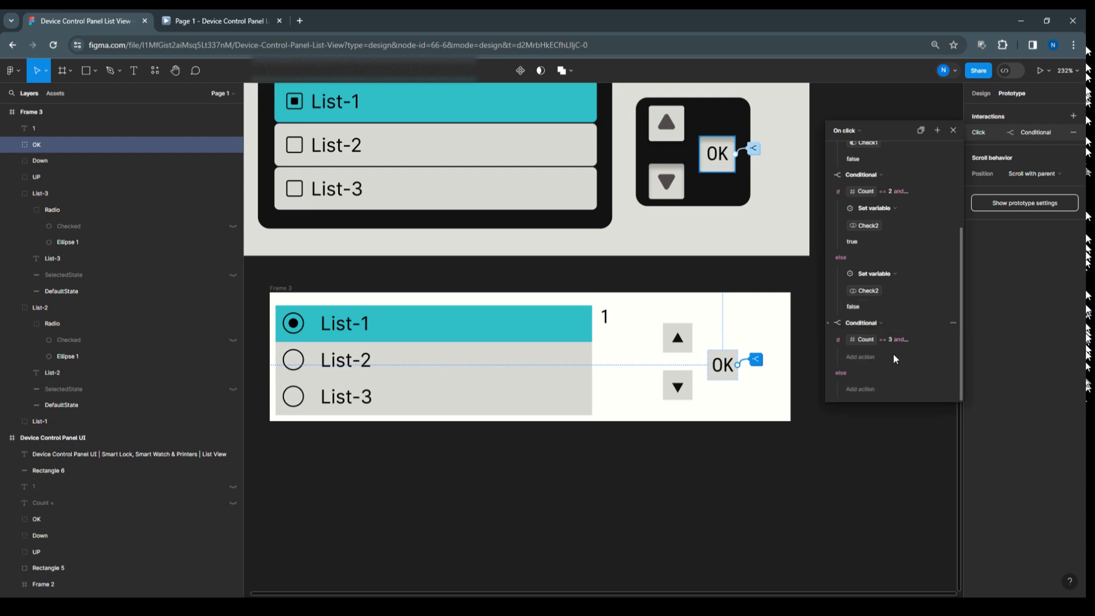
Step: Add a Set variable action to the if branch of the third Conditional that sets Check3 to true
left_click(854, 357)
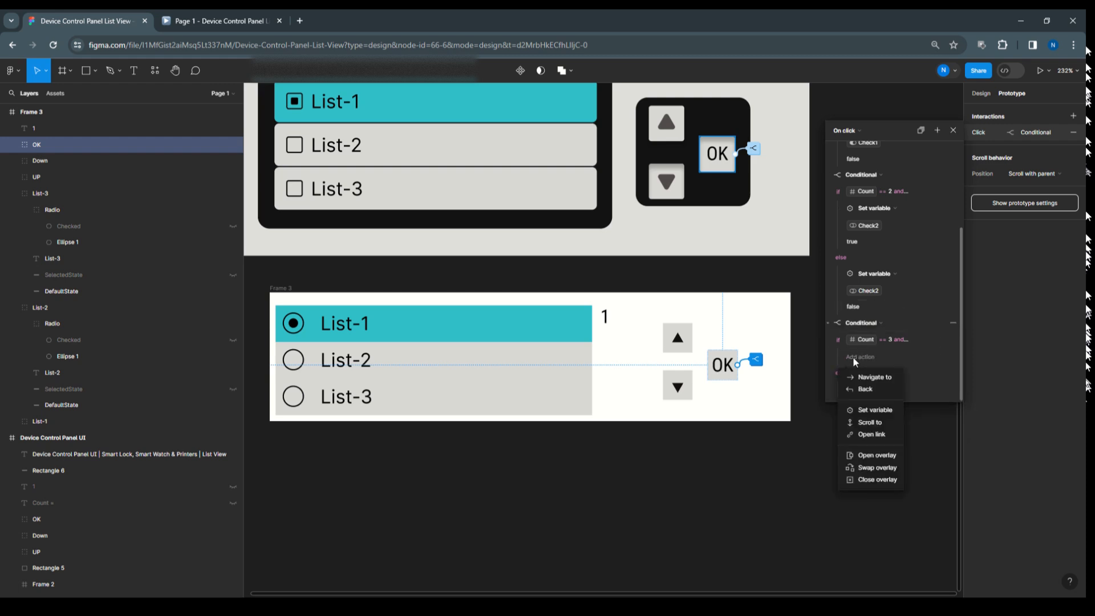
left_click(872, 411)
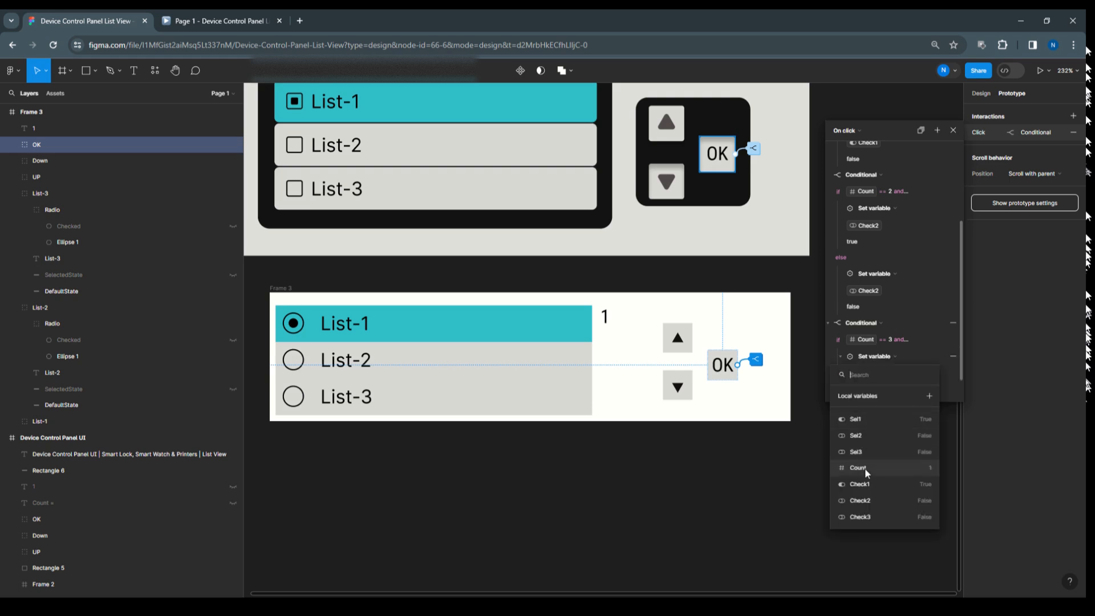
left_click(865, 516)
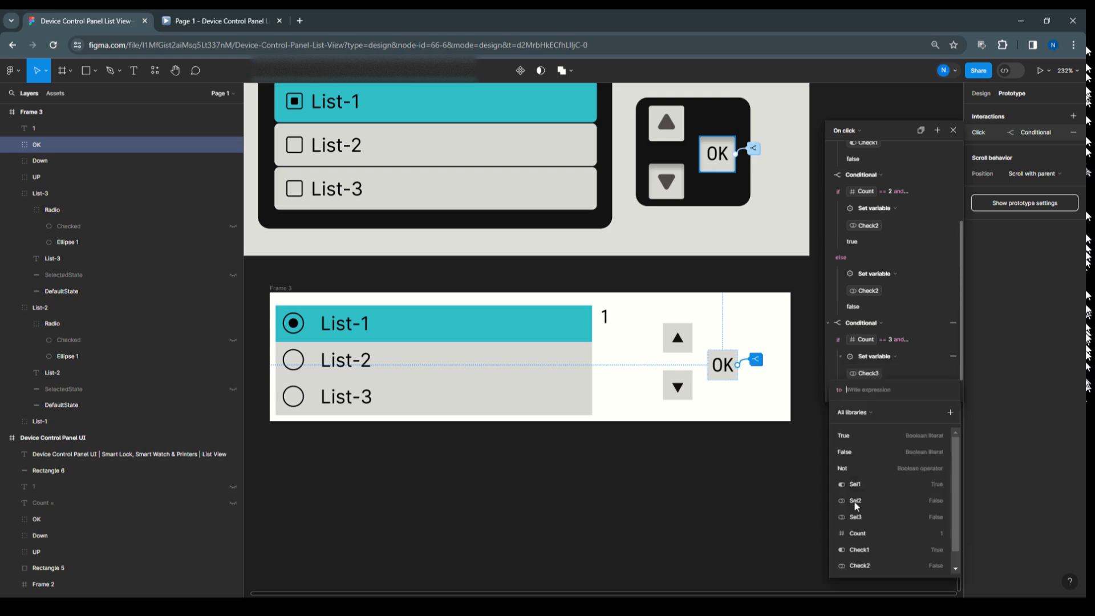
left_click(856, 436)
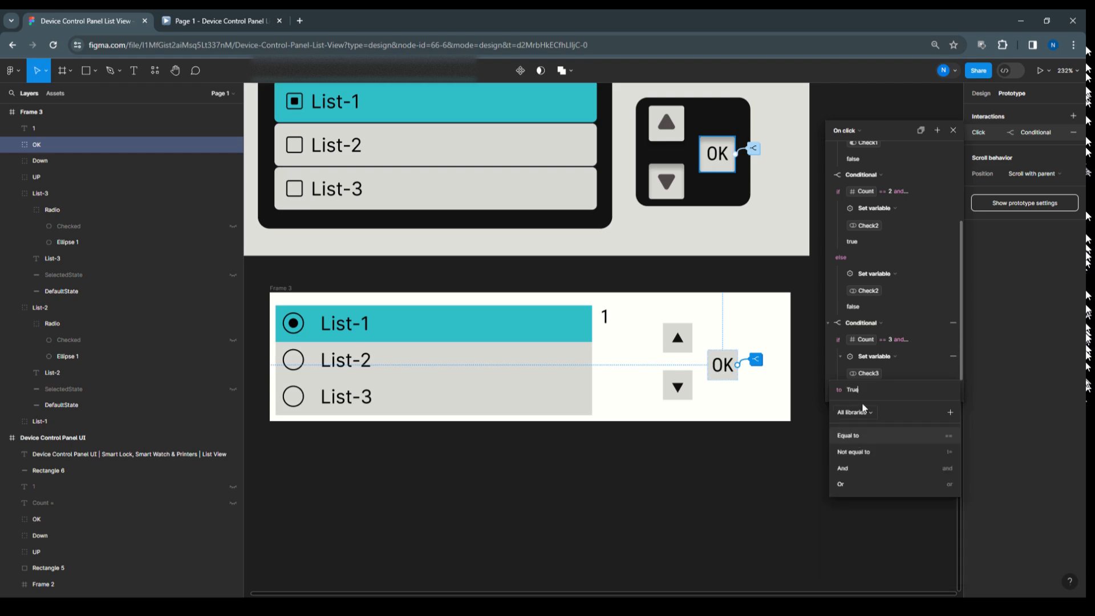
Step: Add a Set variable action to the else branch of the third Conditional that sets Check3 to false
scroll(858, 383, "down", 1)
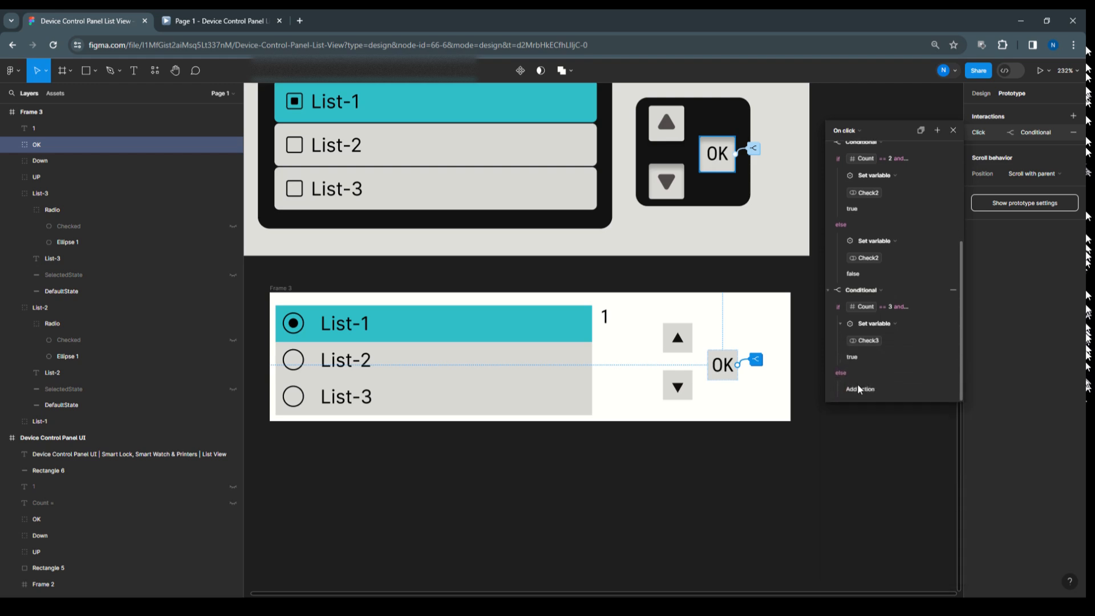
left_click(858, 383)
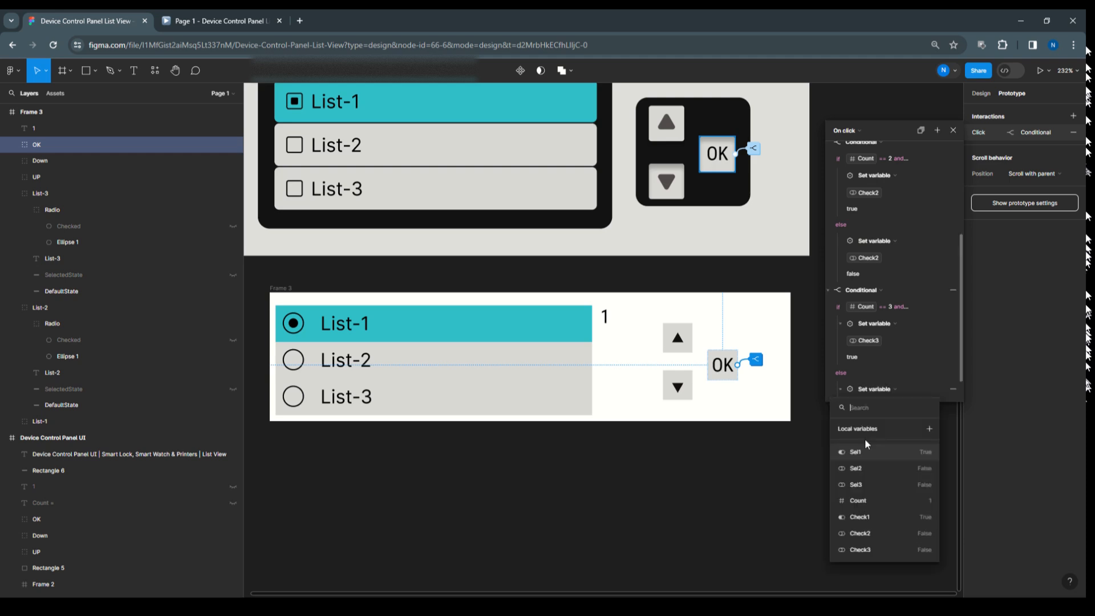
left_click(860, 549)
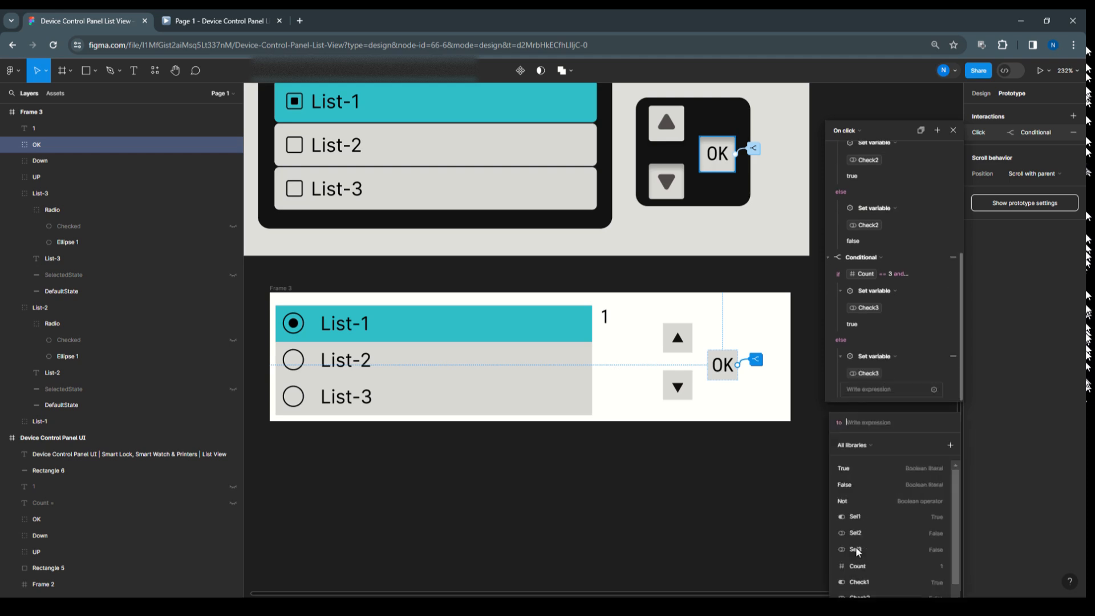
left_click(854, 486)
scroll(918, 330, "up", 5)
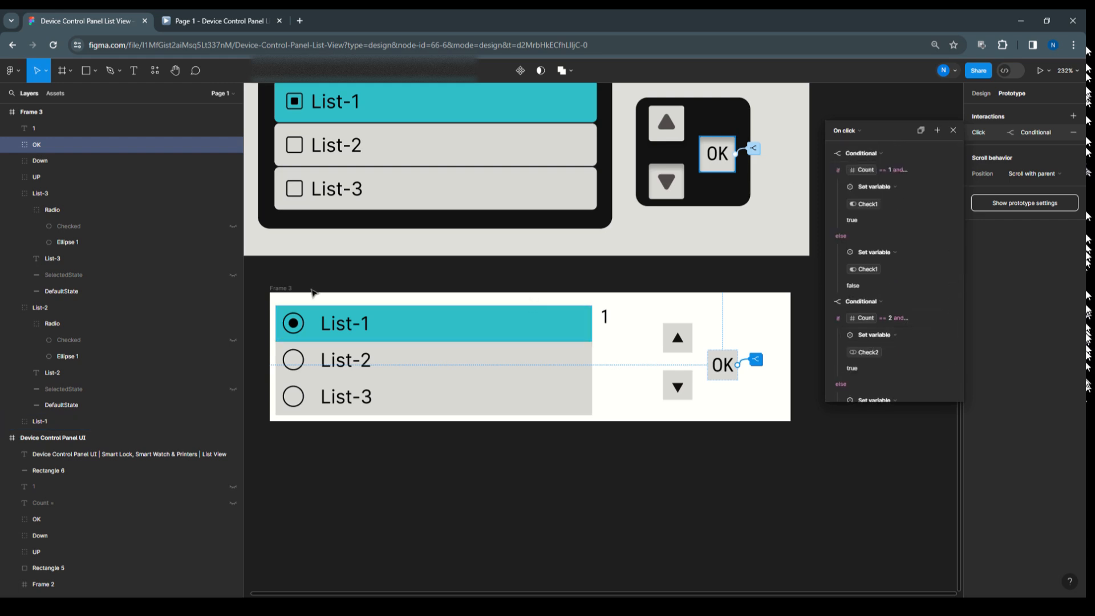
Step: Present Frame 3 as a prototype and scale it to fit the screen
left_click(277, 290)
left_click(1047, 71)
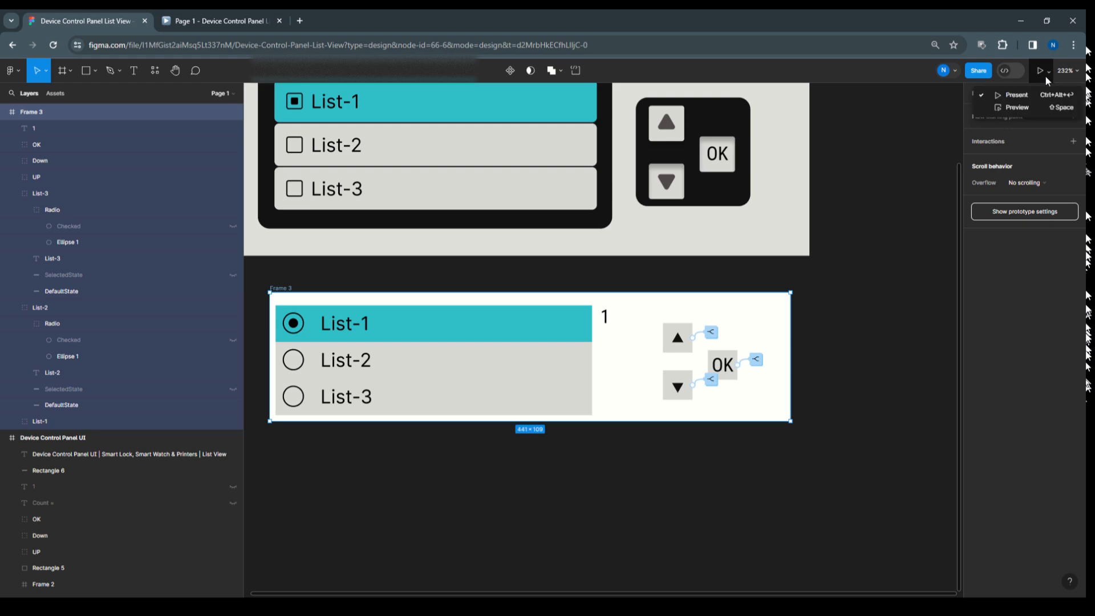
left_click(1021, 94)
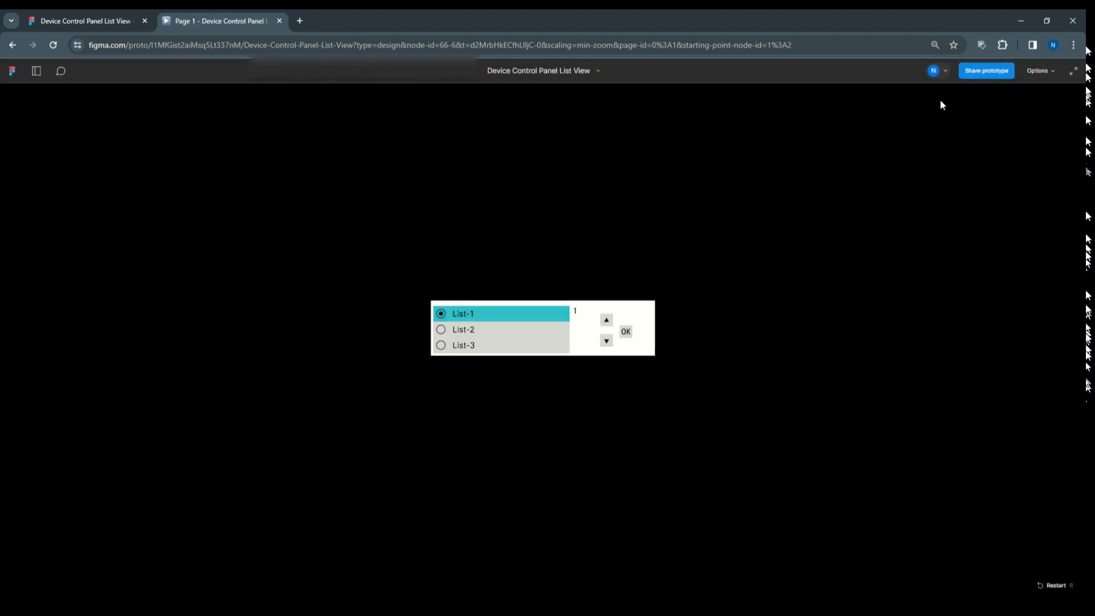
left_click(1052, 70)
left_click(1033, 128)
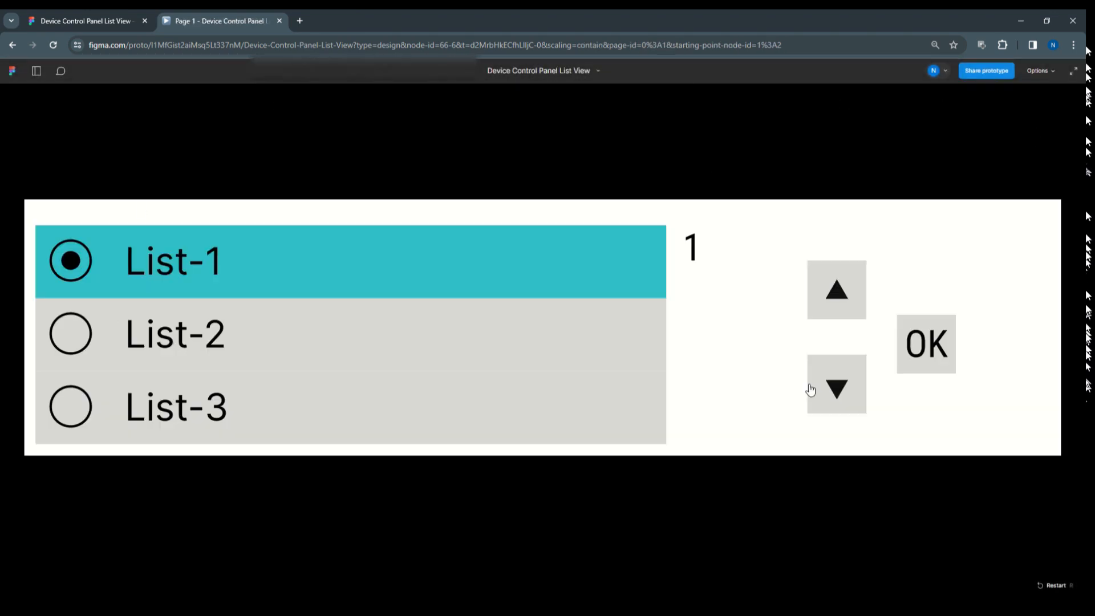
Step: Test the prototype by moving down to List-2 and List-3 and back up to List-2, confirming each with OK
left_click(847, 388)
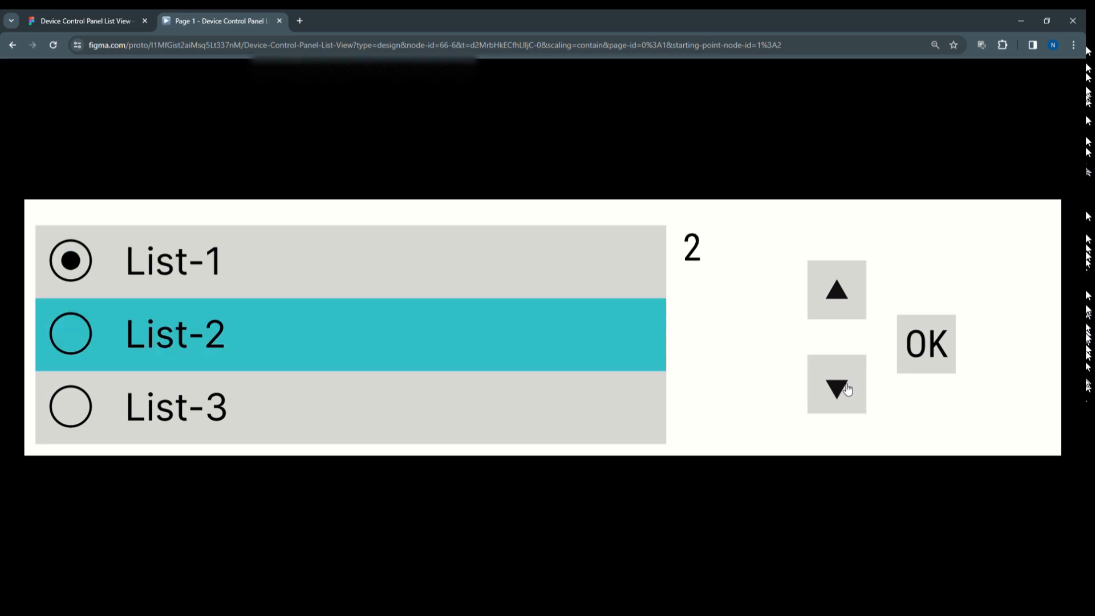
left_click(928, 345)
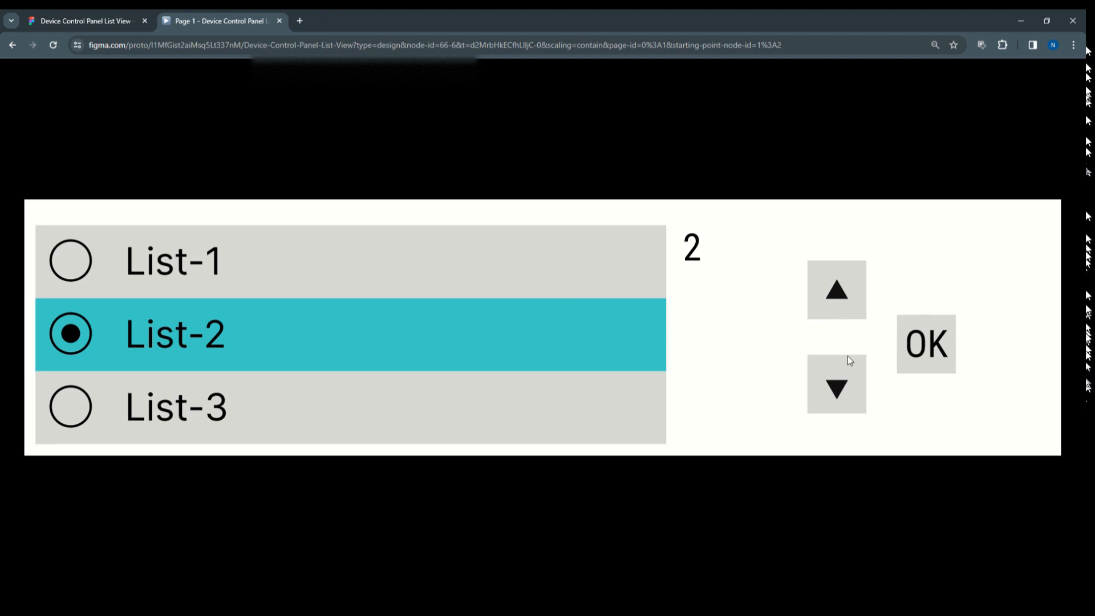
left_click(837, 382)
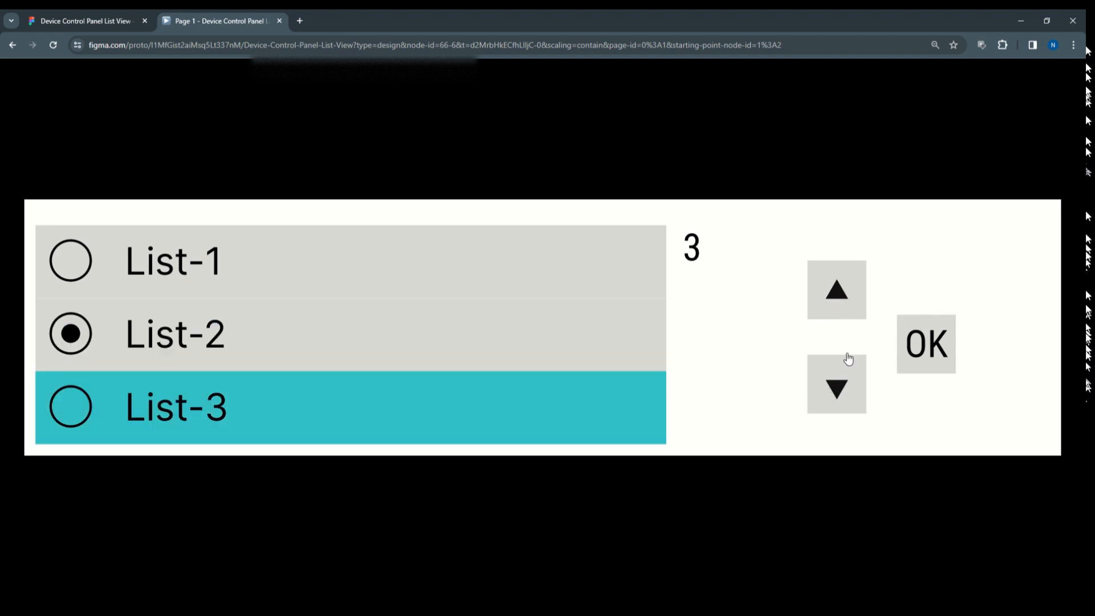
left_click(927, 345)
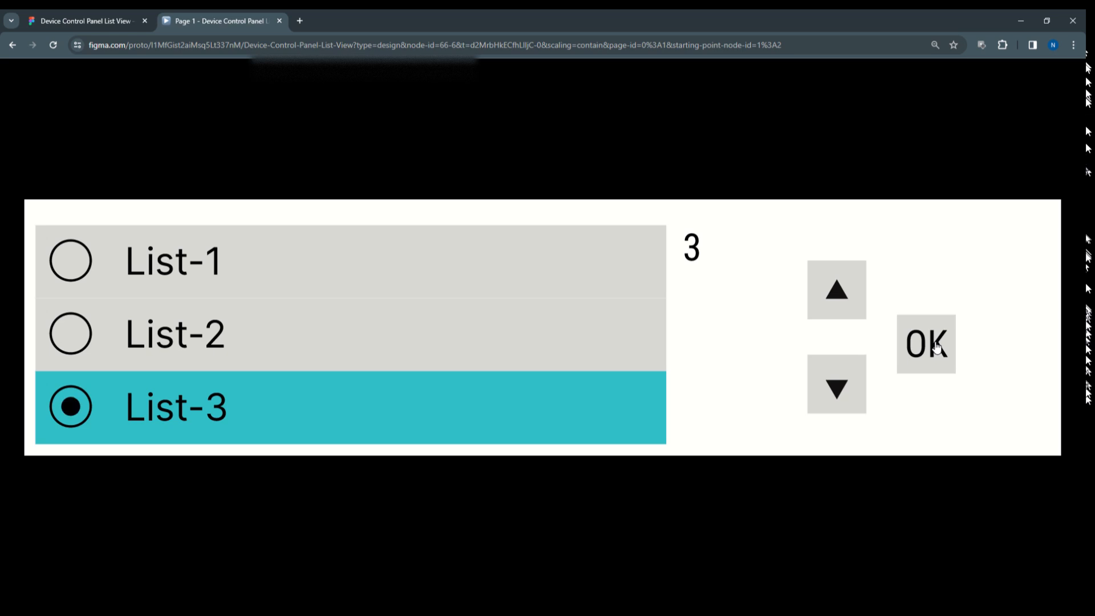
left_click(838, 302)
left_click(909, 348)
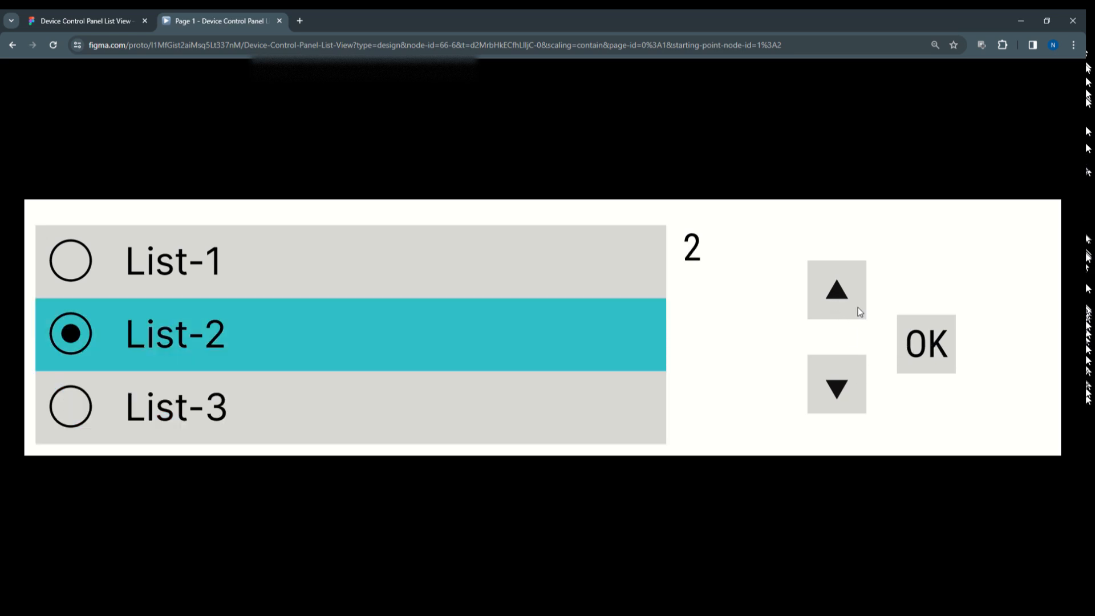
Step: Test the prototype from List-1 down through List-2 to List-3, confirming each item with OK
left_click(856, 307)
left_click(927, 353)
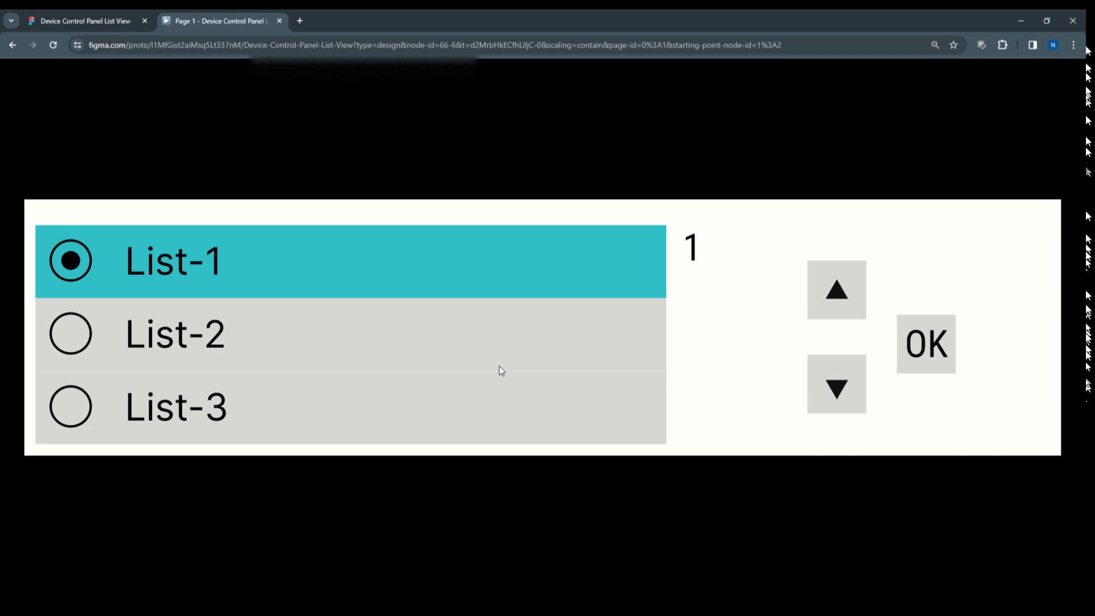
left_click(837, 385)
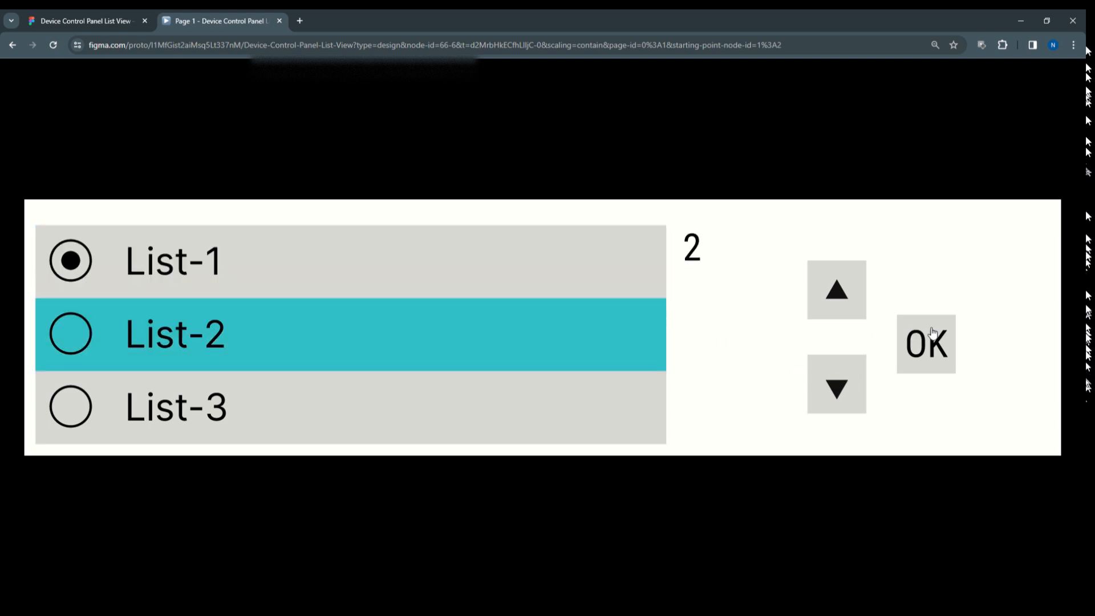
left_click(914, 334)
left_click(833, 384)
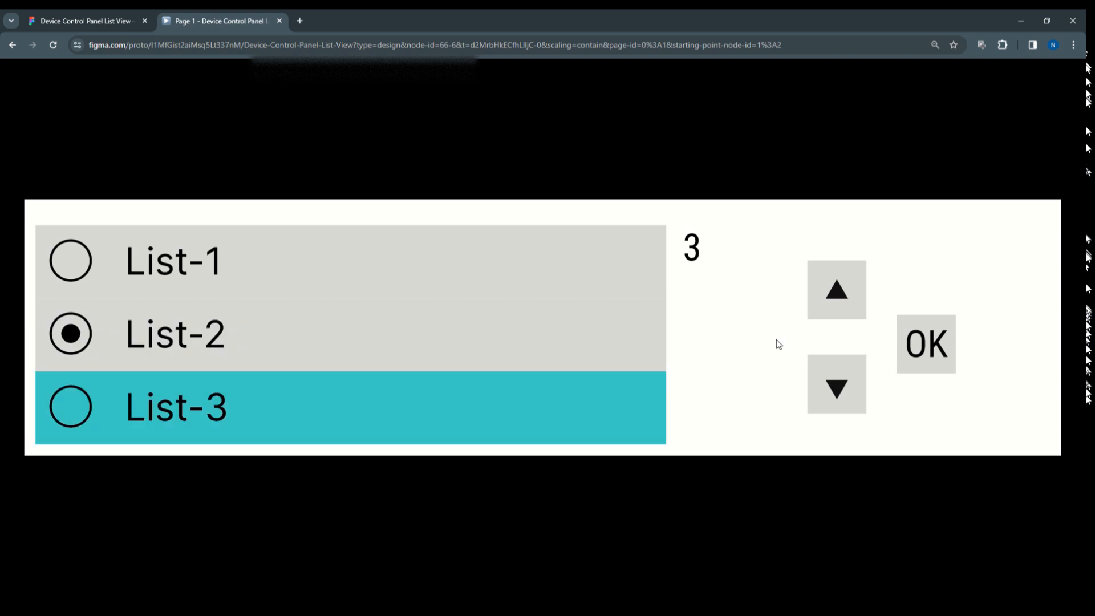
left_click(915, 342)
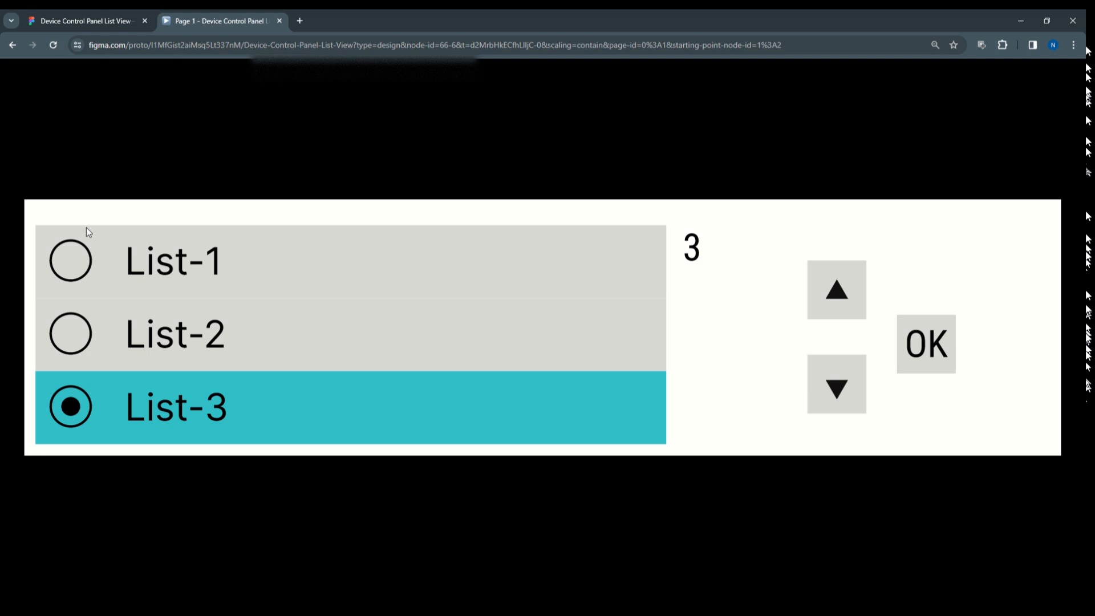
Step: Test moving back up to List-2 and List-1, confirming each with OK, and return to the Device Control Panel List View design file
left_click(837, 301)
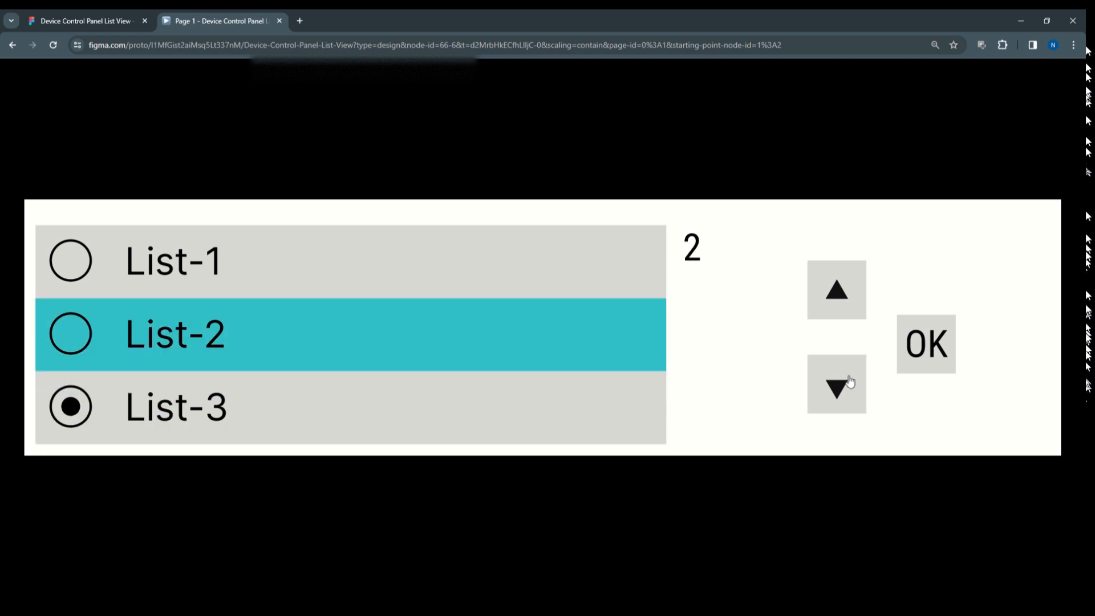
left_click(942, 347)
left_click(850, 292)
left_click(917, 339)
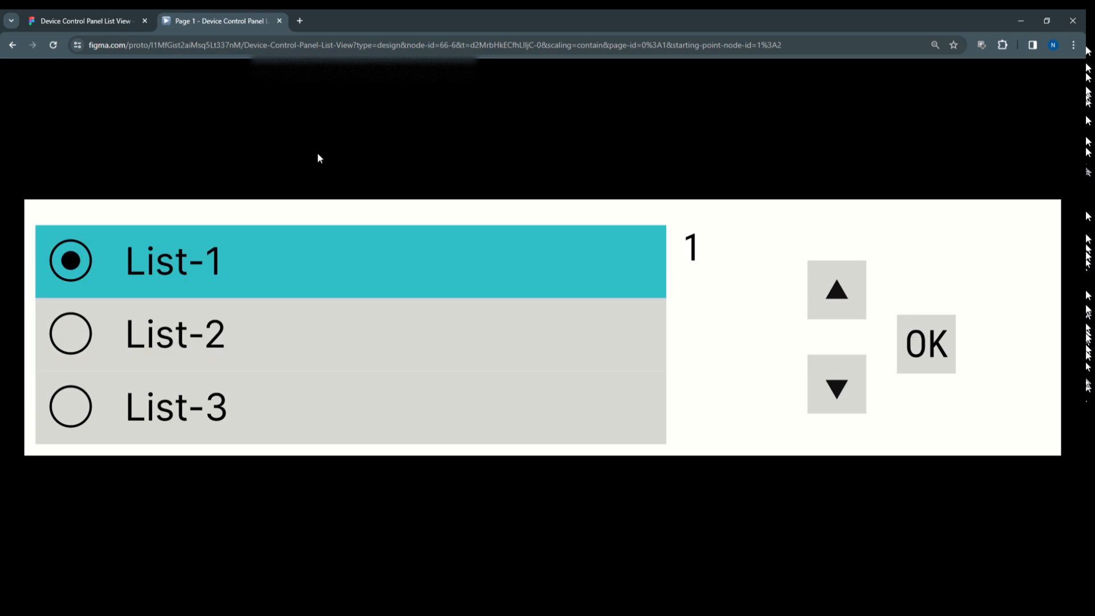
left_click(113, 22)
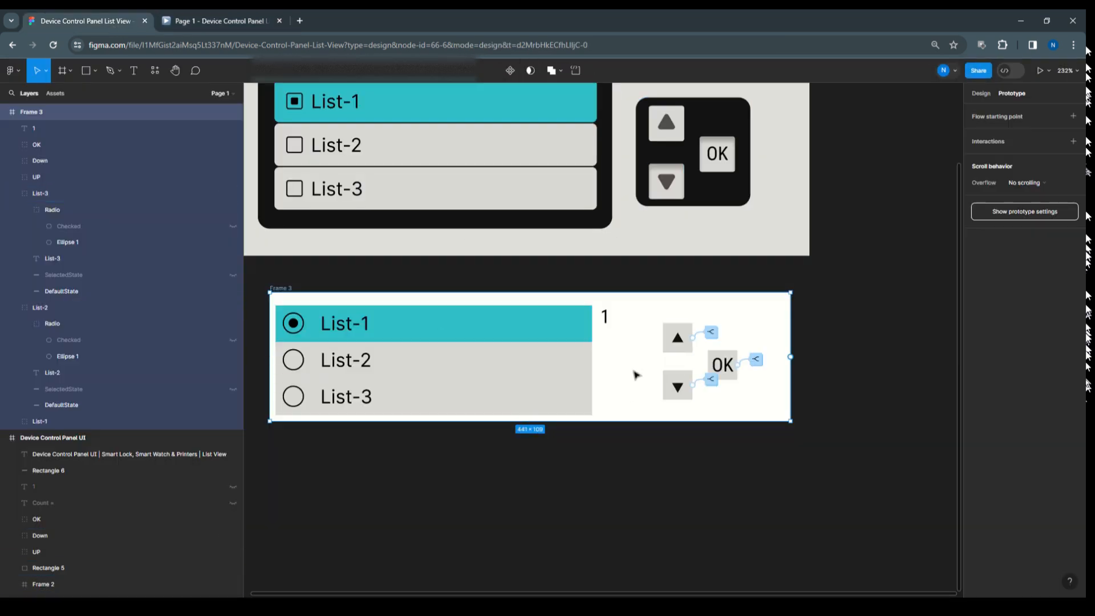